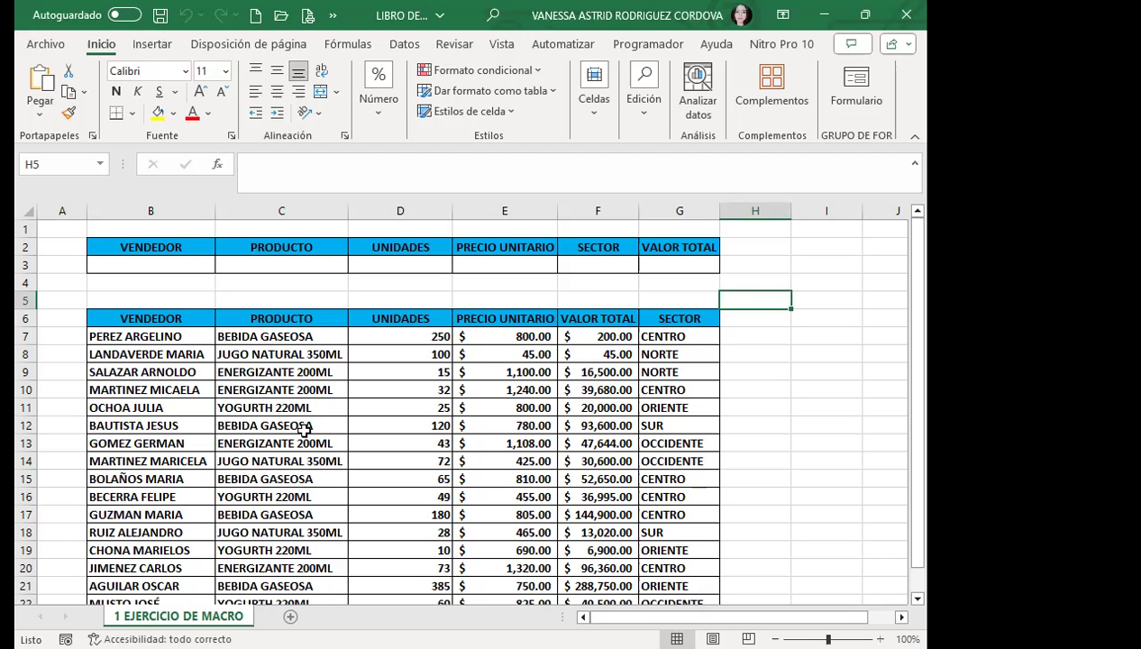
Inspect the ENERGIZANTE 200ML product cells in C9 and C10, then bring up the Datos ribbon.
{"action": "left_click", "coordinate": [245, 494]}
{"action": "scroll", "coordinate": [94, 379], "scroll_direction": "down", "scroll_amount": 3}
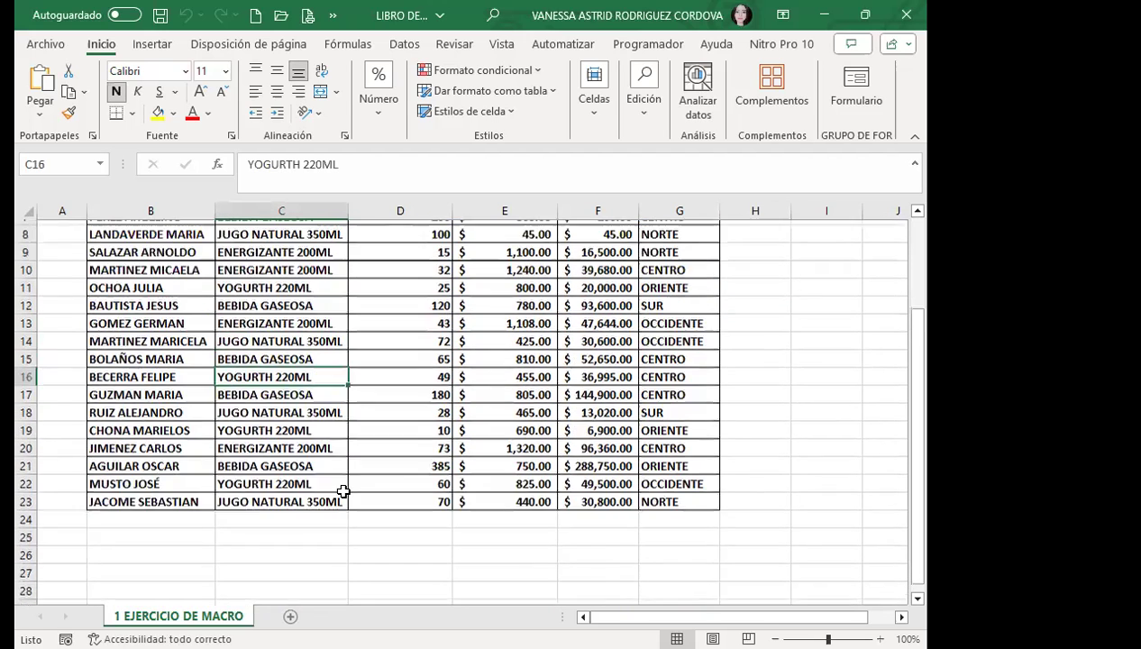
{"action": "scroll", "coordinate": [341, 489], "scroll_direction": "up", "scroll_amount": 3}
{"action": "left_click", "coordinate": [302, 386]}
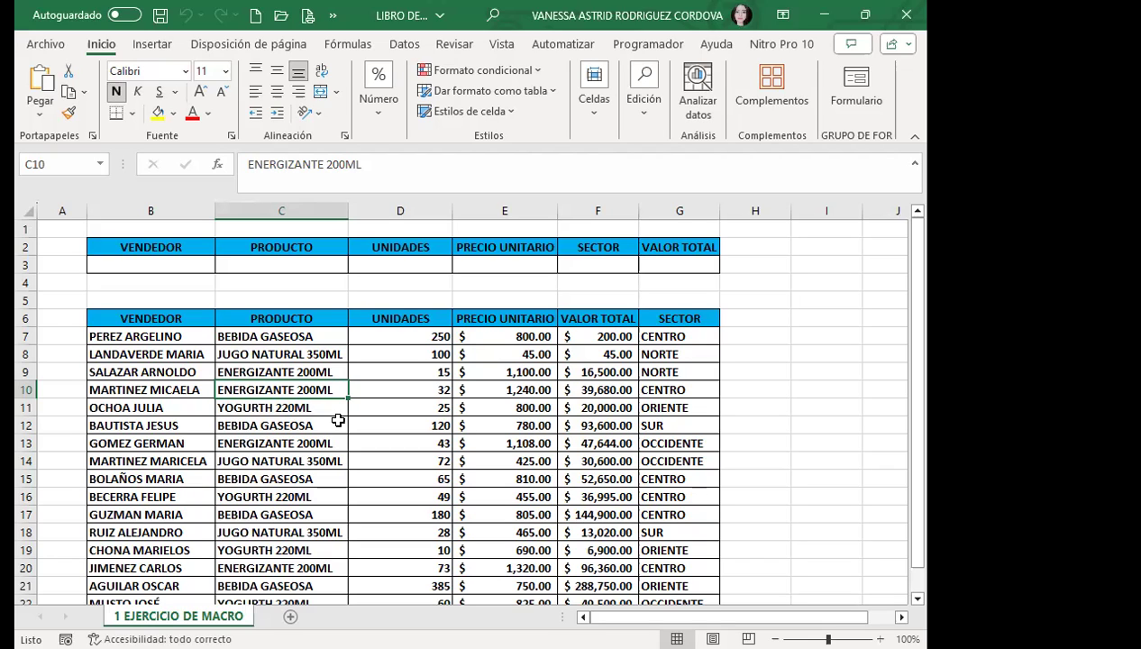
{"action": "left_click", "coordinate": [244, 364]}
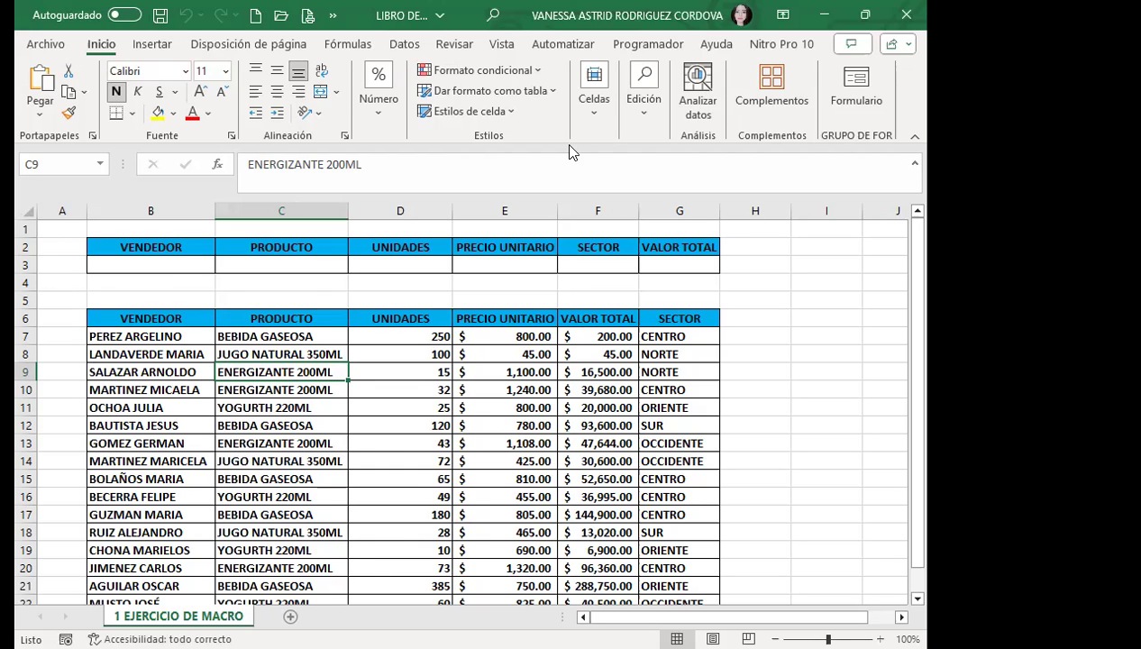
{"action": "left_click", "coordinate": [405, 44]}
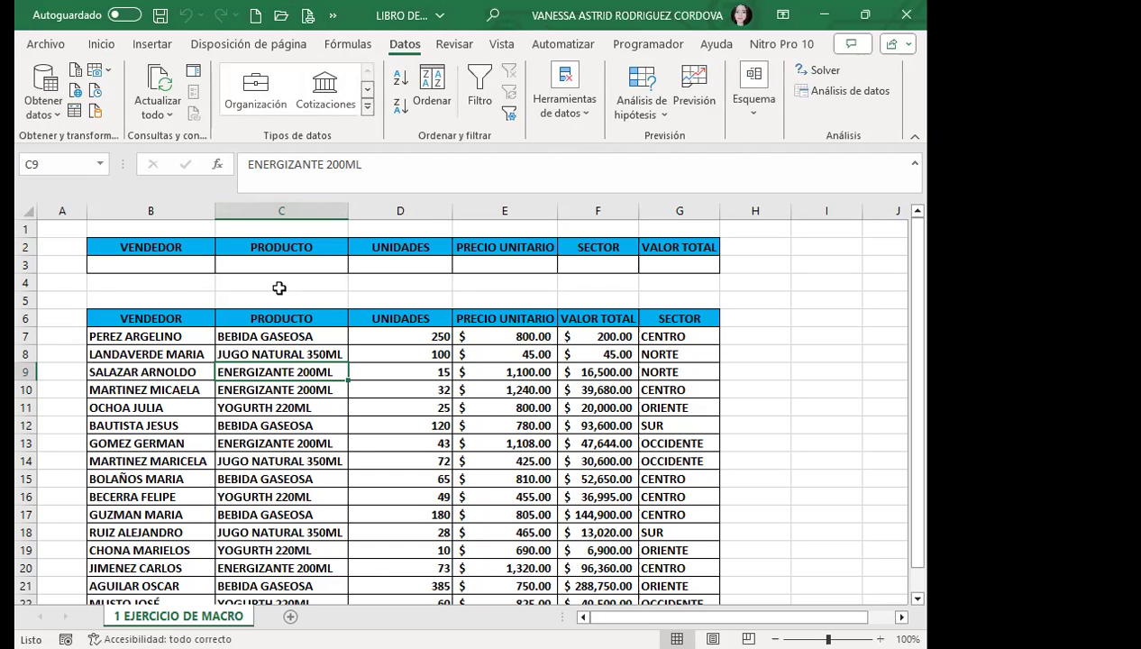
Copy BEBIDA GASEOSA into criteria cell C3 and advanced-filter the list with criteria range B2:G3.
{"action": "left_click", "coordinate": [291, 337]}
{"action": "key", "text": "ctrl+c"}
{"action": "left_click", "coordinate": [281, 263]}
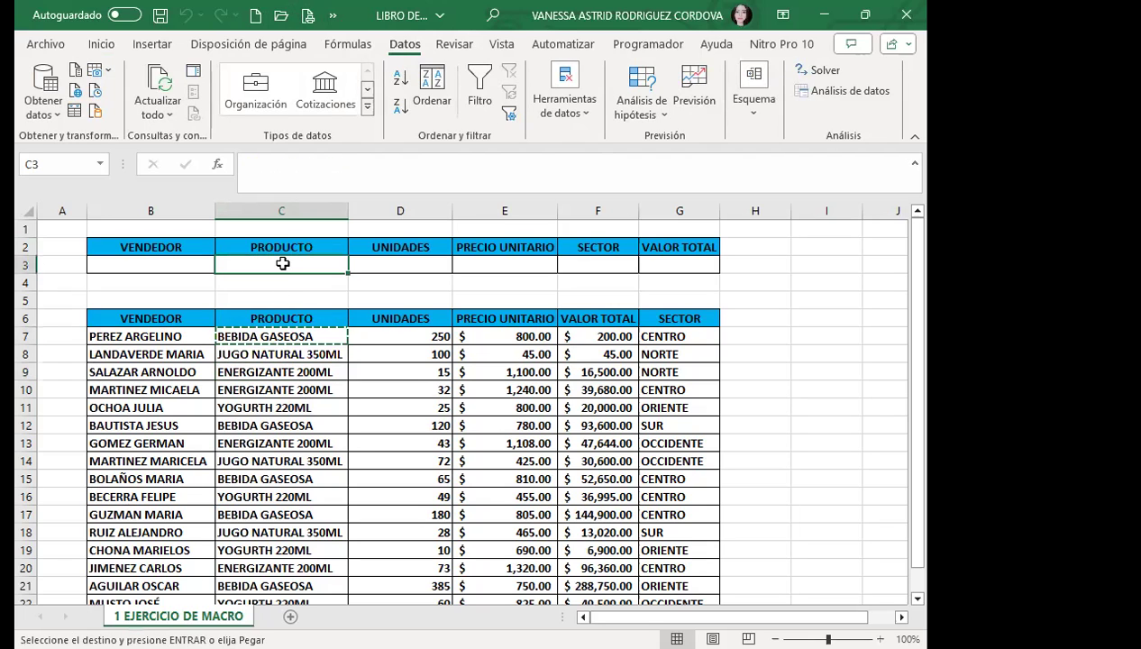
{"action": "key", "text": "ctrl+v"}
{"action": "left_click", "coordinate": [273, 365]}
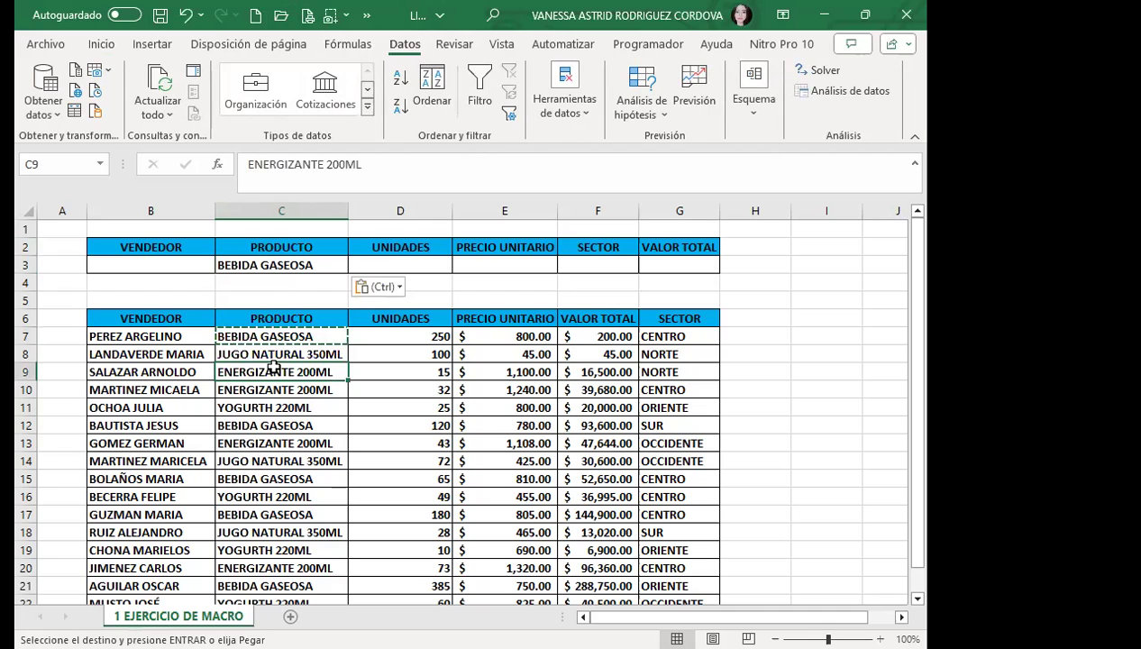
{"action": "key", "text": "Escape"}
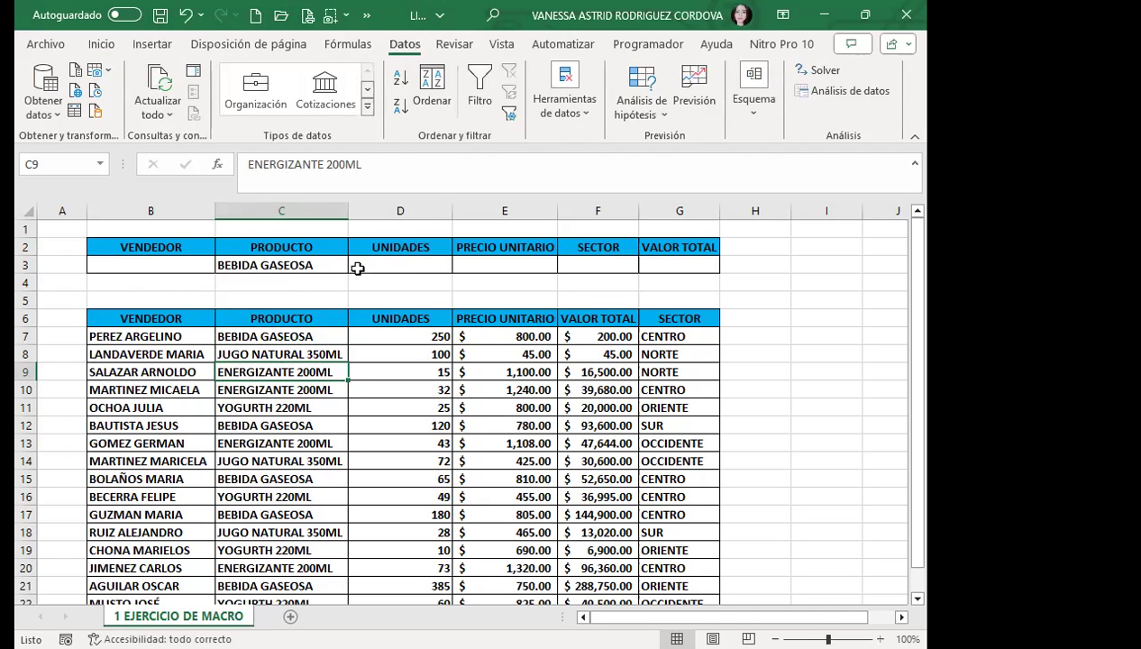
{"action": "left_click", "coordinate": [509, 112]}
{"action": "scroll", "coordinate": [354, 407], "scroll_direction": "up", "scroll_amount": 1}
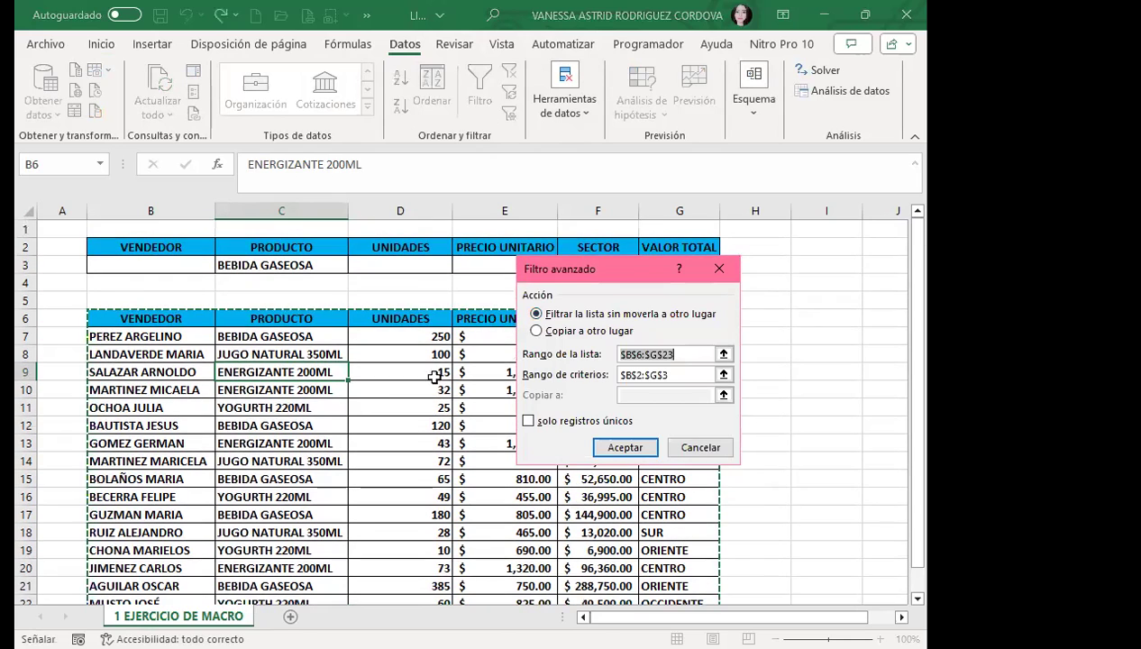
{"action": "left_click_drag", "start_coordinate": [671, 375], "coordinate": [590, 371]}
{"action": "key", "text": "BackSpace"}
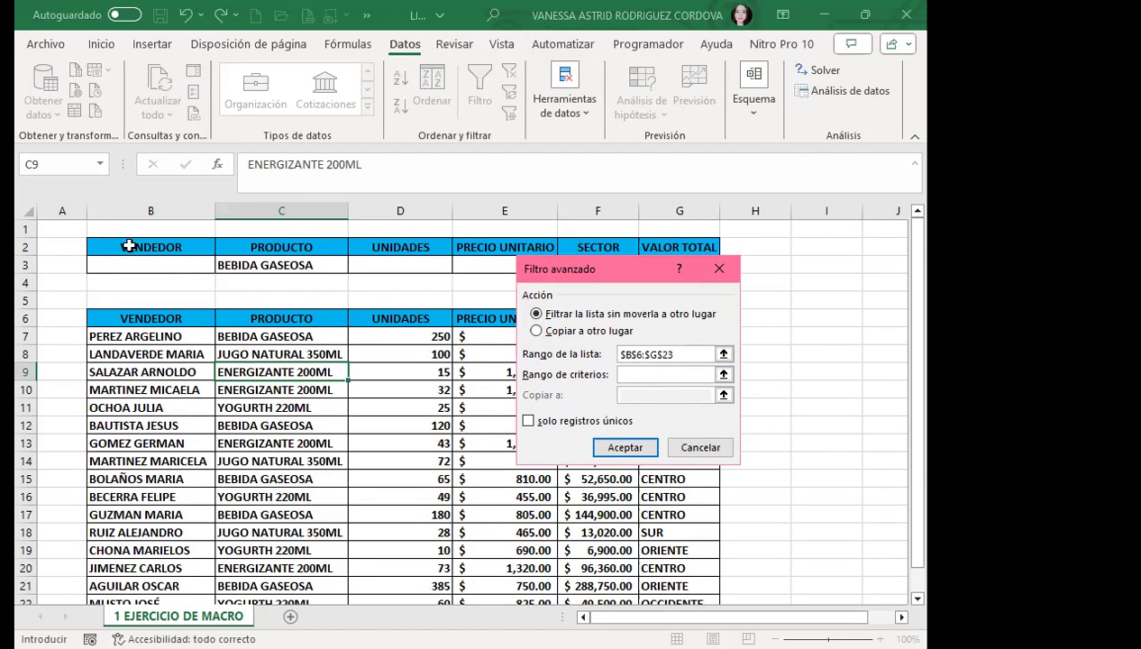
{"action": "left_click_drag", "start_coordinate": [127, 247], "coordinate": [689, 259]}
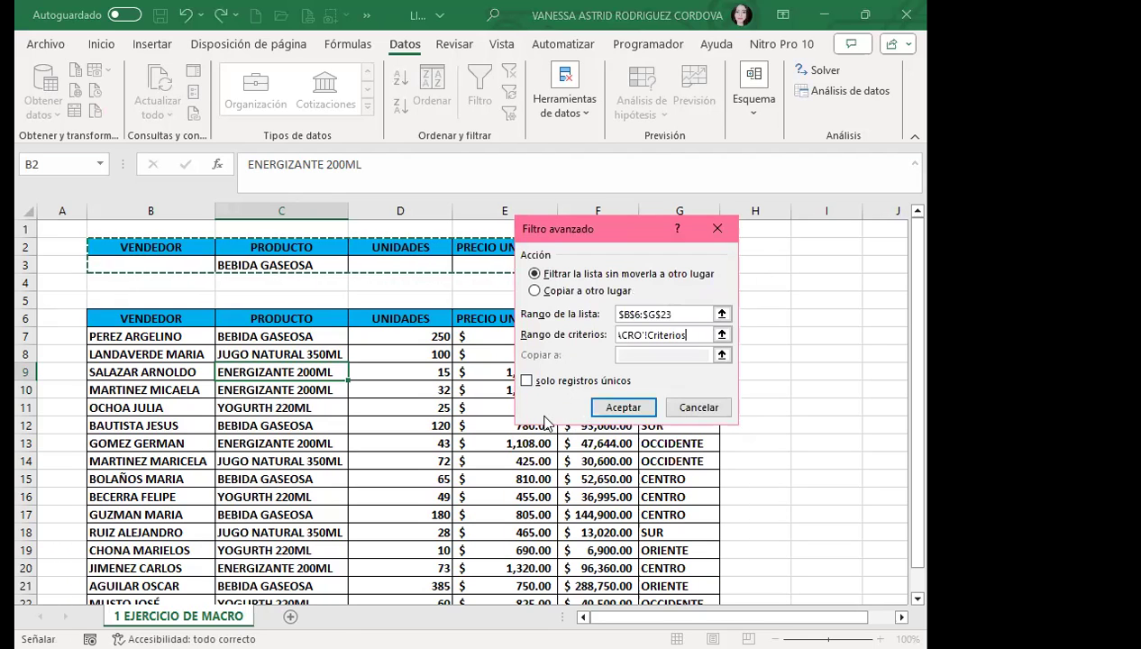
{"action": "left_click", "coordinate": [622, 408]}
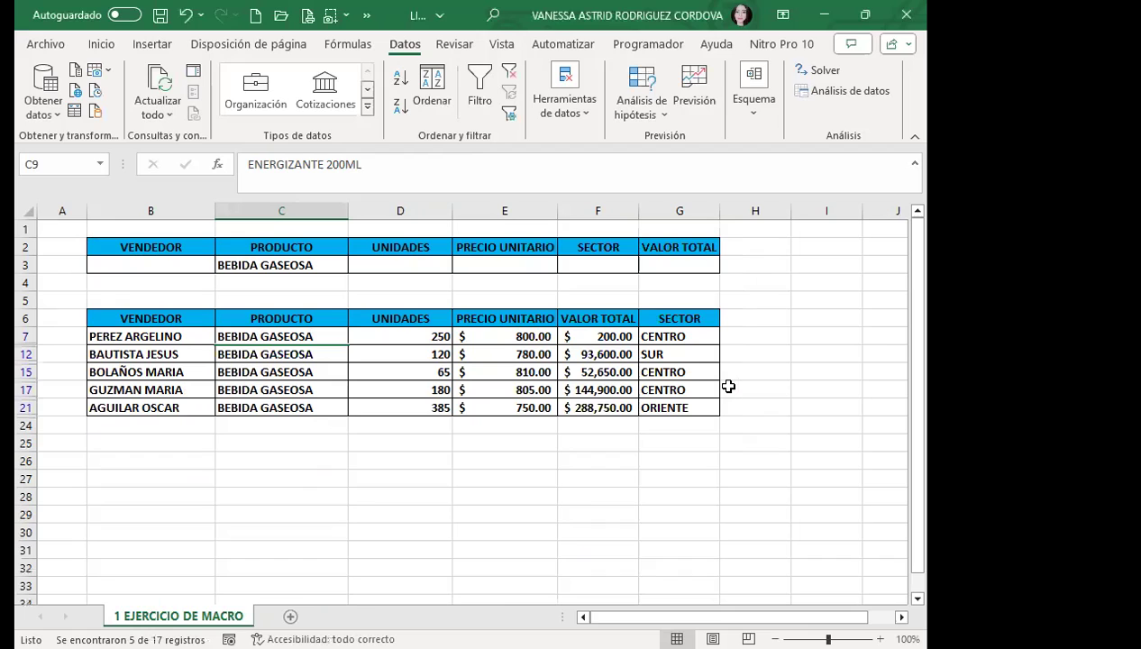
Clear the C3 criterion and rerun the advanced filter so all 17 records show.
{"action": "left_click", "coordinate": [306, 478]}
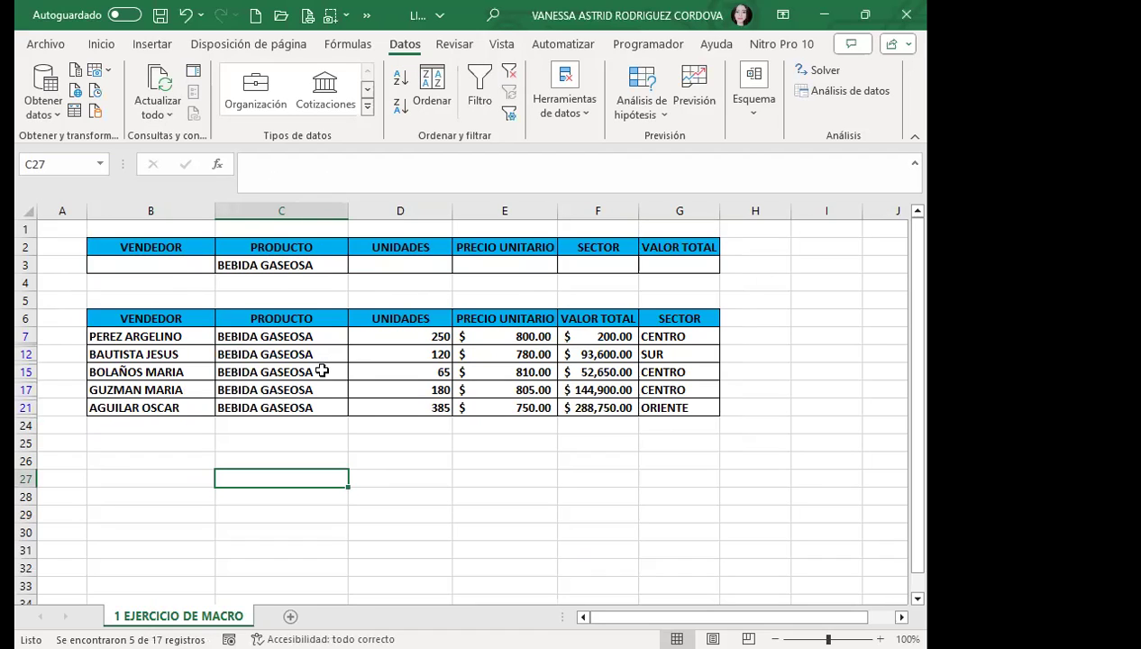
{"action": "left_click", "coordinate": [311, 264]}
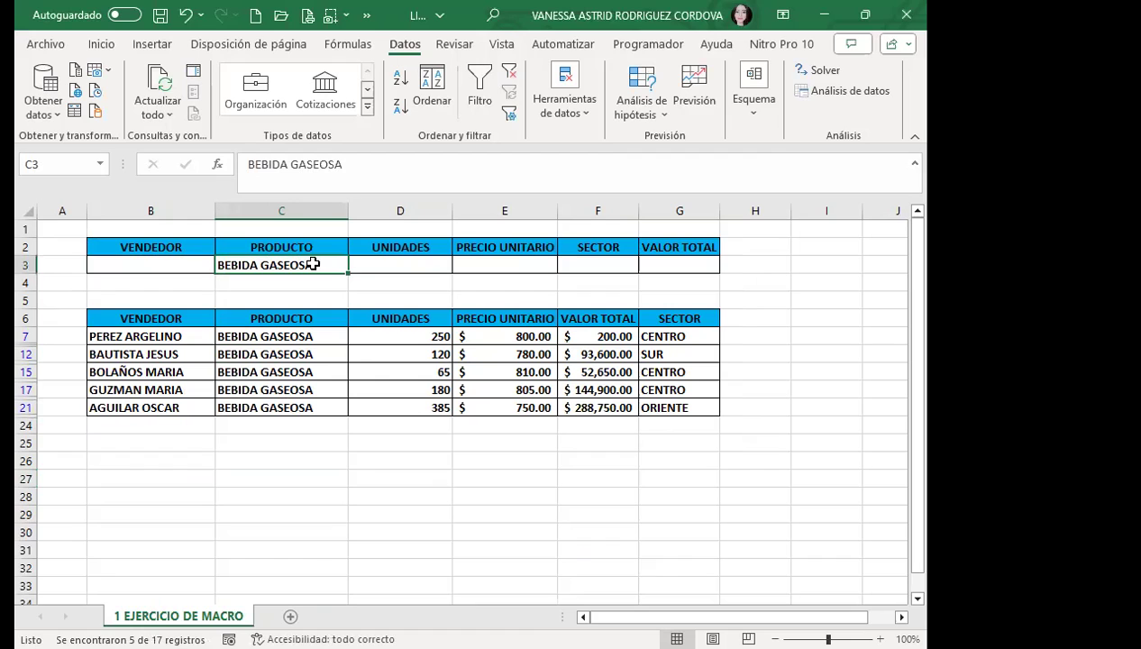
{"action": "key", "text": "Delete"}
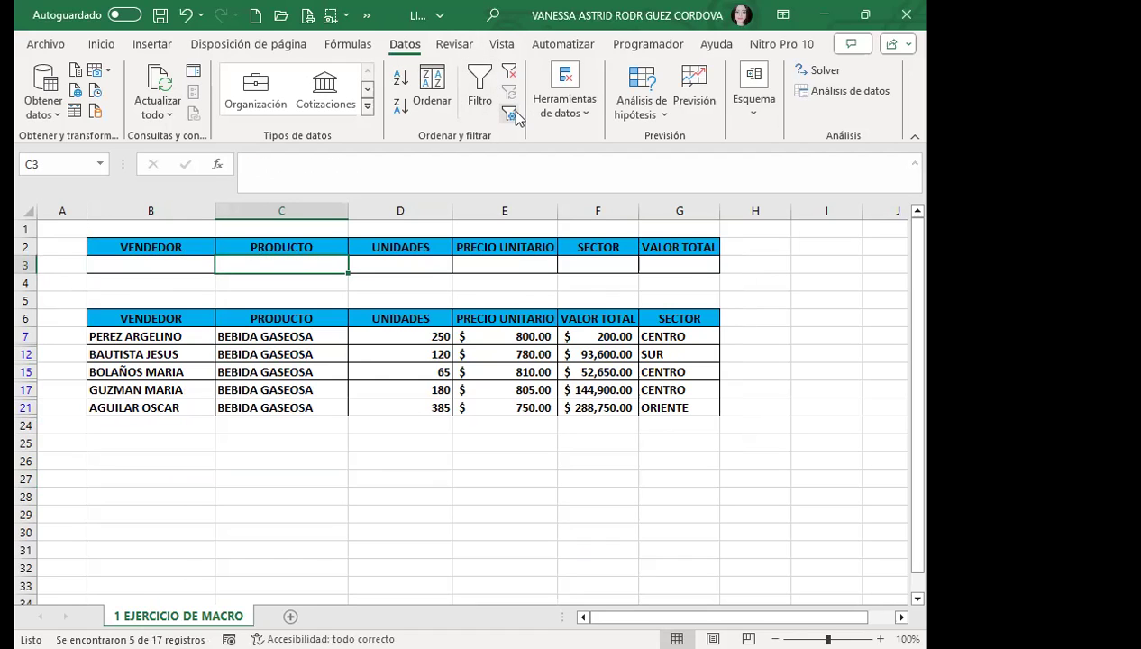
{"action": "left_click", "coordinate": [509, 109]}
{"action": "left_click", "coordinate": [621, 408]}
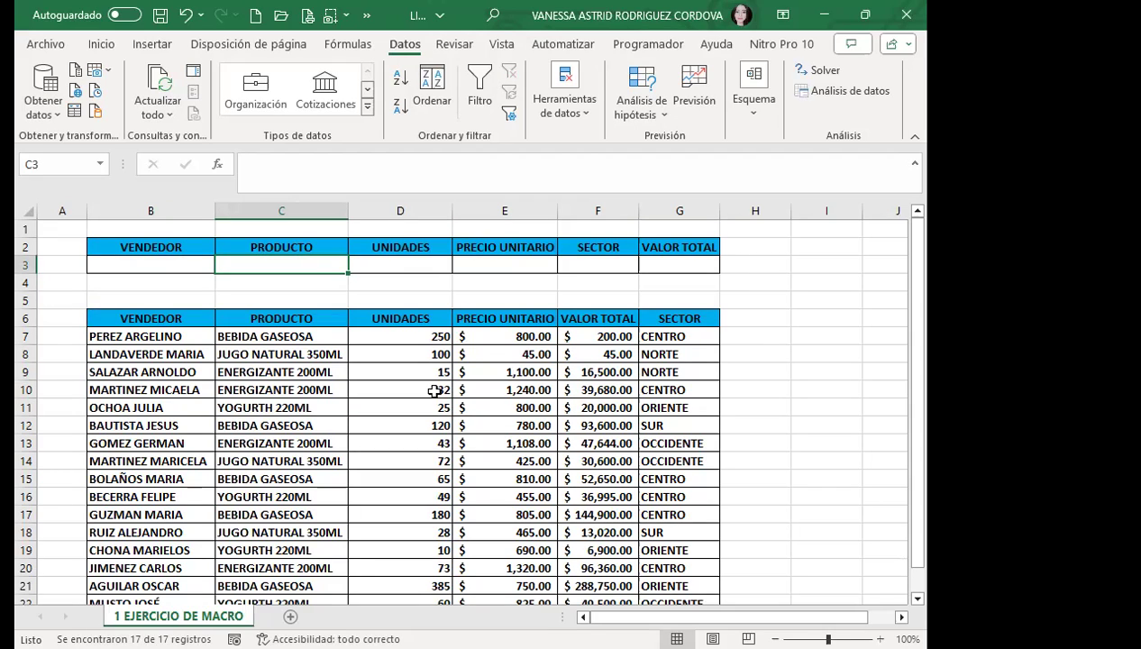
Copy ENERGIZANTE 200ML into criteria cell C3 and advanced-filter the list to those rows.
{"action": "left_click", "coordinate": [273, 390]}
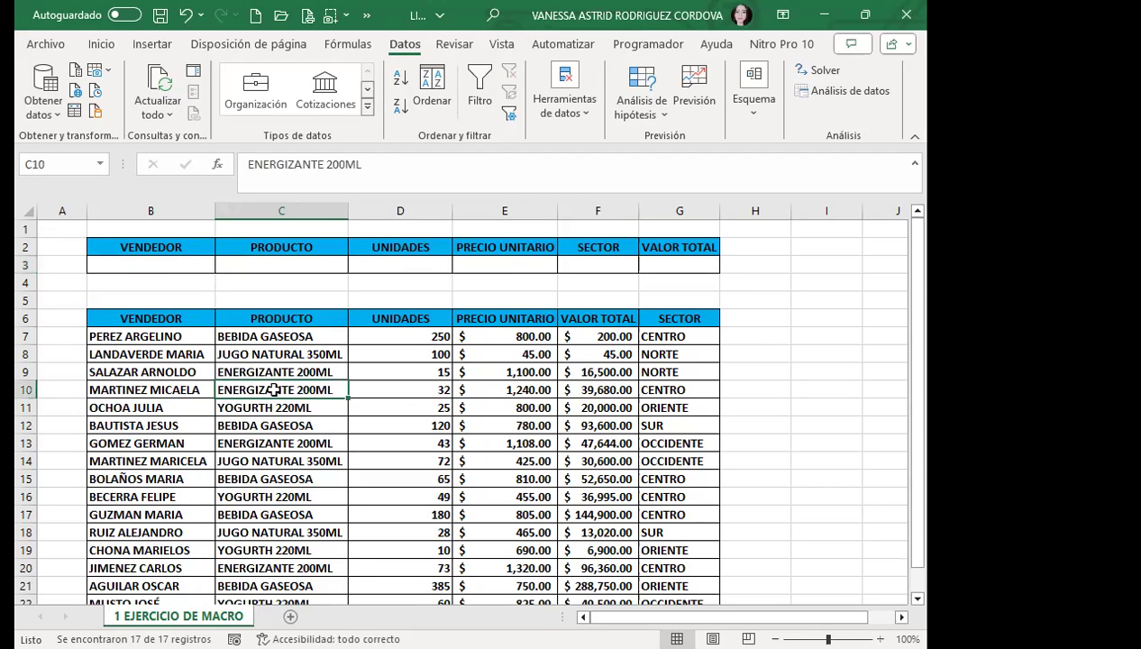
{"action": "key", "text": "ctrl+c"}
{"action": "left_click", "coordinate": [279, 263]}
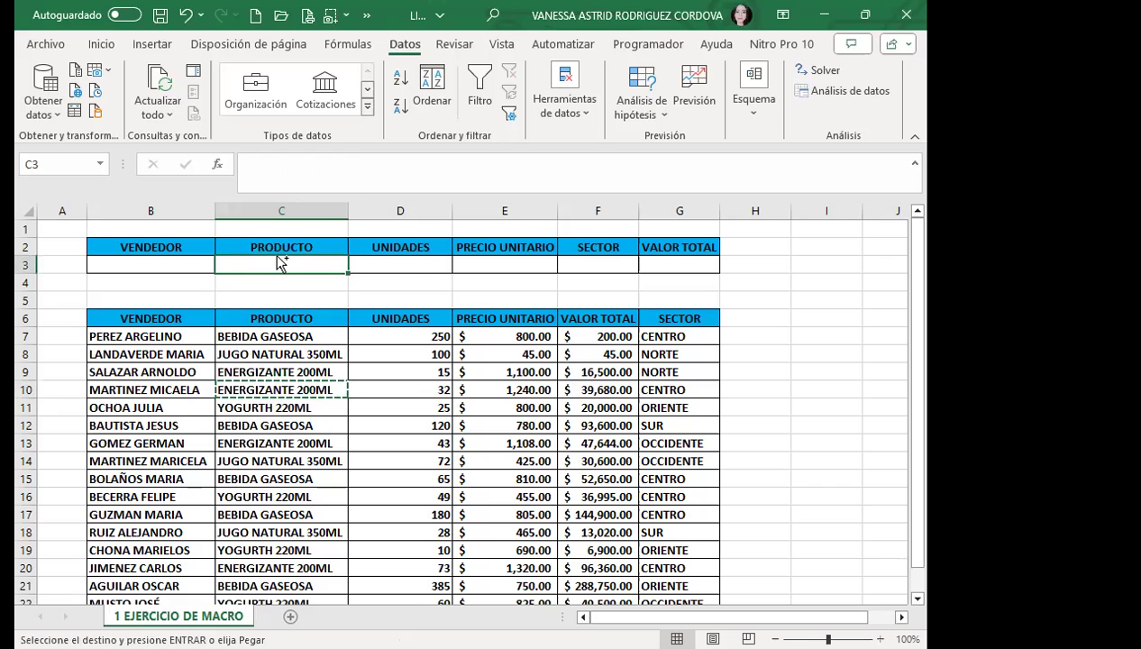
{"action": "key", "text": "ctrl+v"}
{"action": "left_click", "coordinate": [284, 286]}
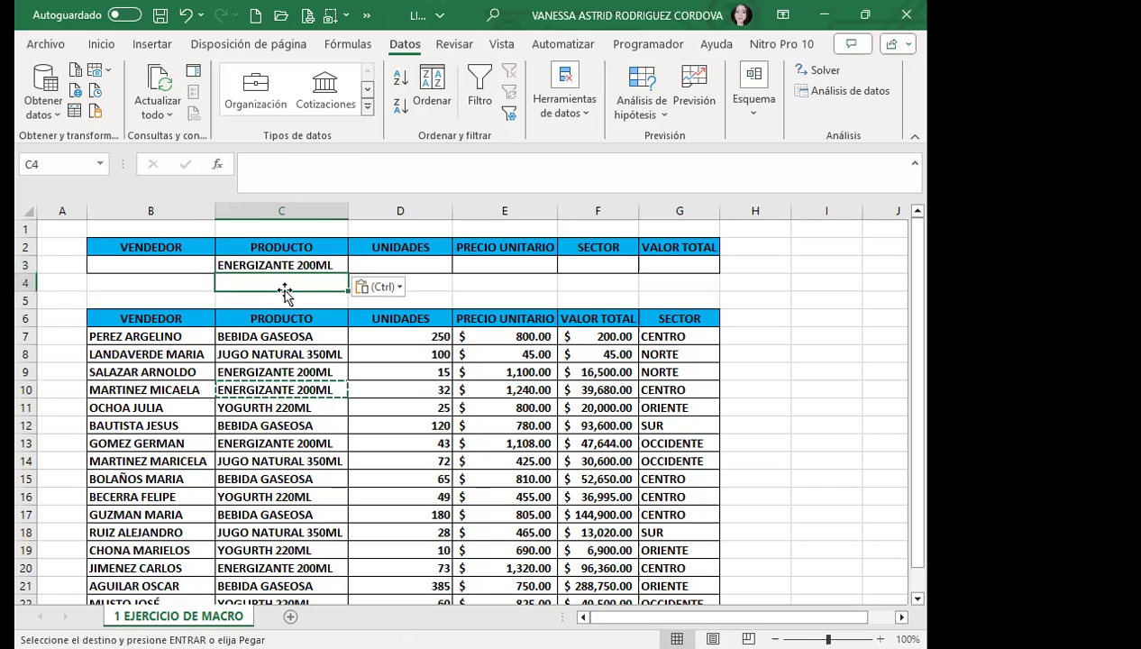
{"action": "left_click", "coordinate": [509, 112]}
{"action": "scroll", "coordinate": [330, 360], "scroll_direction": "up", "scroll_amount": 2}
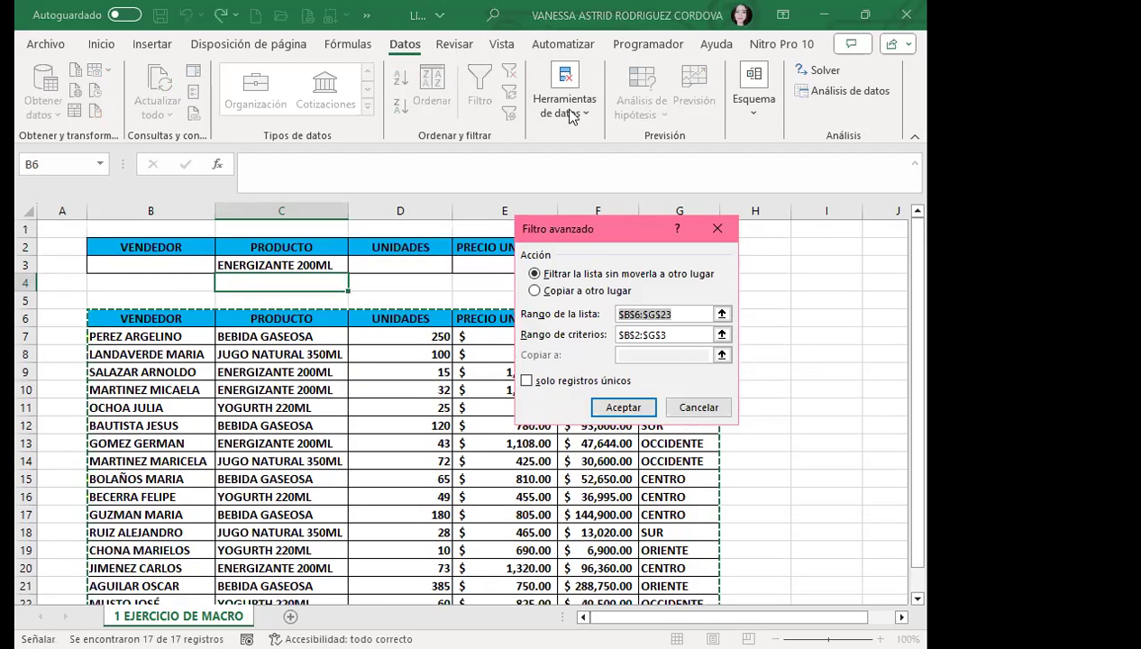
{"action": "left_click", "coordinate": [601, 406]}
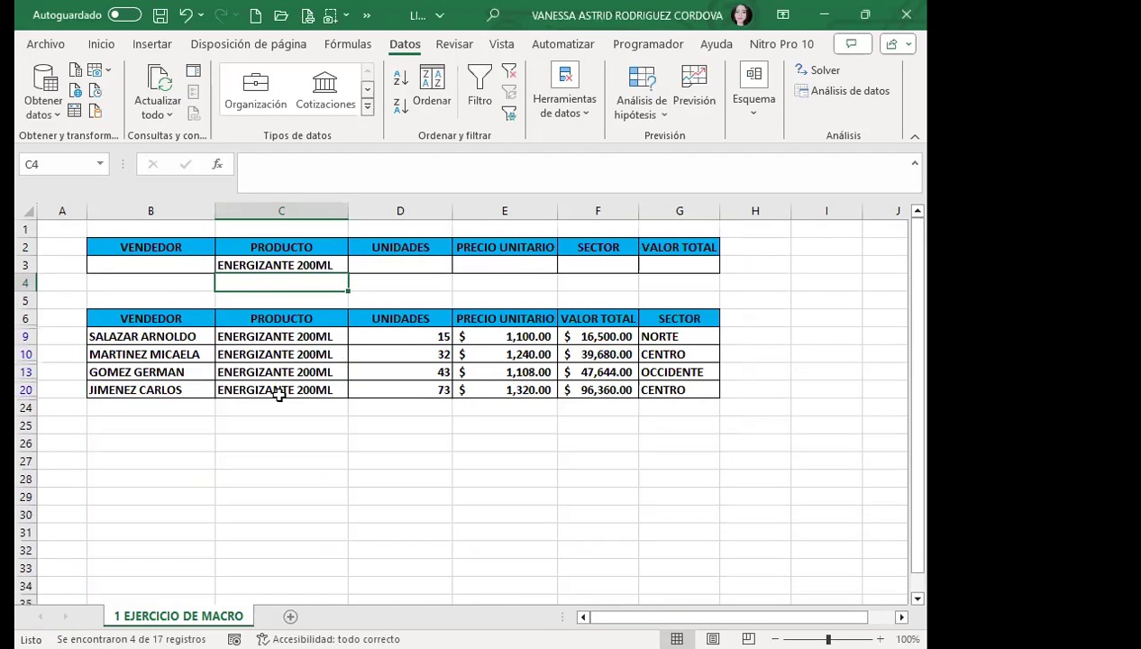
Clear the ENERGIZANTE 200ML criterion and rerun the advanced filter to list all 17 records.
{"action": "left_click", "coordinate": [99, 43]}
{"action": "left_click", "coordinate": [872, 404]}
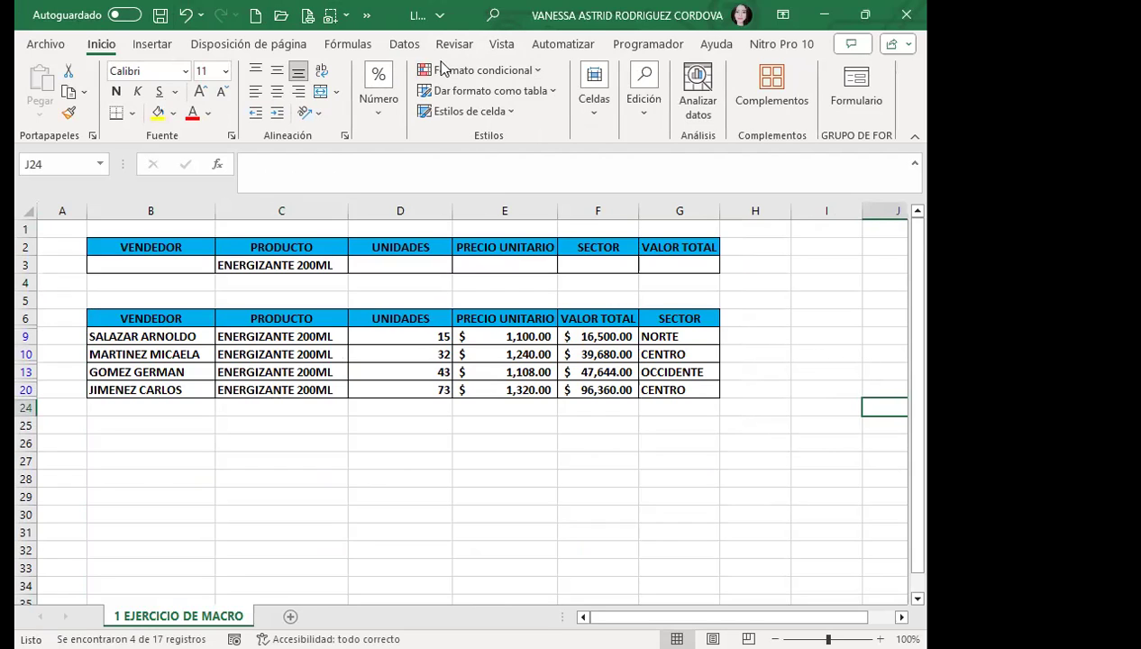
{"action": "left_click", "coordinate": [379, 90]}
{"action": "left_click", "coordinate": [403, 43]}
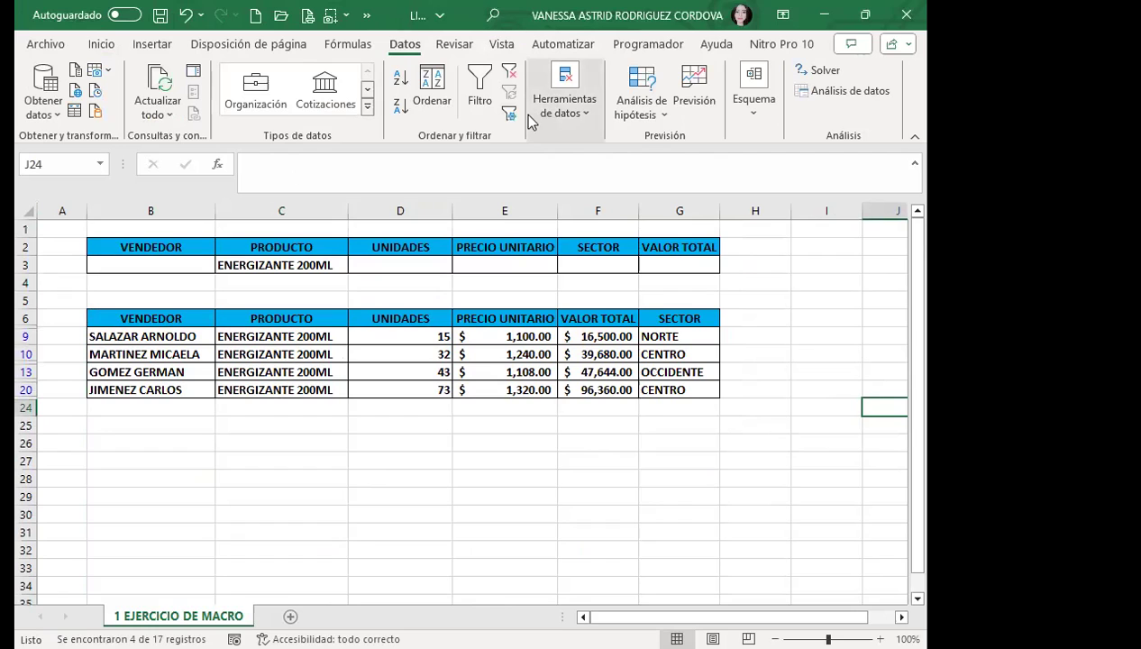
{"action": "left_click", "coordinate": [510, 119]}
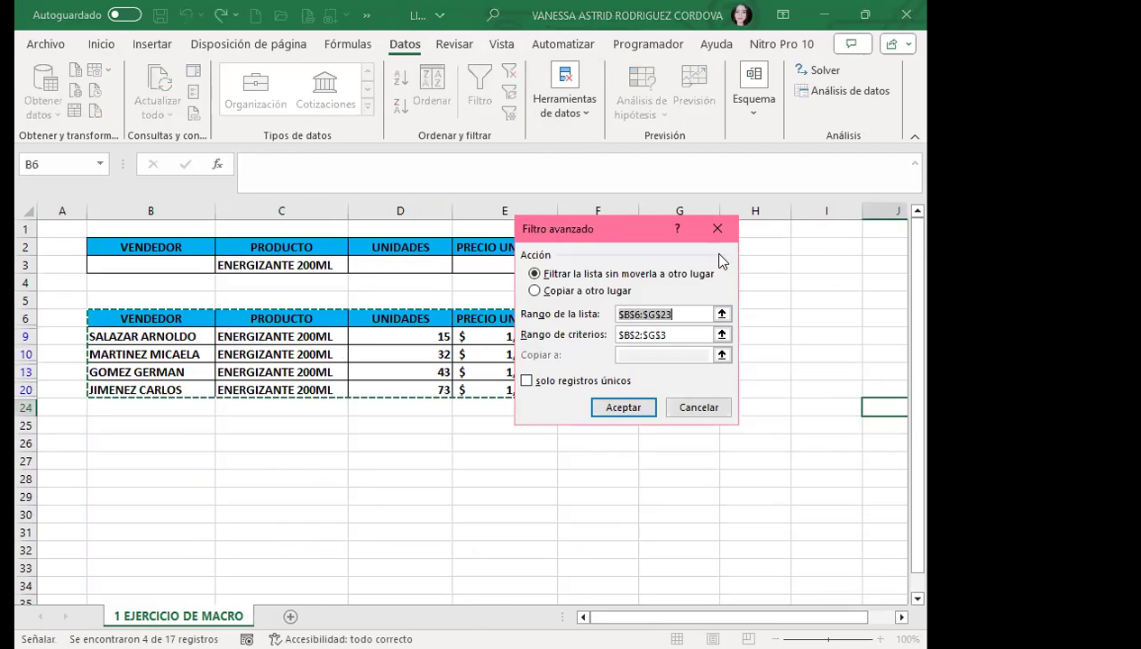
{"action": "key", "text": "Return"}
{"action": "left_click", "coordinate": [306, 264]}
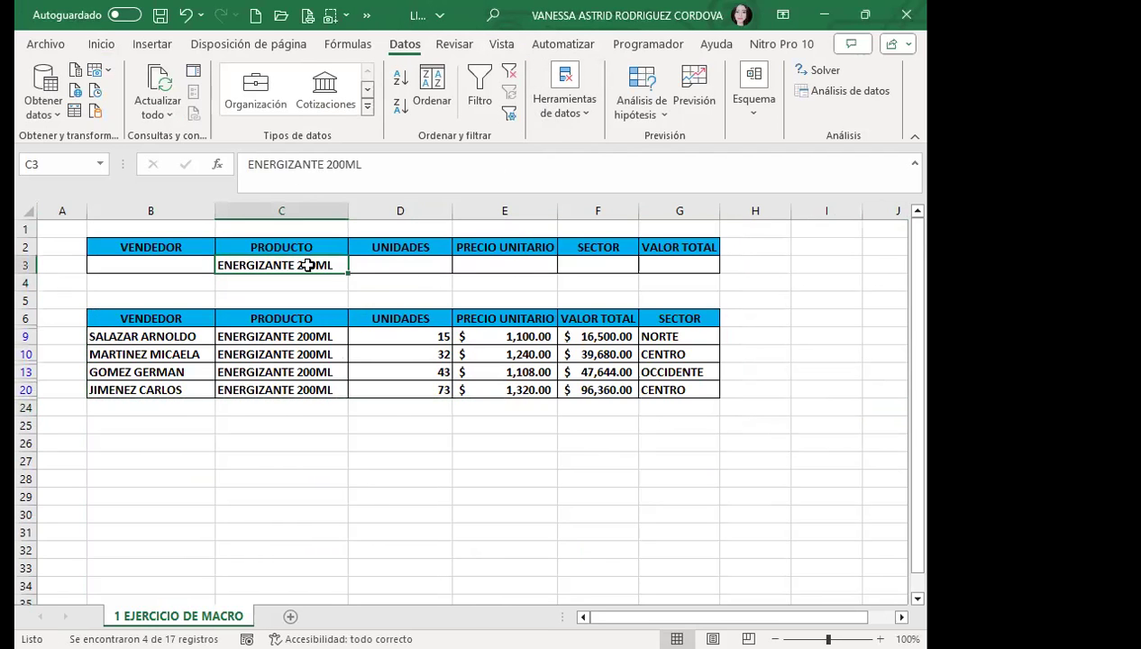
{"action": "key", "text": "Delete"}
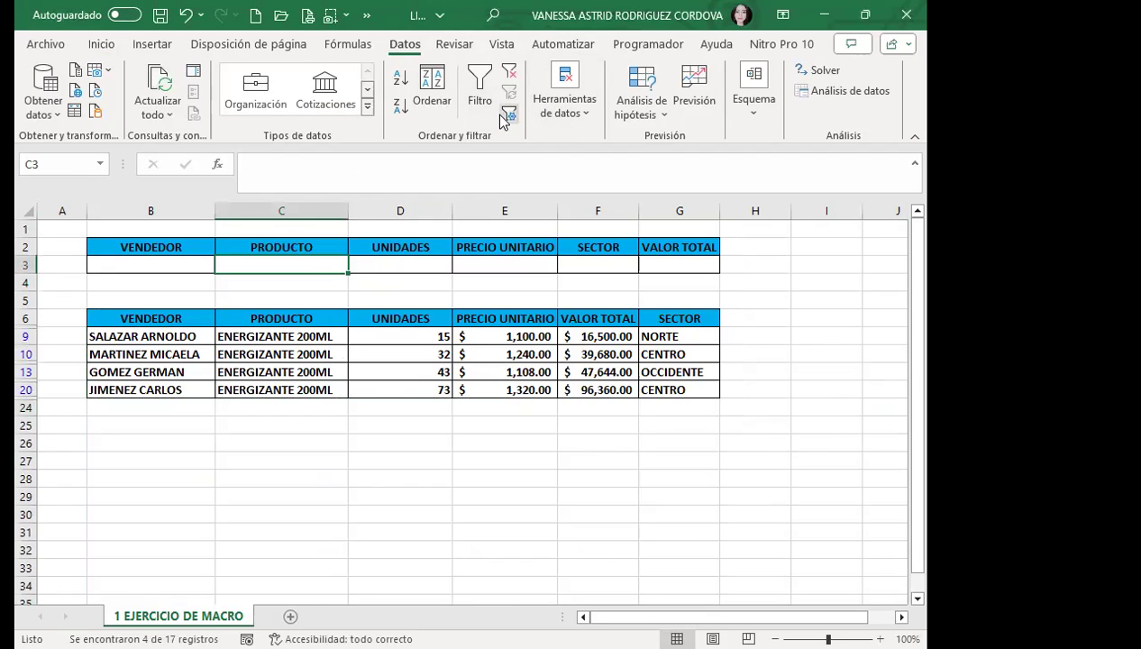
{"action": "left_click", "coordinate": [508, 117]}
{"action": "left_click", "coordinate": [616, 404]}
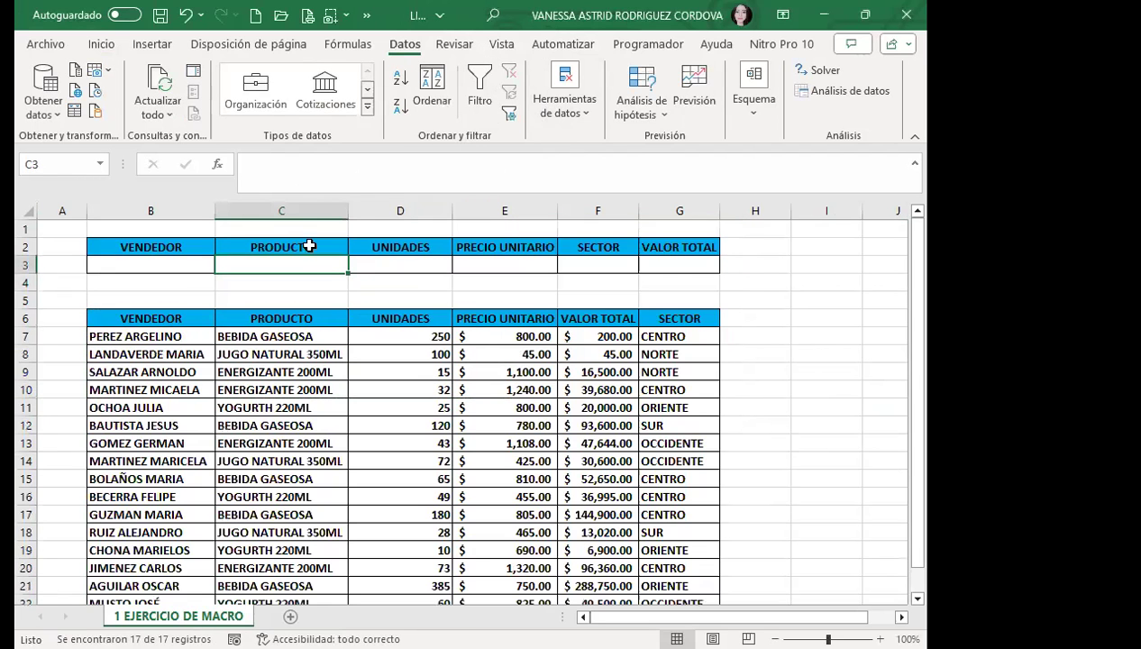
Review the ENERGIZANTE 200ML and YOGURTH 220ML rows, return to empty C3, and show the Insert tools.
{"action": "left_click", "coordinate": [304, 376]}
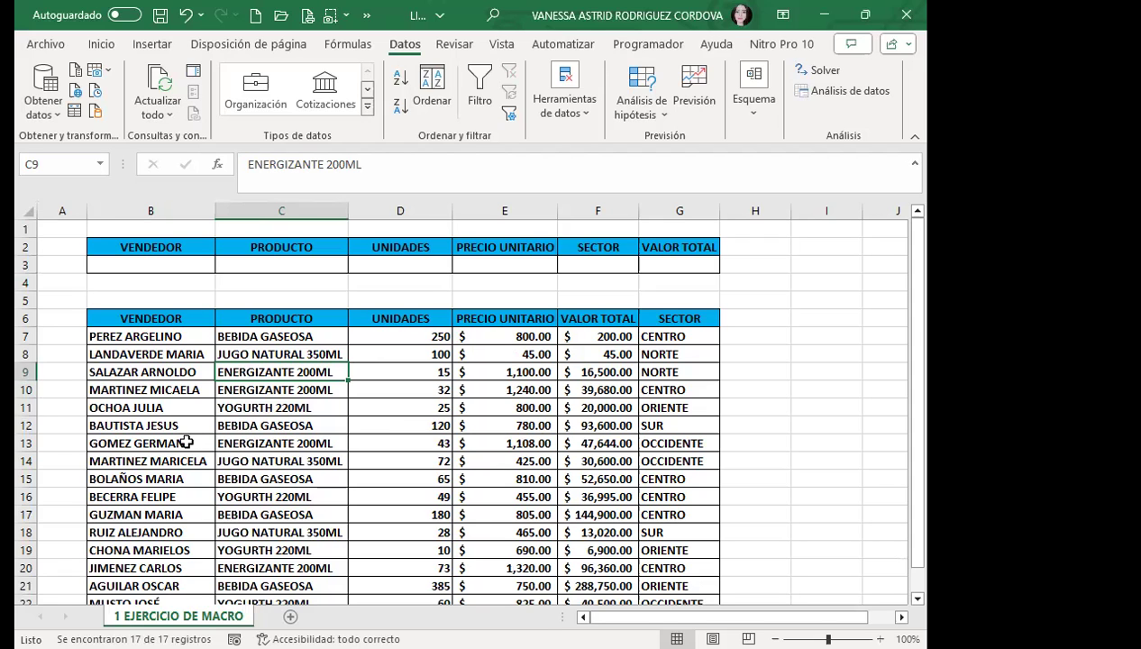
{"action": "left_click", "coordinate": [288, 410]}
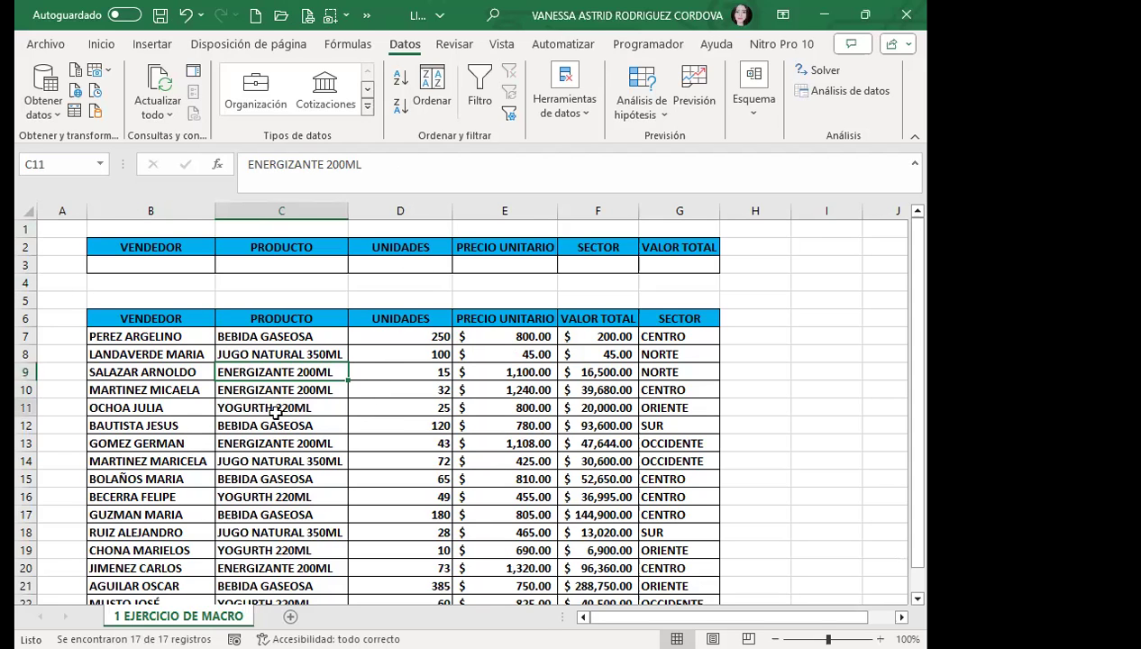
{"action": "scroll", "coordinate": [278, 441], "scroll_direction": "down", "scroll_amount": 4}
{"action": "scroll", "coordinate": [280, 439], "scroll_direction": "up", "scroll_amount": 4}
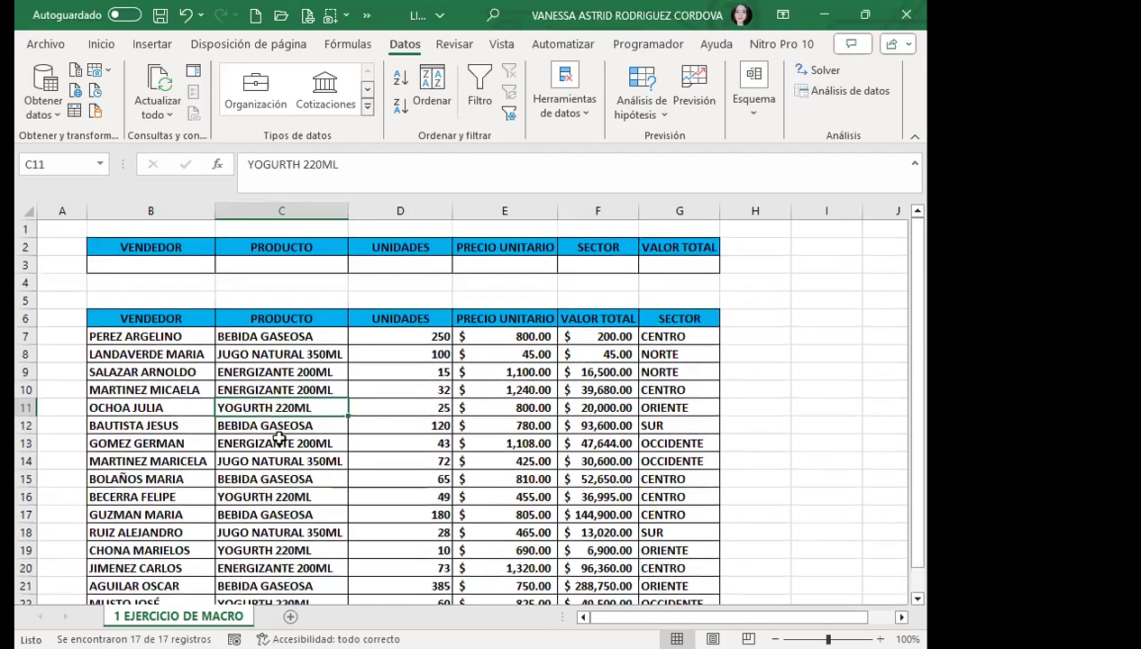
{"action": "left_click", "coordinate": [293, 263]}
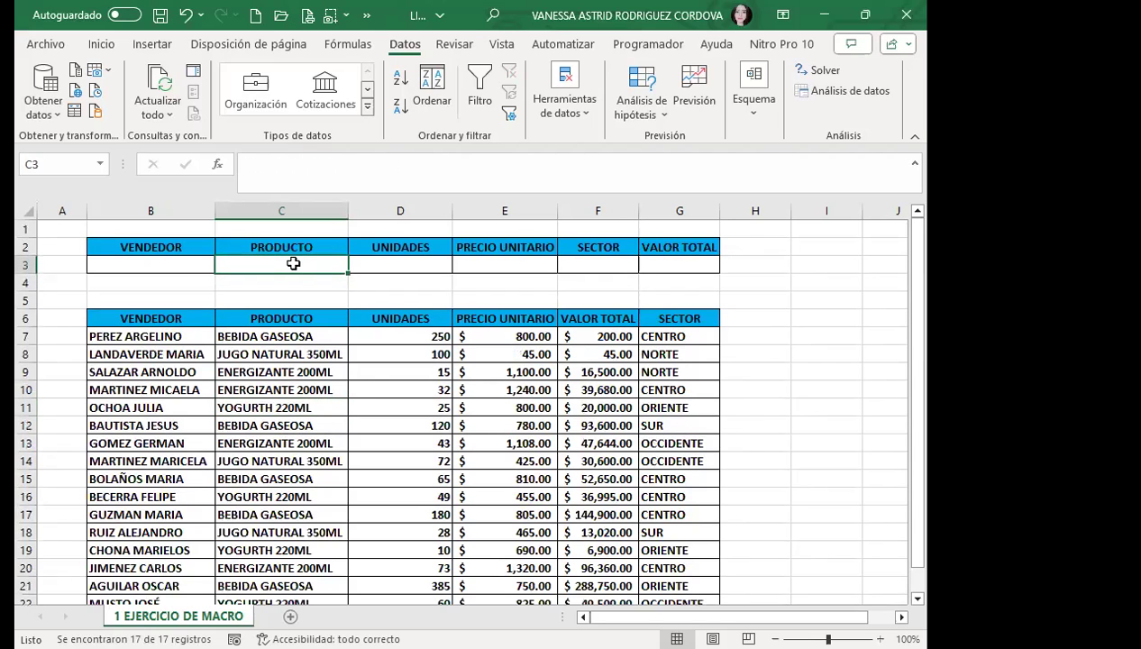
{"action": "left_click", "coordinate": [137, 50]}
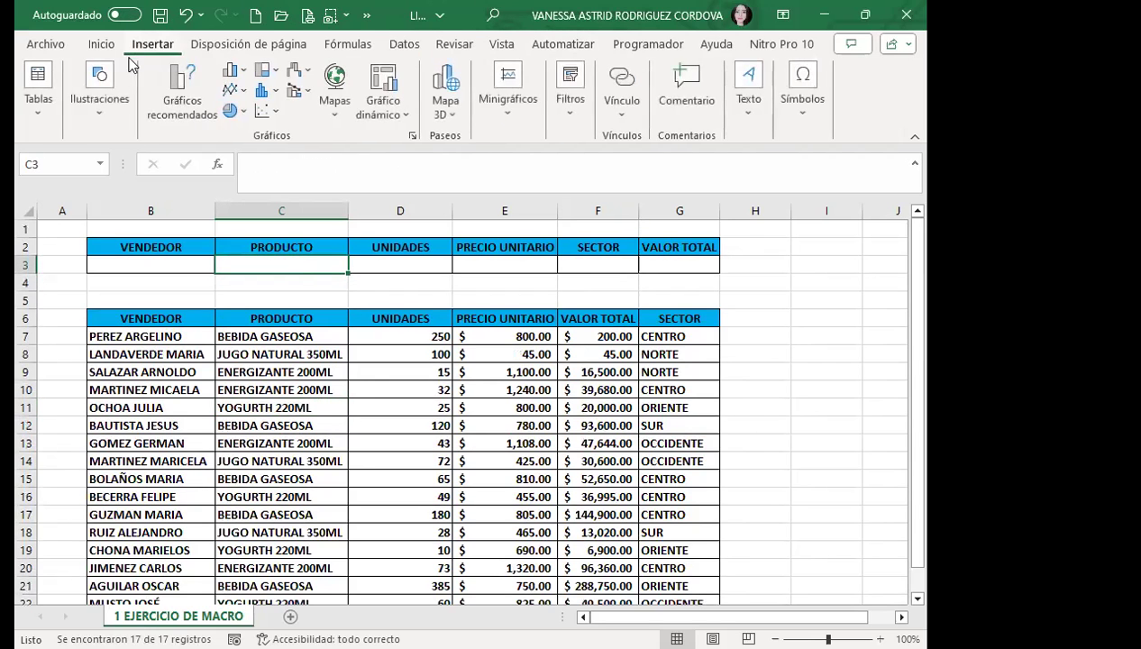
Draw a Smiley Face shape to the right of the criteria headers.
{"action": "left_click", "coordinate": [99, 107]}
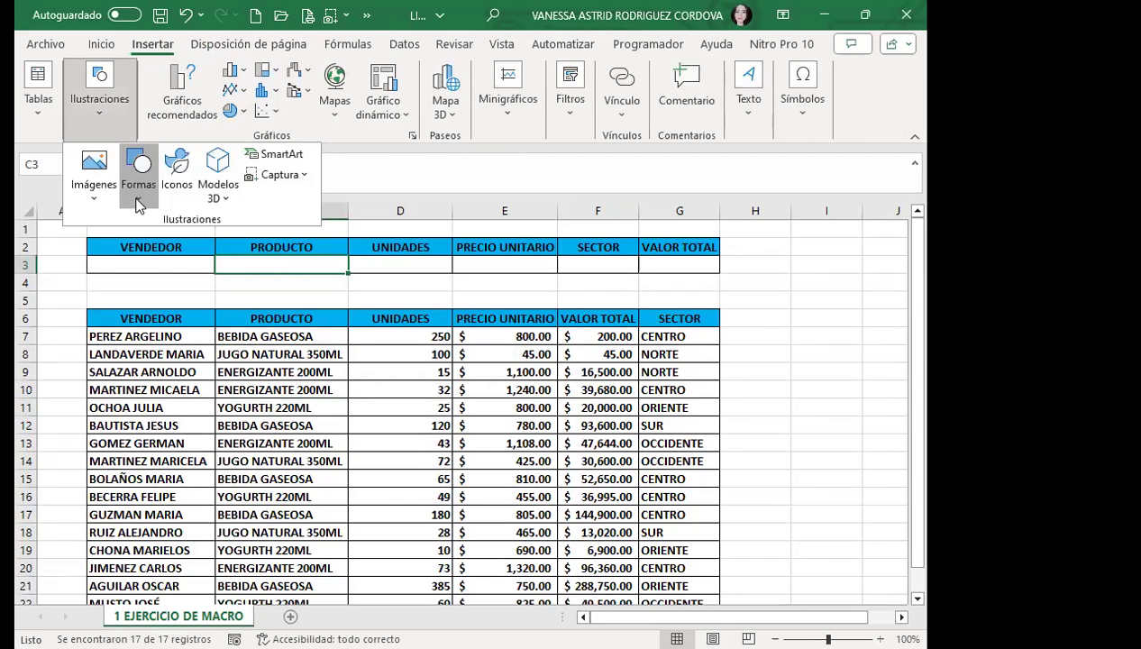
{"action": "left_click", "coordinate": [138, 190]}
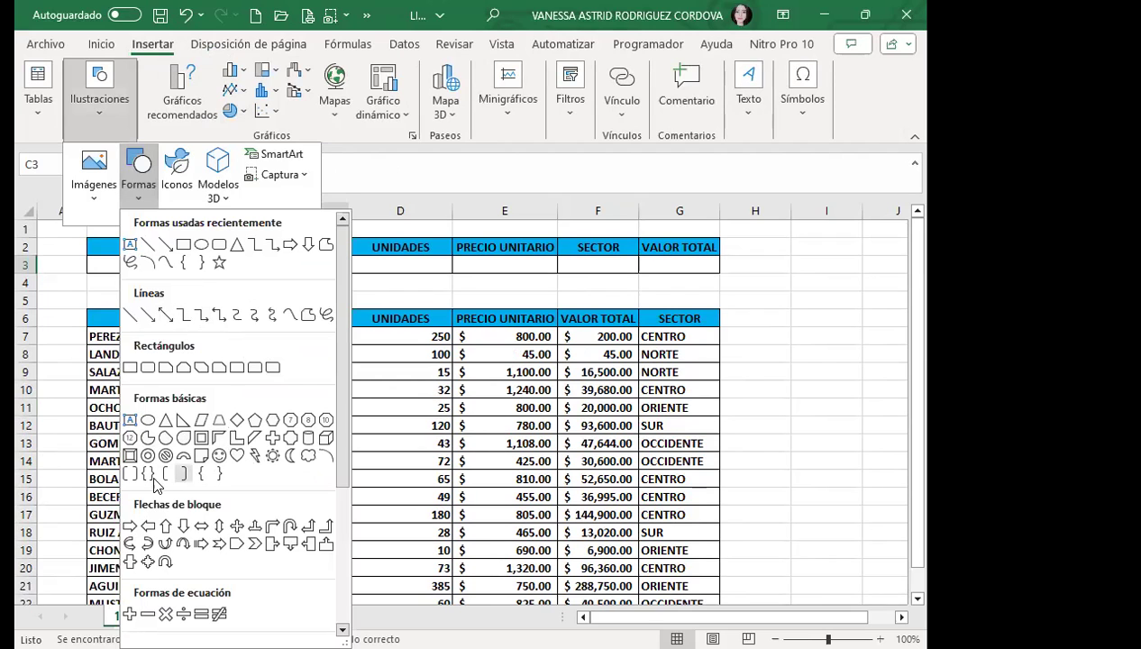
{"action": "left_click", "coordinate": [219, 459]}
{"action": "left_click_drag", "start_coordinate": [752, 224], "coordinate": [833, 278]}
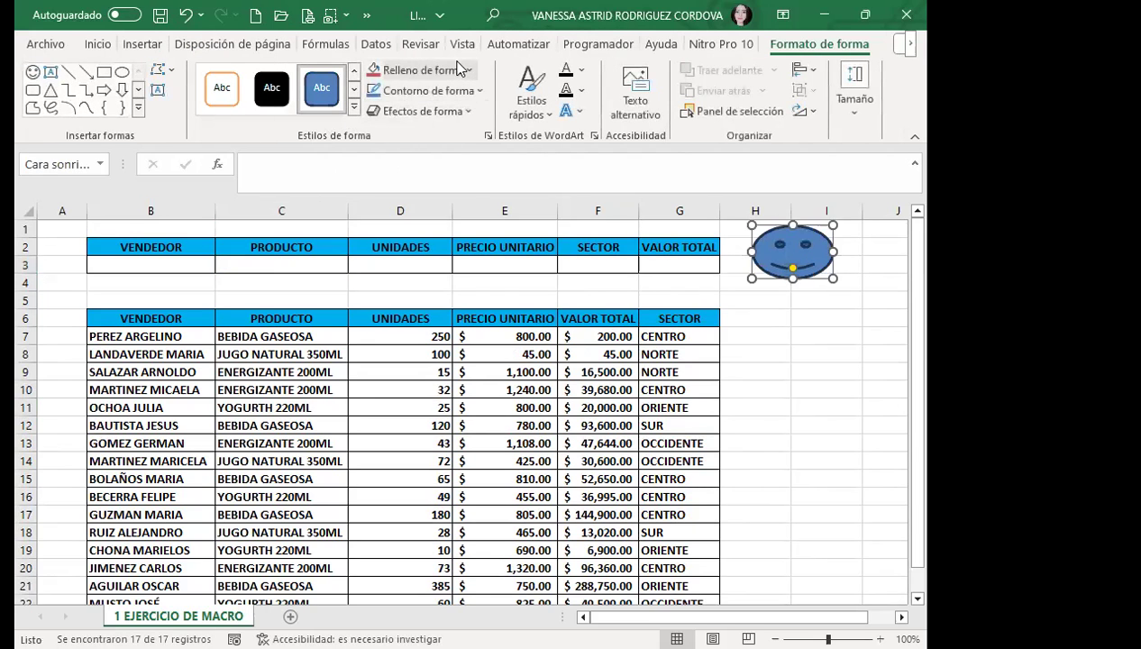
Give the smiley a light green fill and a light blue outline.
{"action": "left_click", "coordinate": [420, 69]}
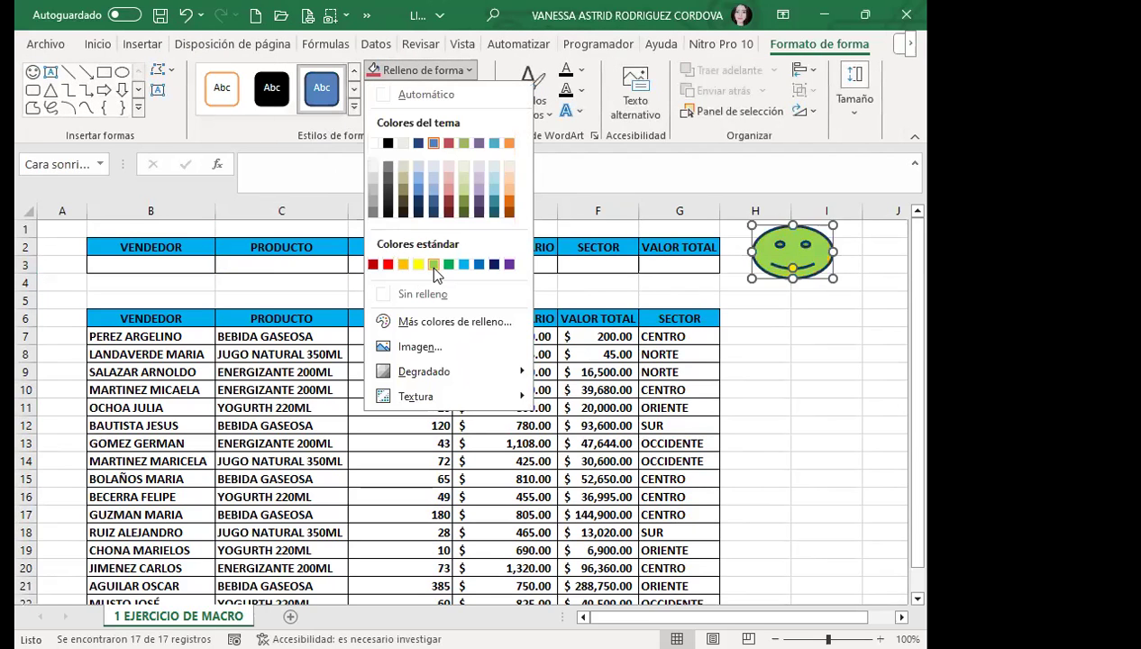
{"action": "left_click", "coordinate": [432, 264]}
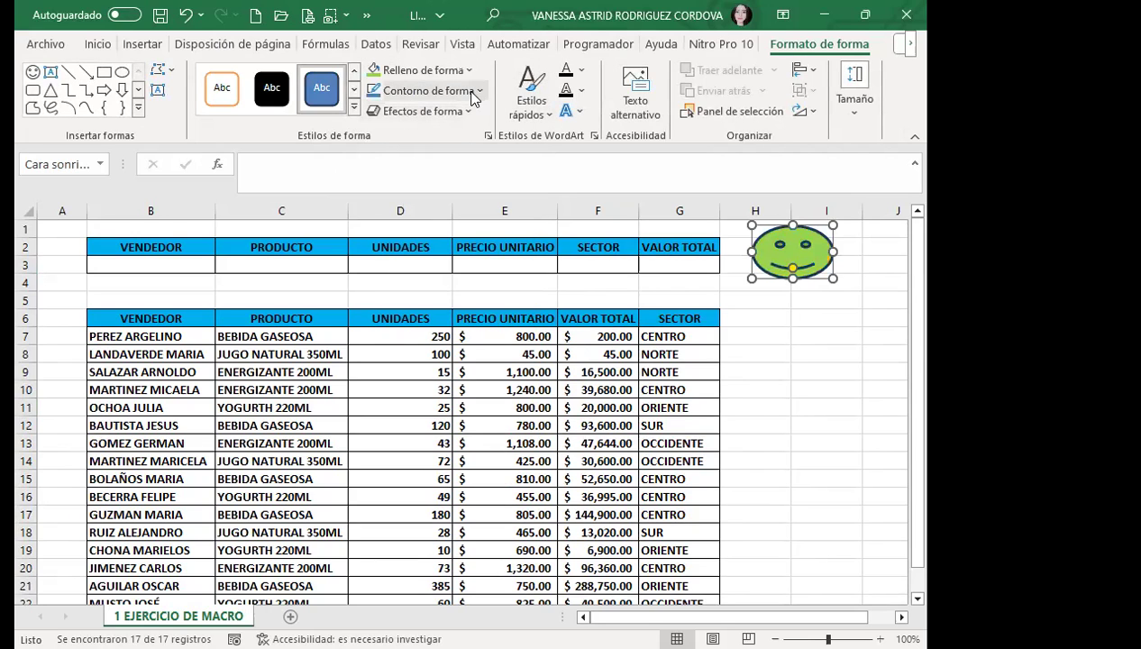
{"action": "left_click", "coordinate": [471, 91]}
{"action": "left_click", "coordinate": [465, 289]}
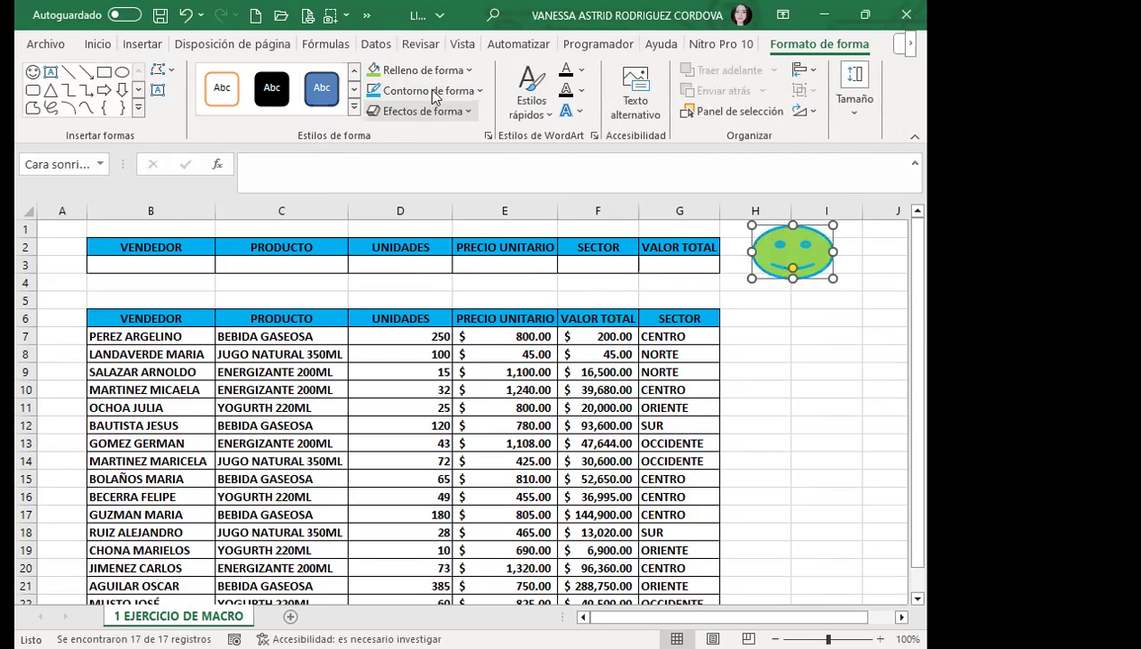
Stretch the smiley slightly taller and nudge it a little to the right.
{"action": "left_click", "coordinate": [777, 318]}
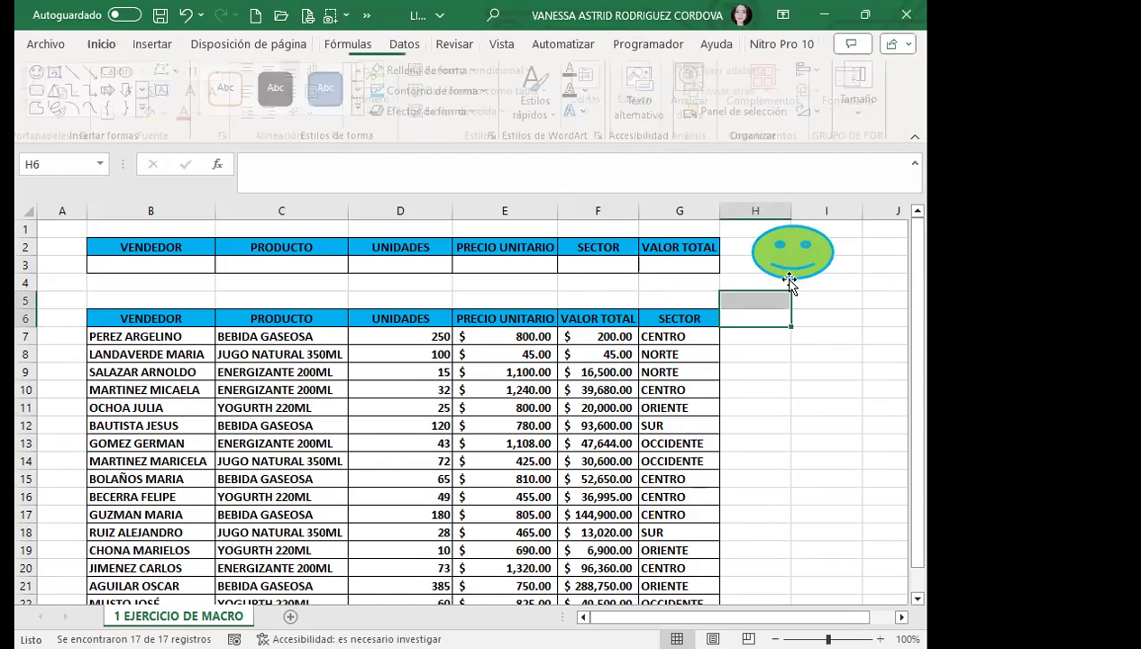
{"action": "left_click", "coordinate": [792, 276]}
{"action": "left_click_drag", "start_coordinate": [792, 278], "coordinate": [792, 287]}
{"action": "left_click_drag", "start_coordinate": [811, 225], "coordinate": [824, 223]}
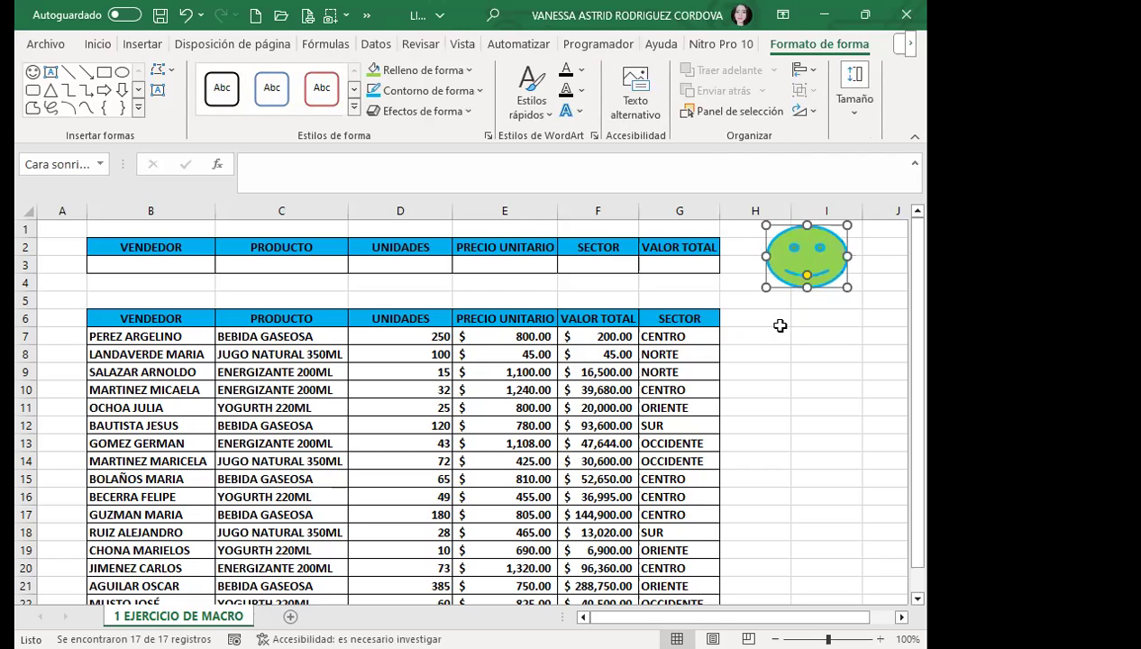
{"action": "left_click", "coordinate": [778, 336]}
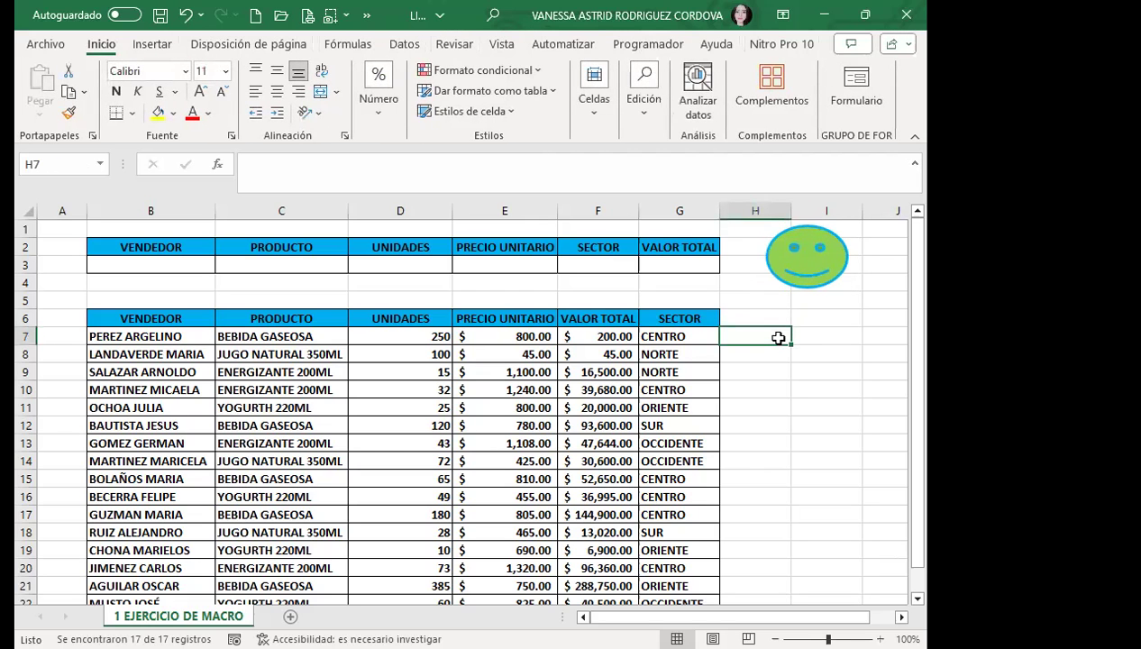
Select the PRODUCTO criteria cell C3 and show the Programador (Developer) tools.
{"action": "left_click", "coordinate": [824, 419]}
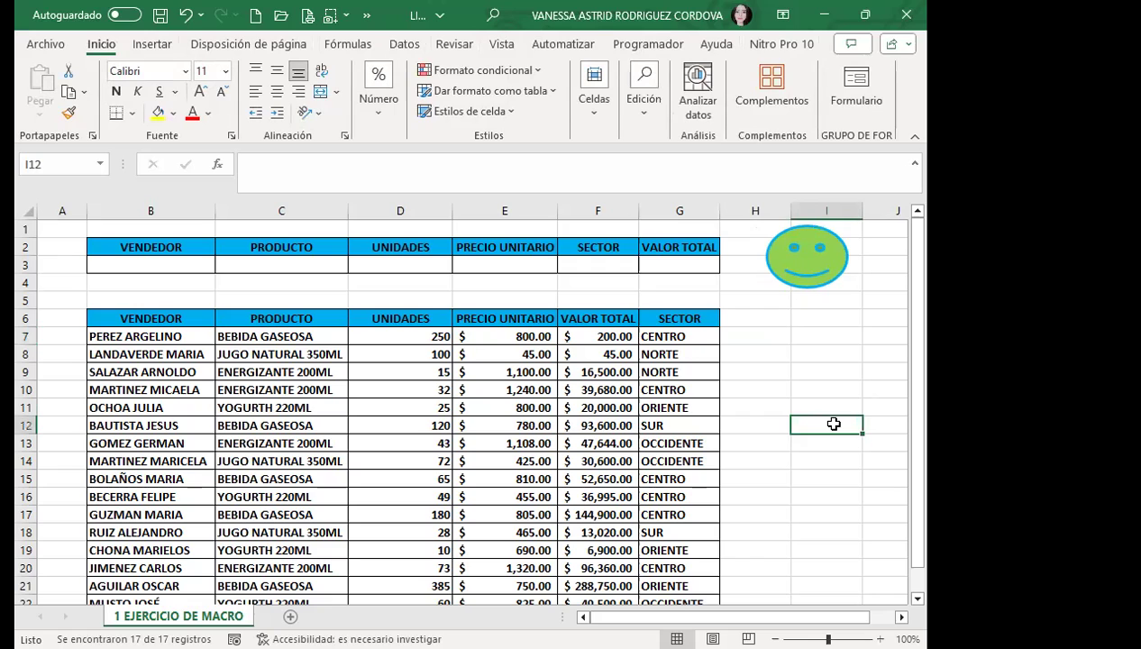
{"action": "left_click", "coordinate": [247, 261]}
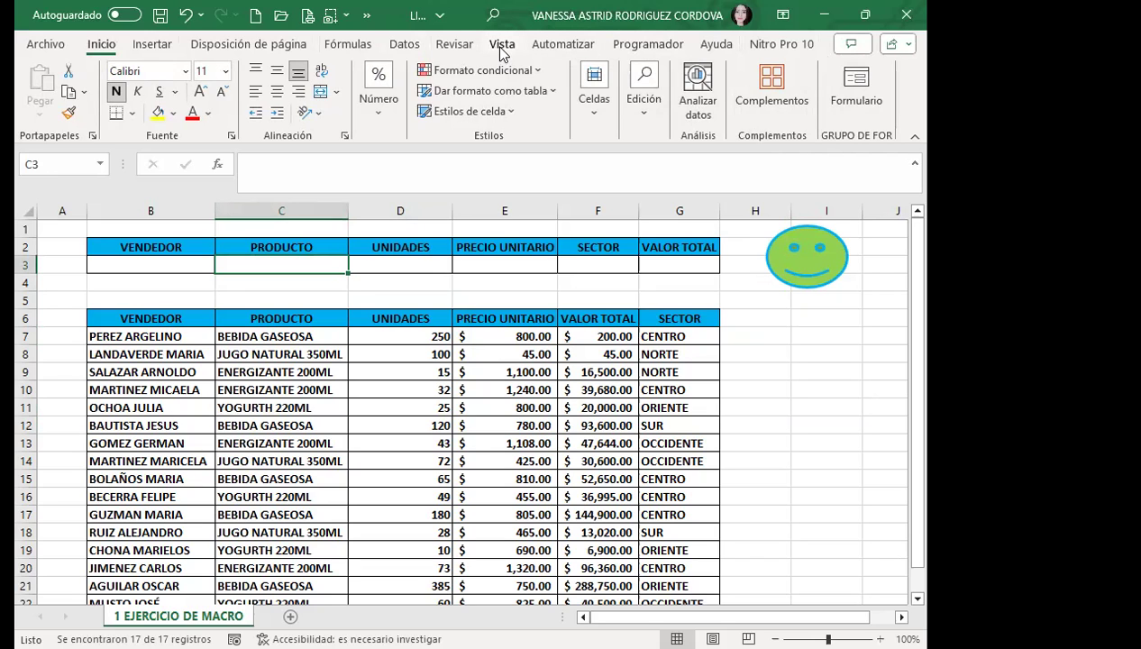
{"action": "left_click", "coordinate": [650, 45]}
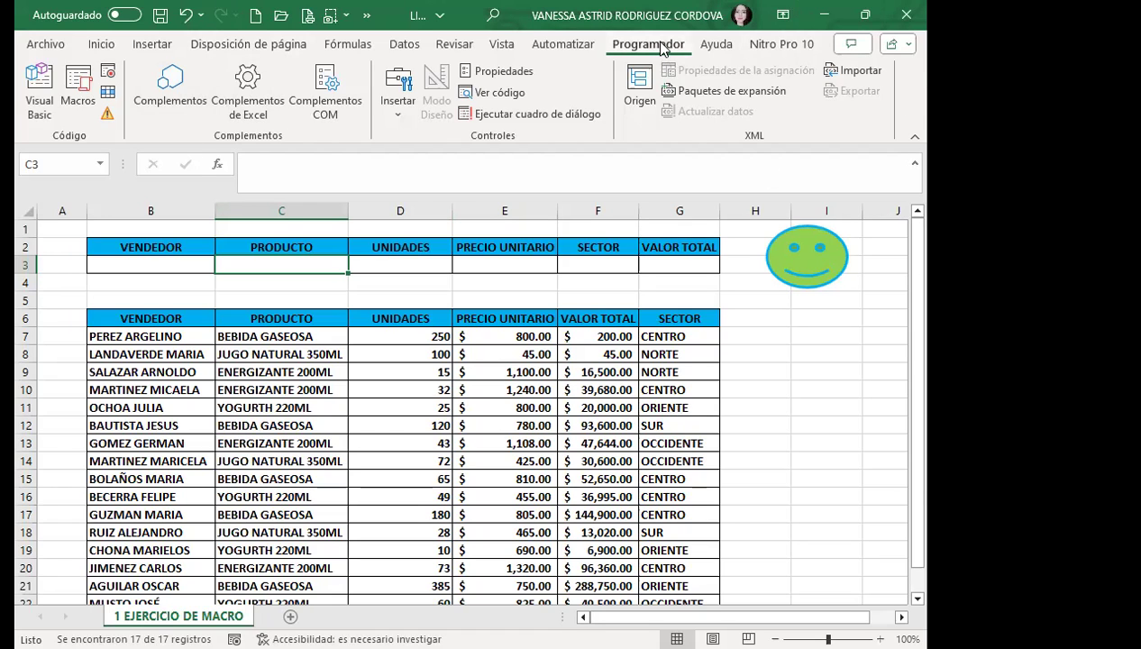
{"action": "left_click", "coordinate": [108, 74]}
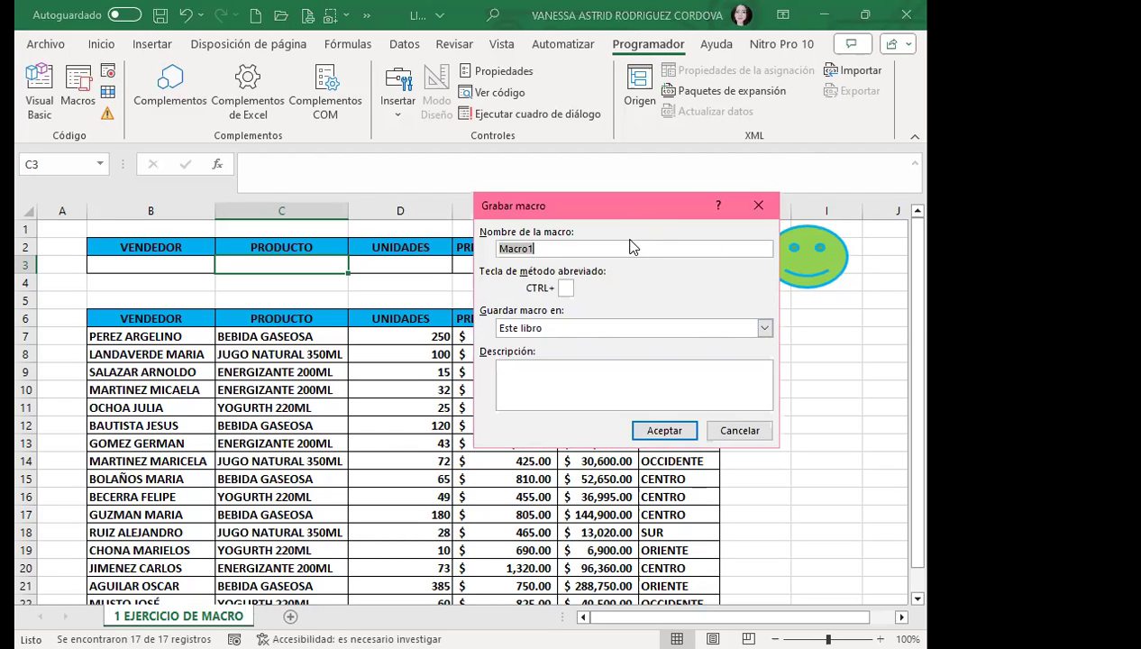
{"action": "type", "text": "AVASN"}
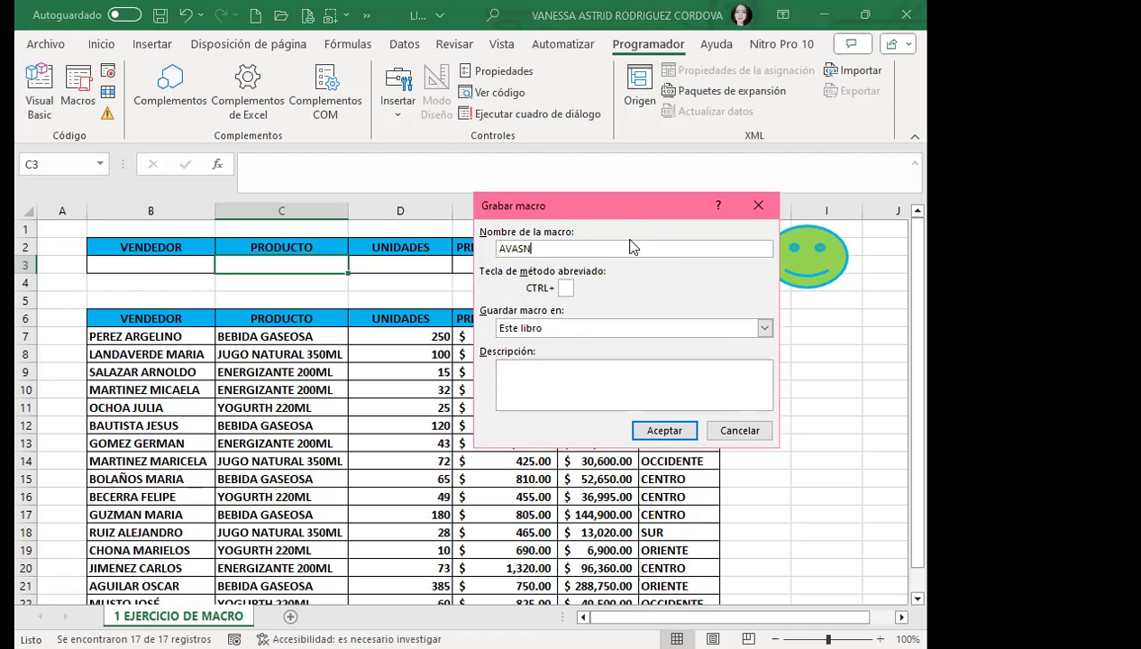
{"action": "key", "text": "BackSpace"}
{"action": "key", "text": "BackSpace"}
{"action": "type", "text": "NZADAS"}
{"action": "left_click", "coordinate": [758, 206]}
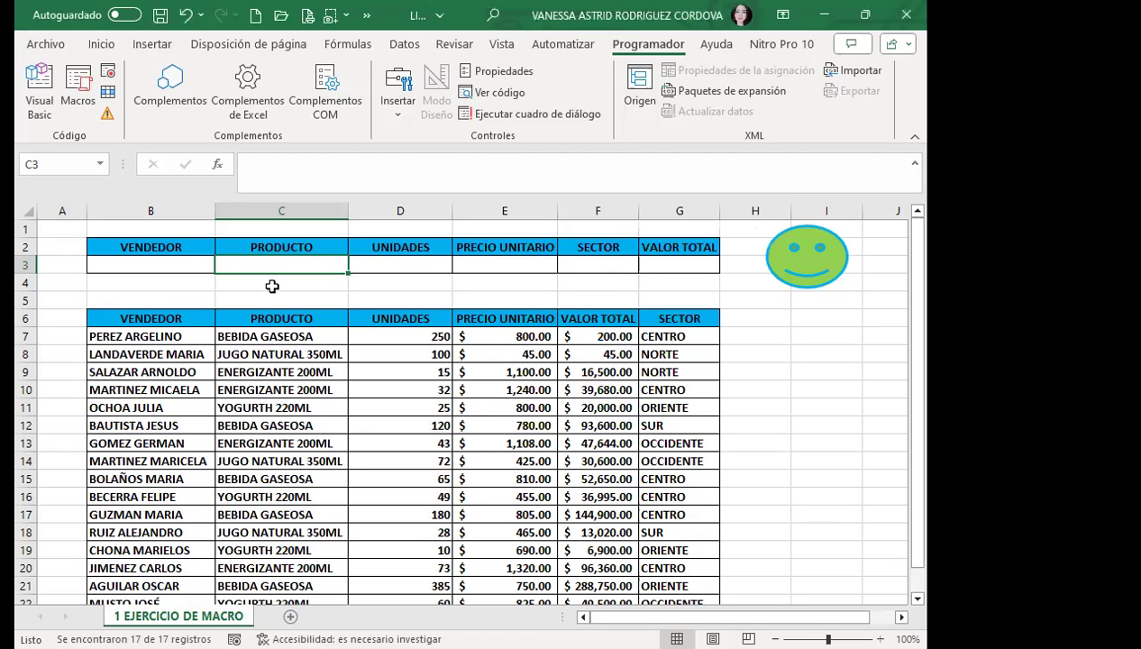
{"action": "left_click", "coordinate": [405, 44]}
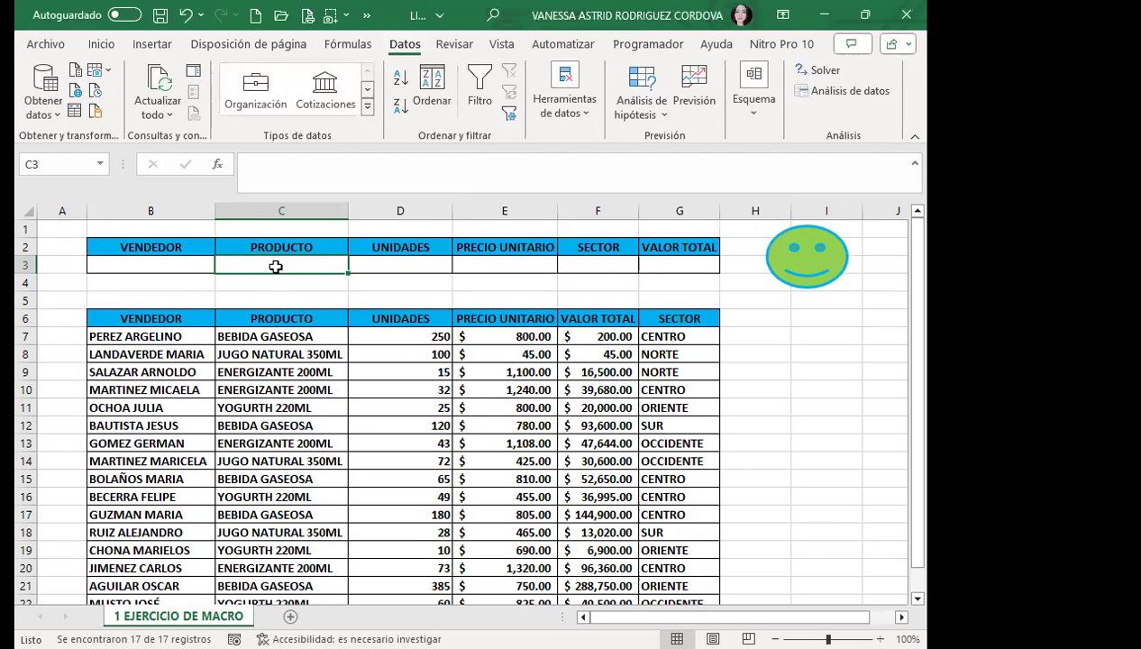
{"action": "left_click", "coordinate": [290, 280]}
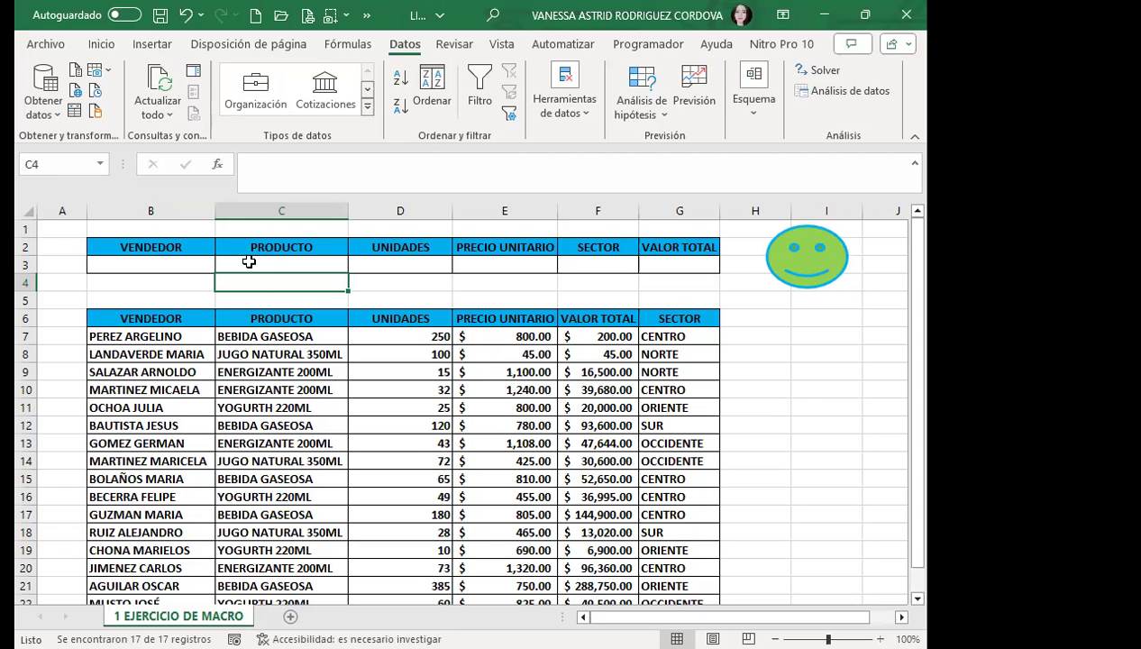
{"action": "left_click", "coordinate": [256, 352]}
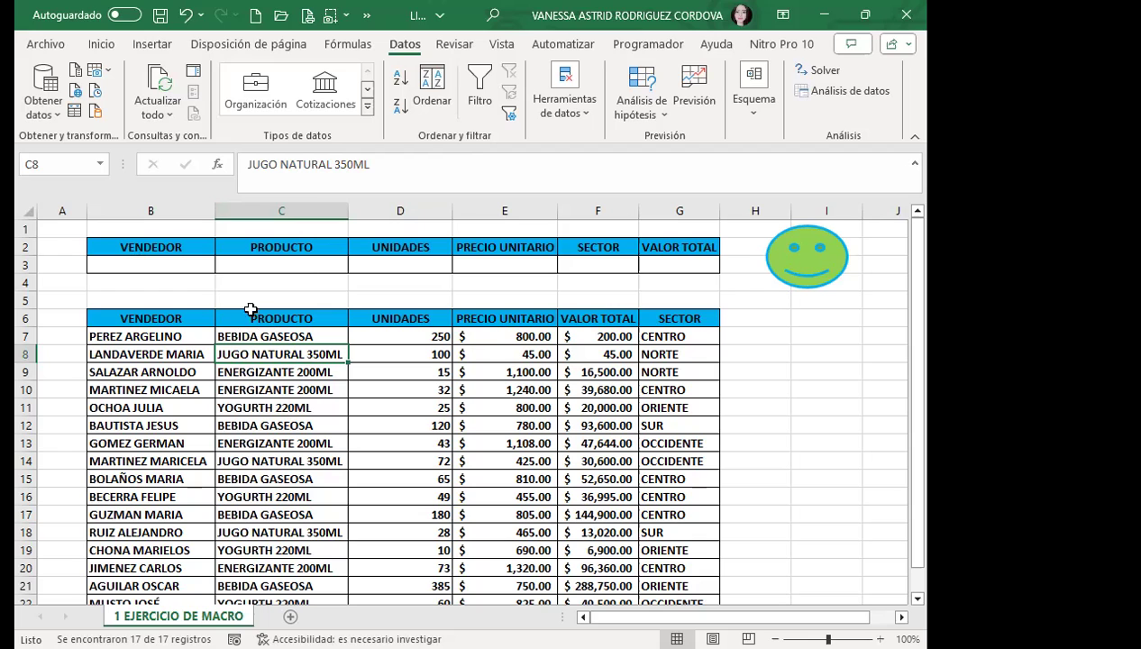
{"action": "left_click", "coordinate": [296, 263]}
{"action": "left_click", "coordinate": [258, 387]}
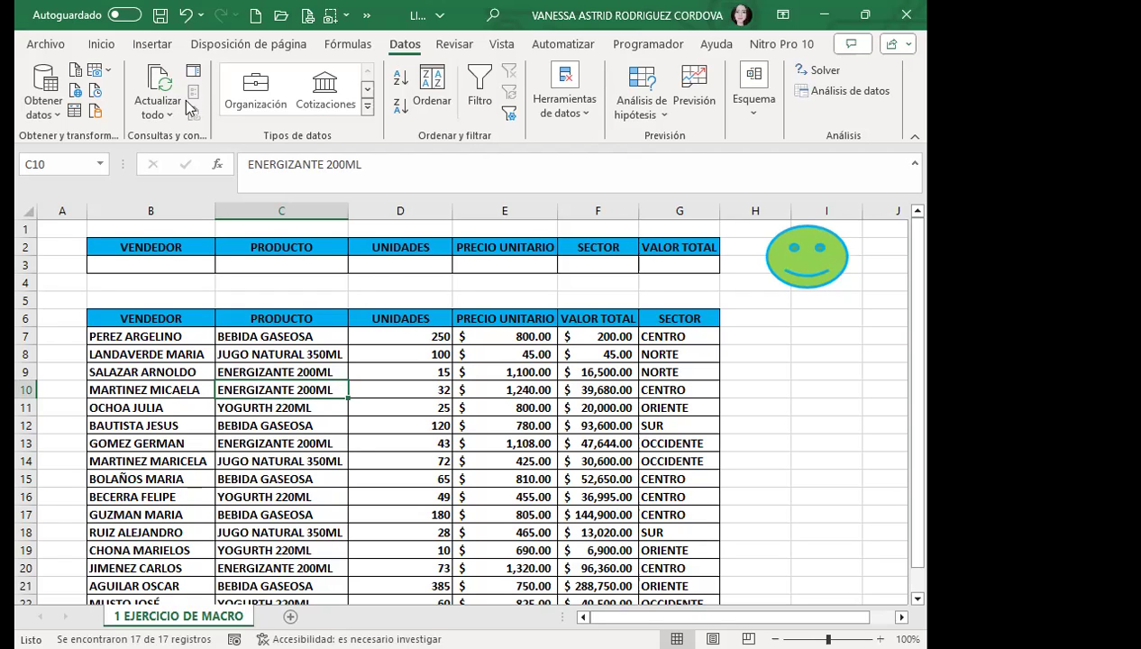
{"action": "left_click", "coordinate": [291, 337]}
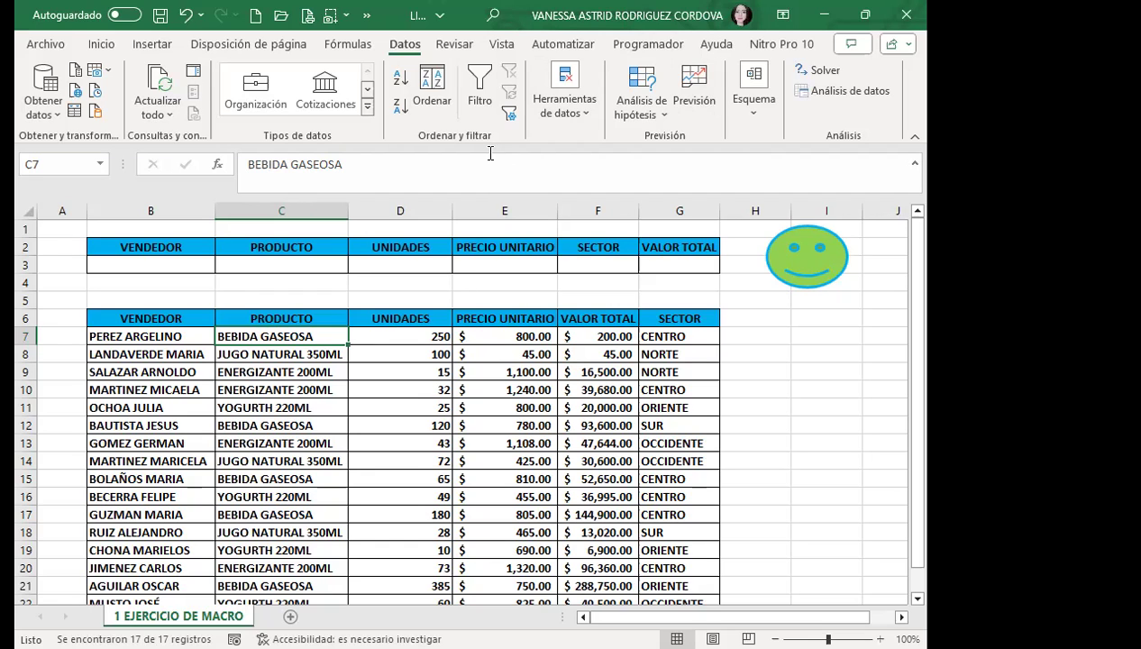
Start recording a new macro named AVANZADAS.
{"action": "left_click", "coordinate": [648, 43]}
{"action": "left_click", "coordinate": [108, 72]}
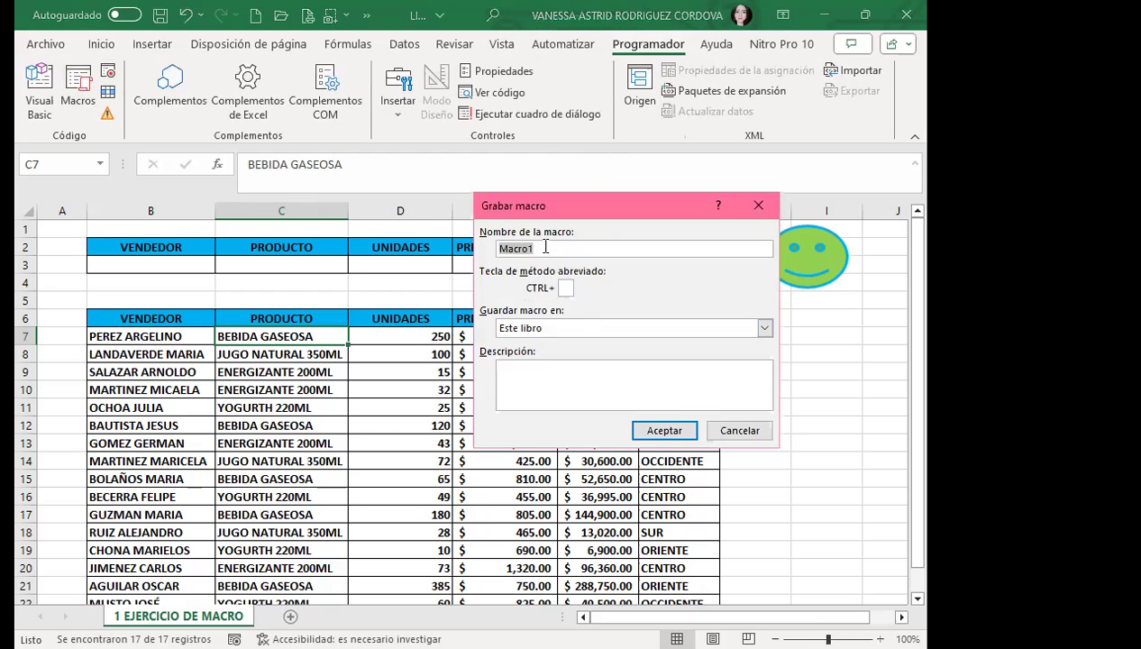
{"action": "type", "text": "AVANZADAS"}
{"action": "left_click", "coordinate": [663, 431]}
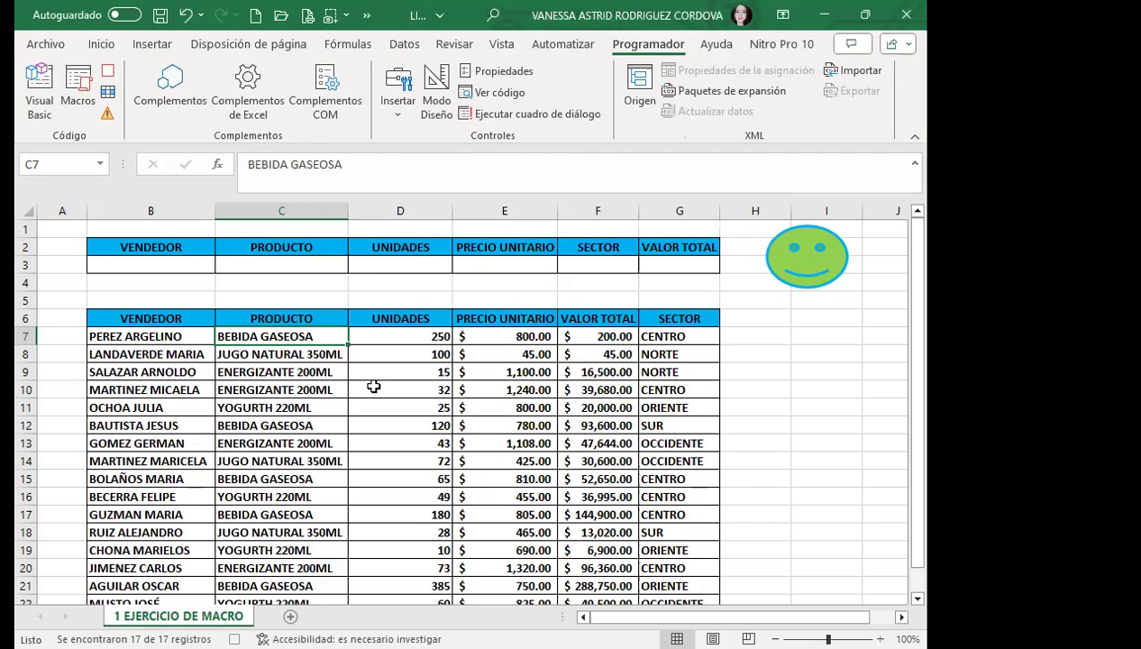
Record an advanced filter of the sales table using the Criterios block as criteria range.
{"action": "left_click", "coordinate": [373, 386]}
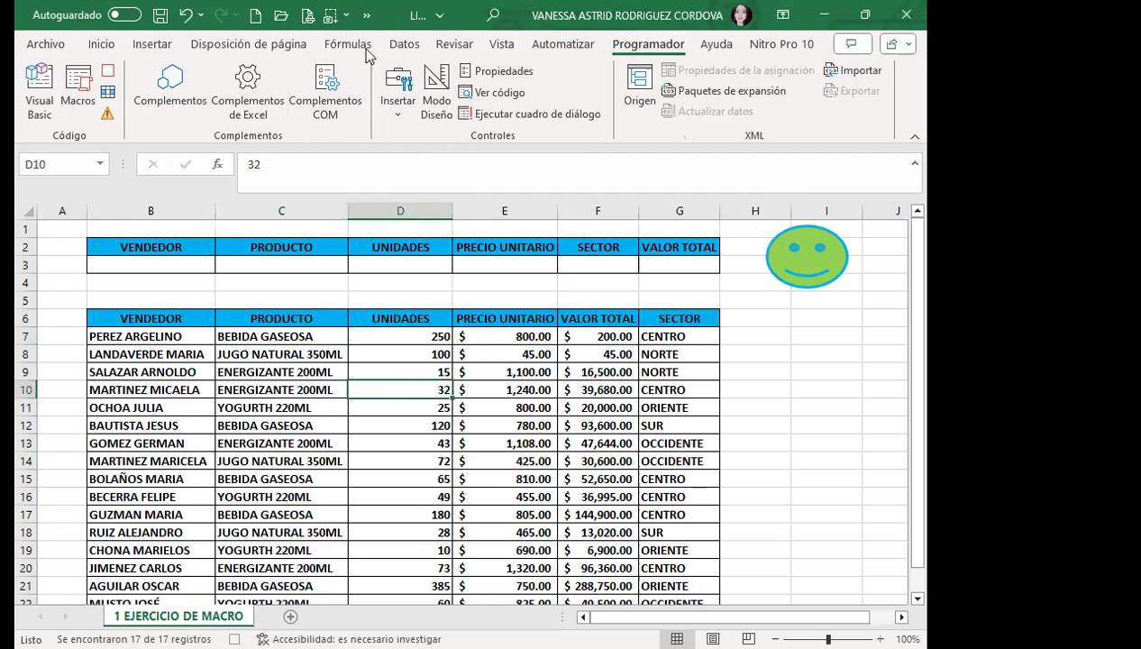
{"action": "left_click", "coordinate": [403, 45]}
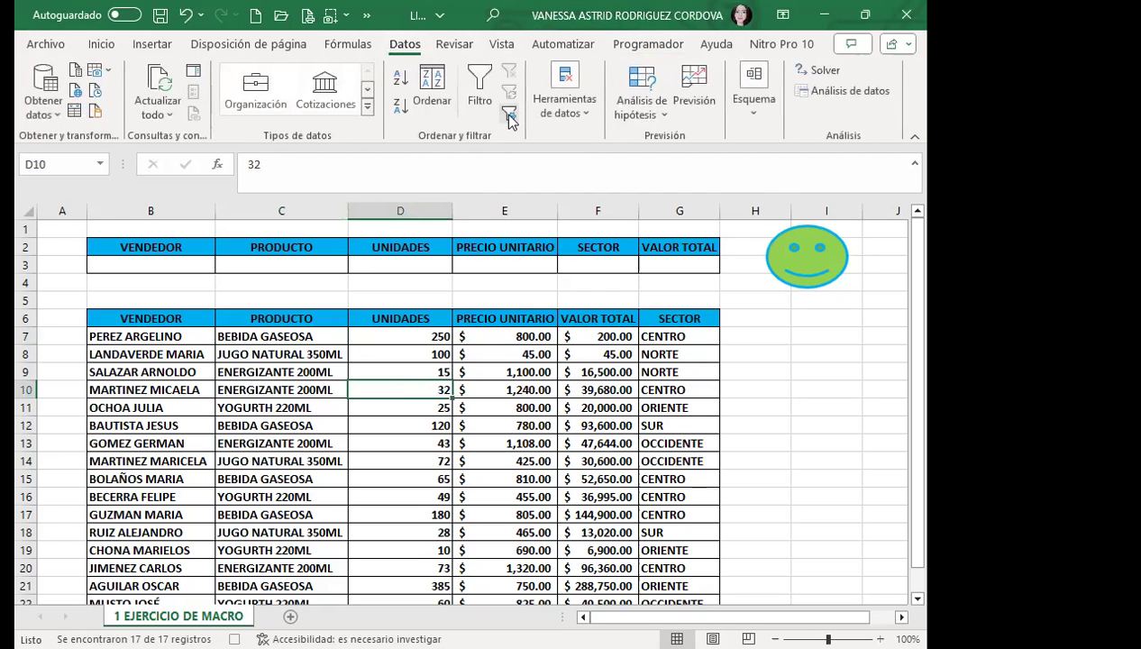
{"action": "left_click", "coordinate": [510, 113]}
{"action": "left_click", "coordinate": [676, 334]}
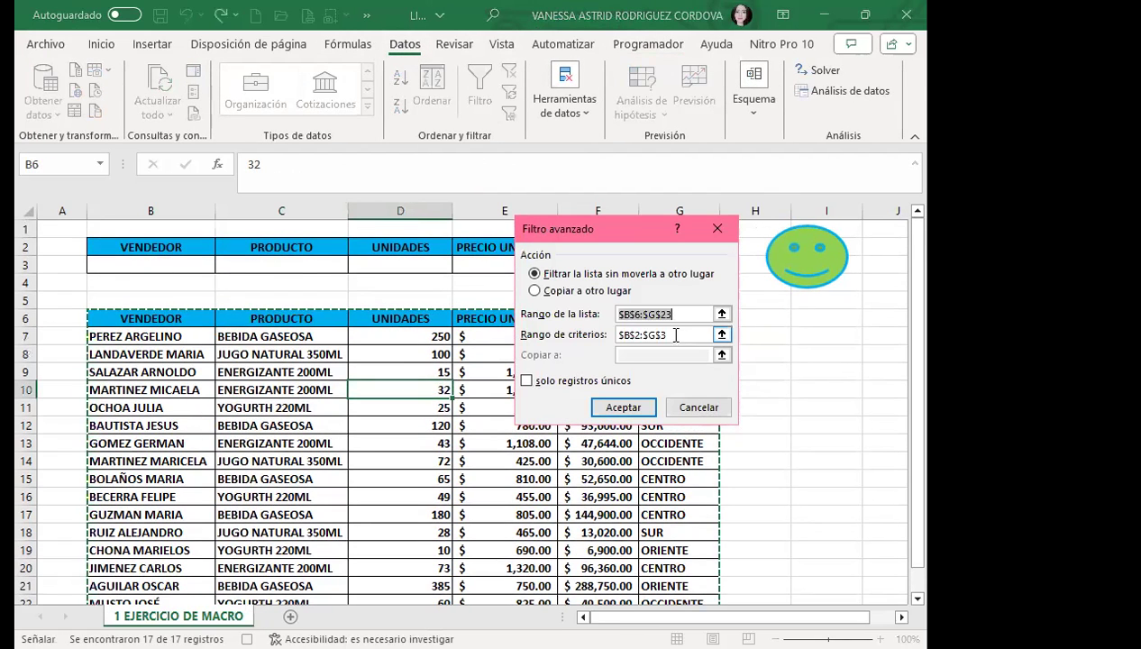
{"action": "key", "text": "BackSpace"}
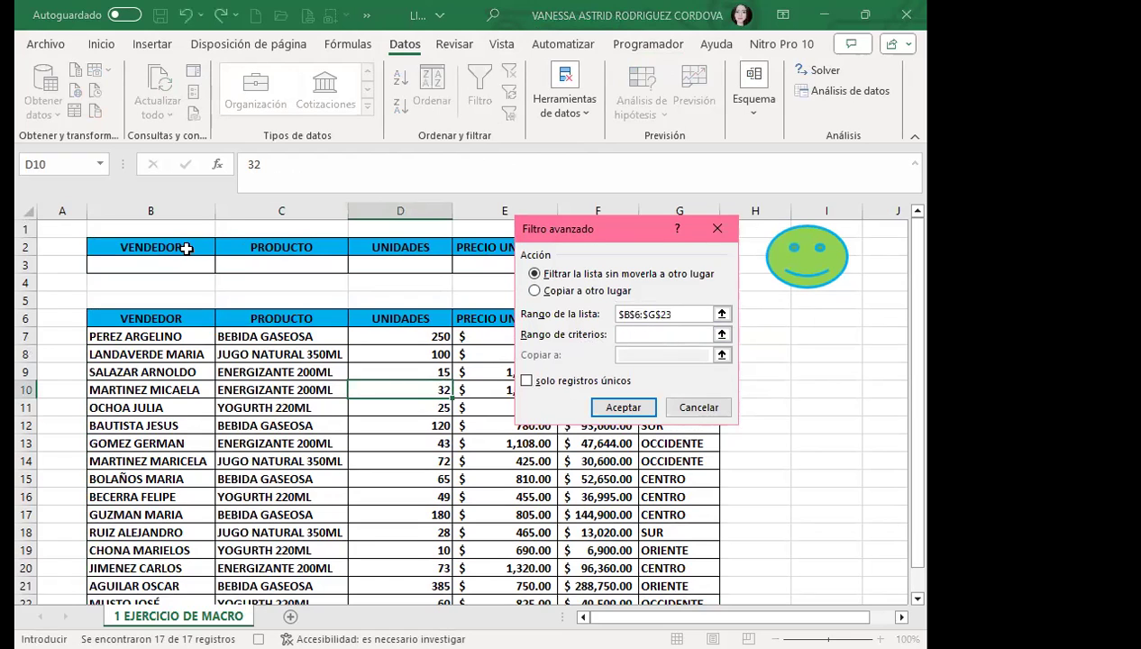
{"action": "left_click", "coordinate": [150, 249]}
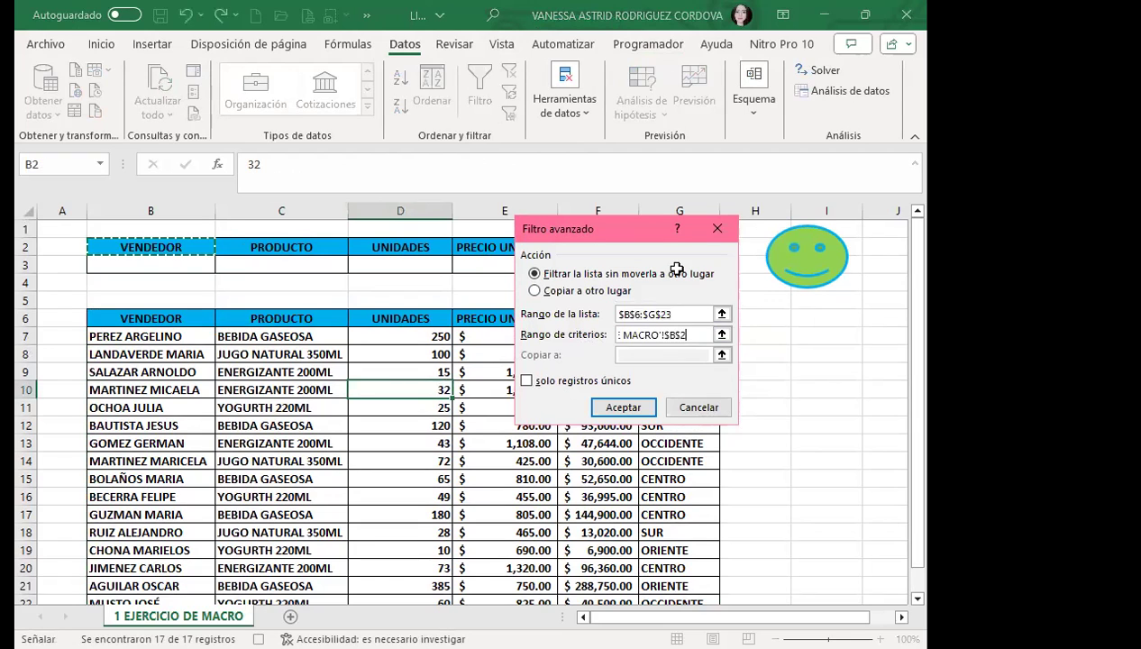
{"action": "left_click_drag", "start_coordinate": [348, 304], "coordinate": [478, 265]}
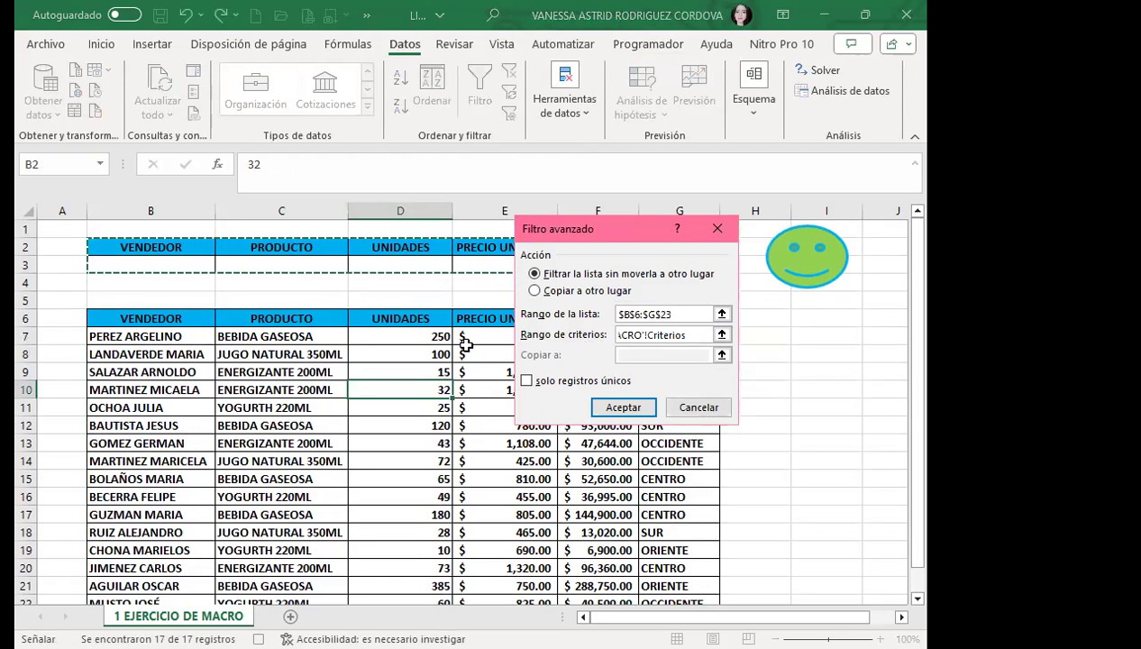
{"action": "left_click", "coordinate": [625, 409]}
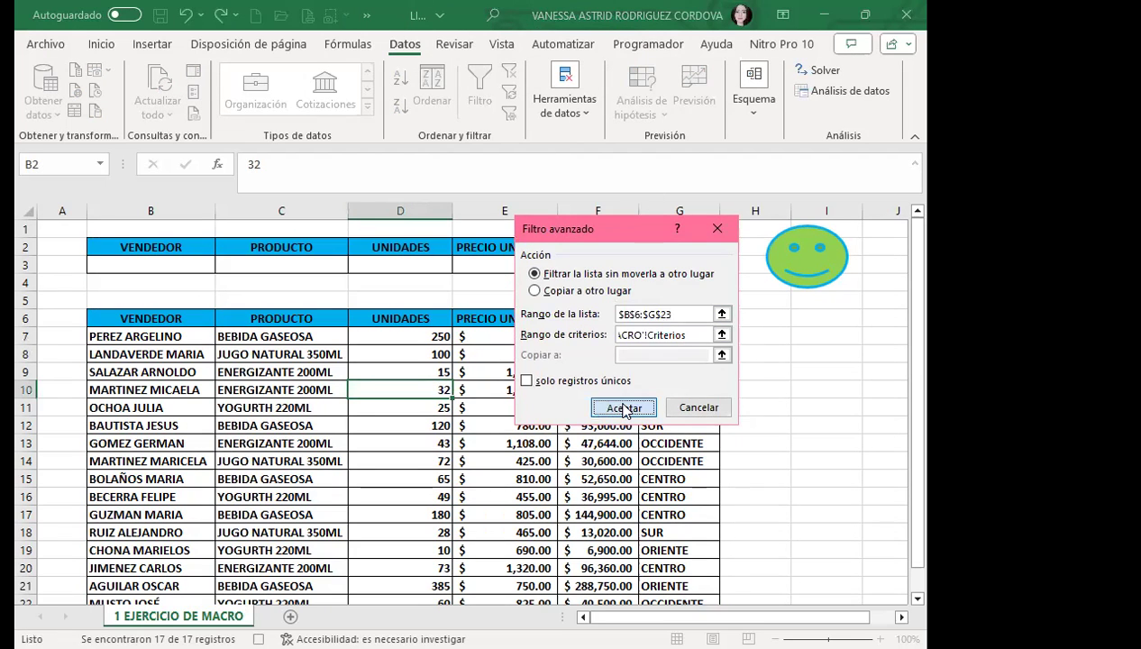
{"action": "left_click", "coordinate": [306, 264]}
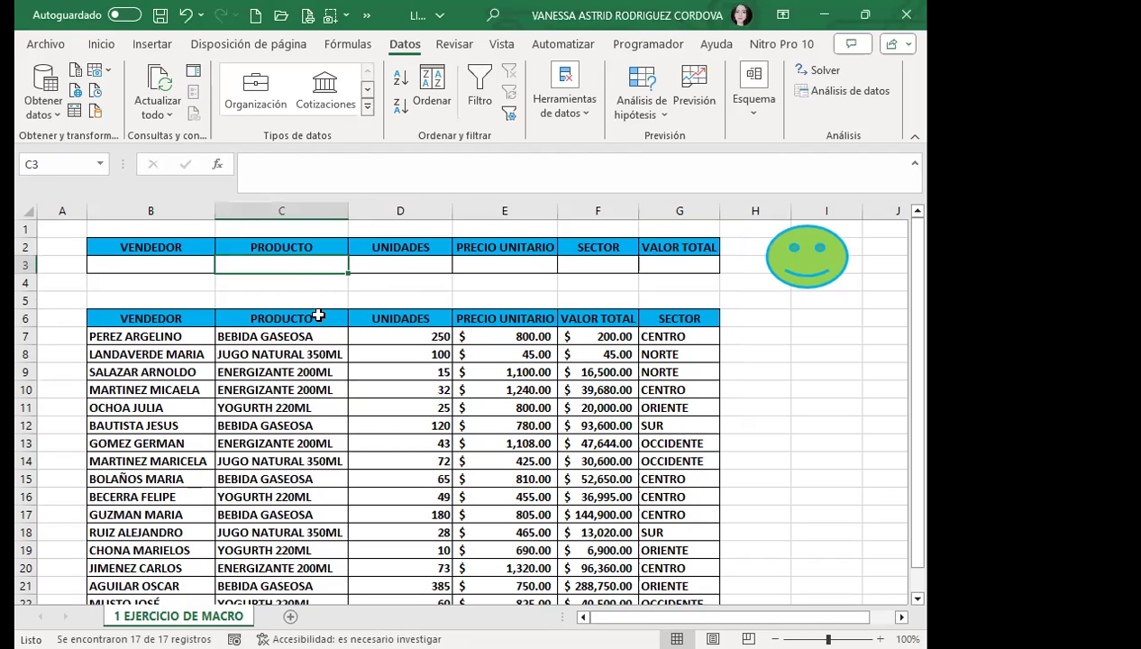
Assign the AVANZADAS macro to the smiley face shape.
{"action": "left_click", "coordinate": [784, 271]}
{"action": "right_click", "coordinate": [783, 271]}
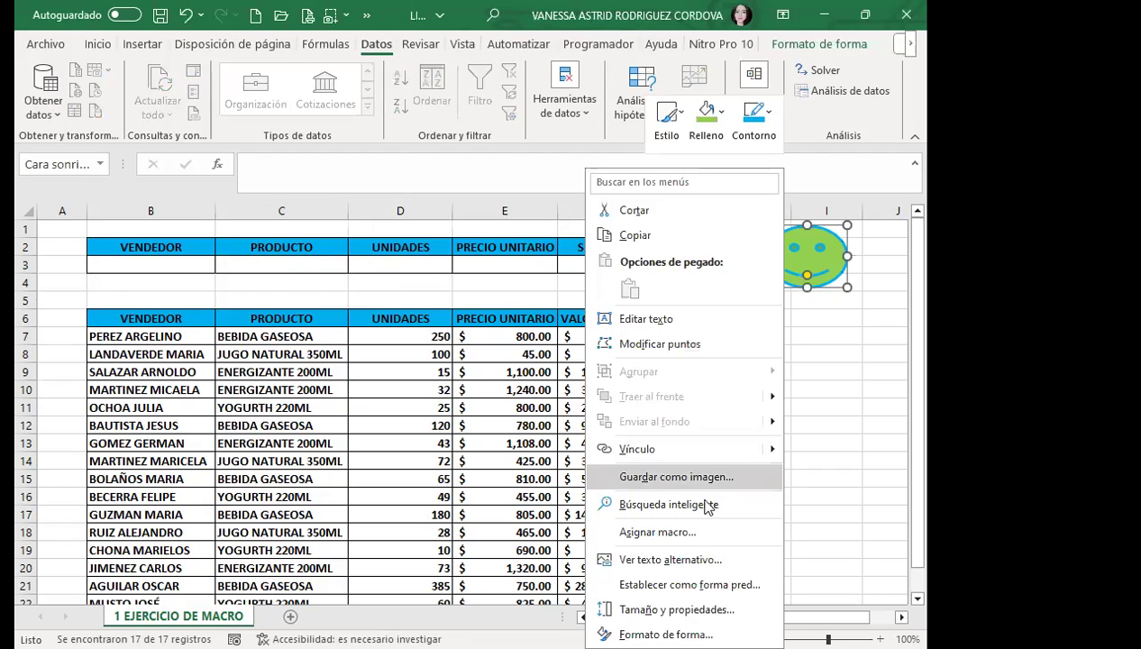
{"action": "left_click", "coordinate": [659, 532]}
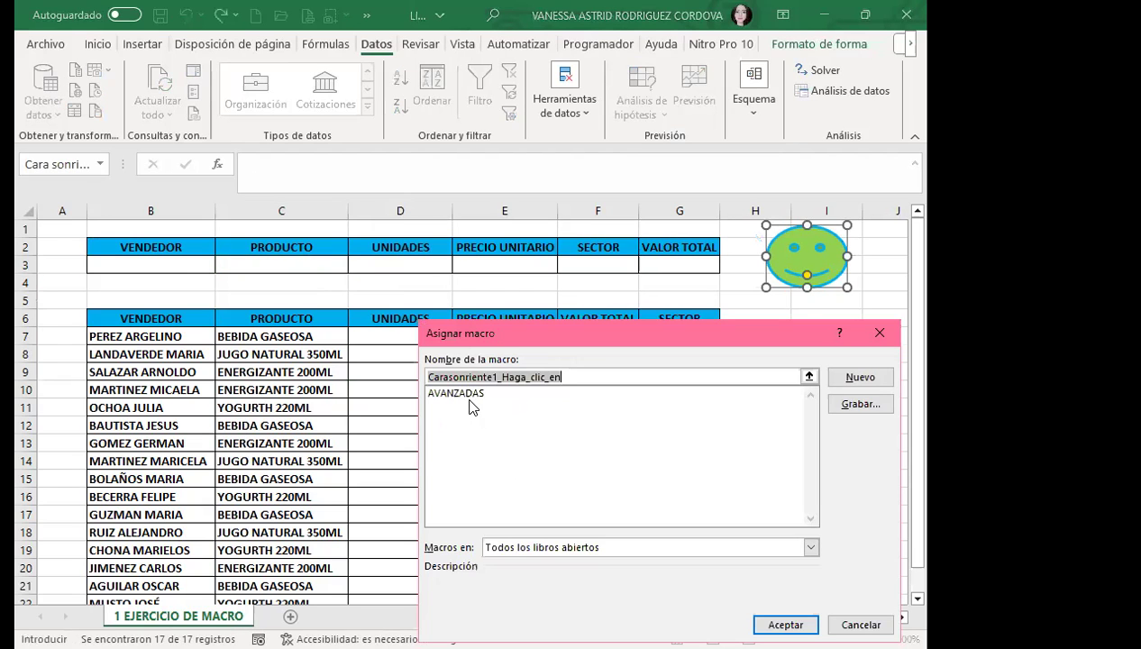
{"action": "left_click", "coordinate": [465, 393]}
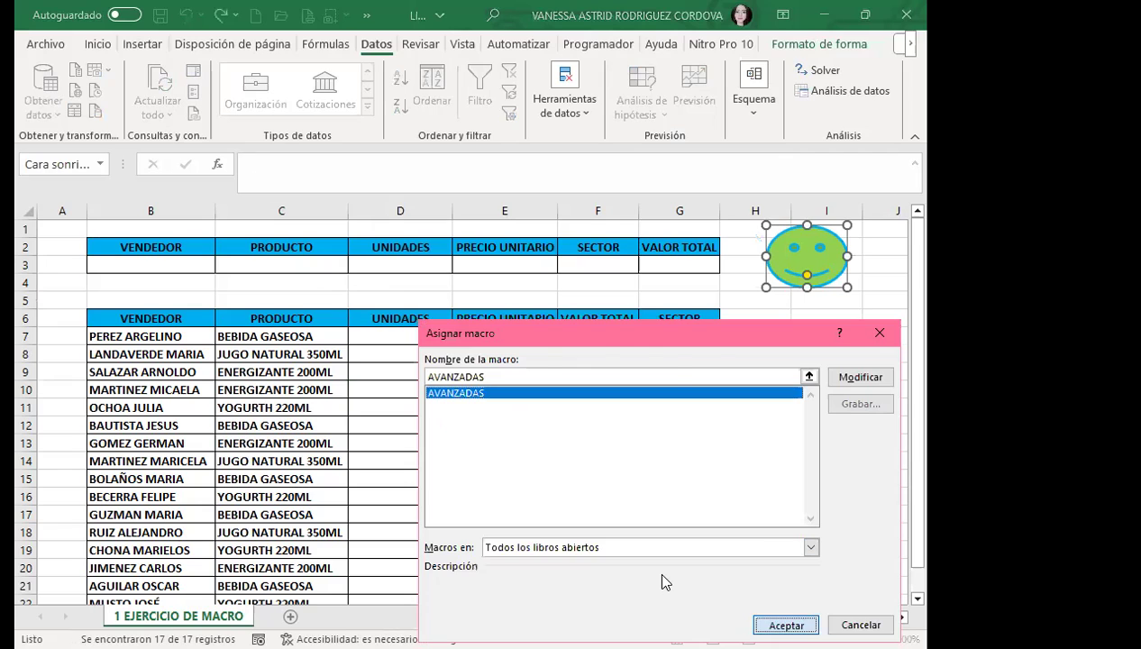
{"action": "left_click", "coordinate": [786, 624]}
{"action": "left_click", "coordinate": [772, 401]}
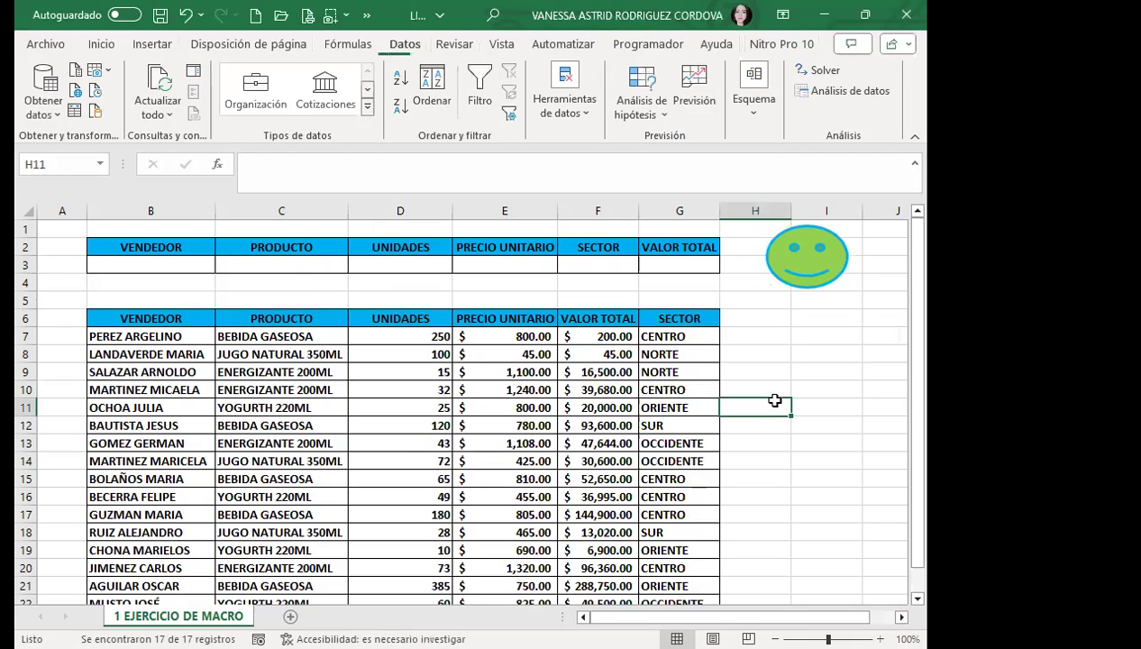
{"action": "left_click", "coordinate": [335, 336]}
{"action": "key", "text": "ctrl+c"}
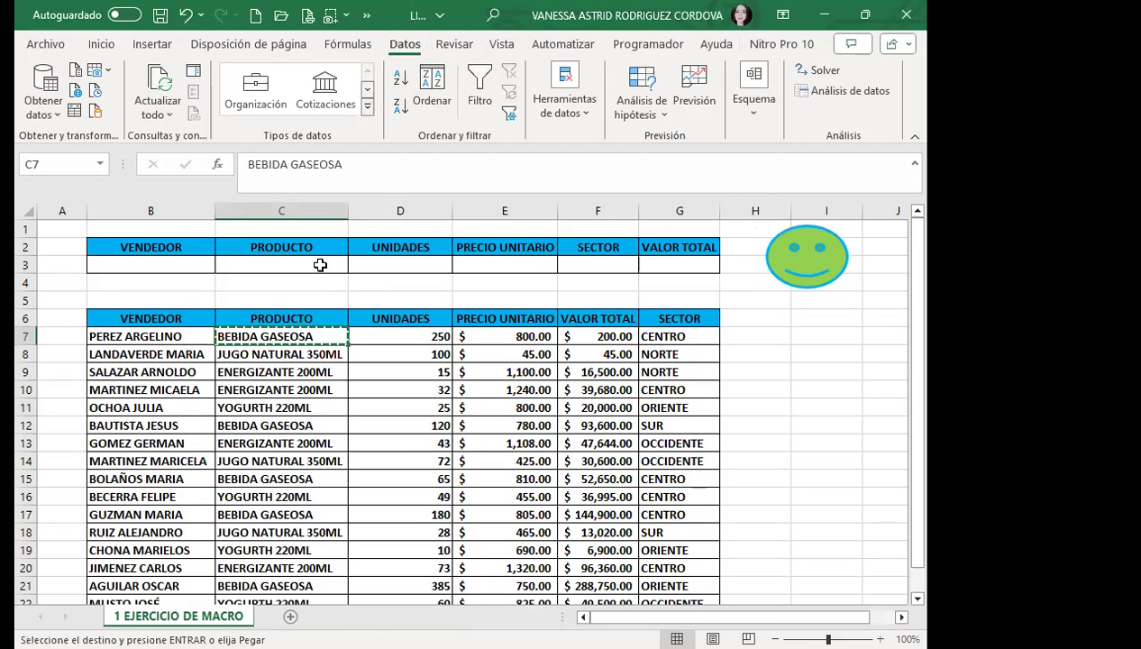
{"action": "left_click", "coordinate": [320, 265]}
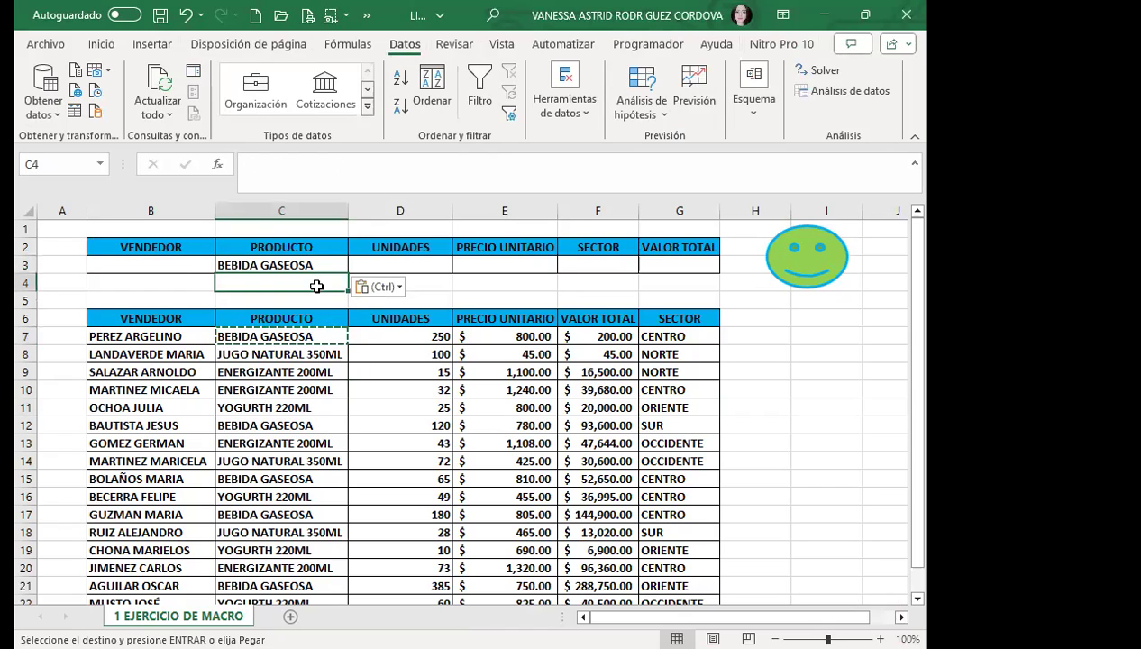
{"action": "left_click", "coordinate": [800, 356]}
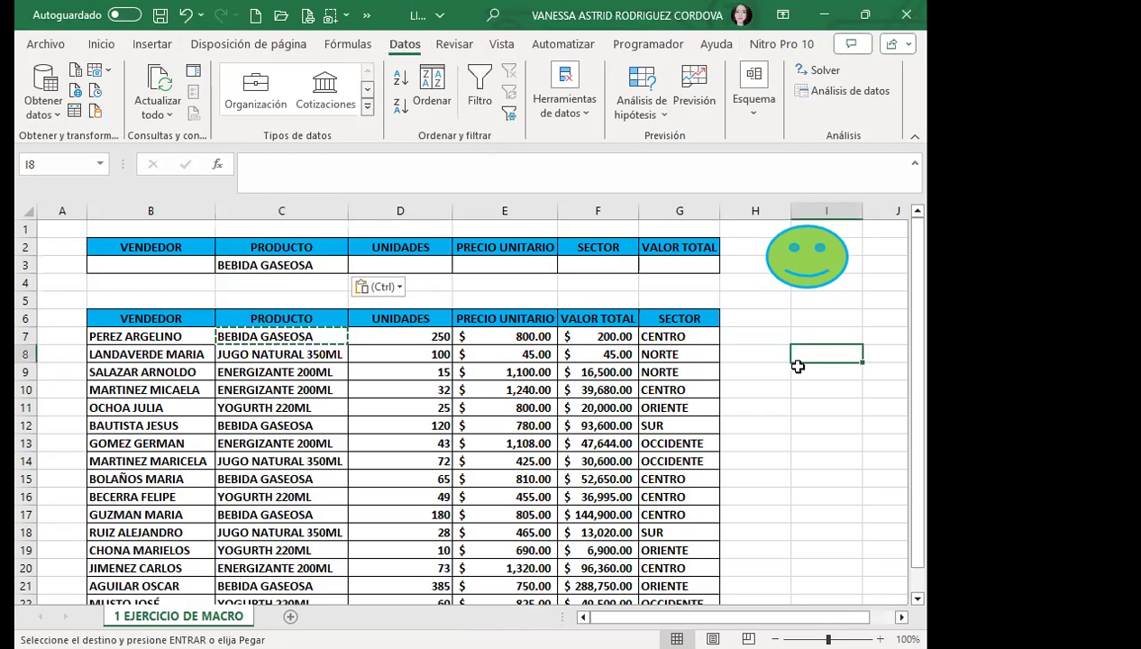
{"action": "key", "text": "Escape"}
{"action": "left_click", "coordinate": [793, 267]}
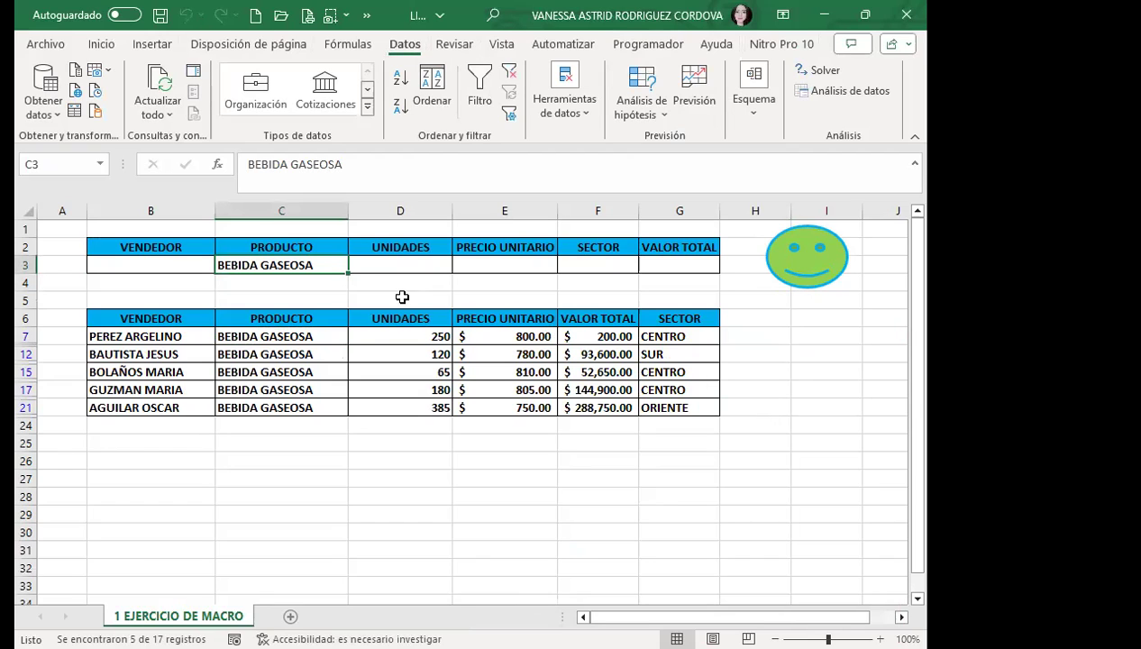
{"action": "key", "text": "Delete"}
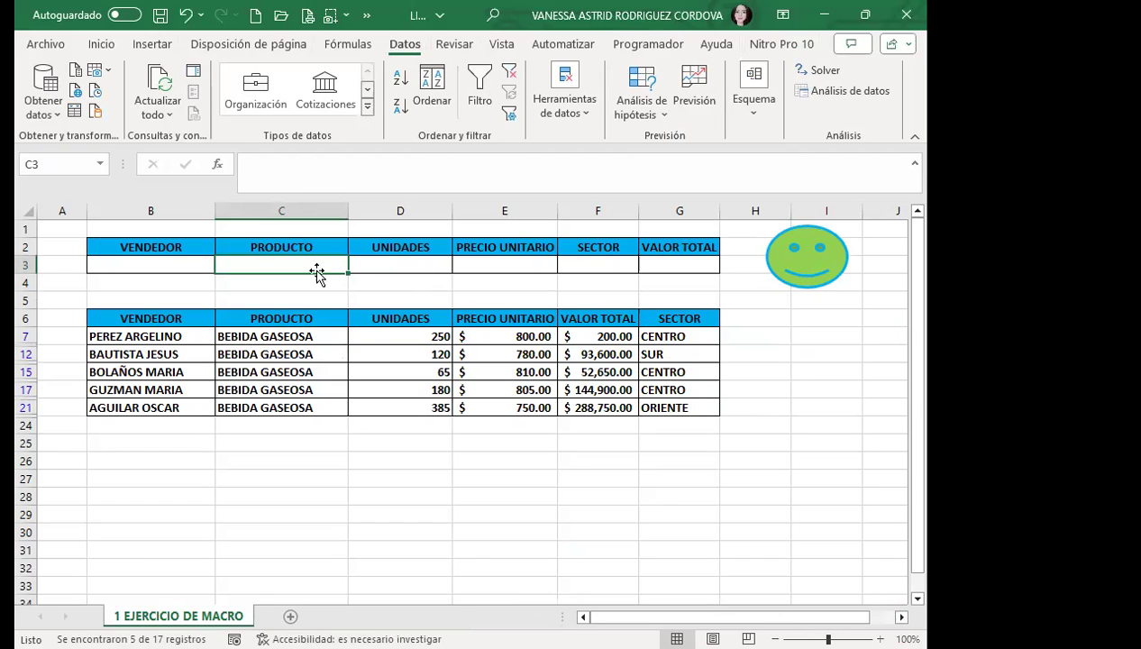
{"action": "left_click", "coordinate": [808, 276]}
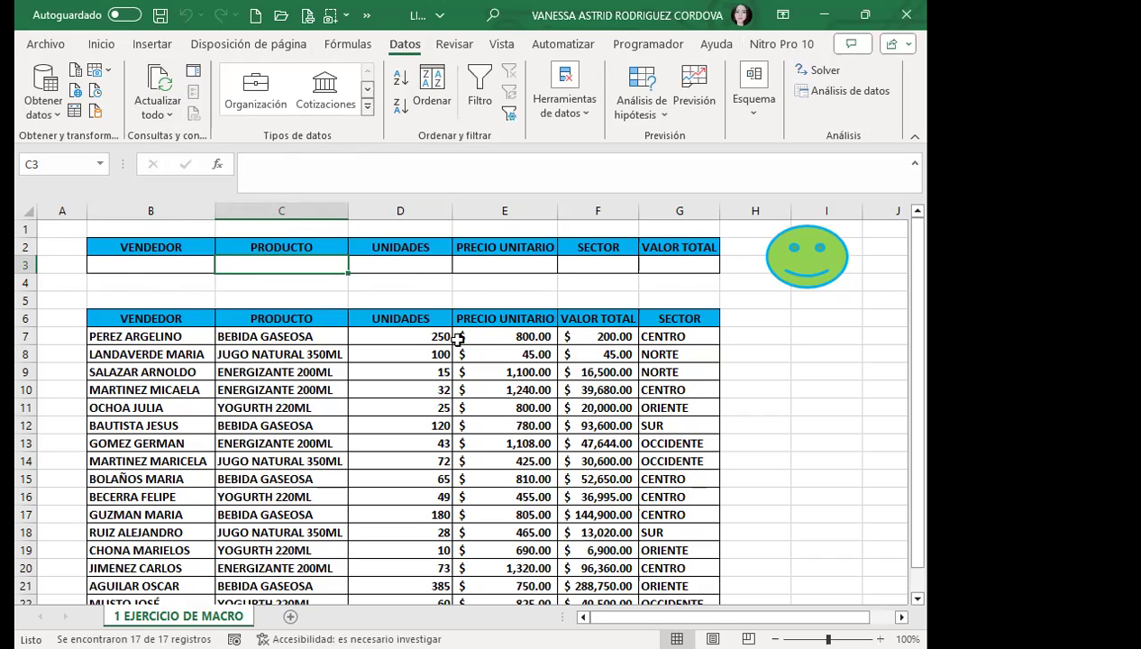
Put 800 as the unit price criterion in E3 and run the smiley filter macro.
{"action": "left_click", "coordinate": [489, 336]}
{"action": "key", "text": "ctrl+c"}
{"action": "left_click", "coordinate": [498, 265]}
{"action": "key", "text": "ctrl+v"}
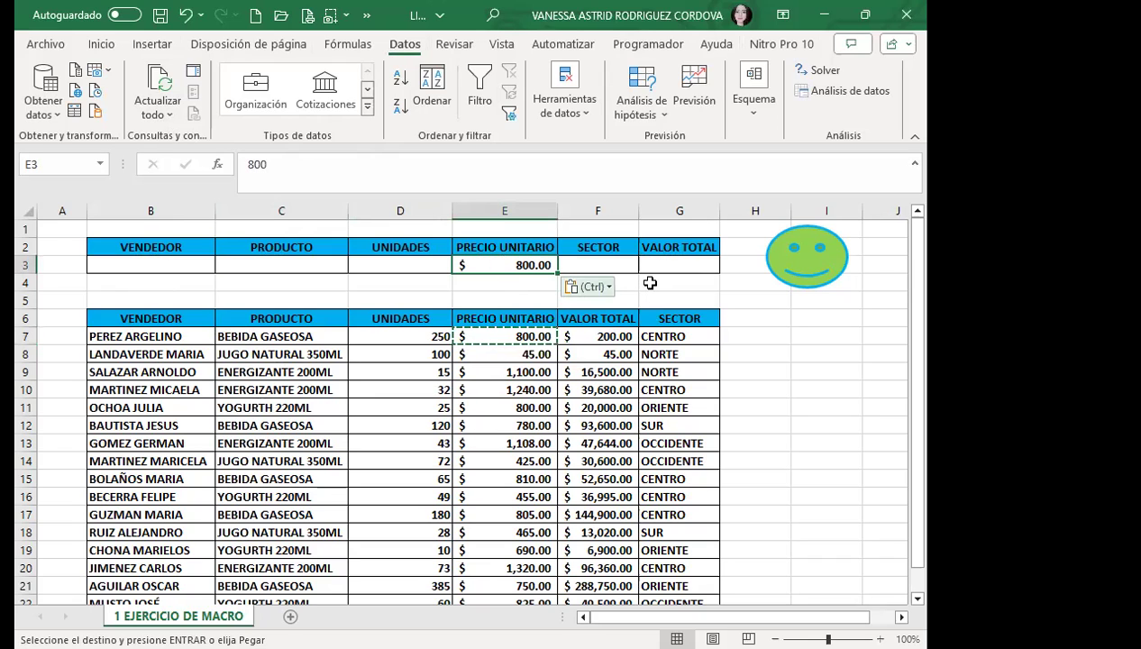
{"action": "left_click", "coordinate": [803, 270]}
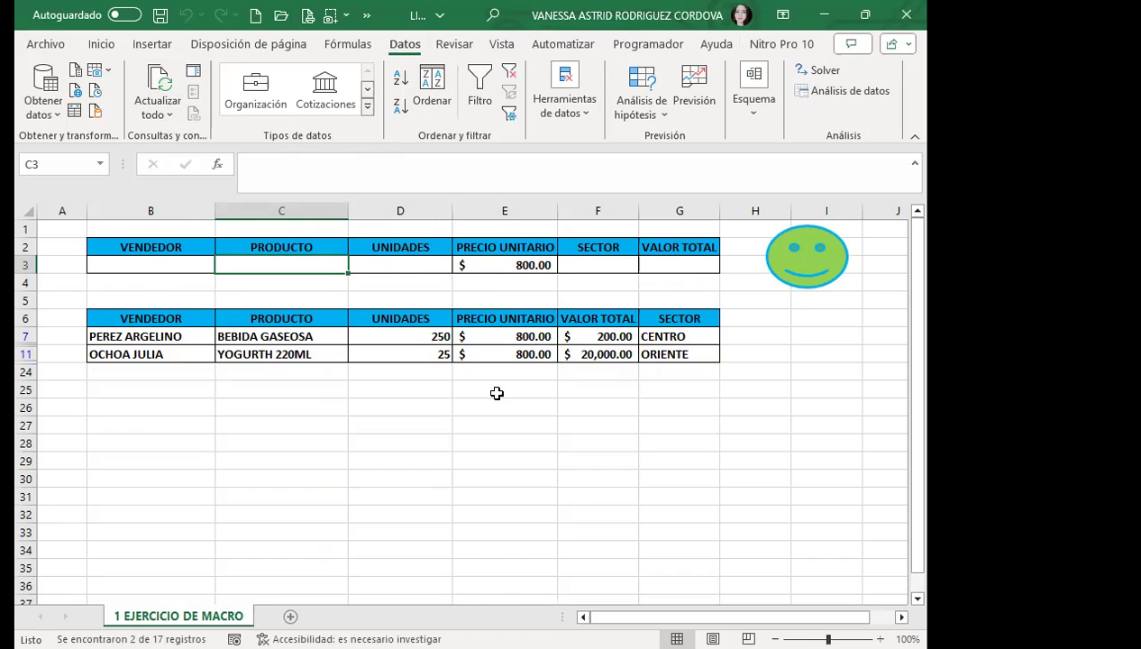
Delete the $ 800.00 price criterion and rerun the smiley macro to show all records.
{"action": "left_click", "coordinate": [522, 269]}
{"action": "key", "text": "Delete"}
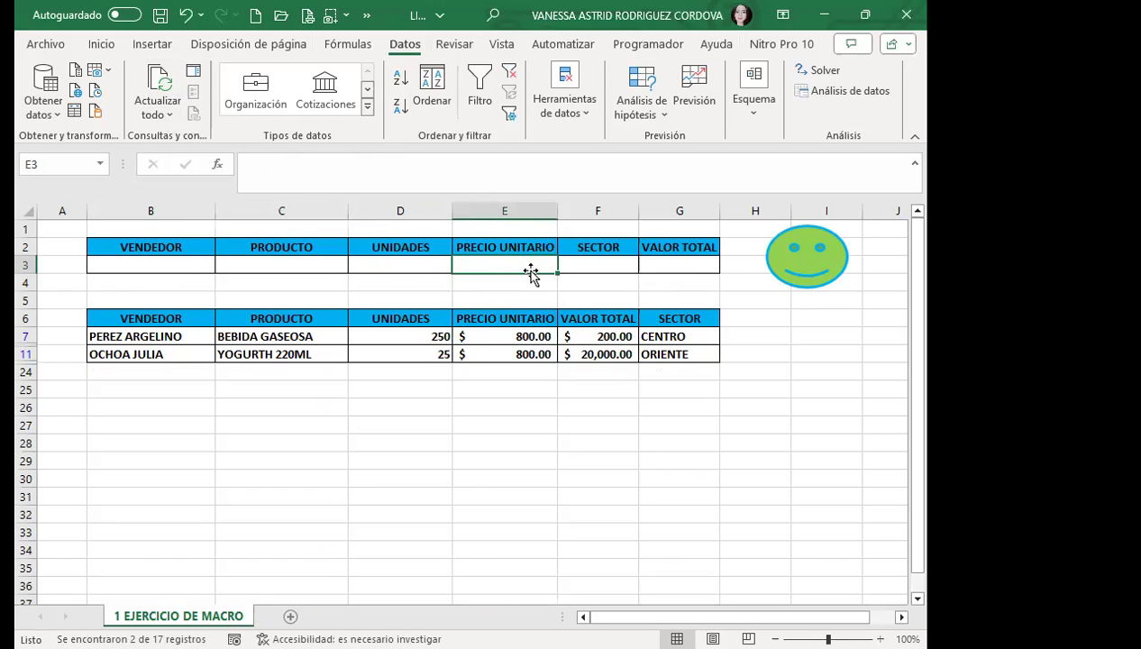
{"action": "left_click", "coordinate": [797, 272]}
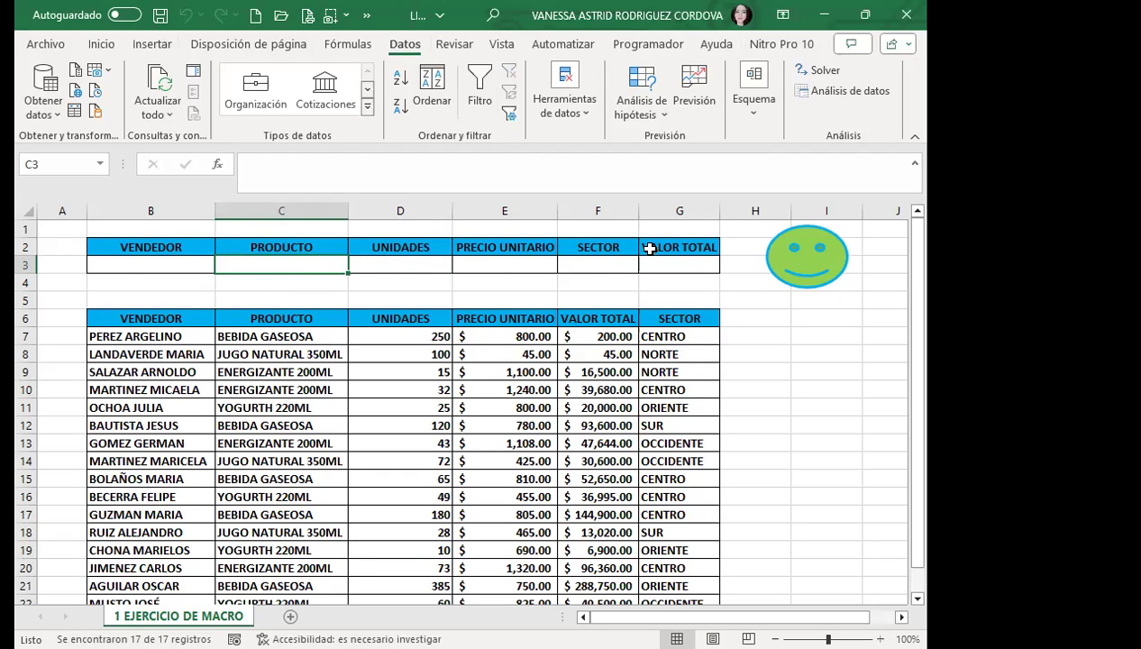
{"action": "left_click", "coordinate": [661, 334]}
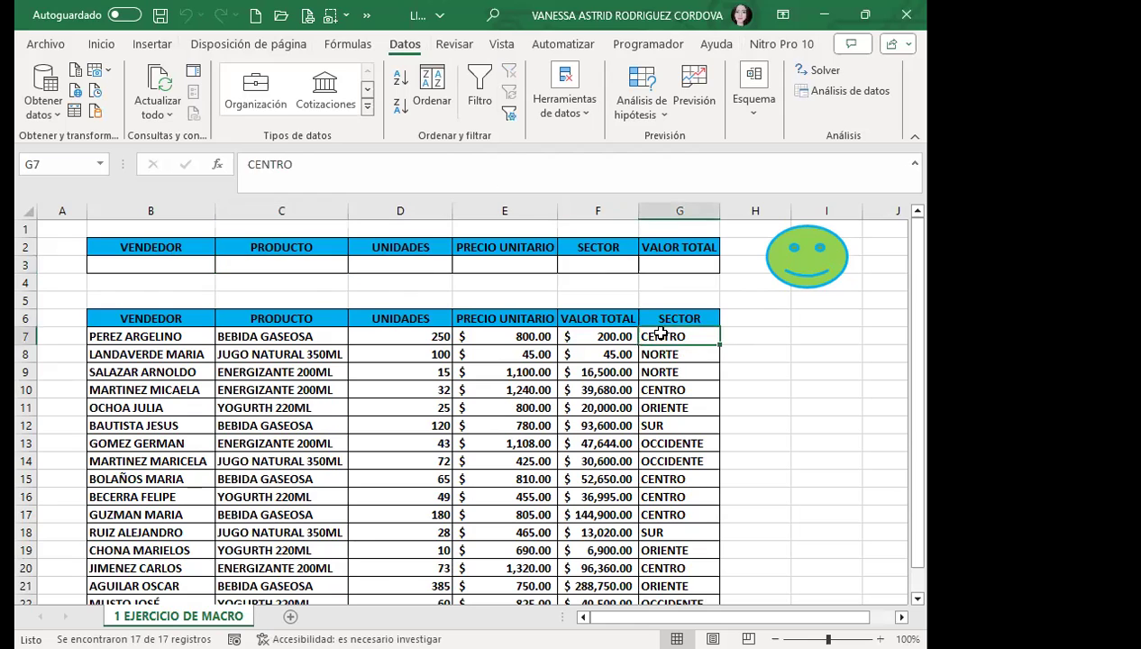
{"action": "key", "text": "ctrl+c"}
{"action": "left_click", "coordinate": [655, 263]}
{"action": "key", "text": "ctrl+v"}
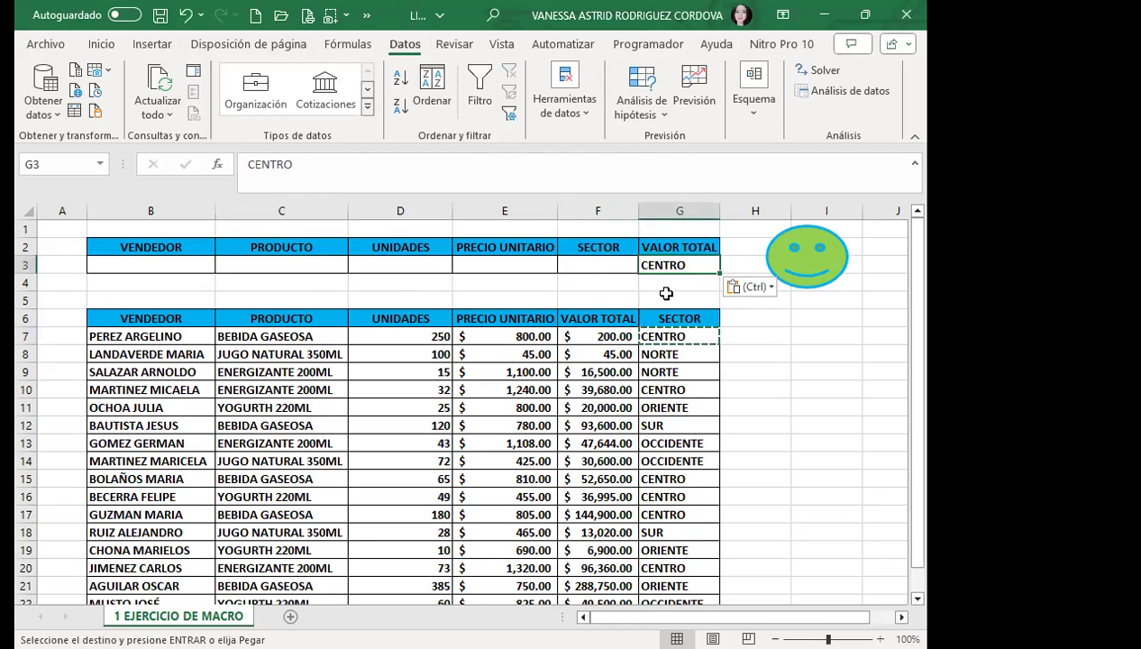
{"action": "key", "text": "Escape"}
{"action": "left_click", "coordinate": [796, 258]}
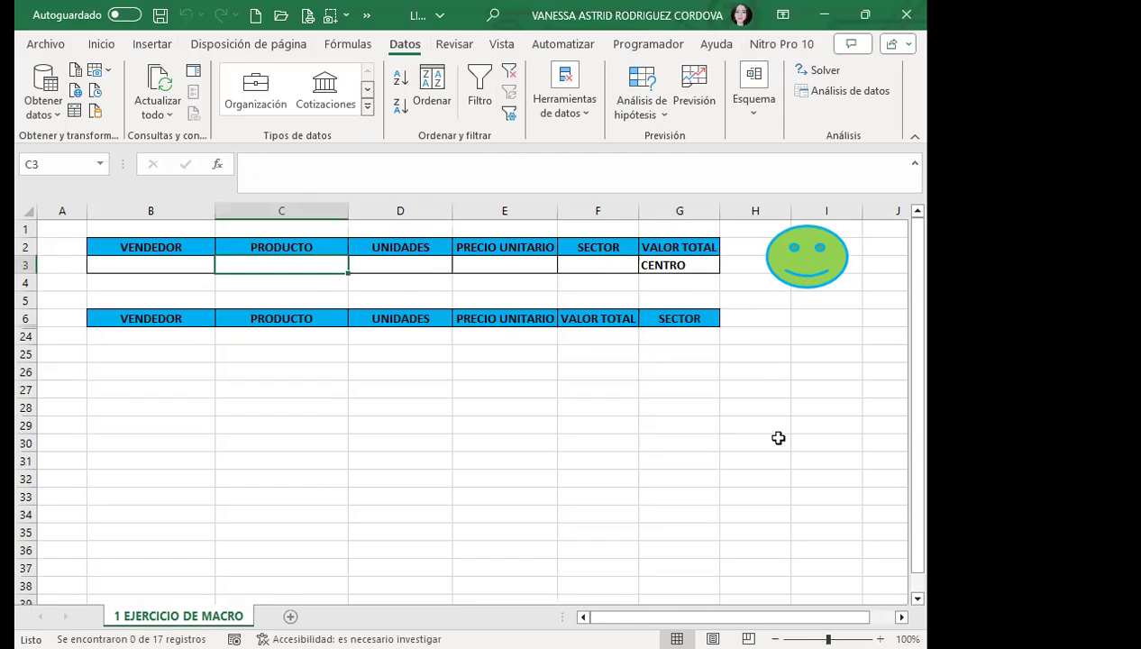
{"action": "left_click", "coordinate": [791, 264]}
{"action": "left_click", "coordinate": [682, 265]}
{"action": "key", "text": "Delete"}
{"action": "left_click", "coordinate": [784, 268]}
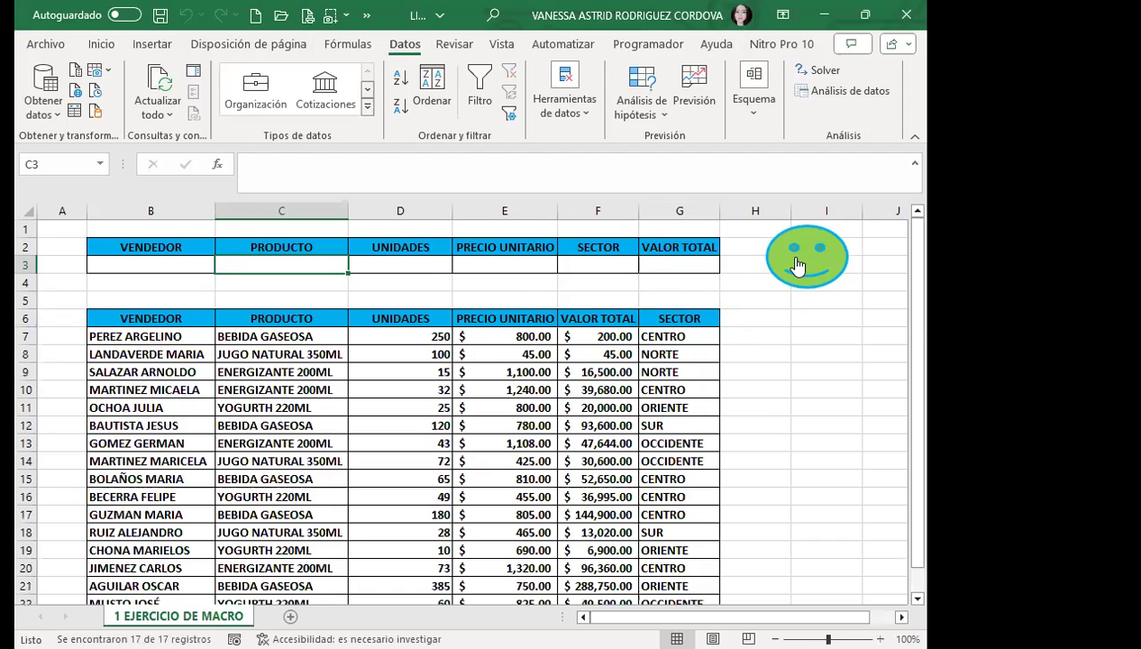
{"action": "left_click", "coordinate": [655, 332]}
{"action": "key", "text": "ctrl+c"}
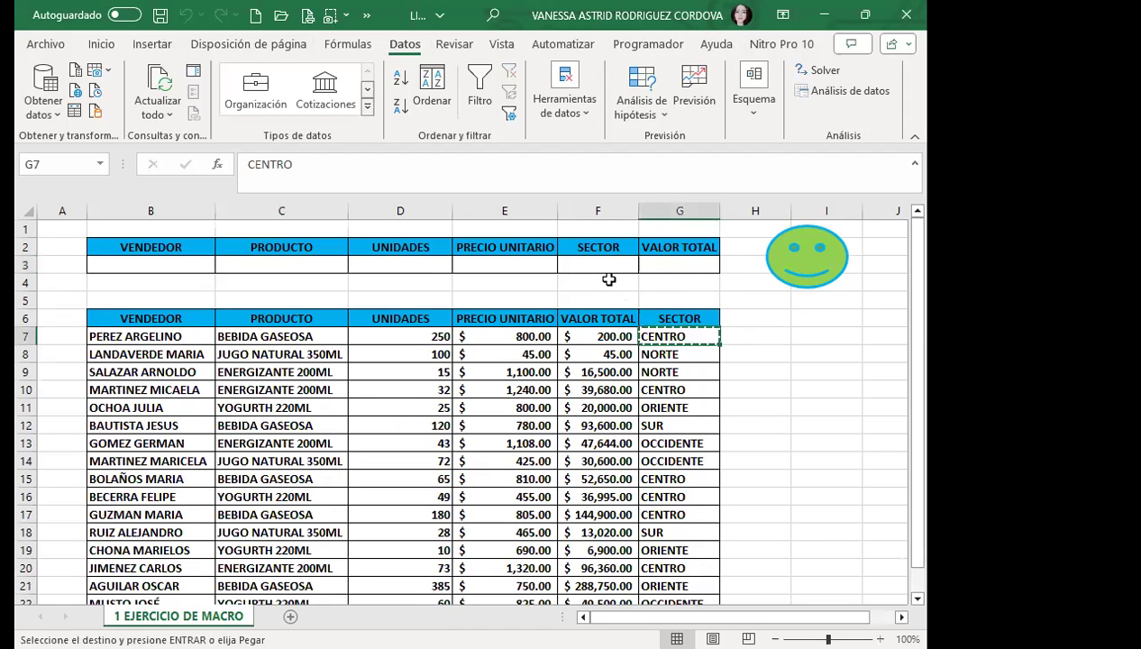
{"action": "left_click", "coordinate": [612, 264]}
{"action": "key", "text": "ctrl+v"}
{"action": "key", "text": "Escape"}
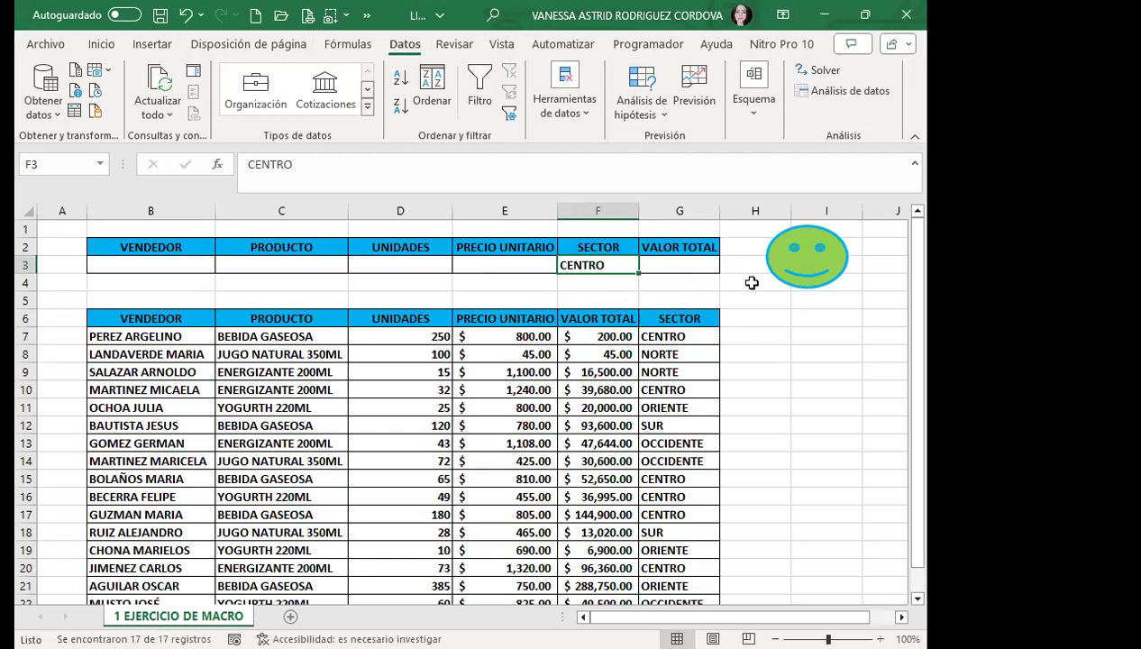
{"action": "left_click", "coordinate": [820, 261]}
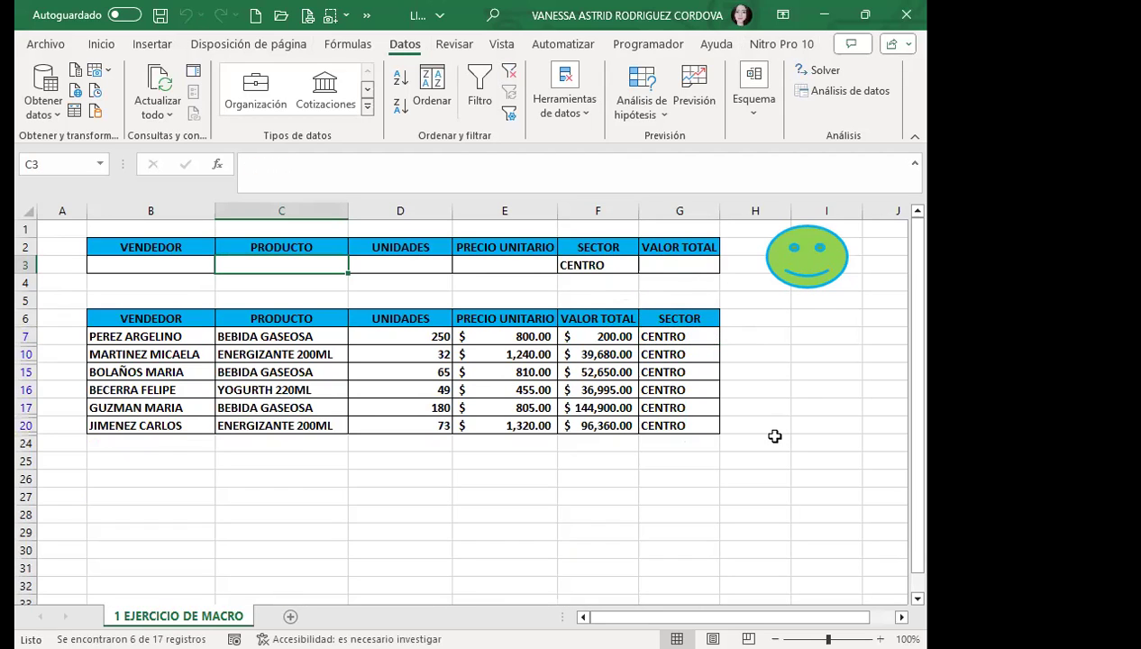
{"action": "left_click", "coordinate": [594, 264]}
{"action": "key", "text": "Delete"}
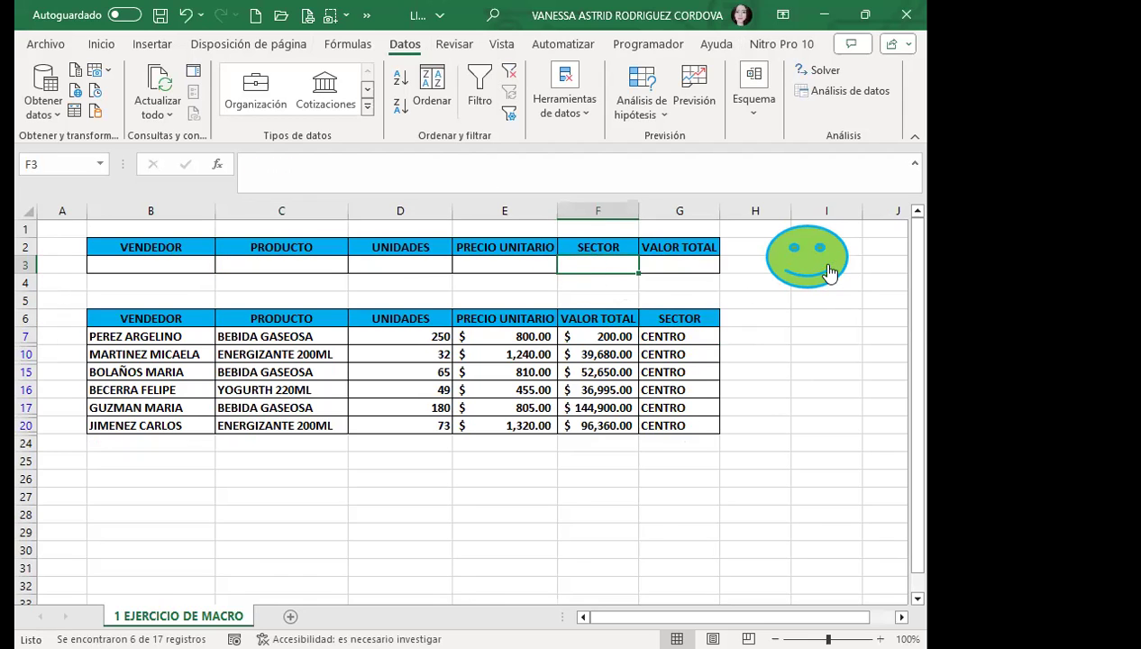
{"action": "left_click", "coordinate": [820, 270]}
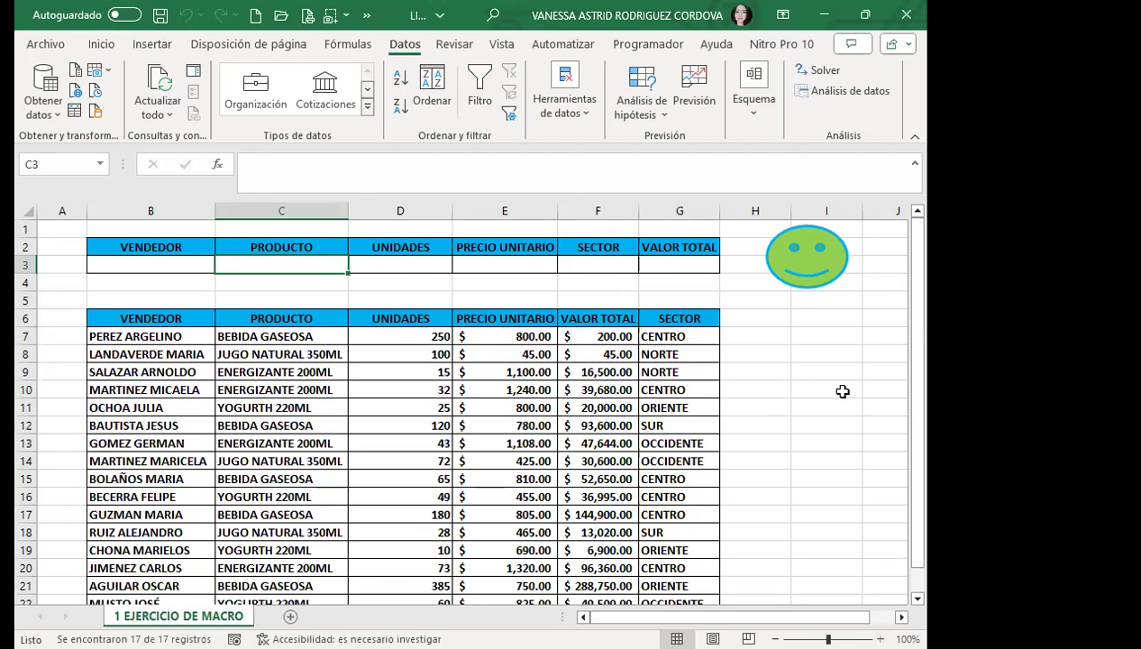
{"action": "left_click", "coordinate": [685, 336]}
{"action": "key", "text": "ctrl+c"}
{"action": "left_click", "coordinate": [670, 264]}
{"action": "key", "text": "ctrl+v"}
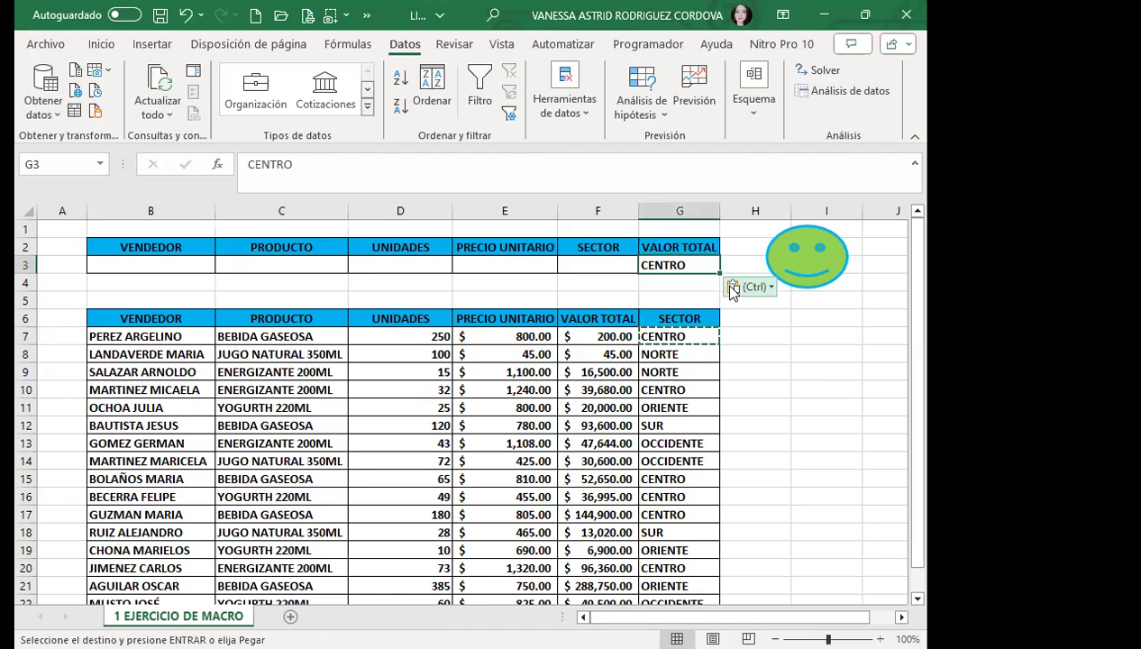
{"action": "key", "text": "Escape"}
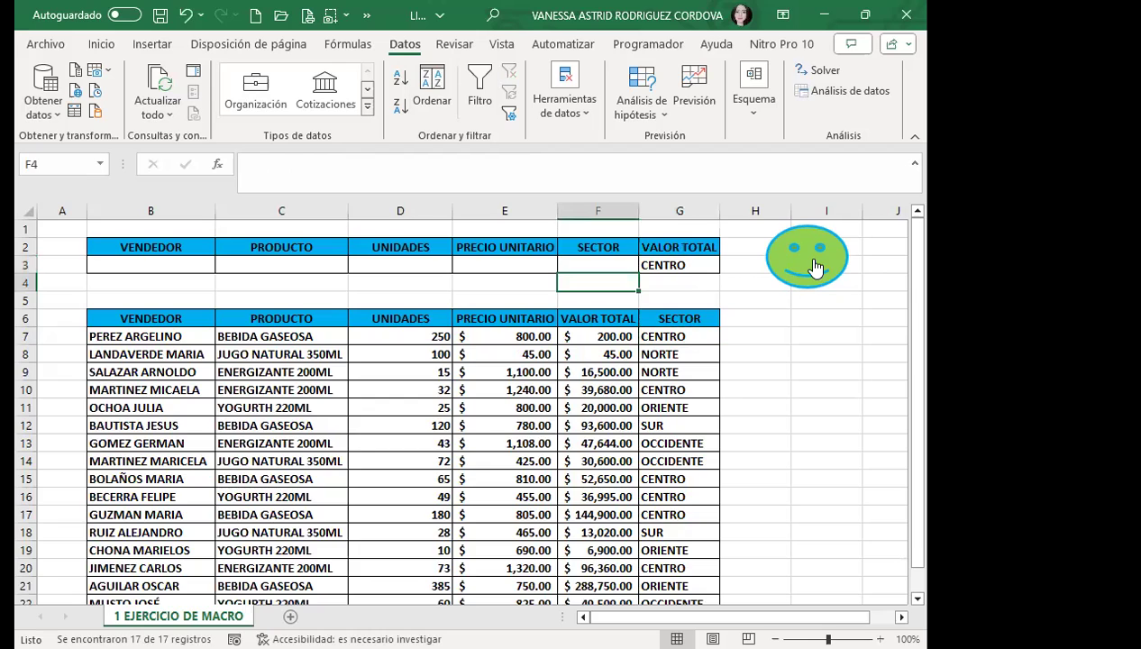
{"action": "left_click", "coordinate": [807, 268]}
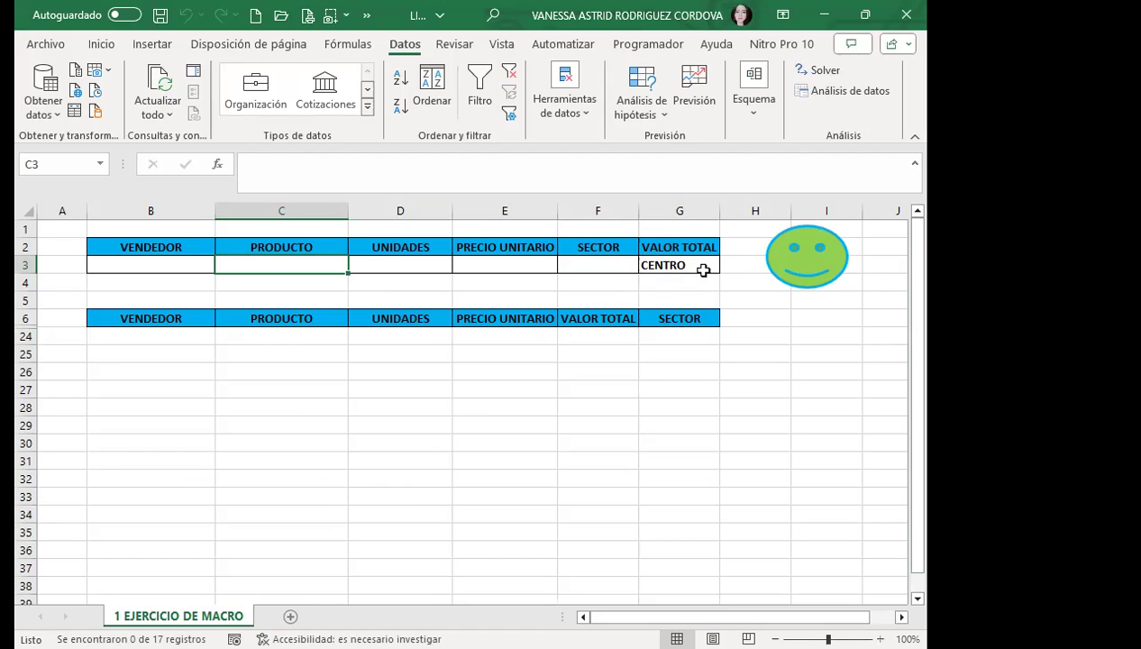
{"action": "left_click", "coordinate": [699, 267]}
{"action": "key", "text": "Delete"}
{"action": "left_click", "coordinate": [832, 254]}
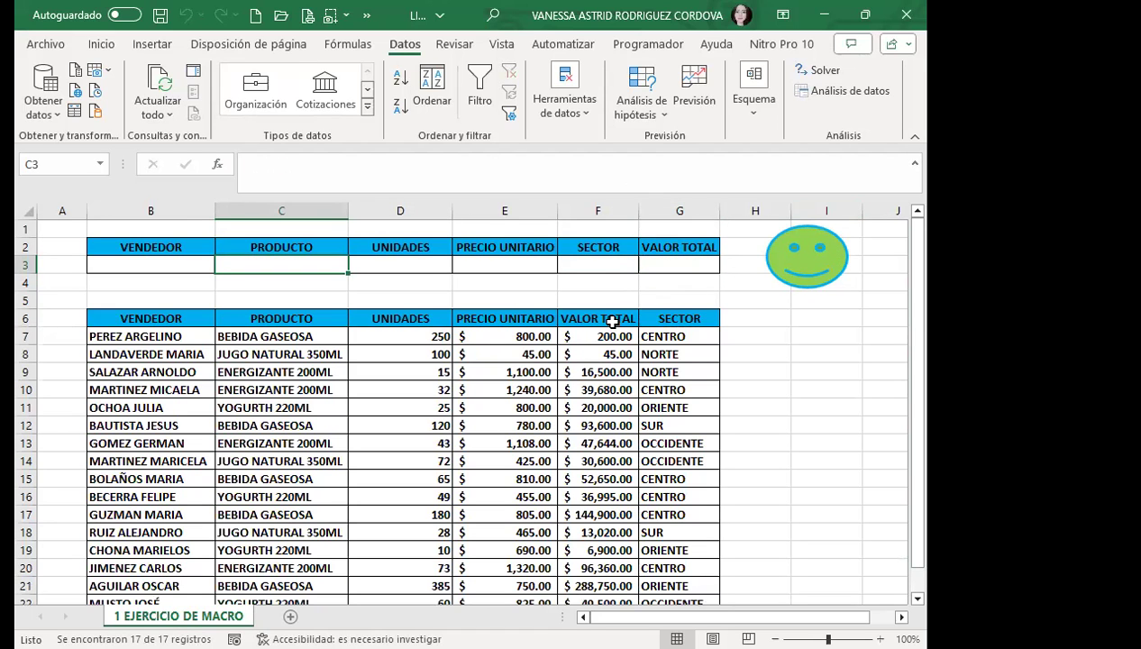
{"action": "left_click", "coordinate": [141, 339]}
{"action": "key", "text": "ctrl+c"}
{"action": "left_click", "coordinate": [168, 262]}
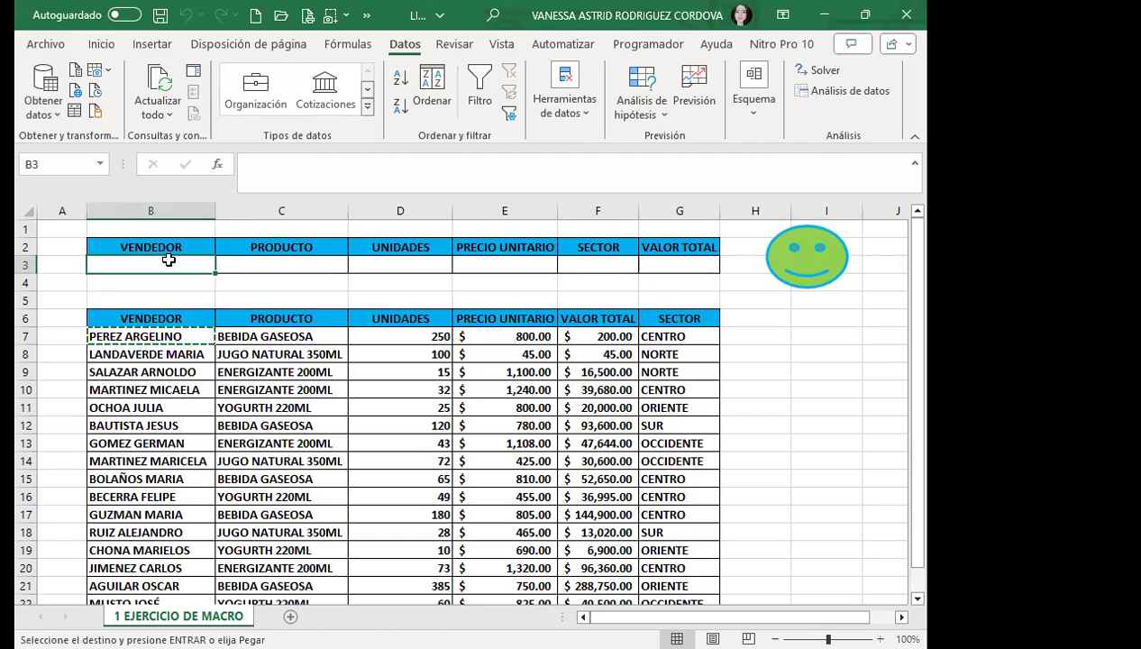
{"action": "key", "text": "ctrl+v"}
{"action": "key", "text": "Escape"}
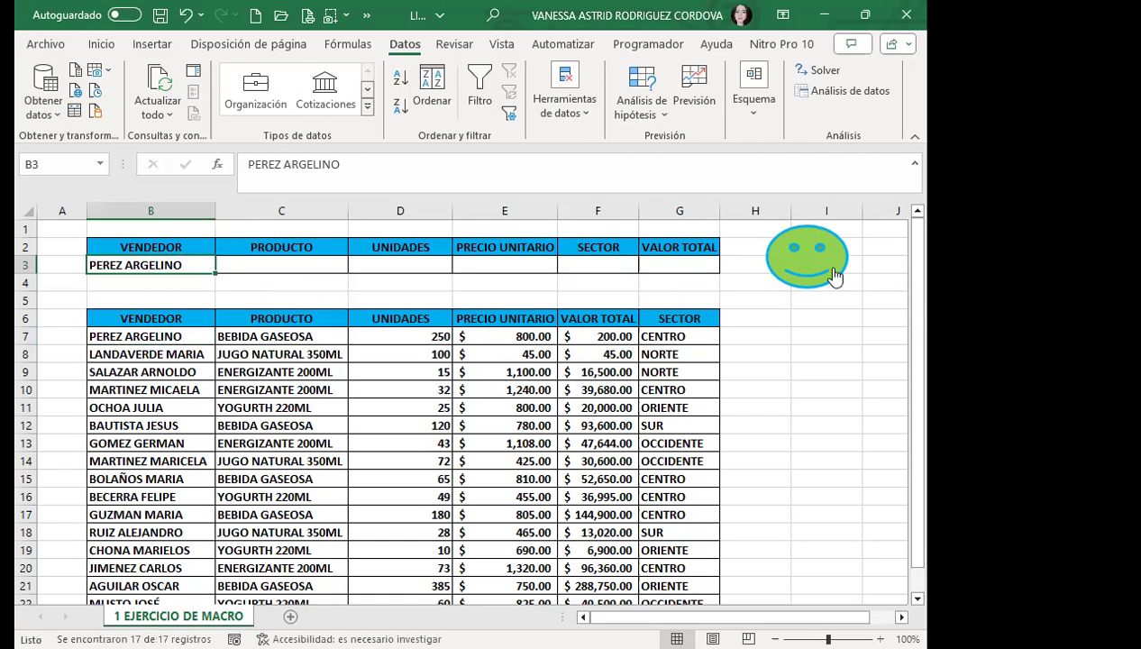
{"action": "left_click", "coordinate": [835, 277]}
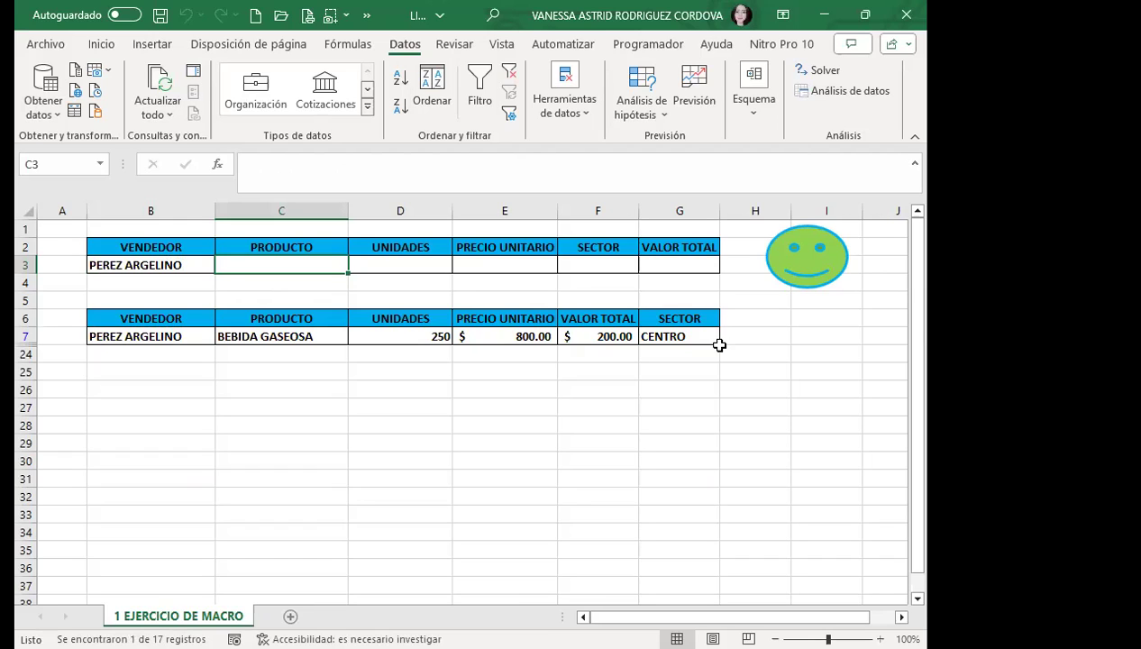
{"action": "left_click", "coordinate": [194, 262]}
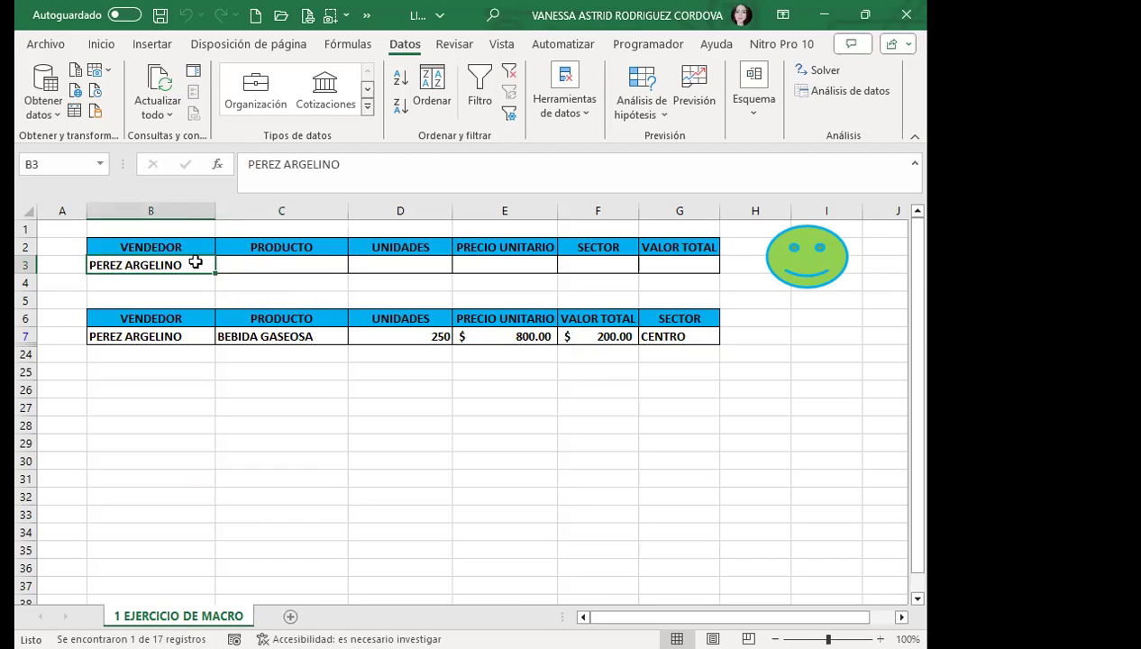
{"action": "key", "text": "Delete"}
{"action": "left_click", "coordinate": [259, 283]}
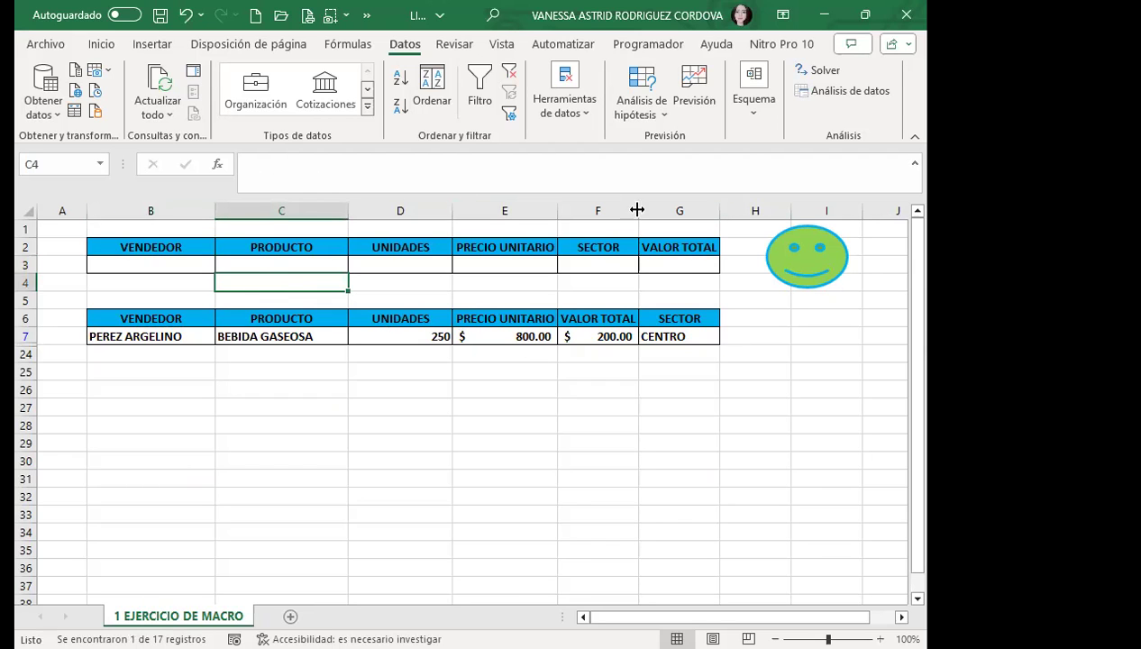
{"action": "left_click", "coordinate": [816, 270]}
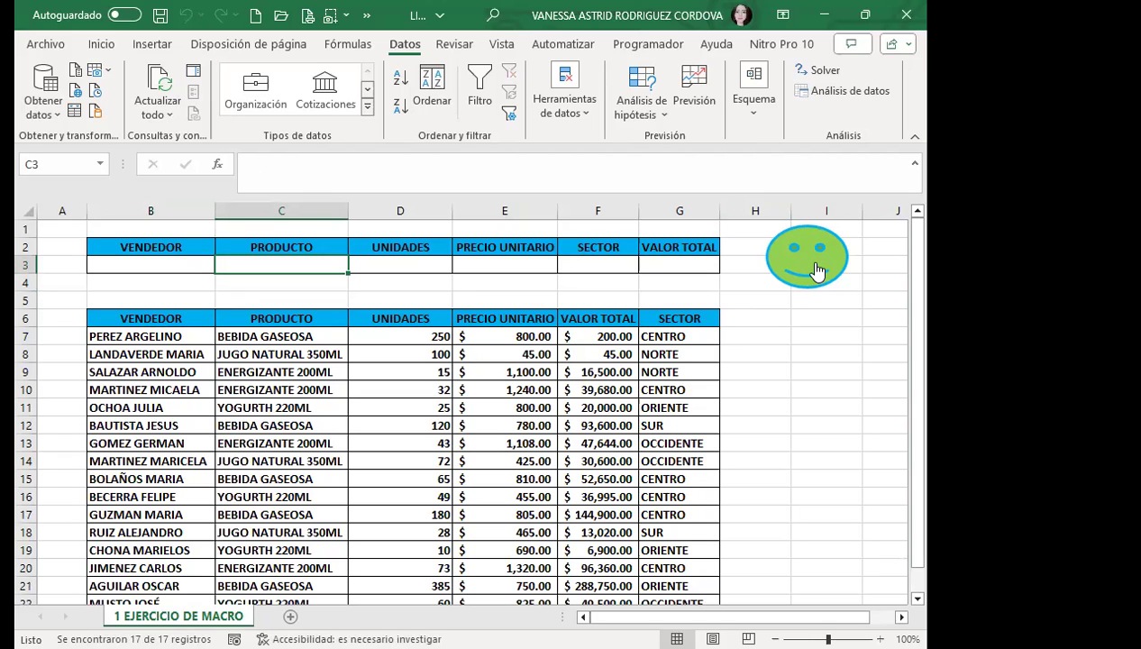
{"action": "scroll", "coordinate": [500, 287], "scroll_direction": "down", "scroll_amount": 6}
{"action": "left_click", "coordinate": [238, 405]}
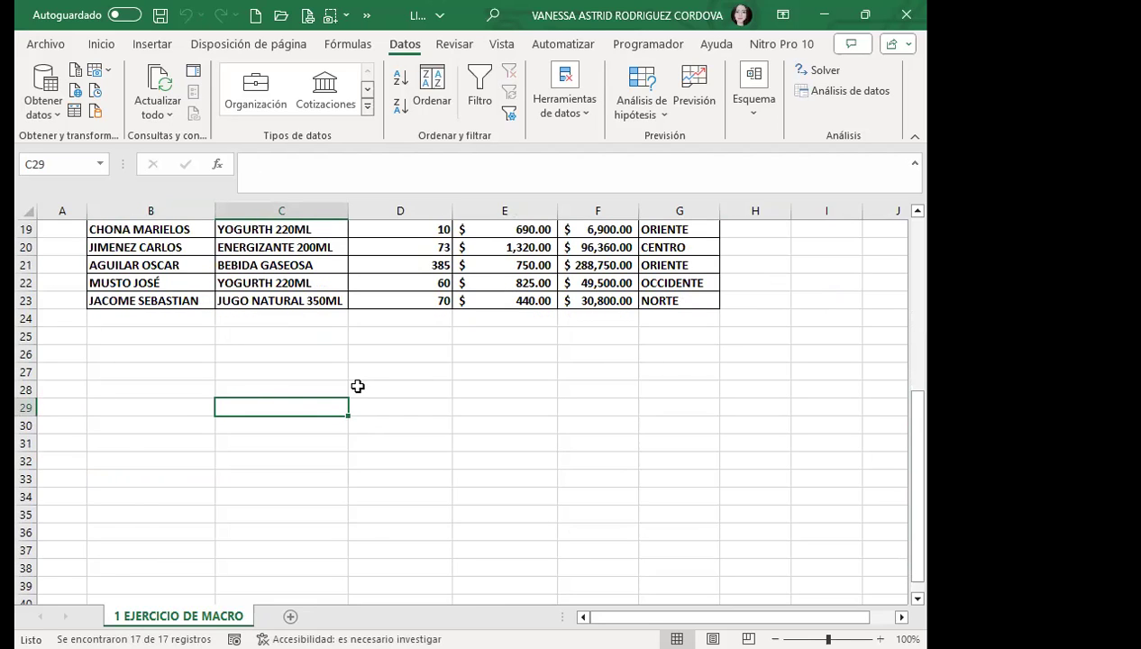
{"action": "scroll", "coordinate": [151, 406], "scroll_direction": "down", "scroll_amount": 3}
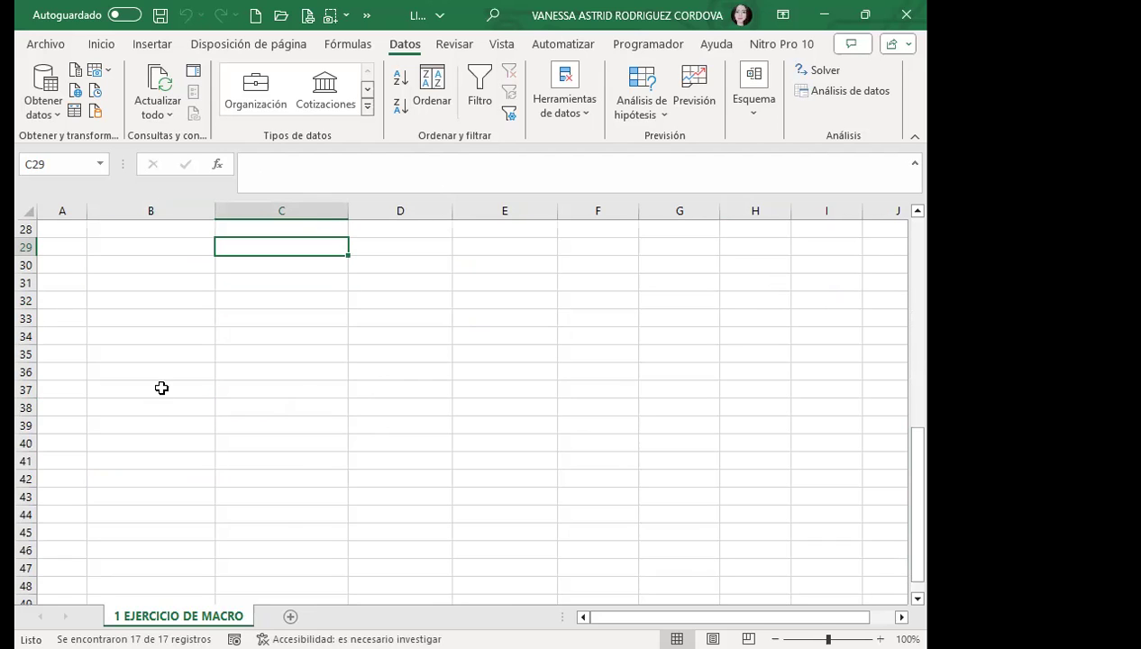
{"action": "scroll", "coordinate": [341, 453], "scroll_direction": "up", "scroll_amount": 9}
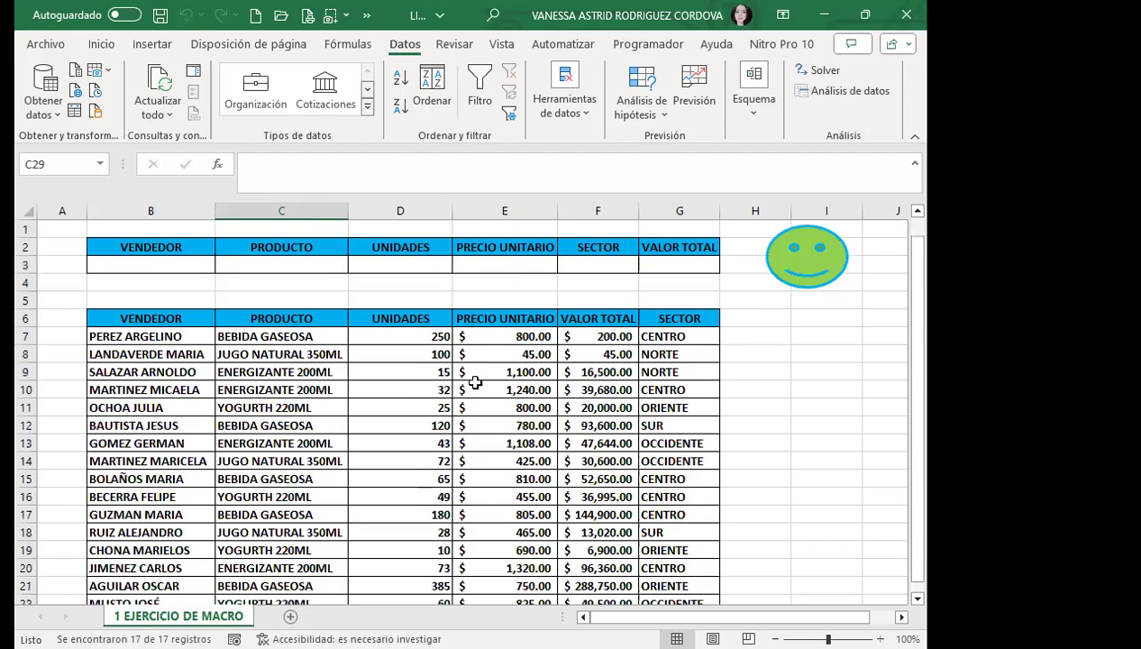
{"action": "left_click", "coordinate": [398, 391]}
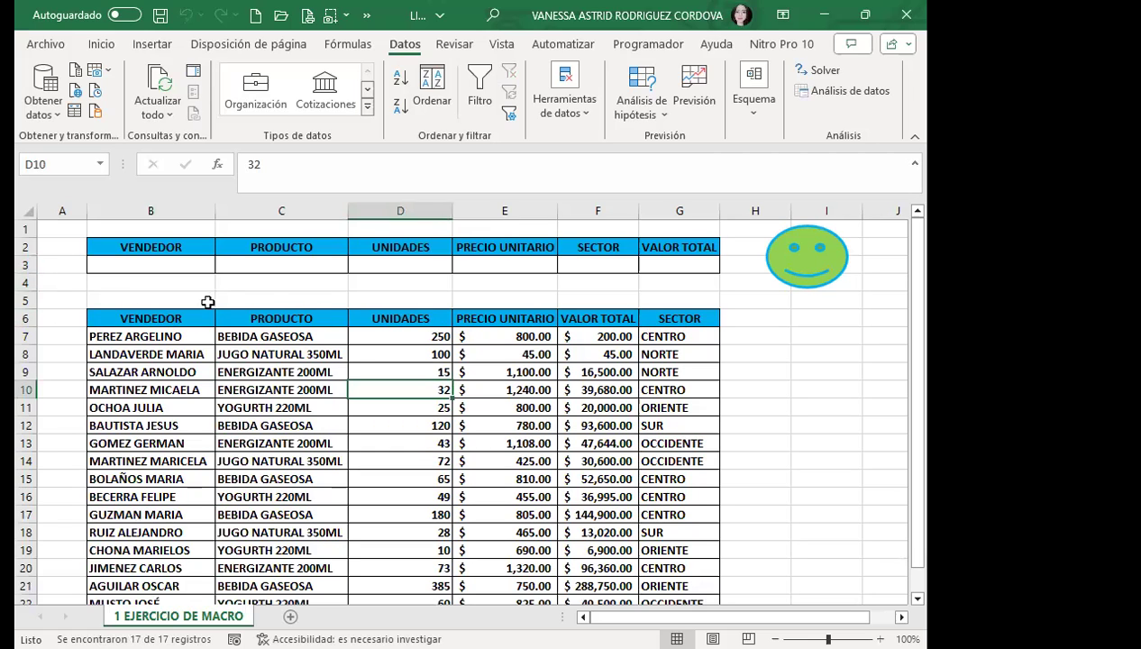
{"action": "left_click", "coordinate": [409, 263]}
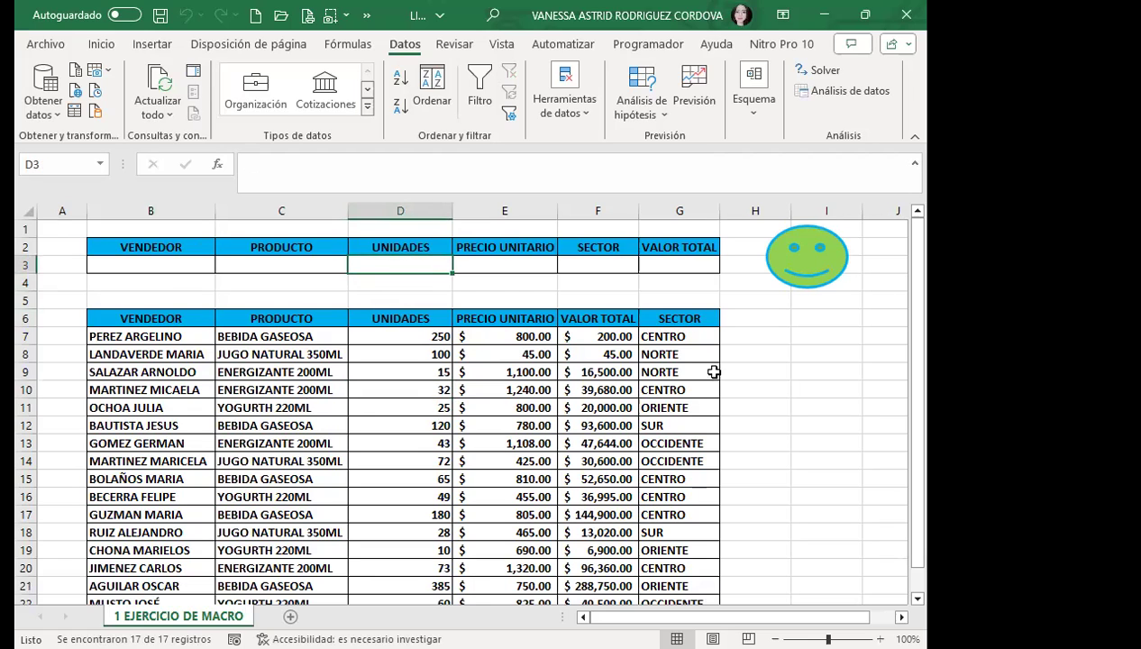
{"action": "left_click", "coordinate": [328, 390]}
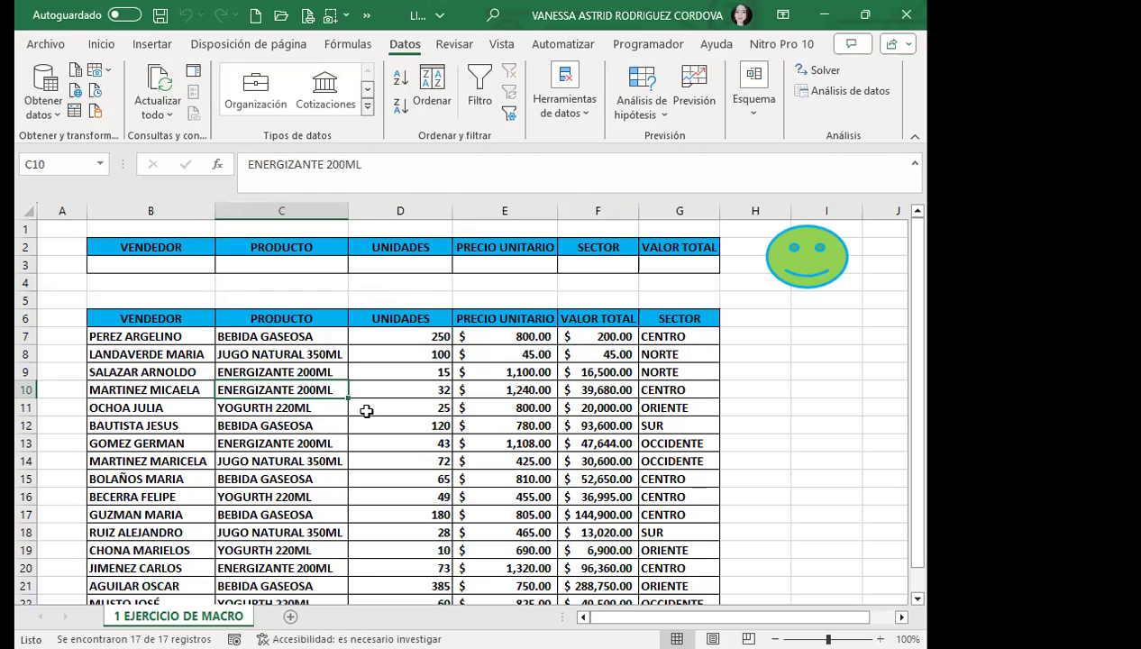
{"action": "left_click", "coordinate": [427, 298]}
{"action": "left_click", "coordinate": [400, 263]}
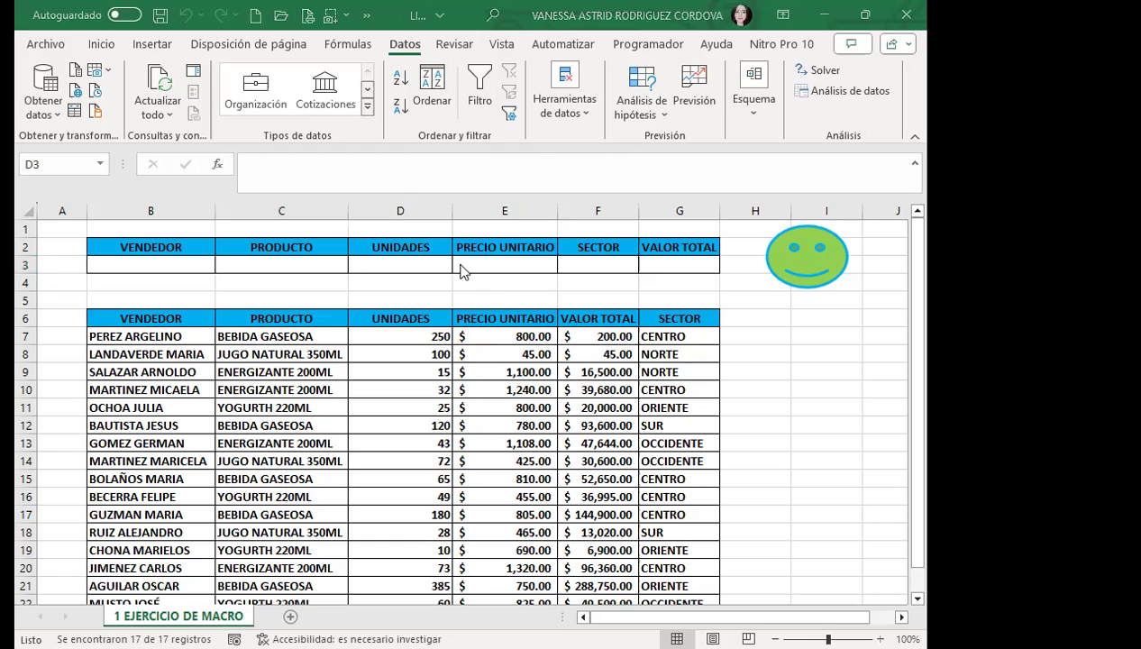
Select E3 and save the workbook, triggering the VB project warning.
{"action": "left_click", "coordinate": [495, 262]}
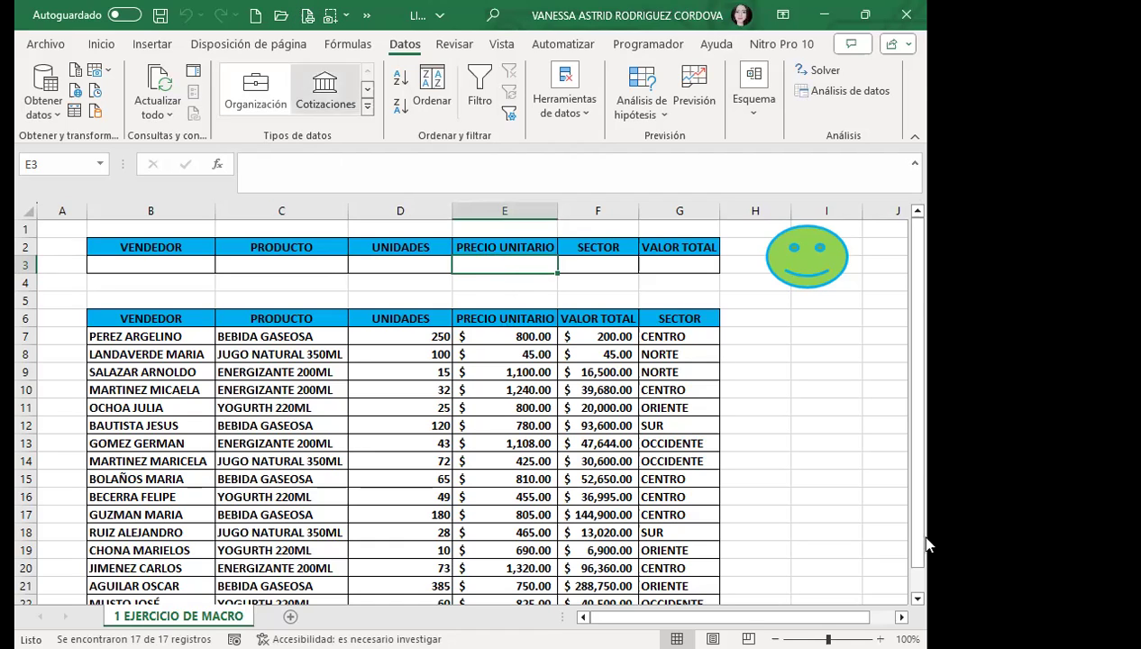
{"action": "left_click", "coordinate": [155, 14]}
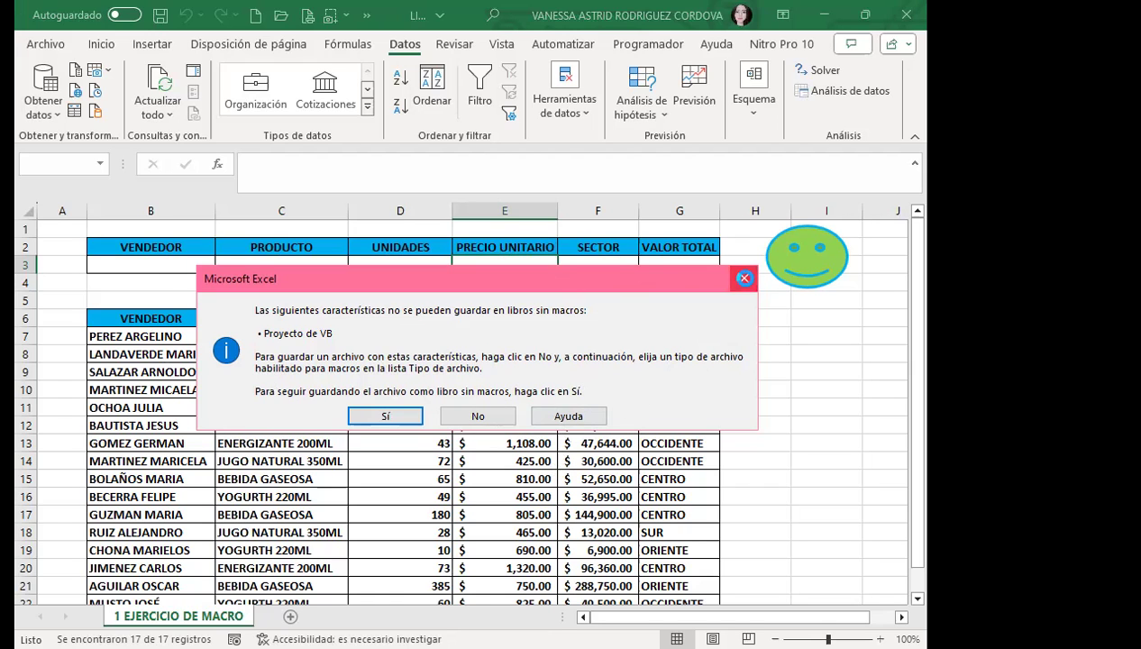
Decline the macro-free save, save as a macro-enabled .xlsm workbook, and verify the file name.
{"action": "left_click", "coordinate": [744, 278]}
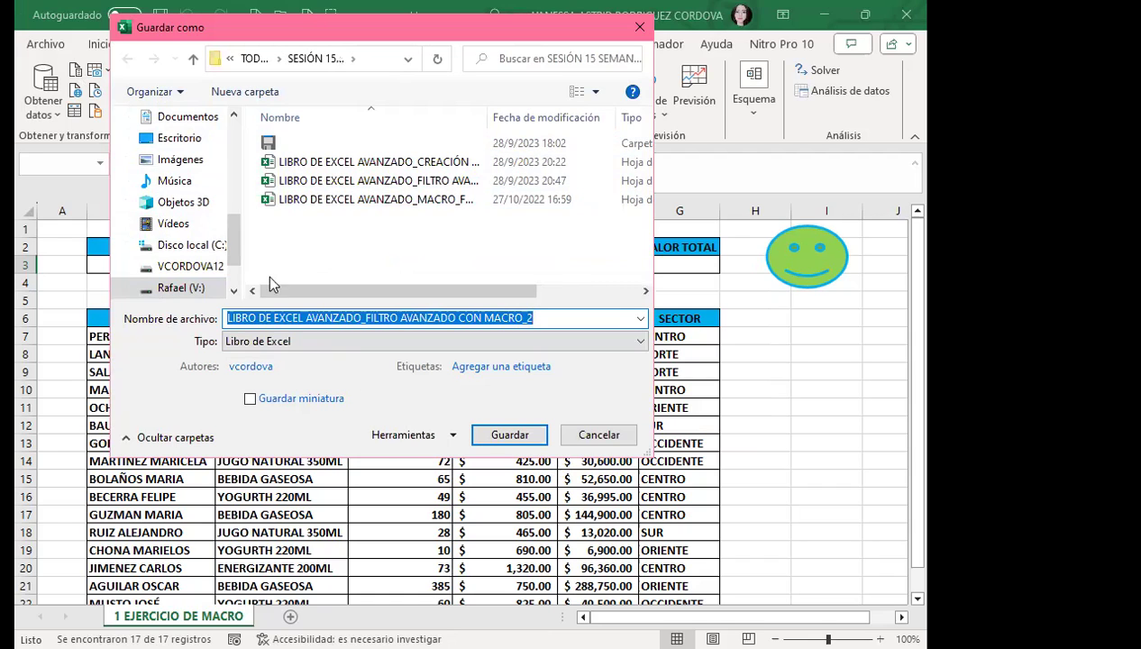
{"action": "left_click", "coordinate": [260, 337]}
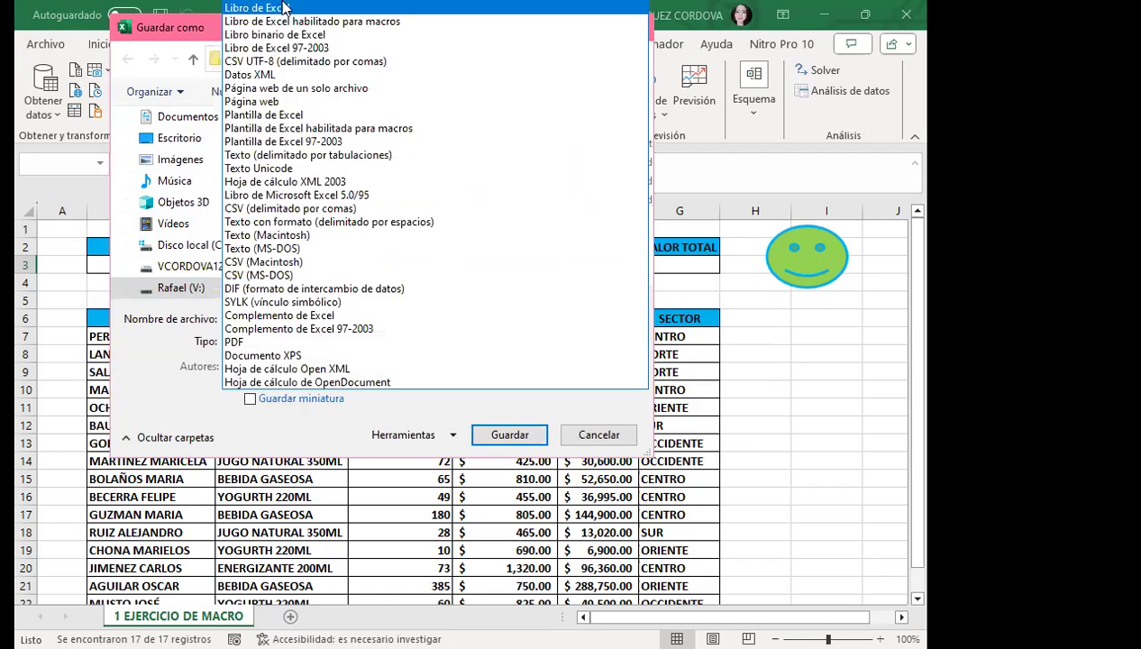
{"action": "left_click", "coordinate": [358, 21]}
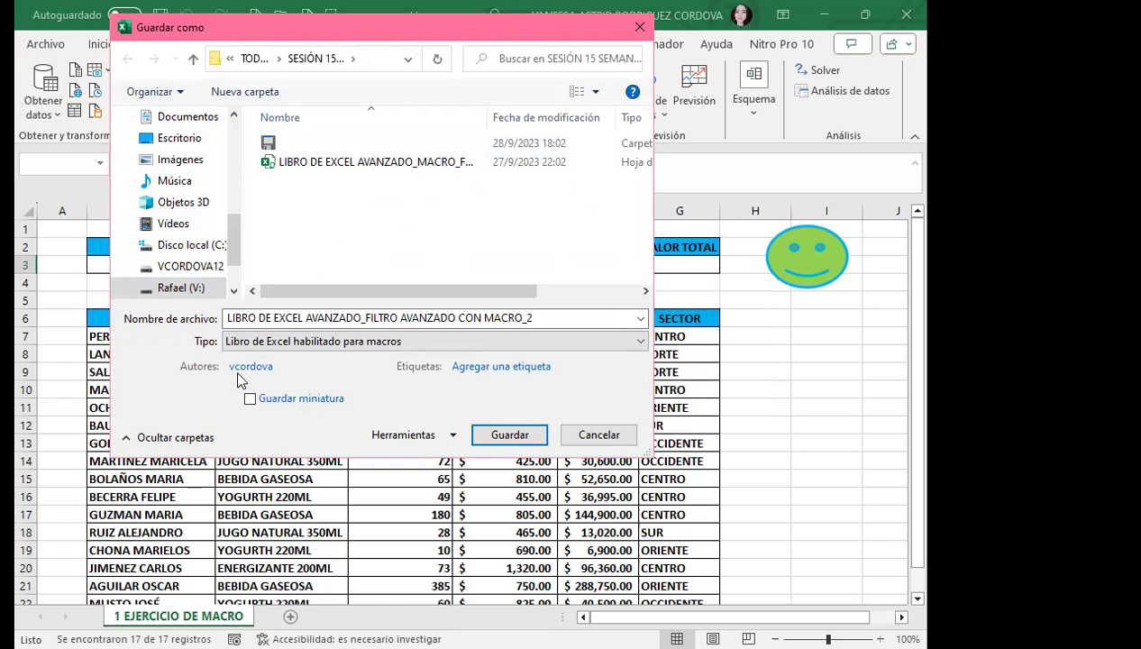
{"action": "left_click", "coordinate": [509, 434]}
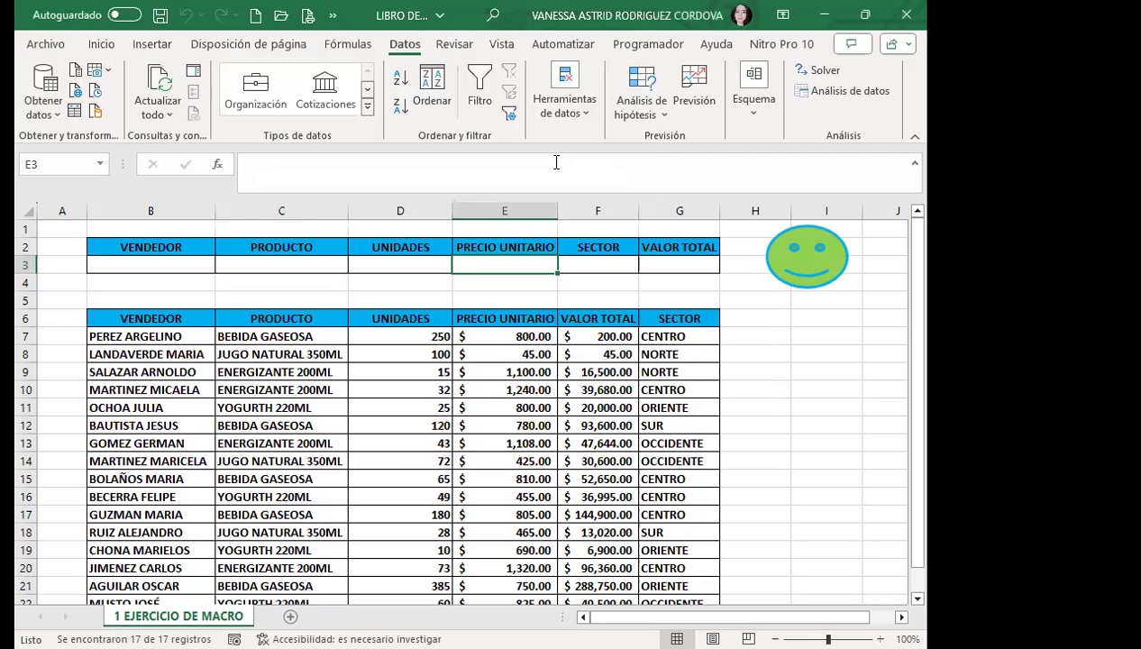
{"action": "left_click", "coordinate": [439, 16]}
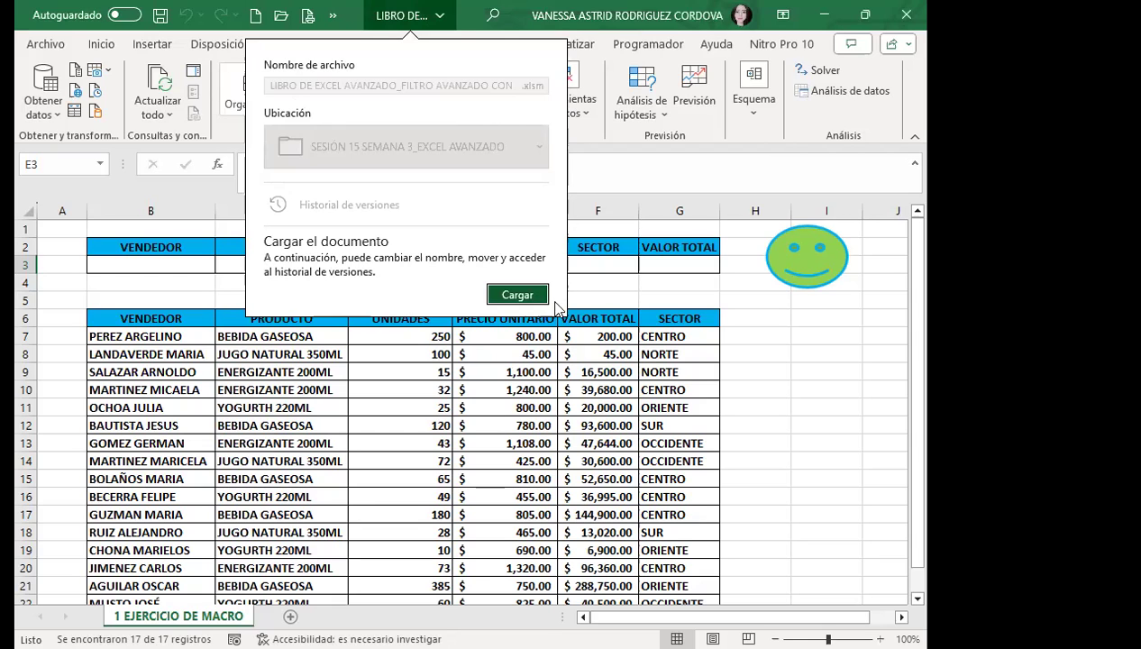
{"action": "left_click", "coordinate": [595, 296]}
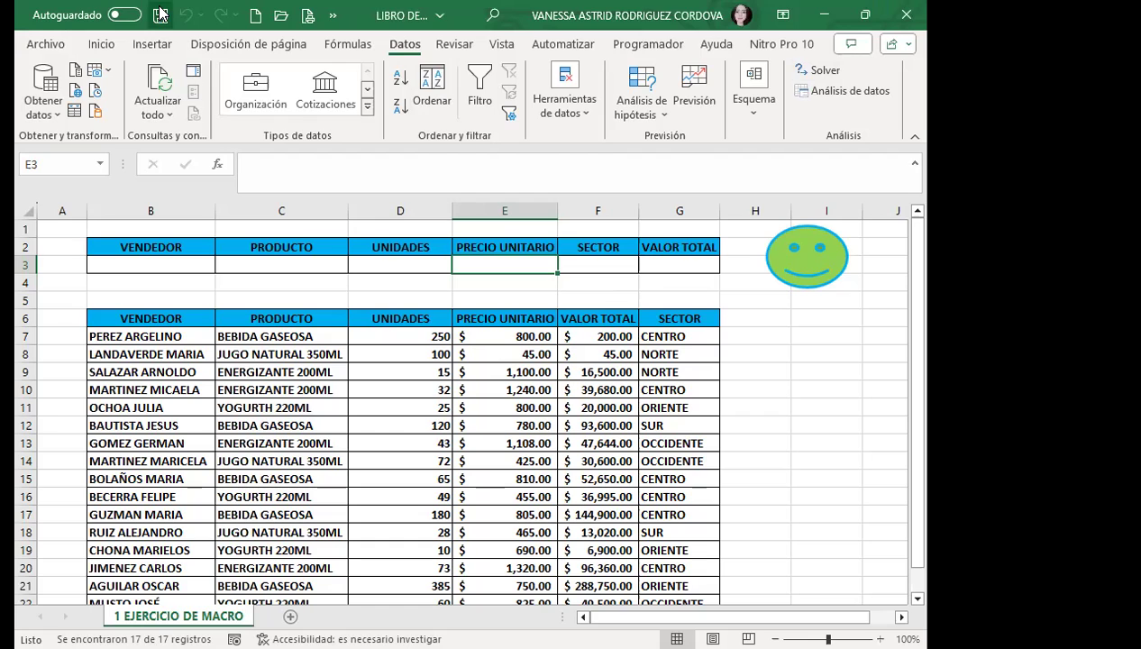
{"action": "left_click", "coordinate": [416, 283]}
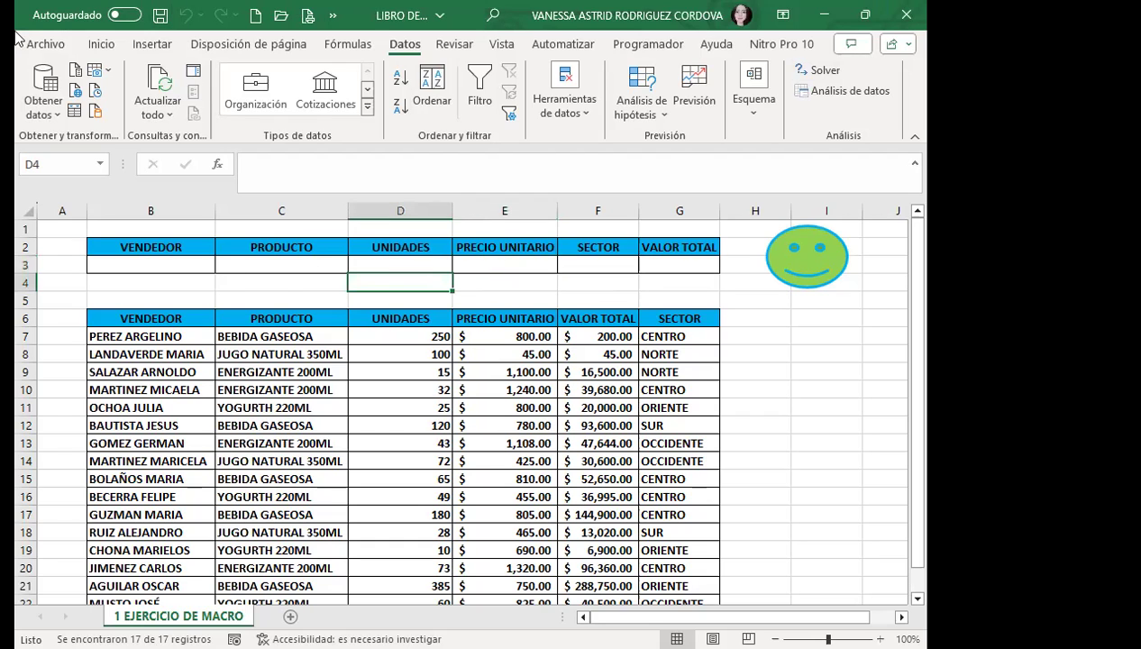
{"action": "left_click", "coordinate": [767, 441]}
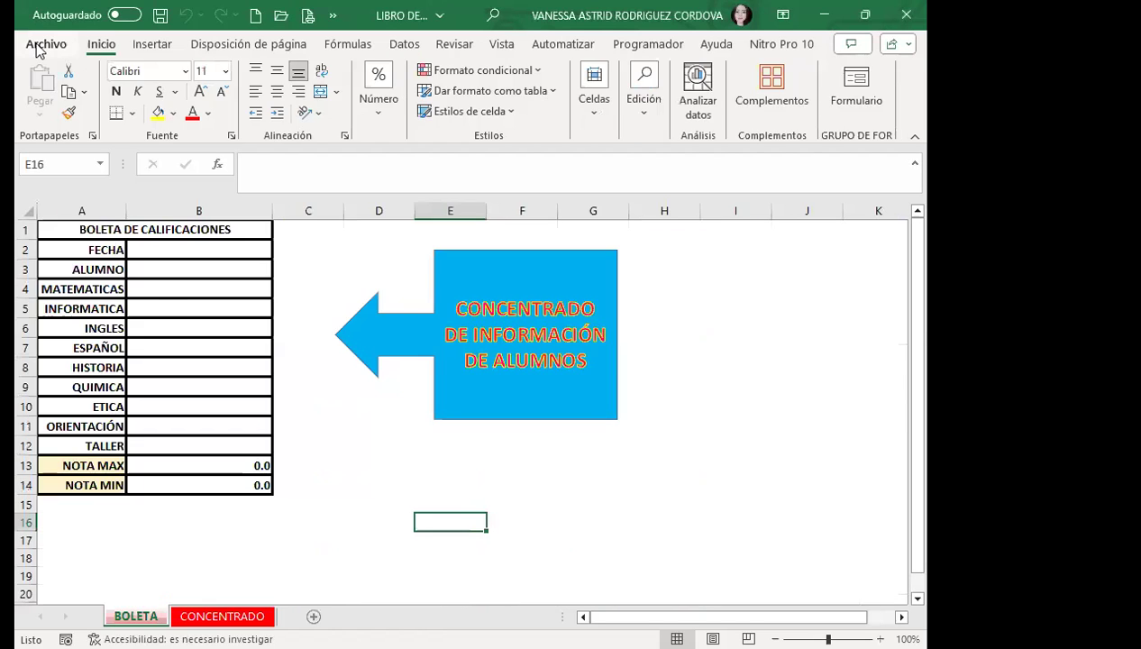
Save the Boleta grade report through Guardar como as a macro-enabled .xlsm and verify its name.
{"action": "left_click", "coordinate": [43, 44]}
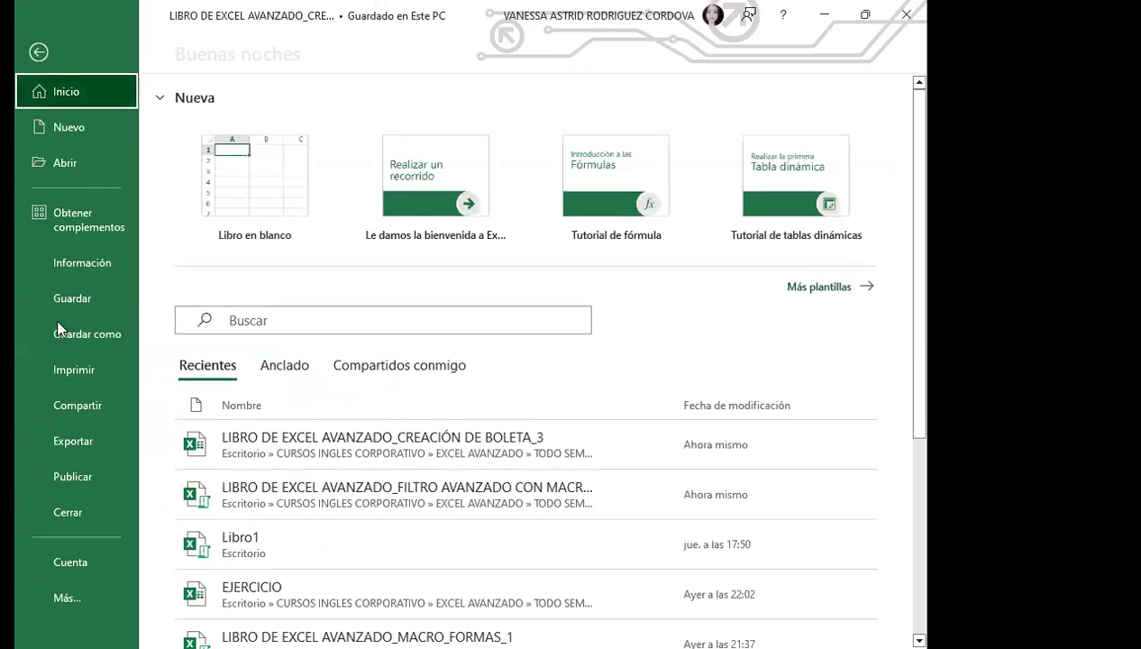
{"action": "left_click", "coordinate": [63, 336]}
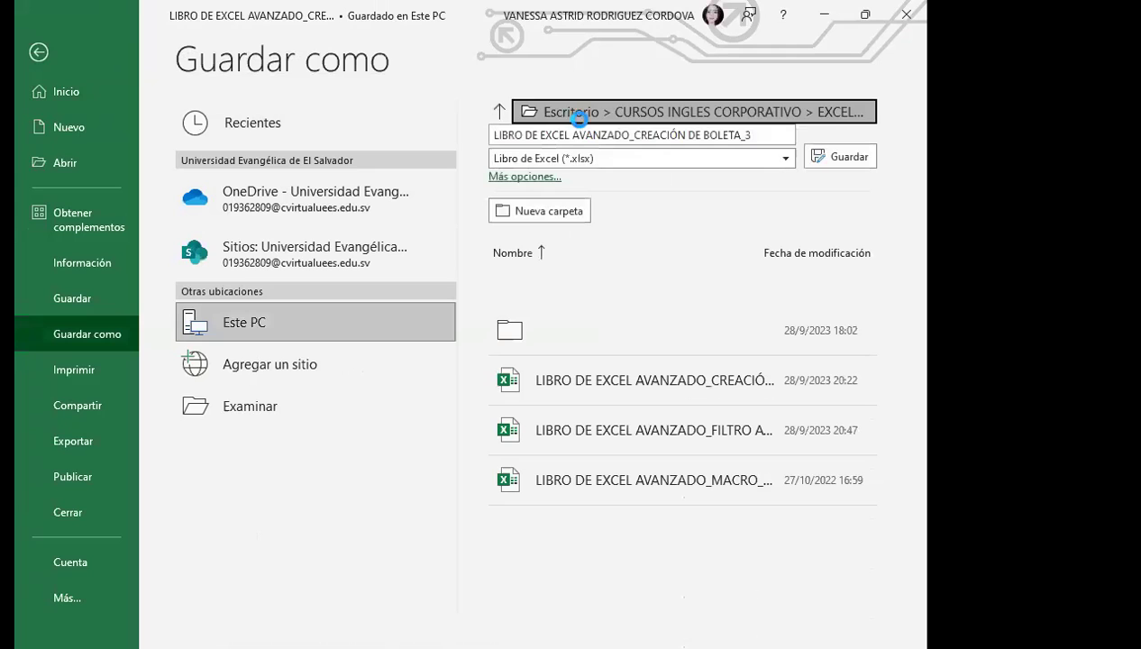
{"action": "left_click", "coordinate": [314, 345]}
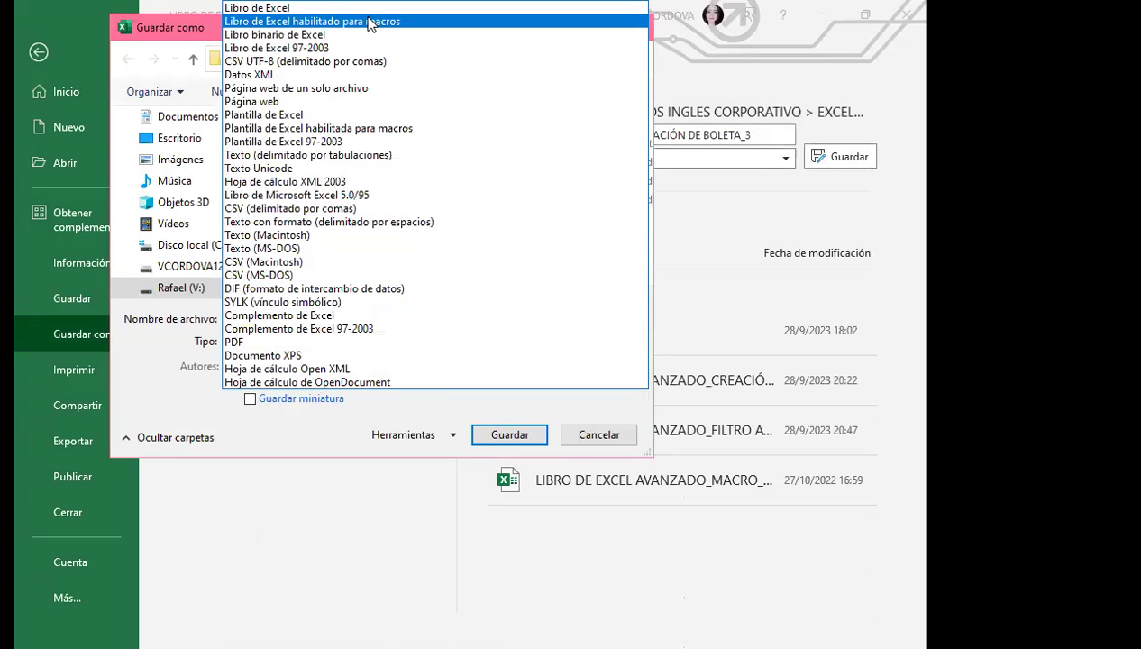
{"action": "key", "text": "Return"}
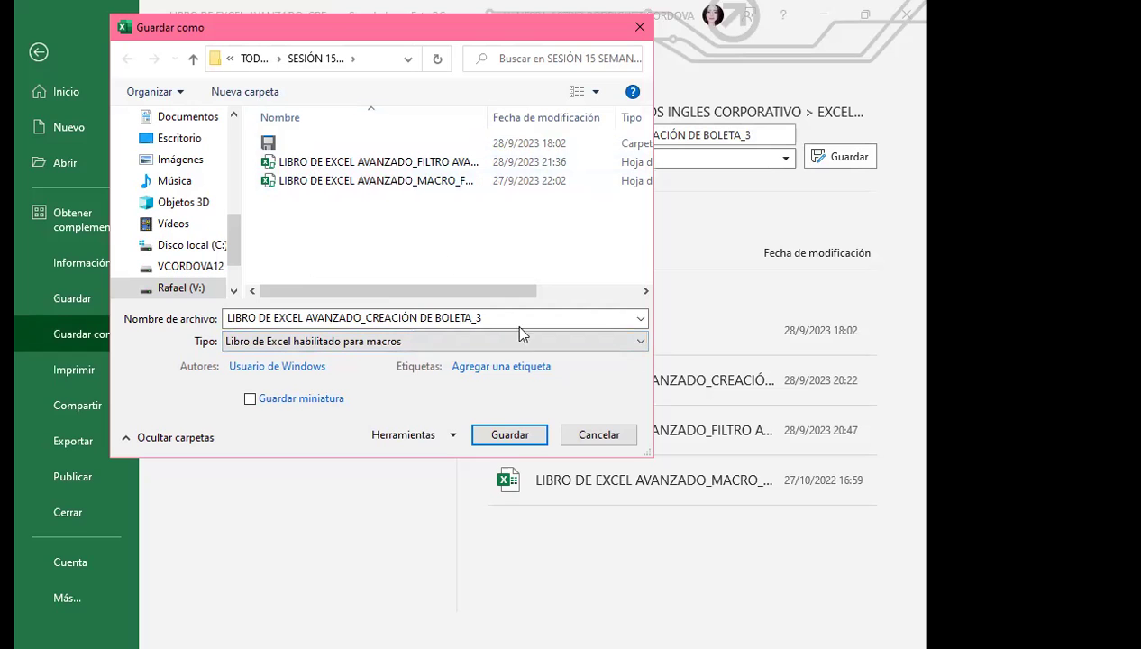
{"action": "left_click", "coordinate": [503, 440]}
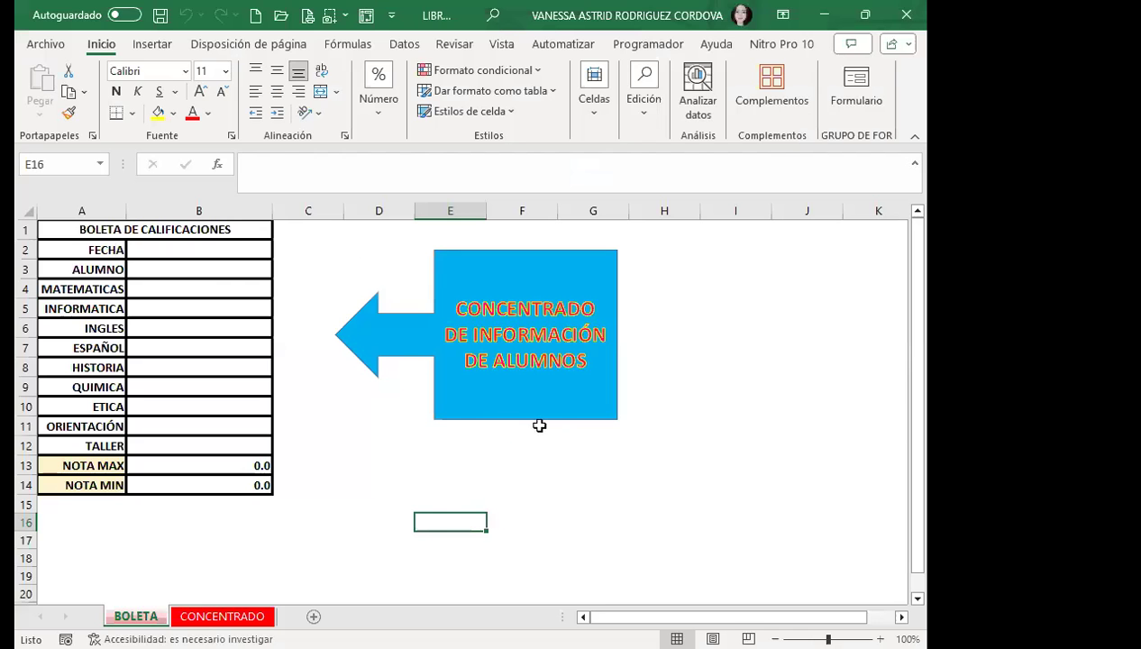
{"action": "left_click", "coordinate": [433, 17]}
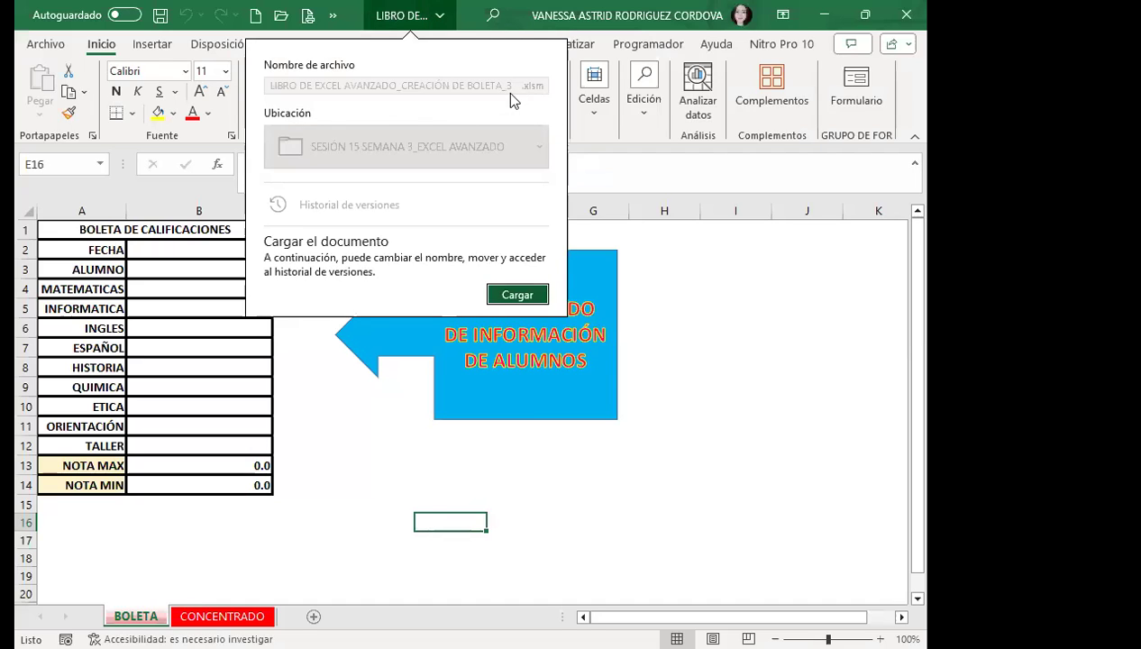
{"action": "left_click", "coordinate": [317, 542]}
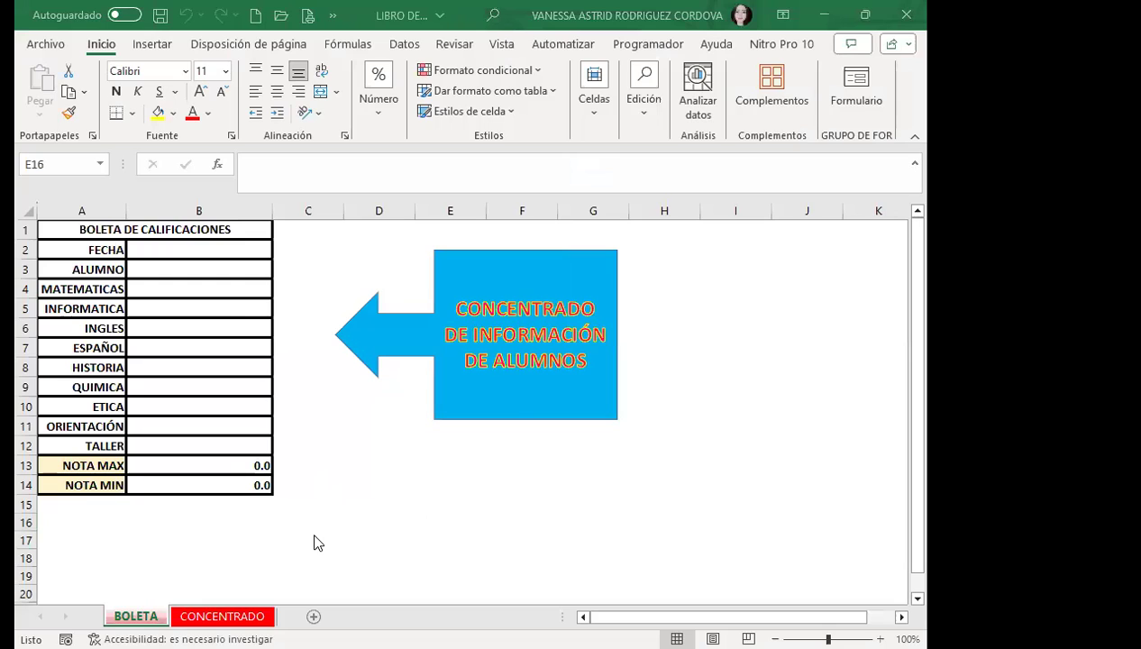
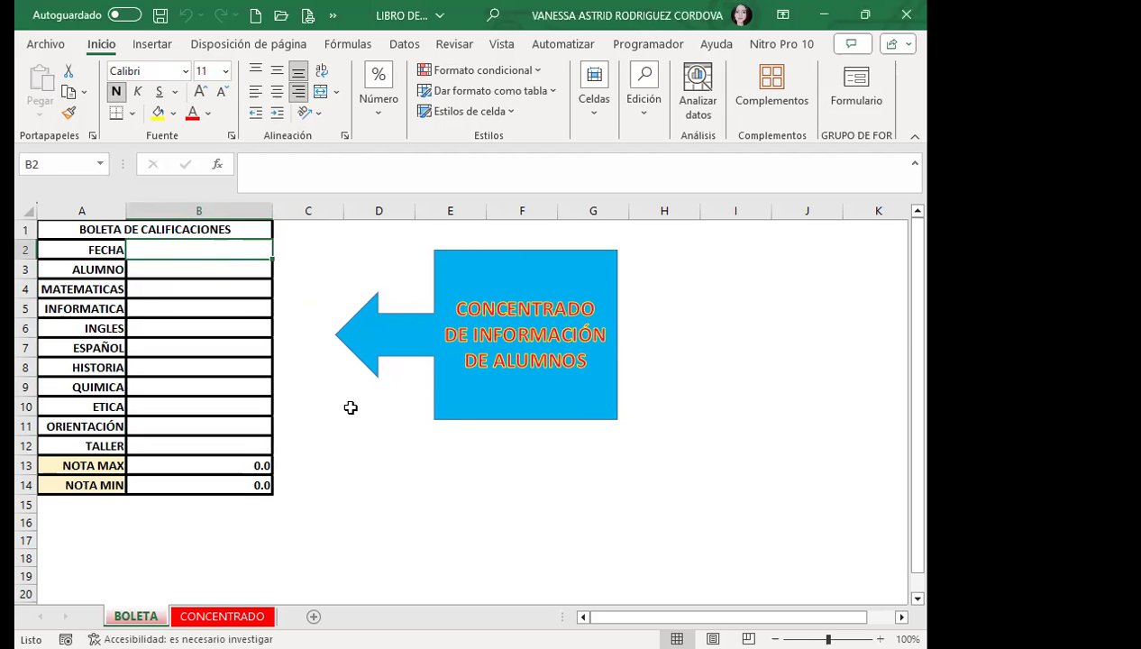
{"action": "left_click_drag", "start_coordinate": [232, 248], "coordinate": [220, 481]}
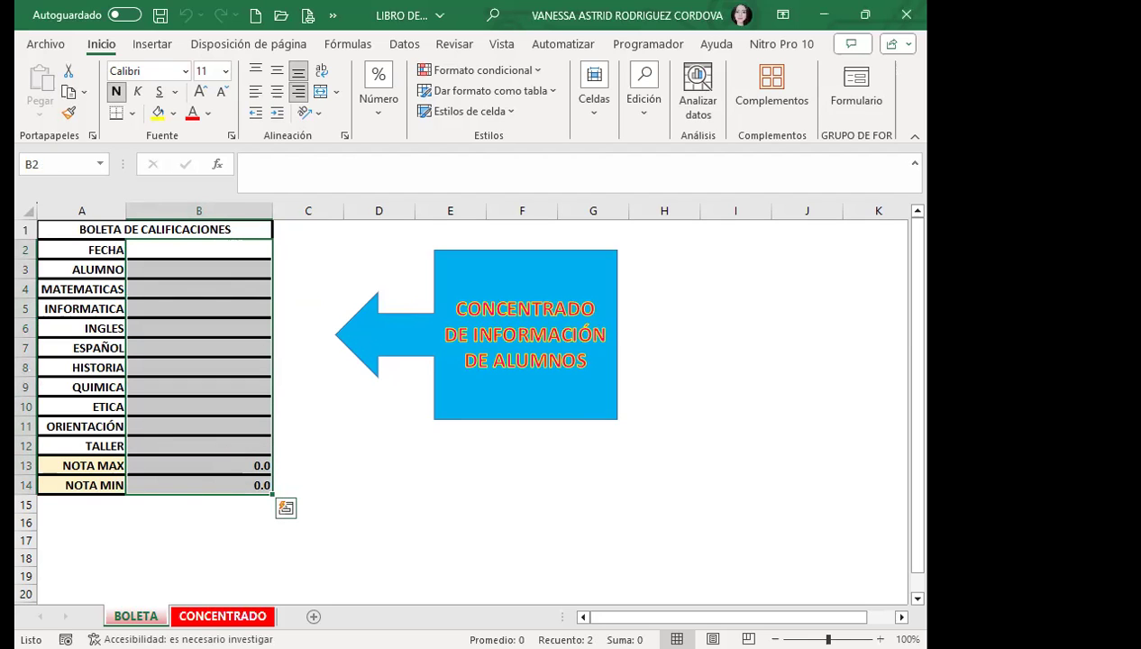
{"action": "left_click", "coordinate": [221, 616]}
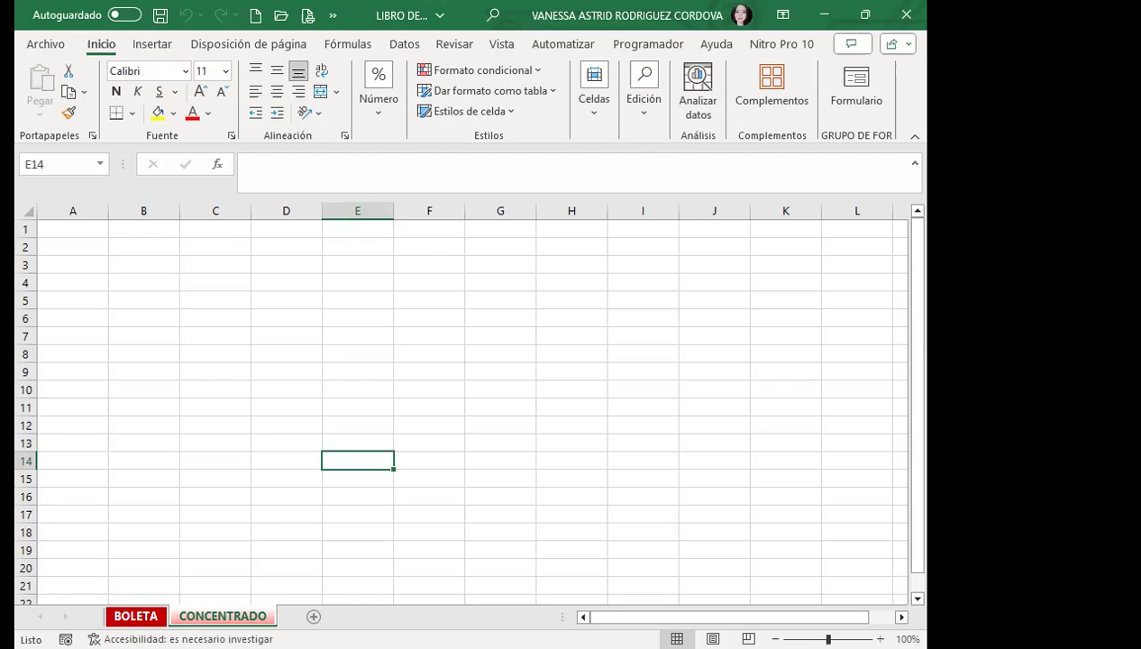
{"action": "left_click", "coordinate": [135, 616]}
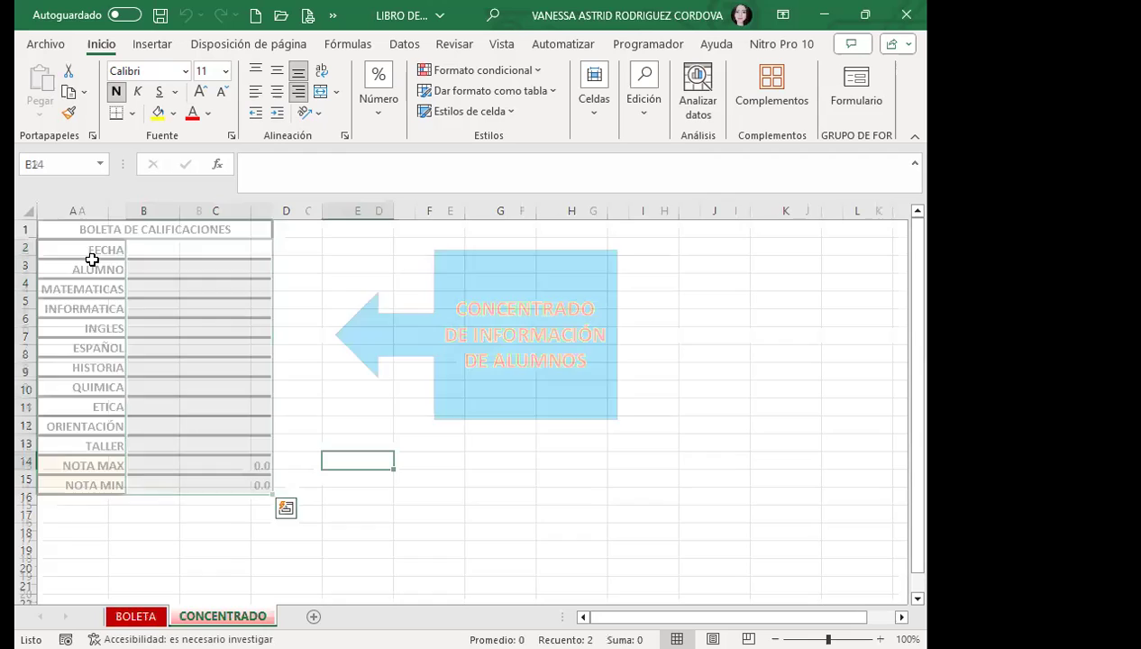
{"action": "left_click", "coordinate": [76, 250]}
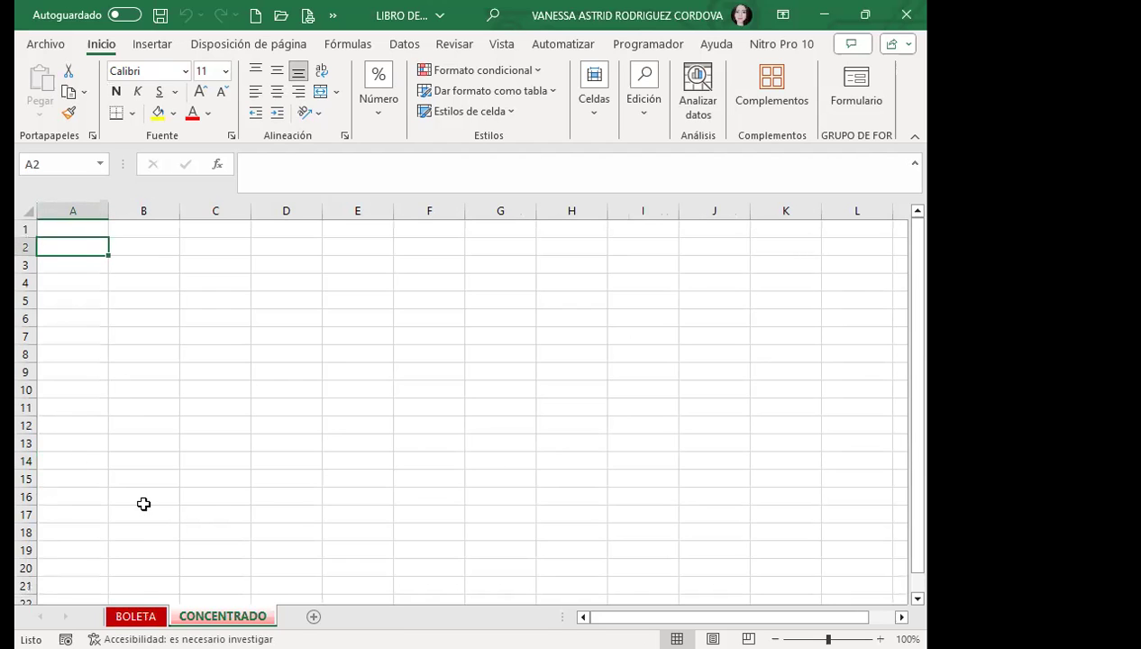
{"action": "left_click", "coordinate": [135, 615]}
{"action": "left_click", "coordinate": [189, 247]}
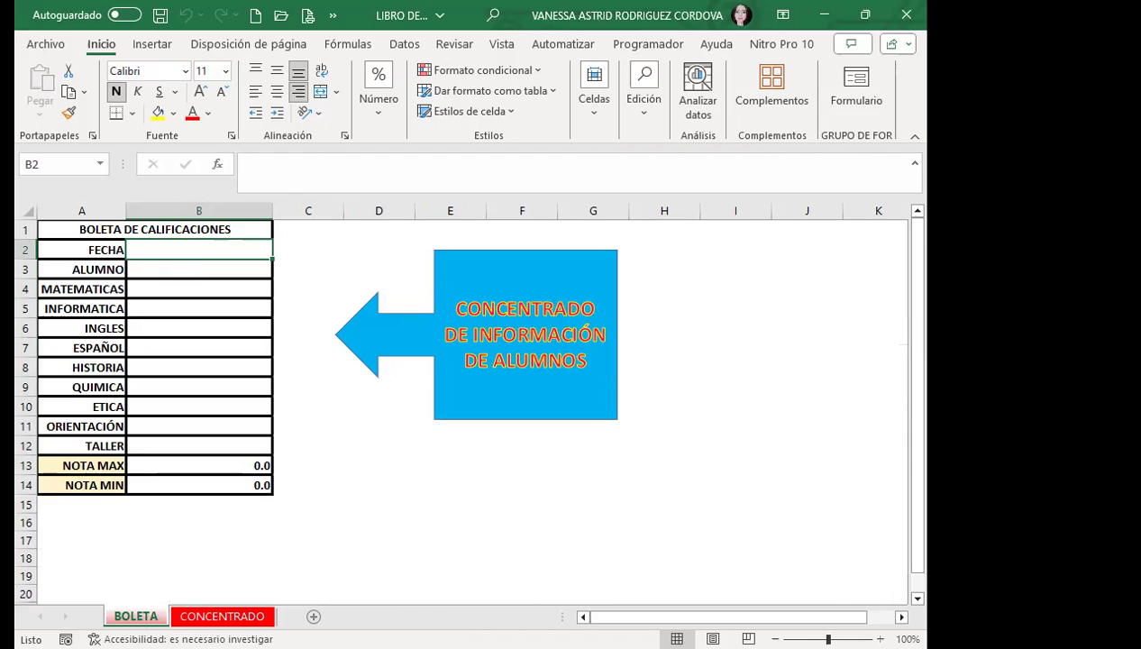
{"action": "left_click", "coordinate": [237, 617]}
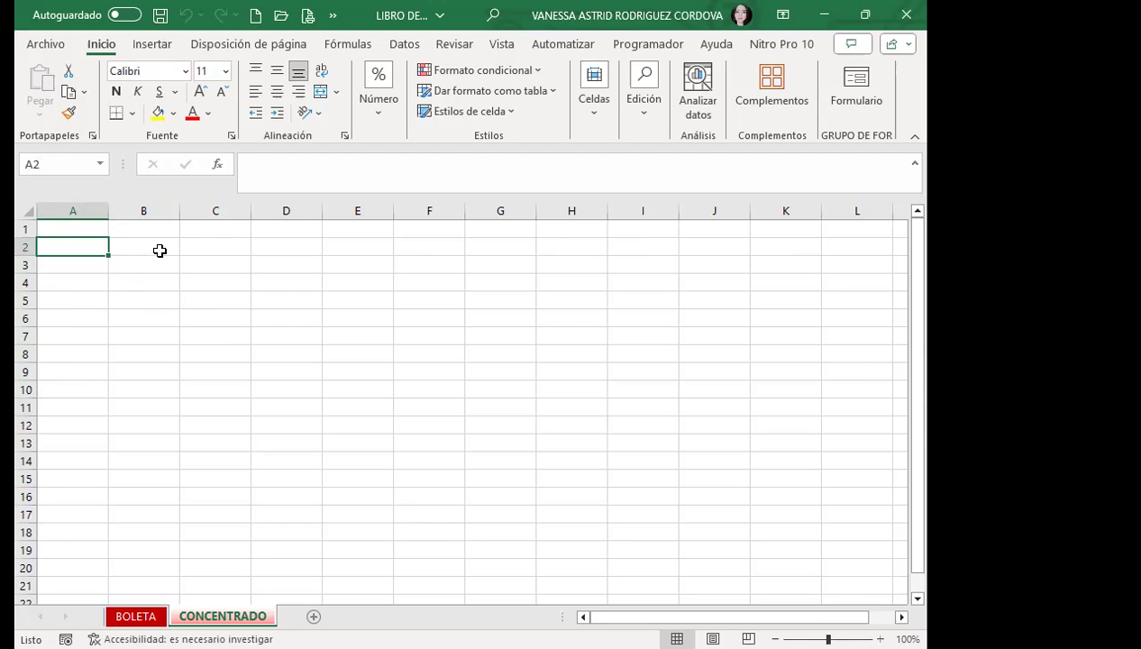
{"action": "scroll", "coordinate": [102, 436], "scroll_direction": "down", "scroll_amount": 1}
{"action": "scroll", "coordinate": [103, 436], "scroll_direction": "down", "scroll_amount": 3}
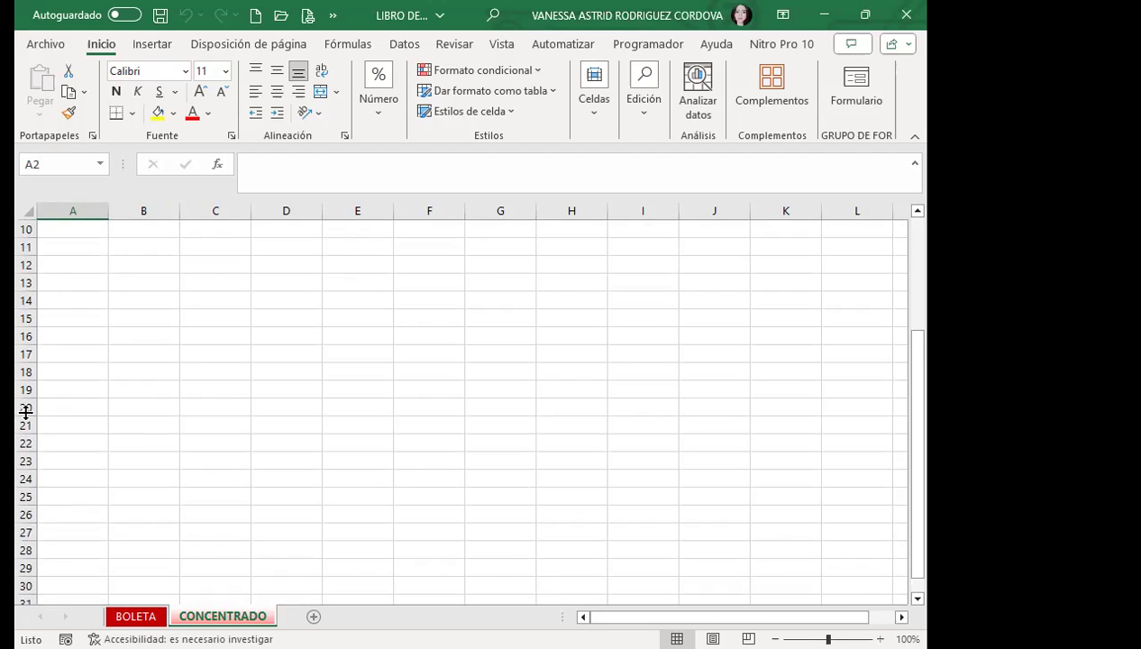
{"action": "left_click", "coordinate": [27, 408]}
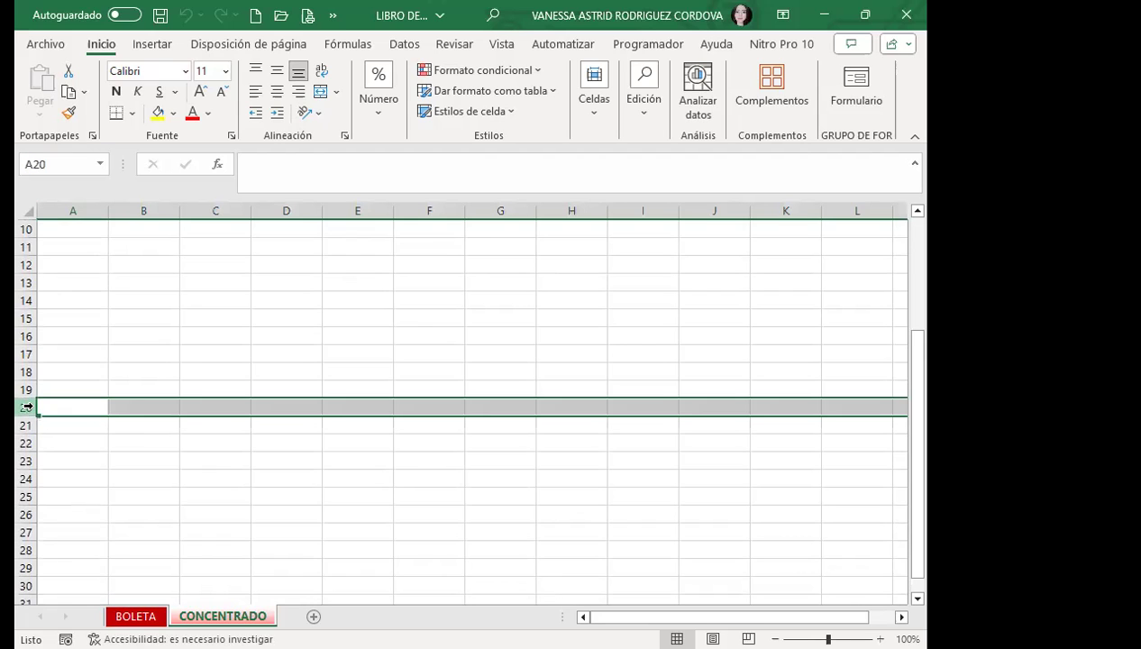
{"action": "left_click", "coordinate": [67, 407]}
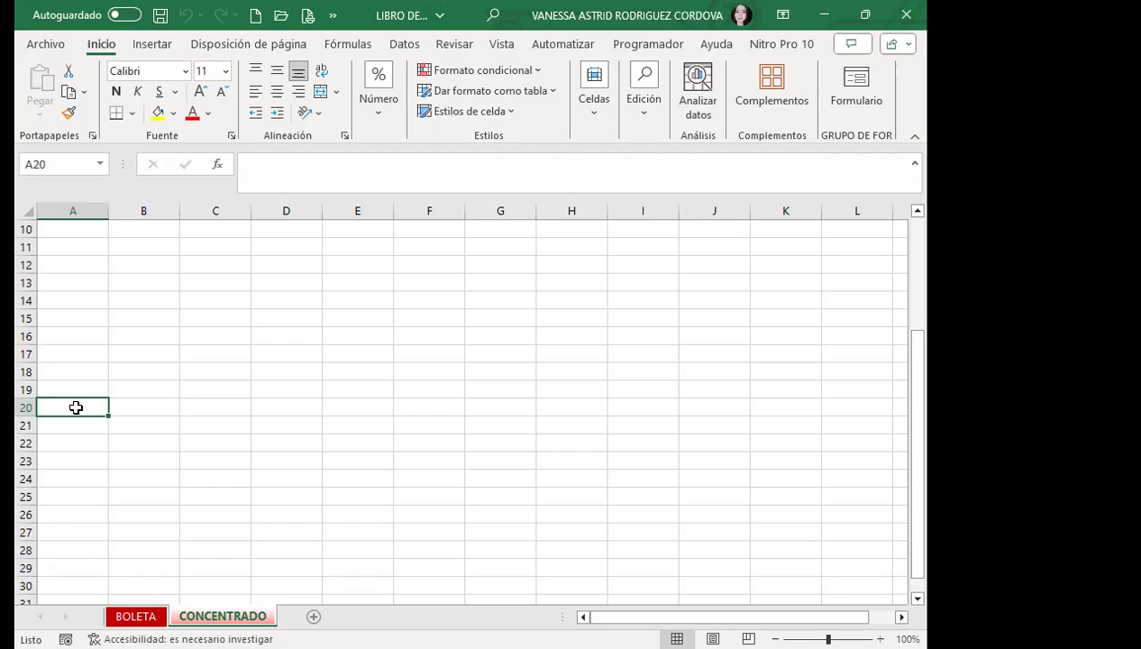
{"action": "scroll", "coordinate": [83, 361], "scroll_direction": "up", "scroll_amount": 3}
{"action": "left_click", "coordinate": [67, 290]}
{"action": "left_click", "coordinate": [76, 241]}
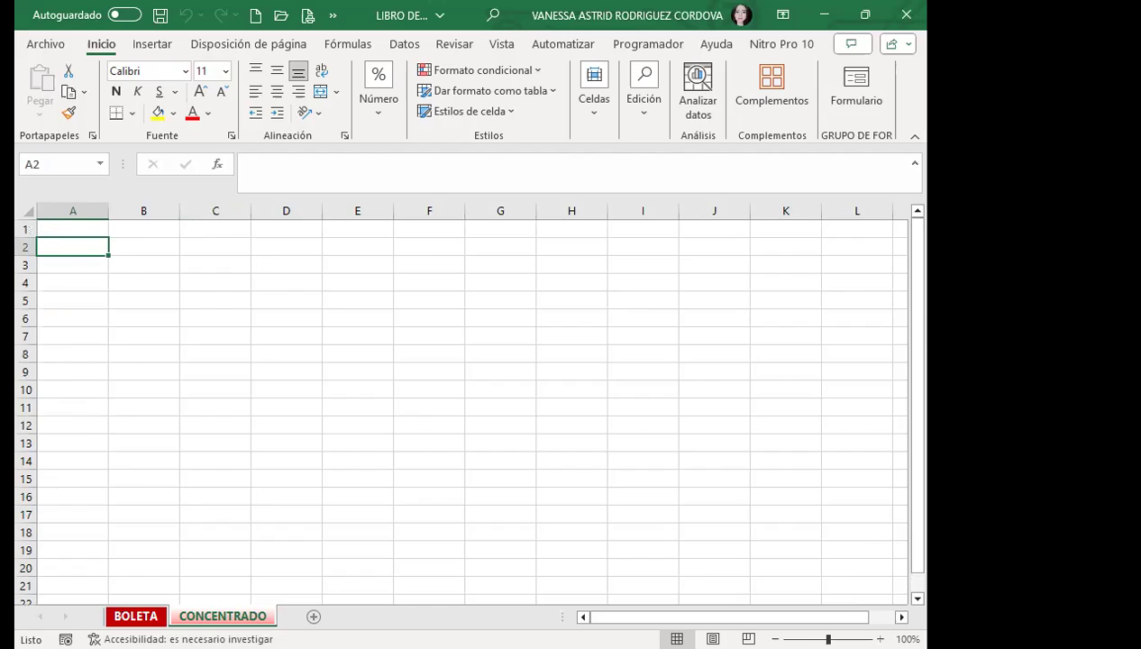
{"action": "left_click", "coordinate": [135, 615]}
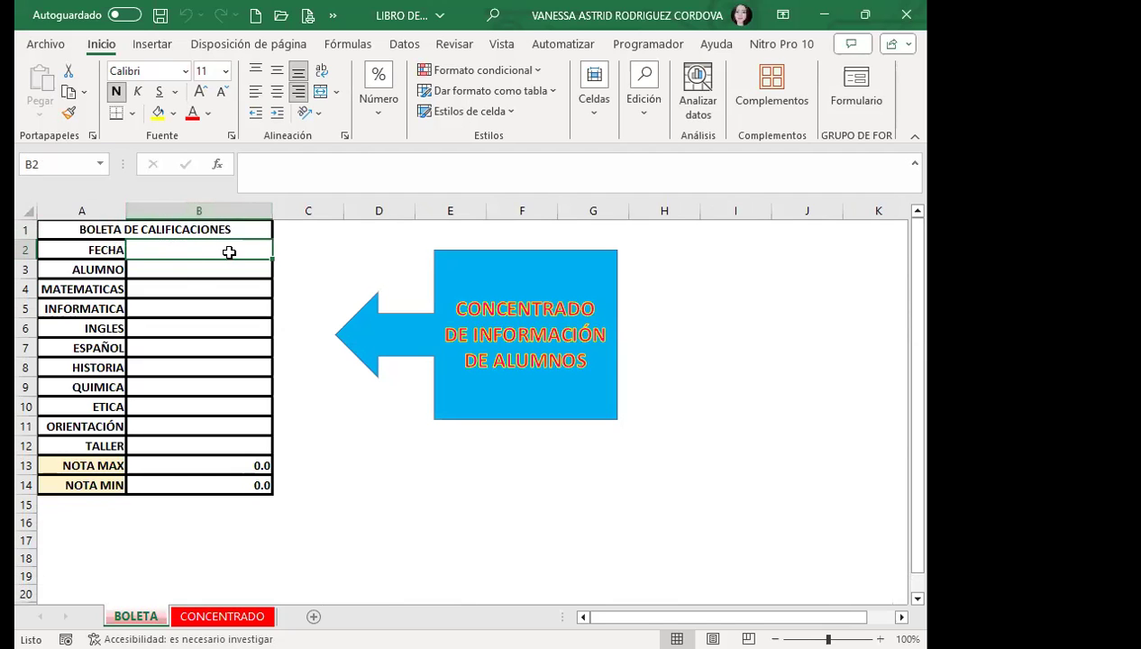
{"action": "left_click_drag", "start_coordinate": [230, 254], "coordinate": [219, 445]}
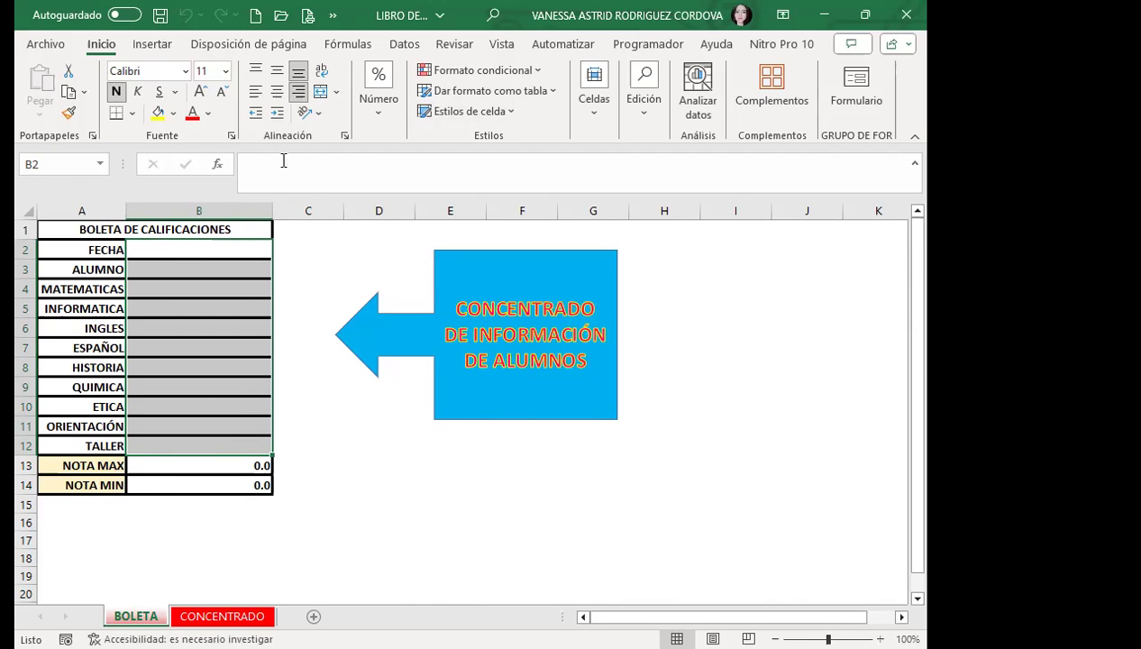
{"action": "left_click", "coordinate": [229, 248]}
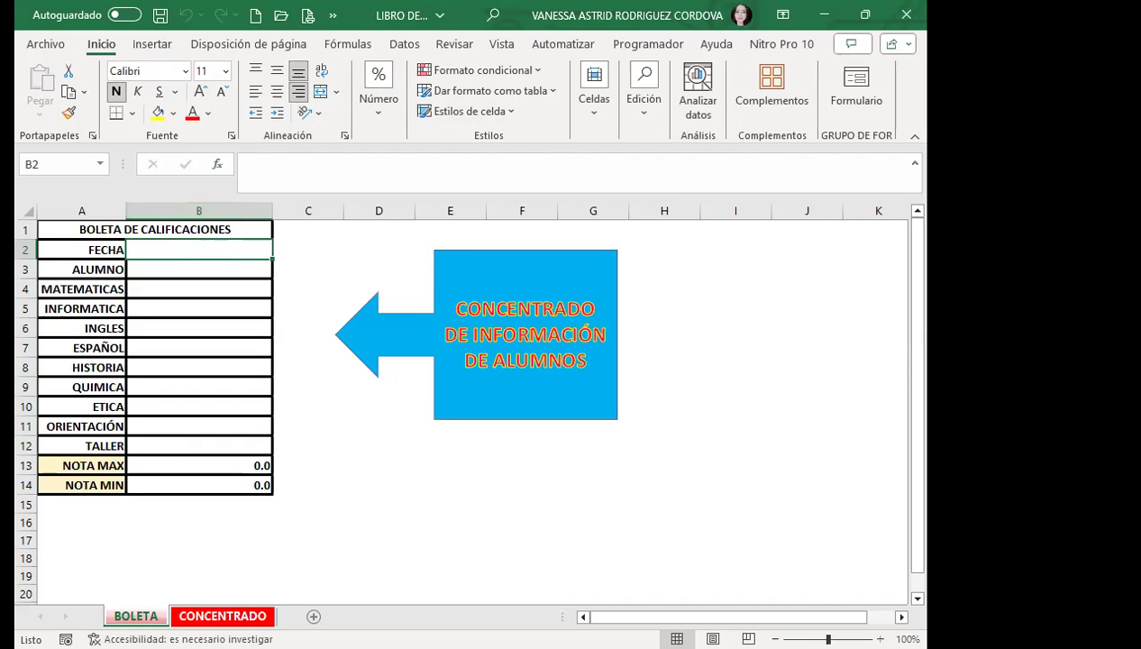
{"action": "left_click", "coordinate": [217, 616]}
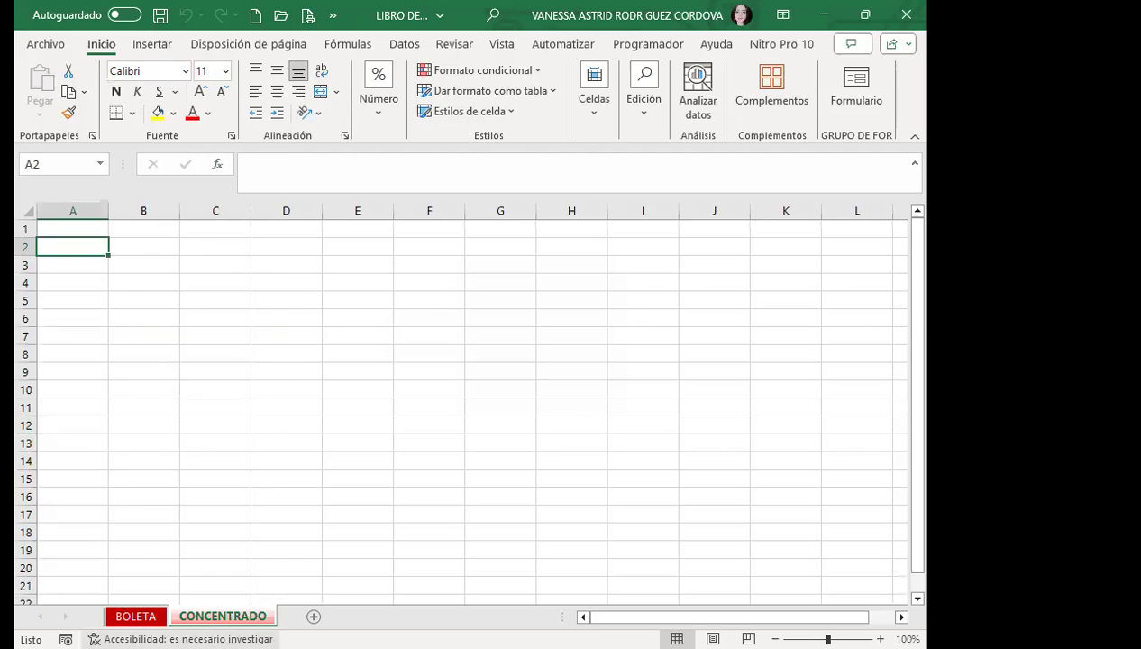
{"action": "left_click", "coordinate": [135, 615]}
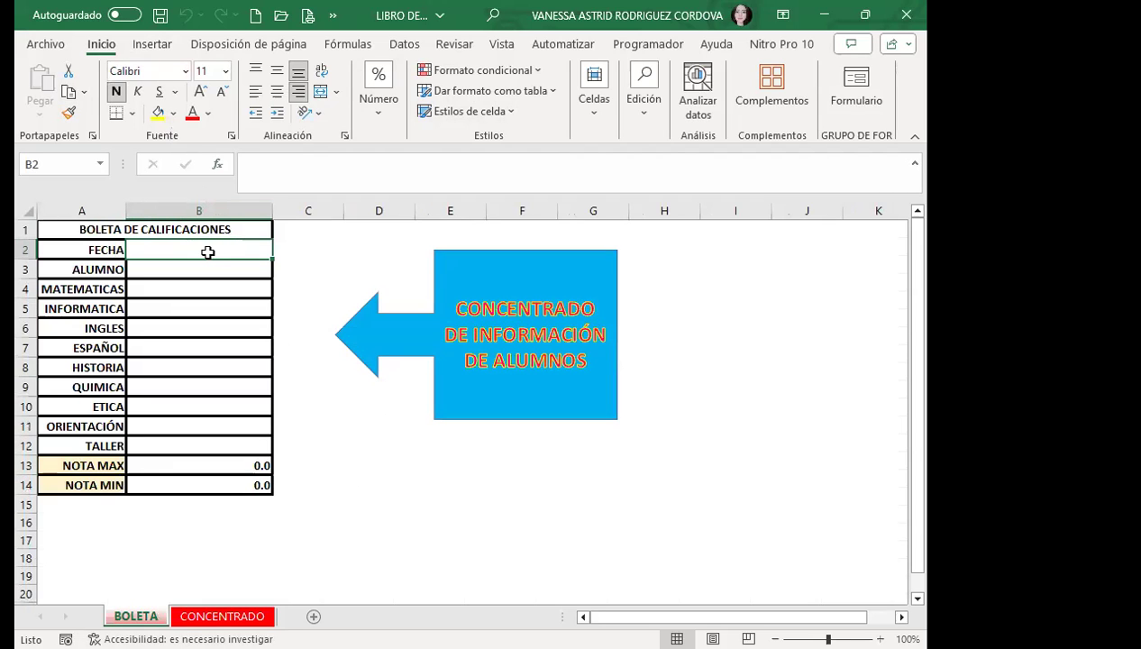
{"action": "left_click_drag", "start_coordinate": [207, 253], "coordinate": [225, 461]}
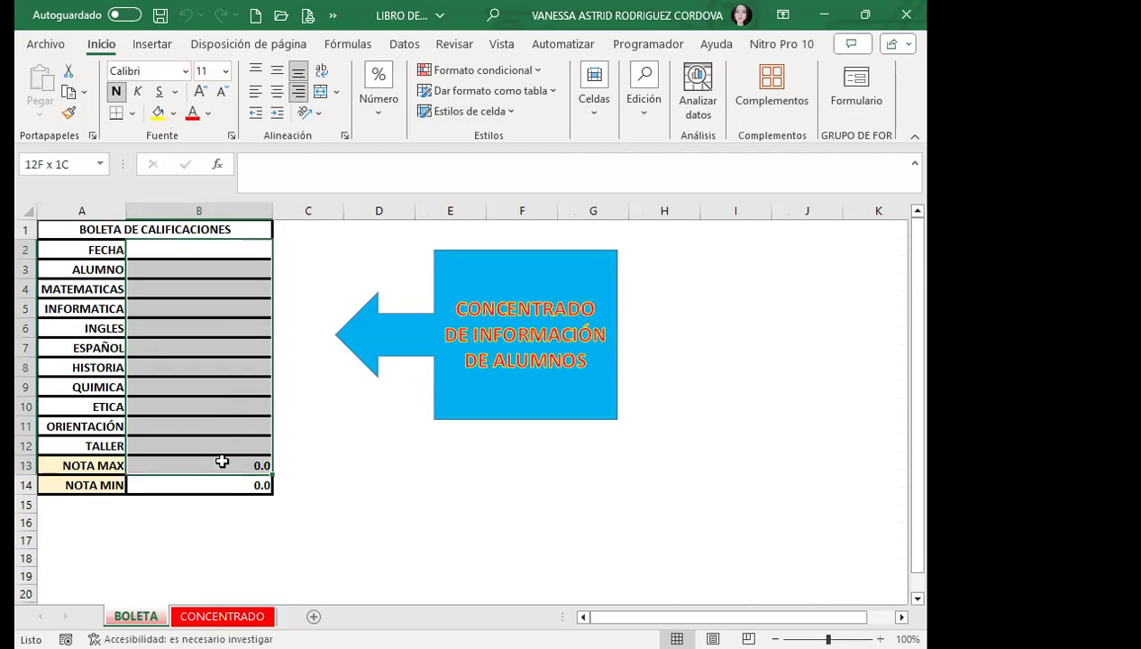
{"action": "left_click", "coordinate": [311, 397]}
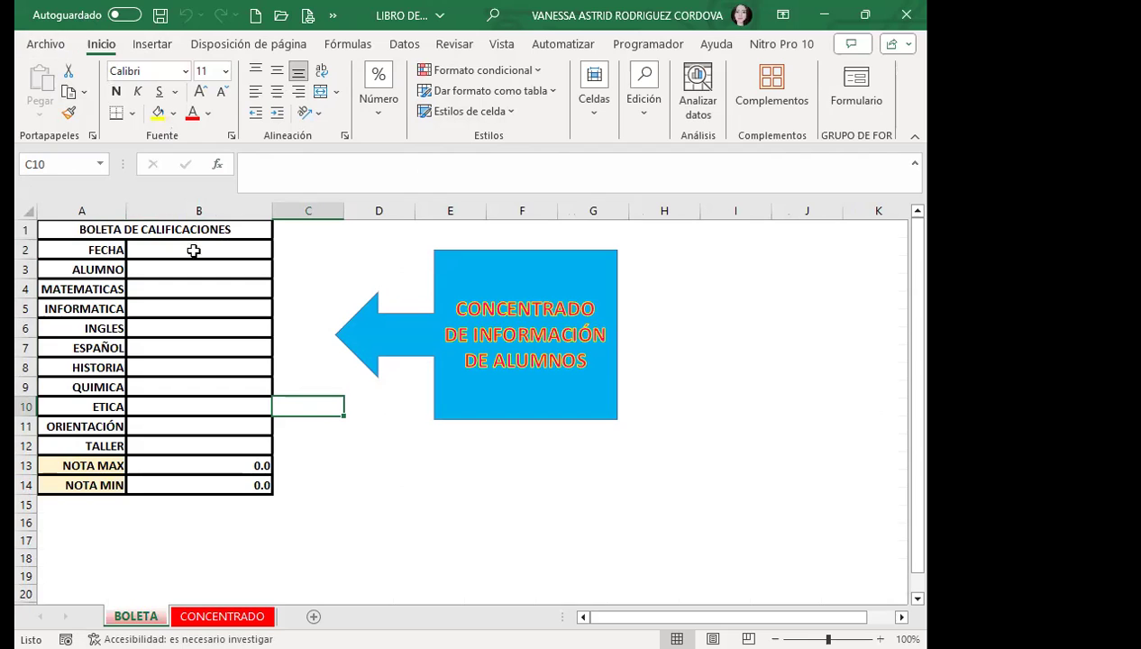
Copy the BOLETA labels A2:A14 and paste them transposed across row 1 of CONCENTRADO.
{"action": "left_click_drag", "start_coordinate": [74, 246], "coordinate": [45, 483]}
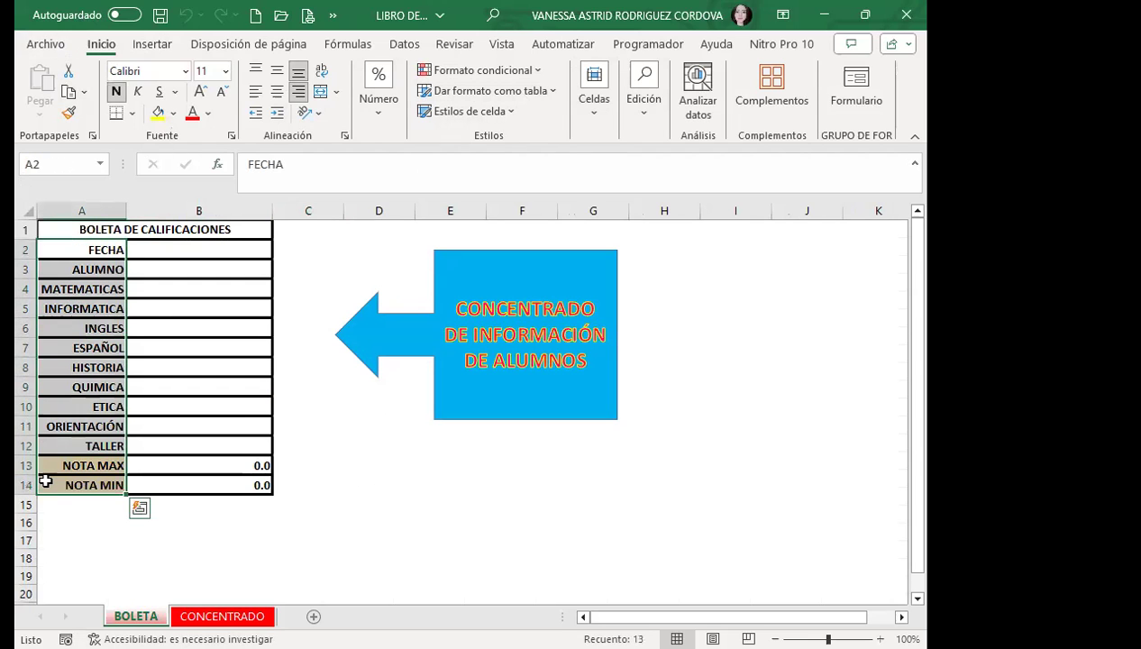
{"action": "key", "text": "ctrl+c"}
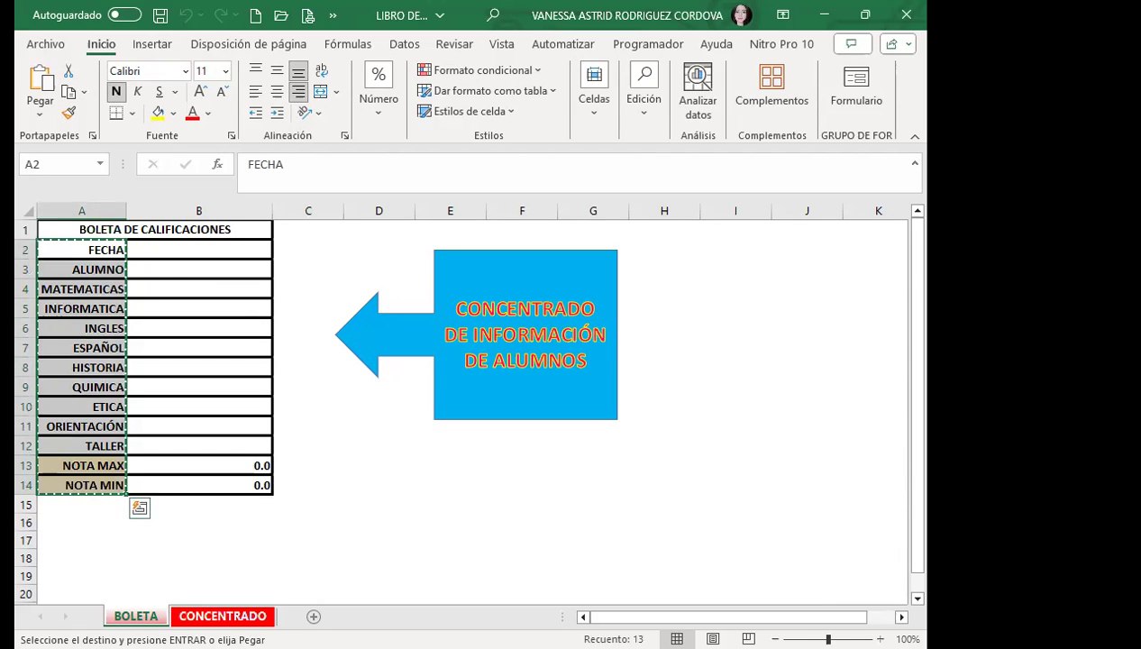
{"action": "left_click", "coordinate": [222, 615]}
{"action": "left_click", "coordinate": [70, 227]}
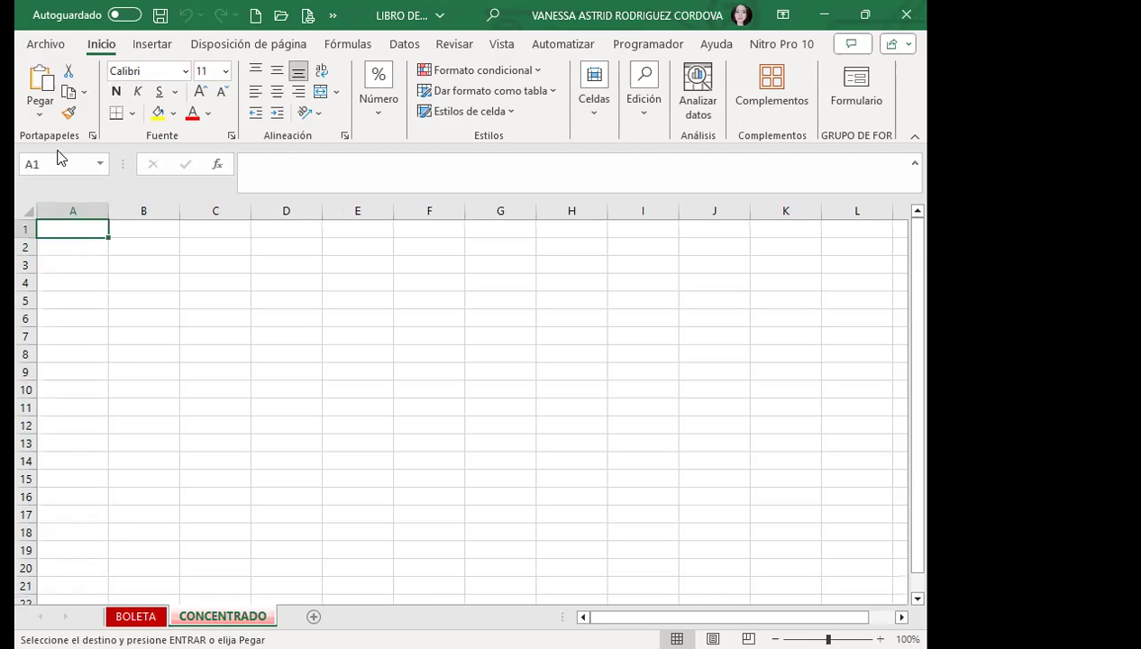
{"action": "left_click", "coordinate": [40, 115]}
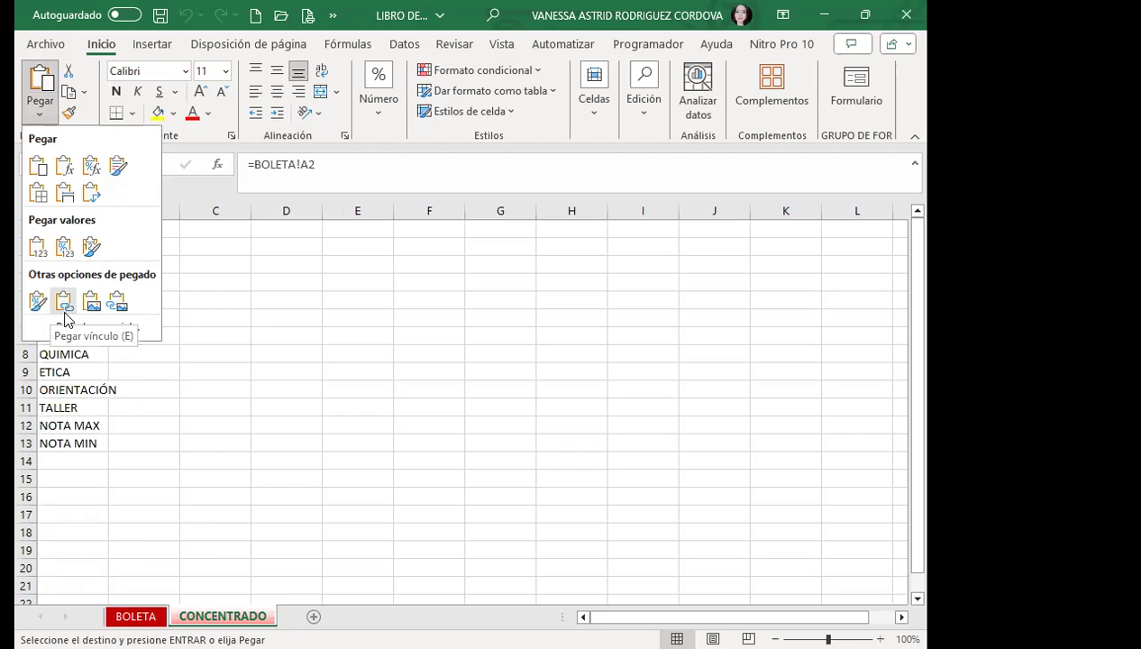
{"action": "left_click", "coordinate": [70, 227]}
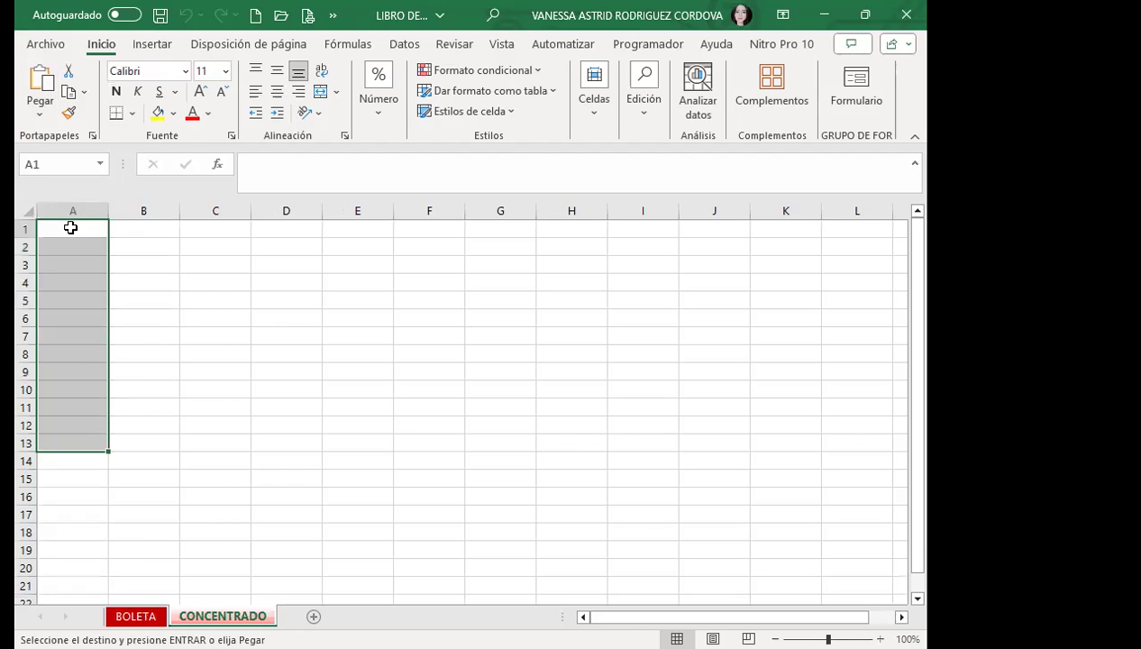
{"action": "left_click", "coordinate": [70, 227]}
{"action": "right_click", "coordinate": [70, 227]}
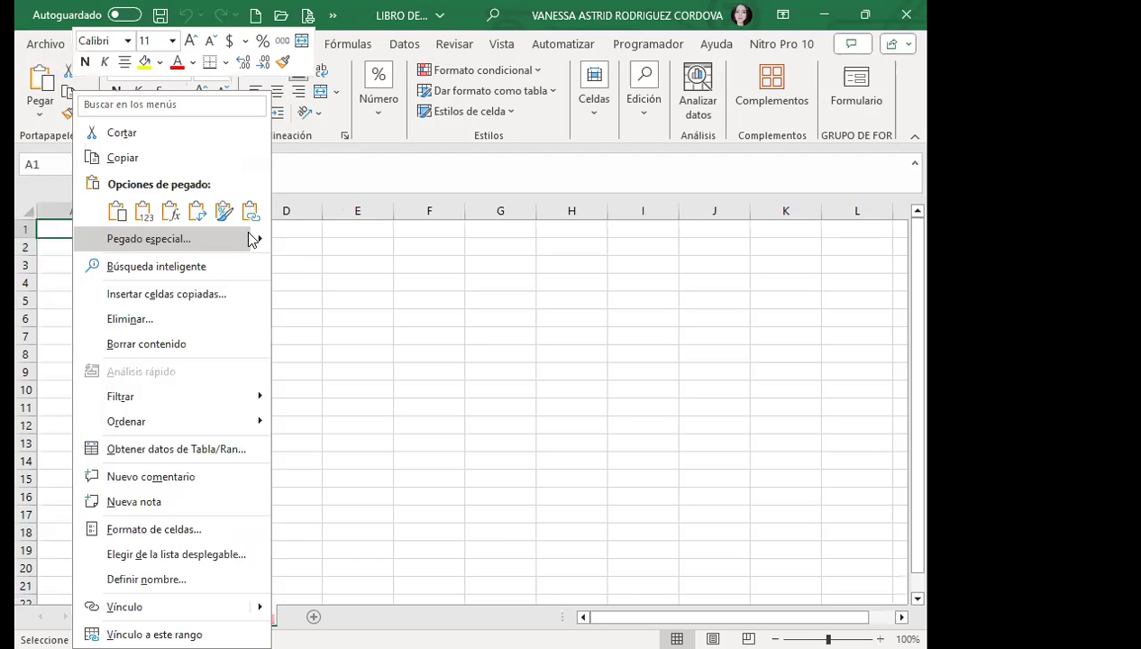
{"action": "mouse_move", "coordinate": [261, 238]}
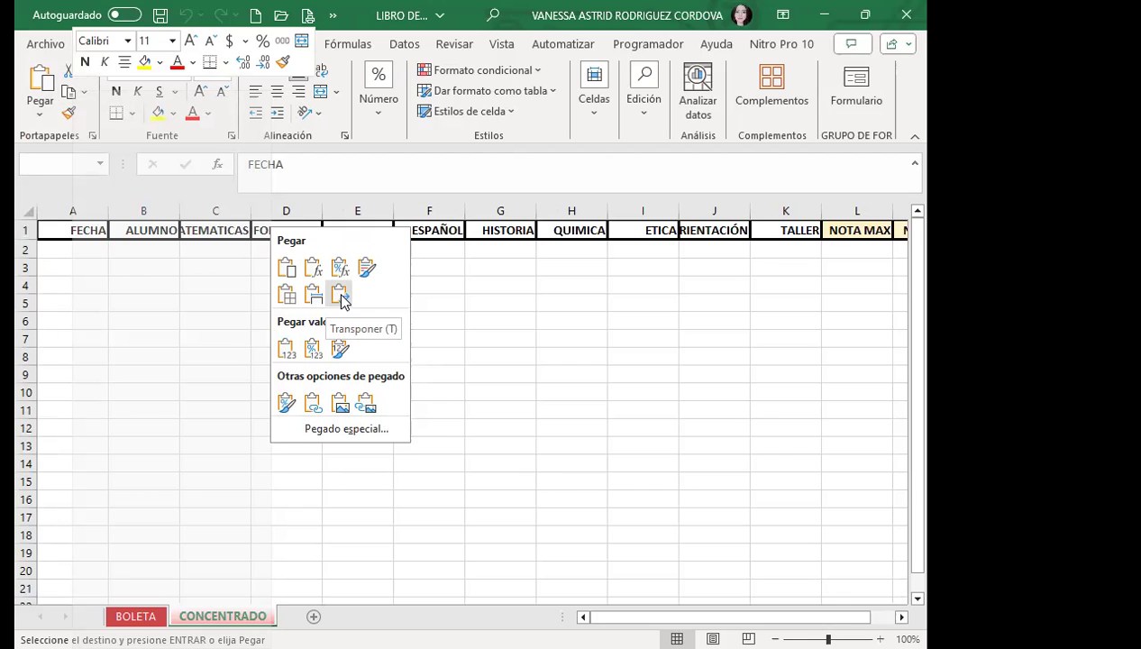
{"action": "left_click", "coordinate": [342, 293]}
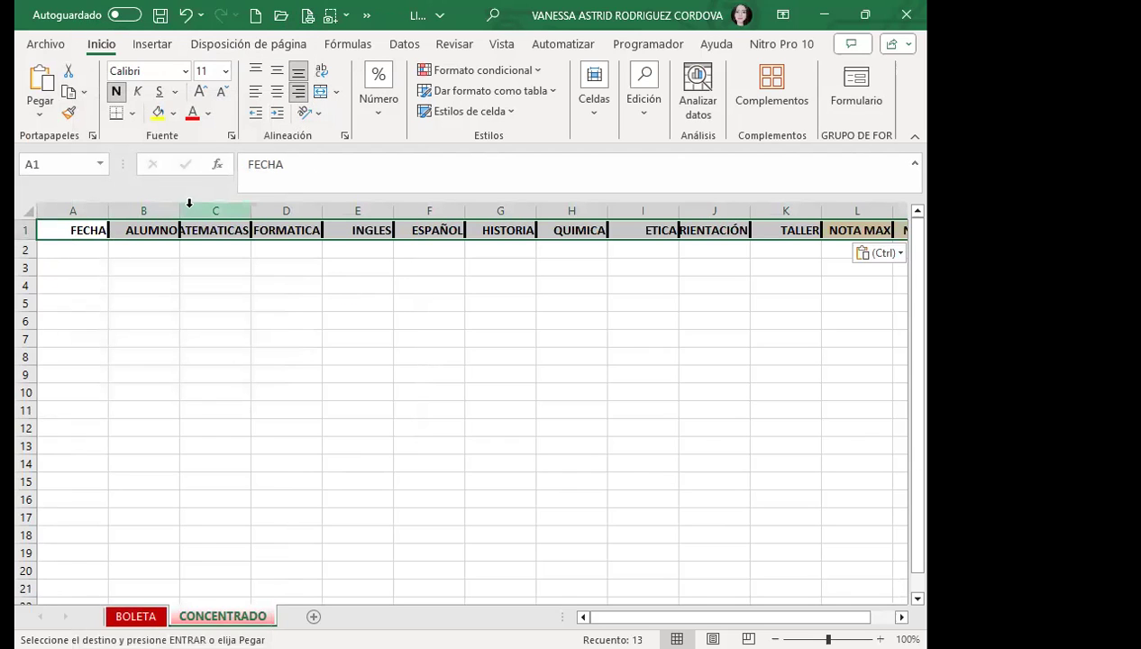
Autofit column B, widen column D for INFORMATICA, and center the row 1 headers.
{"action": "double_click", "coordinate": [233, 207]}
{"action": "left_click_drag", "start_coordinate": [314, 216], "coordinate": [339, 214]}
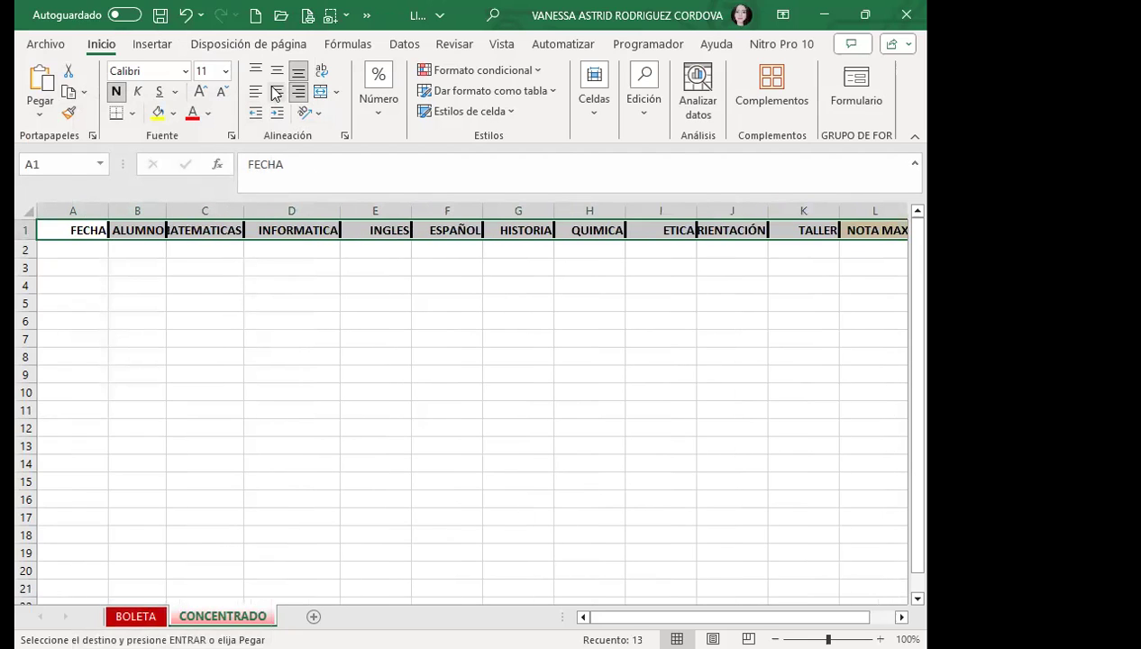
{"action": "left_click", "coordinate": [275, 93]}
{"action": "left_click", "coordinate": [277, 71]}
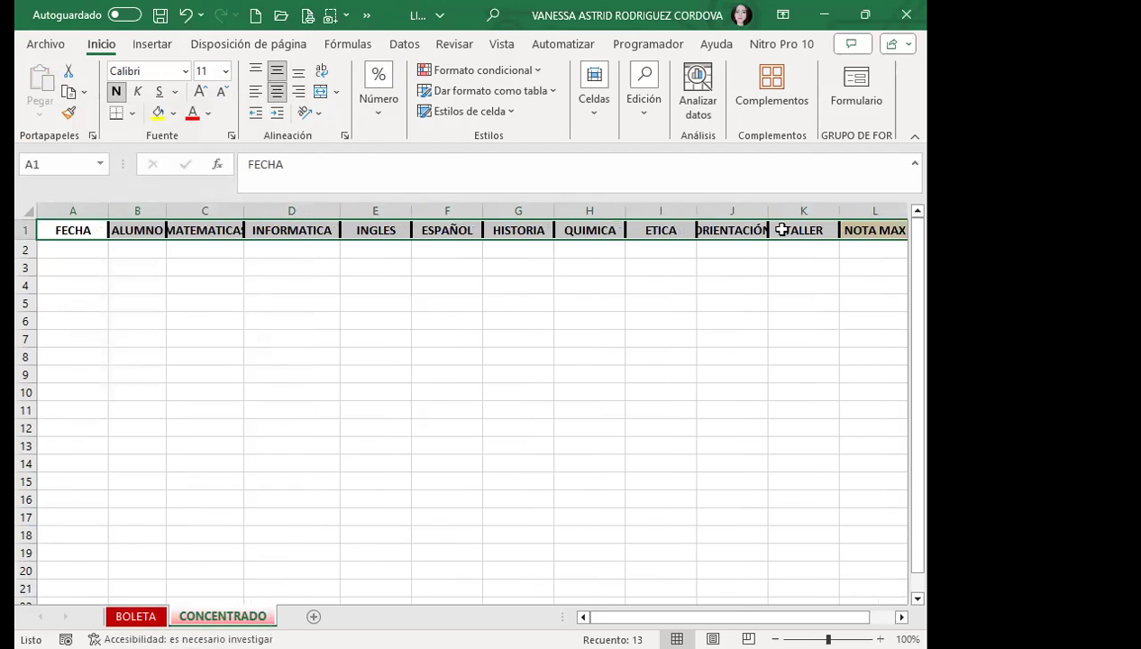
Widen columns J and C to fit ORIENTACIÓN and MATEMATICAS, then select cell A2.
{"action": "left_click_drag", "start_coordinate": [767, 209], "coordinate": [784, 206]}
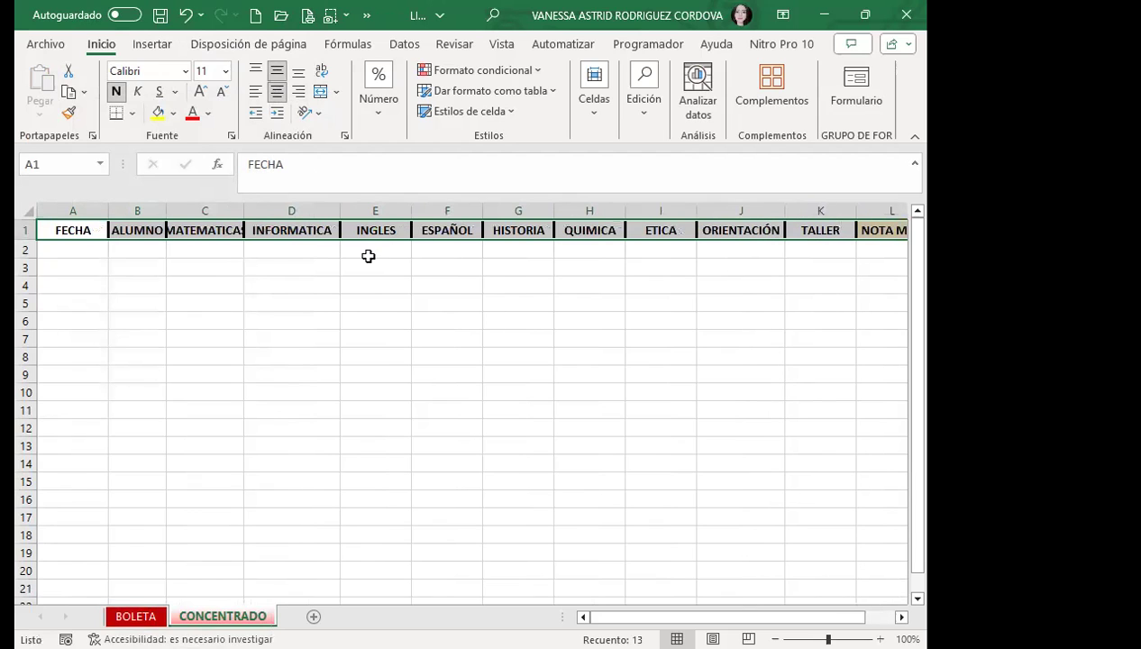
{"action": "left_click", "coordinate": [89, 263]}
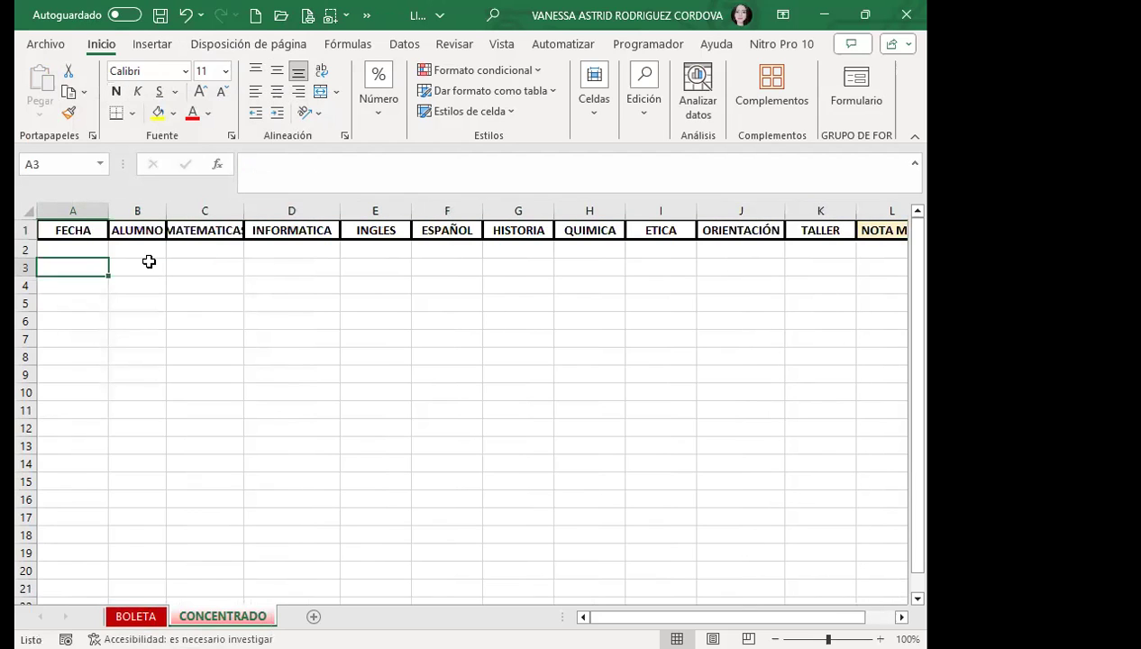
{"action": "double_click", "coordinate": [246, 208]}
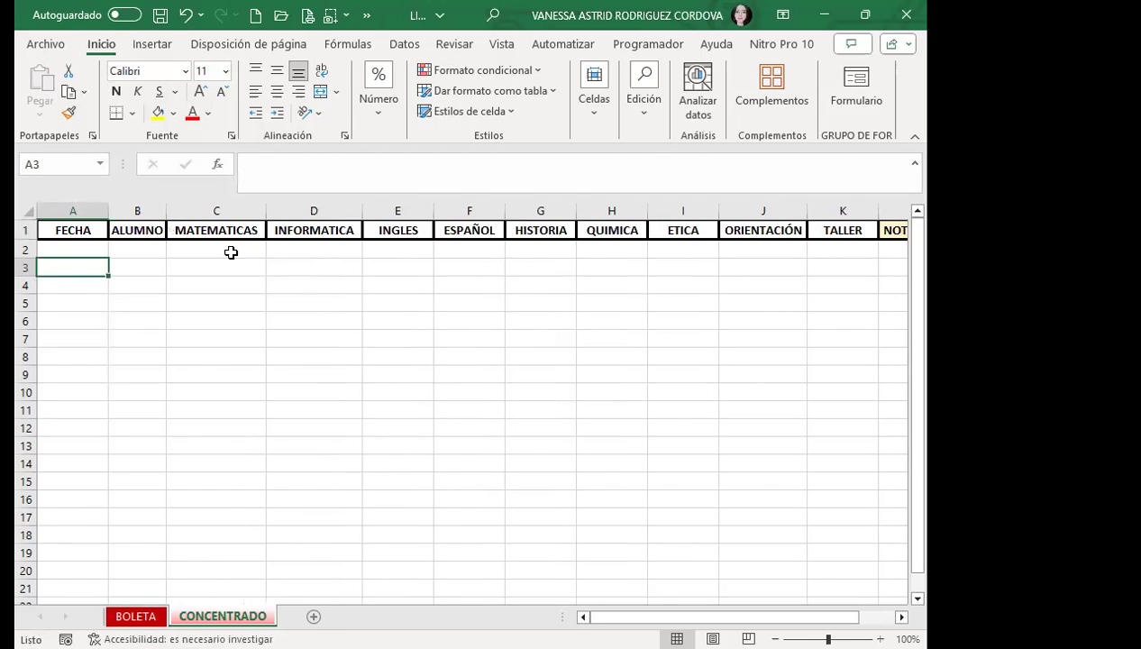
{"action": "left_click", "coordinate": [245, 315]}
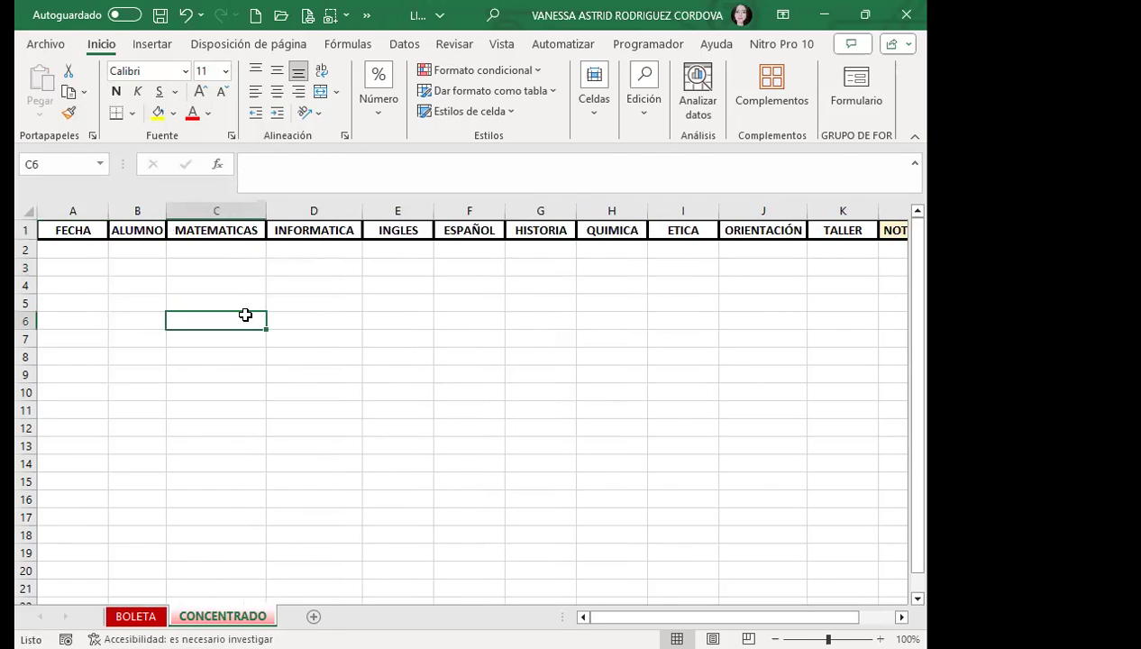
{"action": "left_click", "coordinate": [70, 235]}
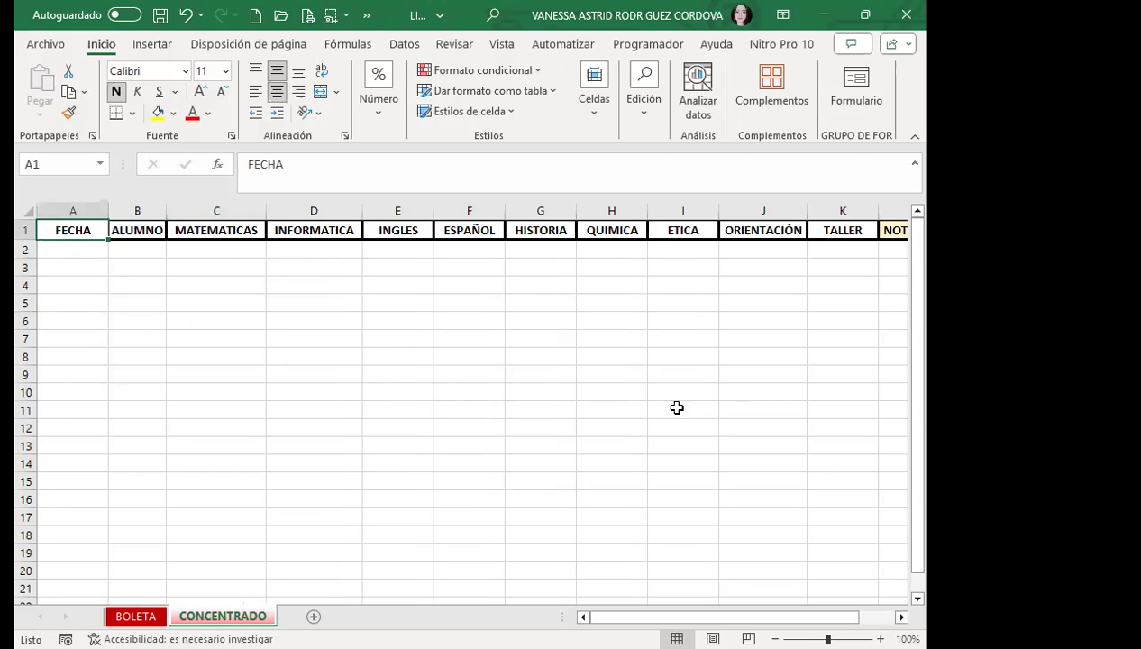
{"action": "mouse_move", "coordinate": [720, 616]}
{"action": "left_mouse_down"}
{"action": "mouse_move", "coordinate": [735, 616]}
{"action": "mouse_move", "coordinate": [719, 616]}
{"action": "left_mouse_up"}
{"action": "left_click", "coordinate": [70, 262]}
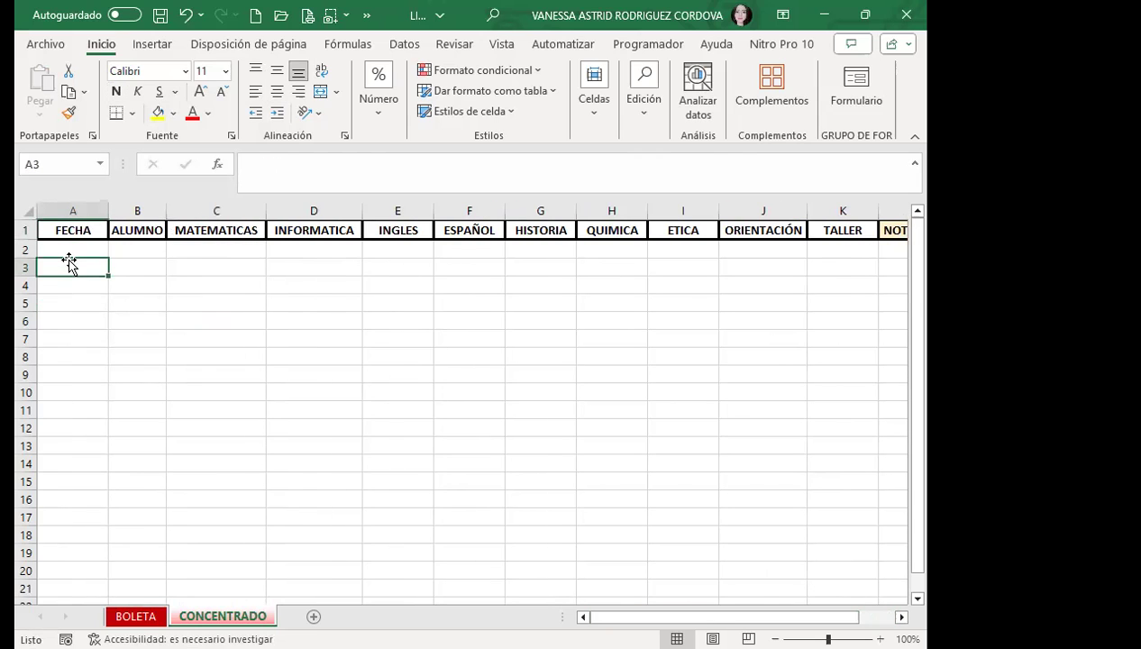
{"action": "left_click", "coordinate": [68, 250]}
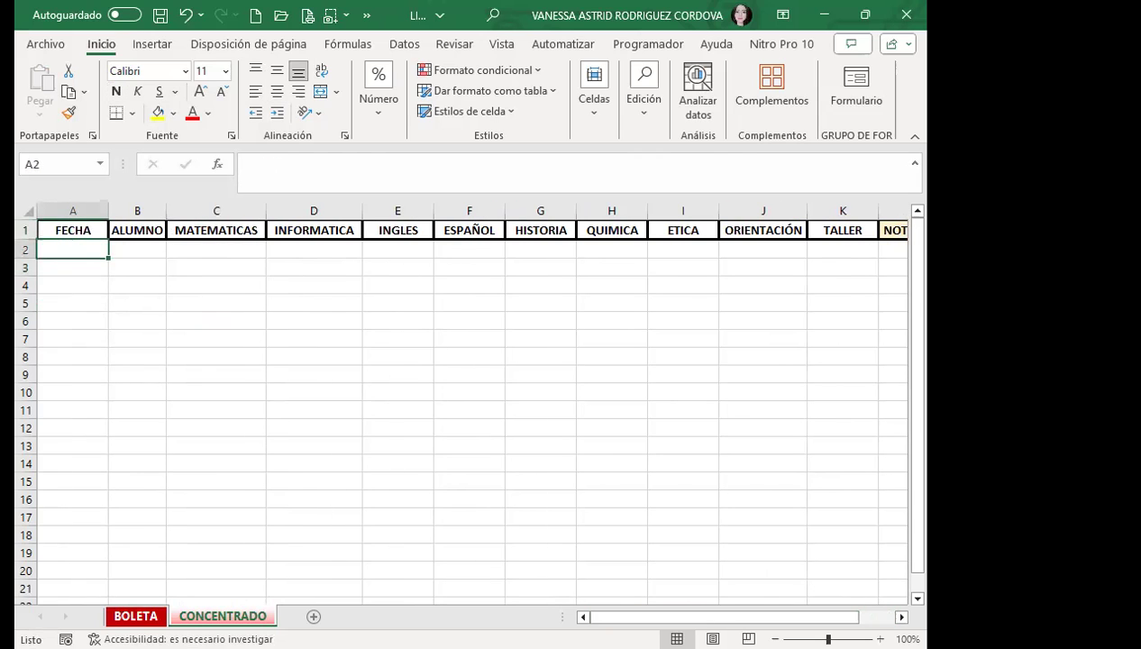
On the BOLETA sheet, check the NOTA MAX and NOTA MIN formulas in B13 and B14.
{"action": "left_click", "coordinate": [135, 615]}
{"action": "left_click", "coordinate": [364, 423]}
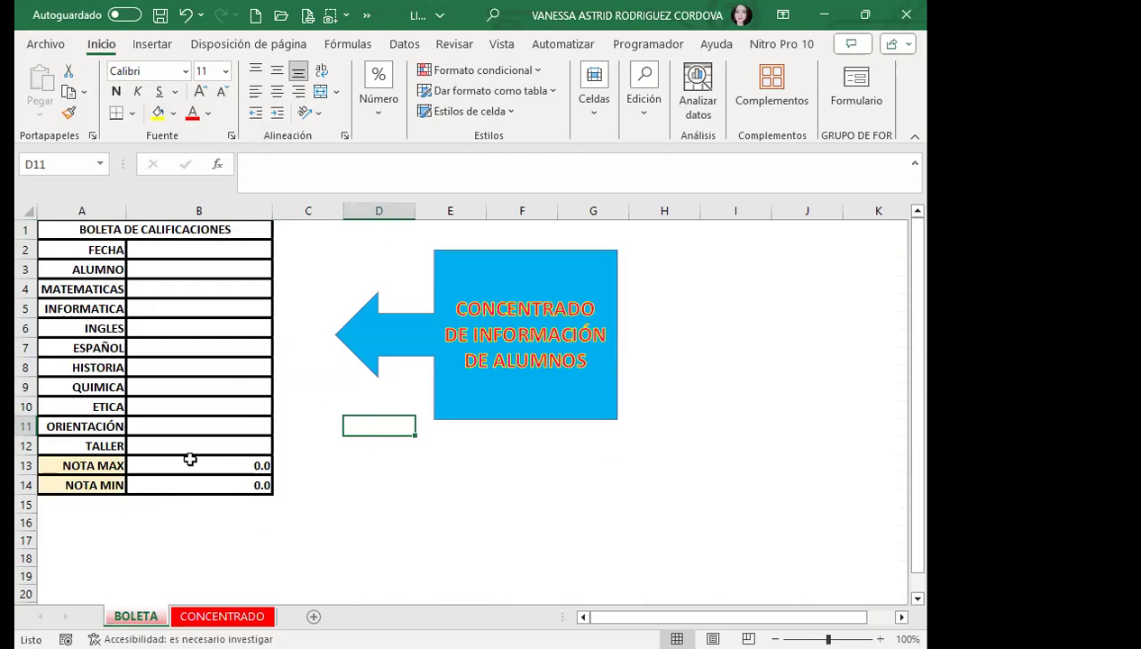
{"action": "left_click", "coordinate": [70, 465]}
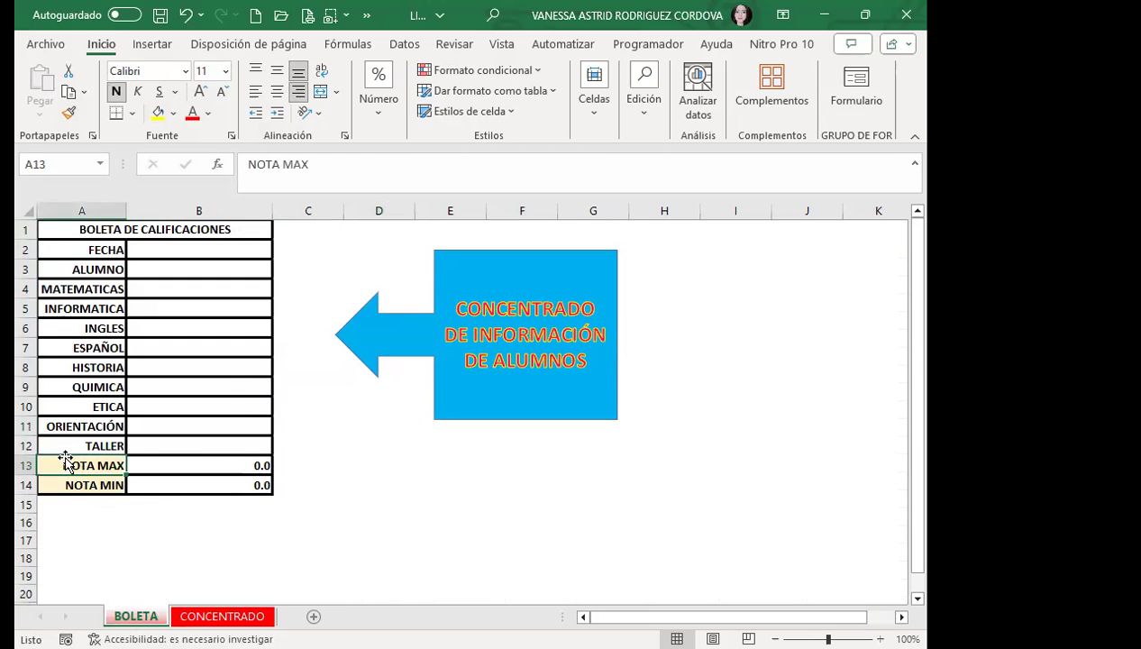
{"action": "left_click", "coordinate": [66, 485]}
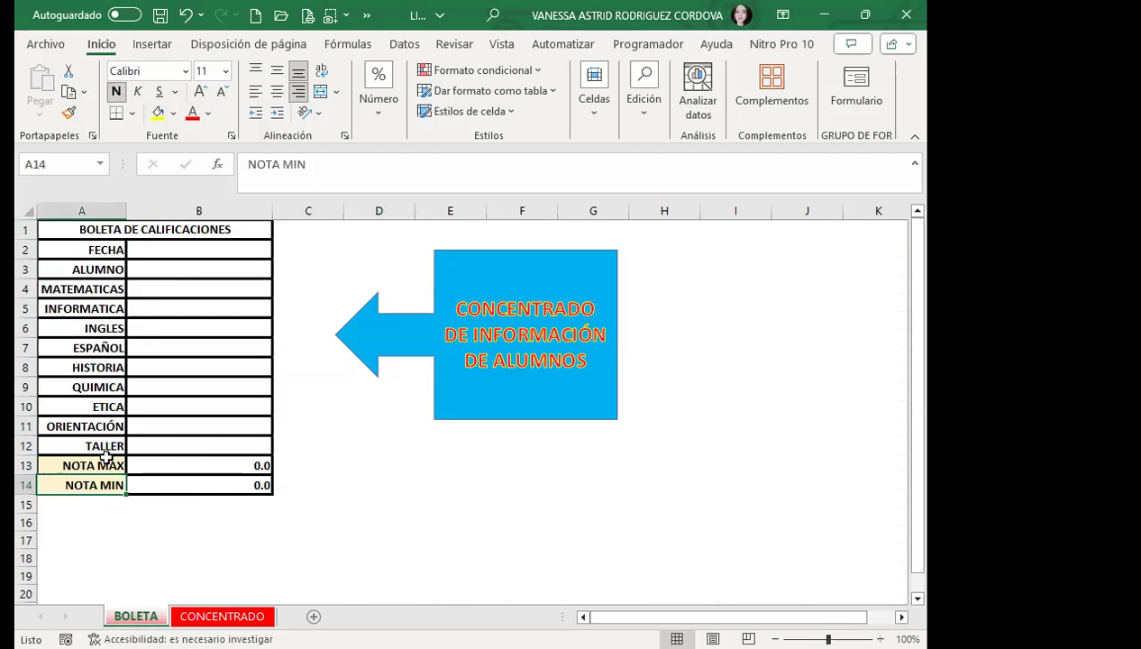
{"action": "left_click", "coordinate": [184, 462]}
{"action": "left_click", "coordinate": [213, 486]}
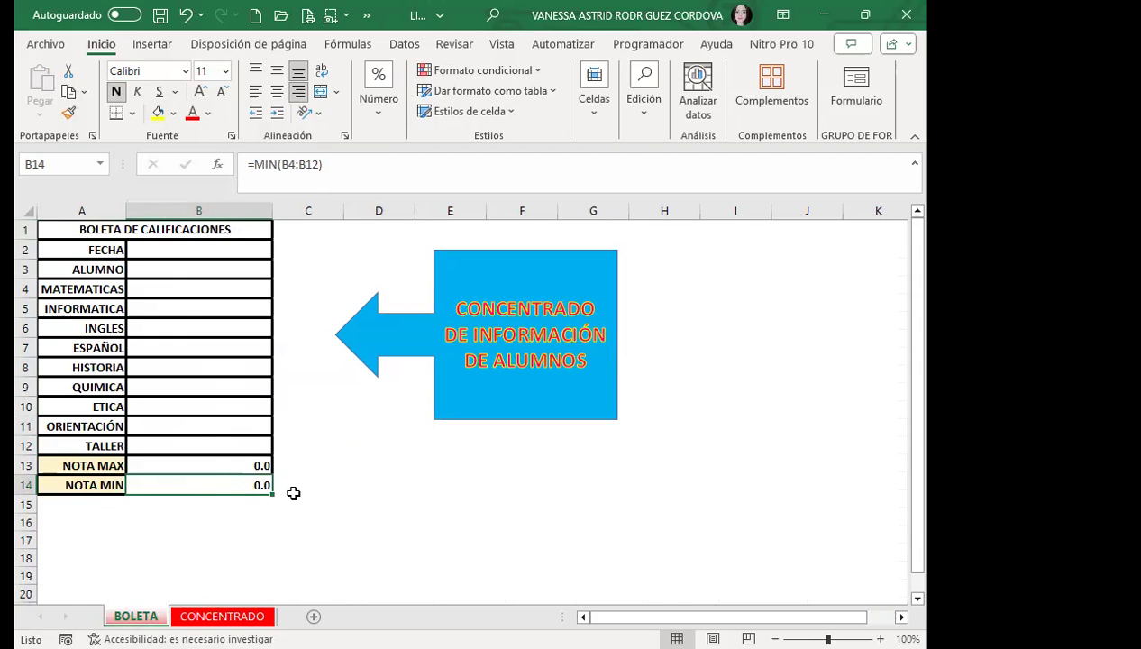
{"action": "left_click", "coordinate": [228, 462]}
{"action": "left_click", "coordinate": [217, 479]}
Select cell B2 and bring up the Grabar macro dialog from Vista > Macros.
{"action": "left_click_drag", "start_coordinate": [251, 357], "coordinate": [243, 326]}
{"action": "left_click_drag", "start_coordinate": [232, 249], "coordinate": [227, 445]}
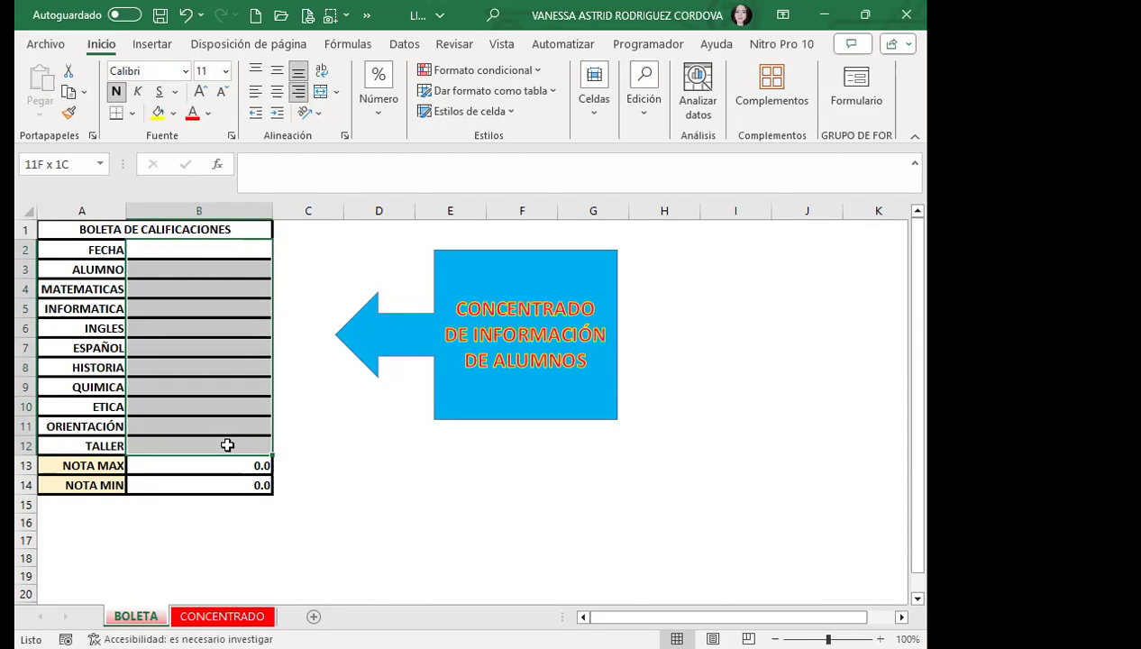
{"action": "left_click_drag", "start_coordinate": [227, 445], "coordinate": [227, 445]}
{"action": "left_click", "coordinate": [229, 251]}
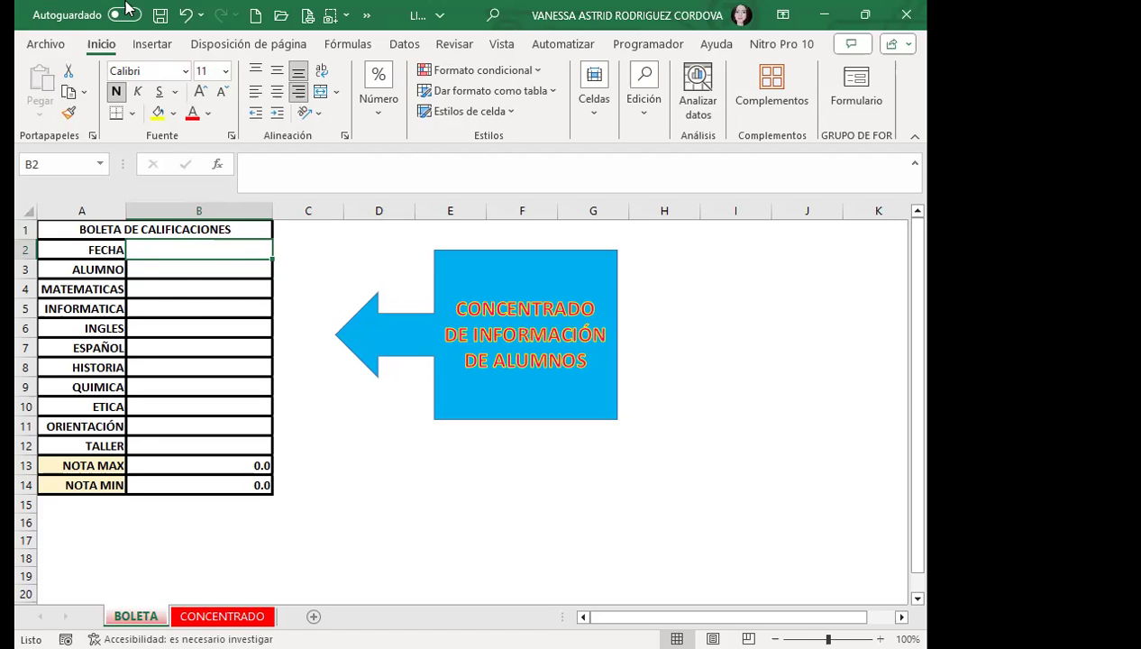
{"action": "left_click", "coordinate": [501, 45]}
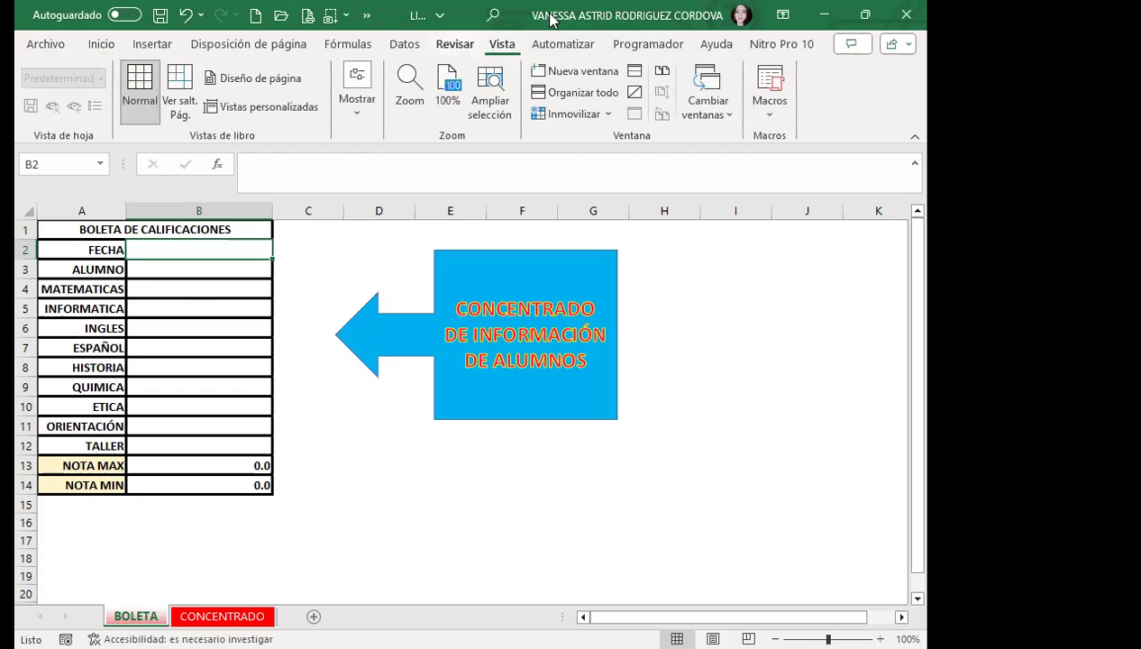
{"action": "left_click", "coordinate": [763, 108]}
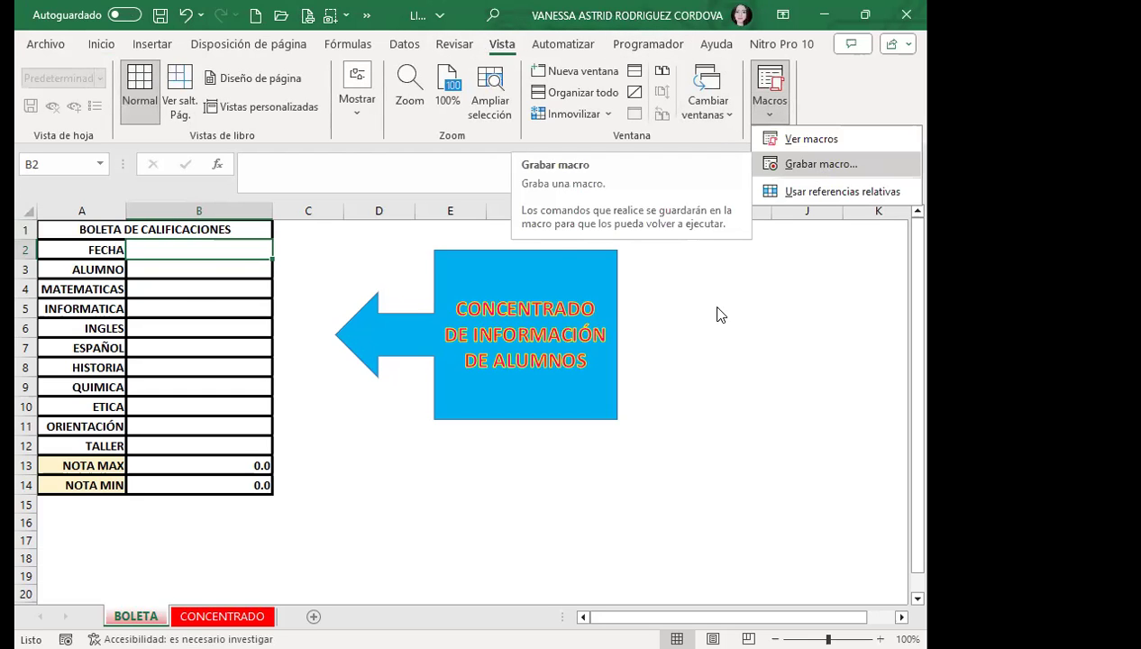
{"action": "left_click", "coordinate": [820, 164]}
Name the macro CONCENTRADO, stored in this workbook, and start recording.
{"action": "type", "text": "CONCENTRADO"}
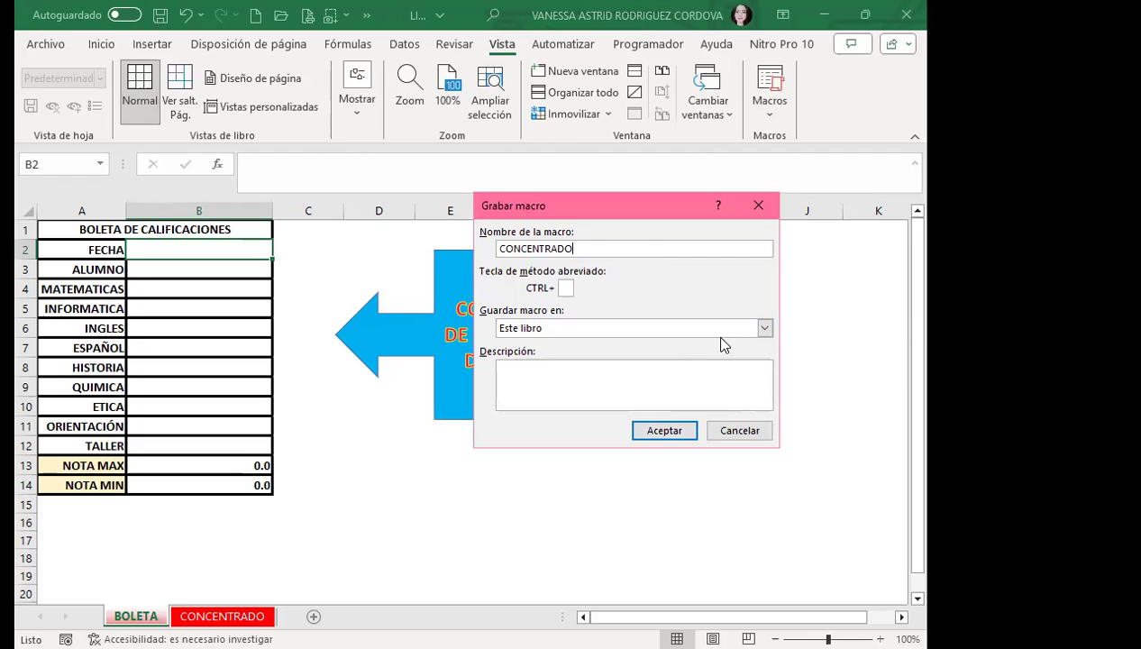
{"action": "left_click", "coordinate": [664, 433]}
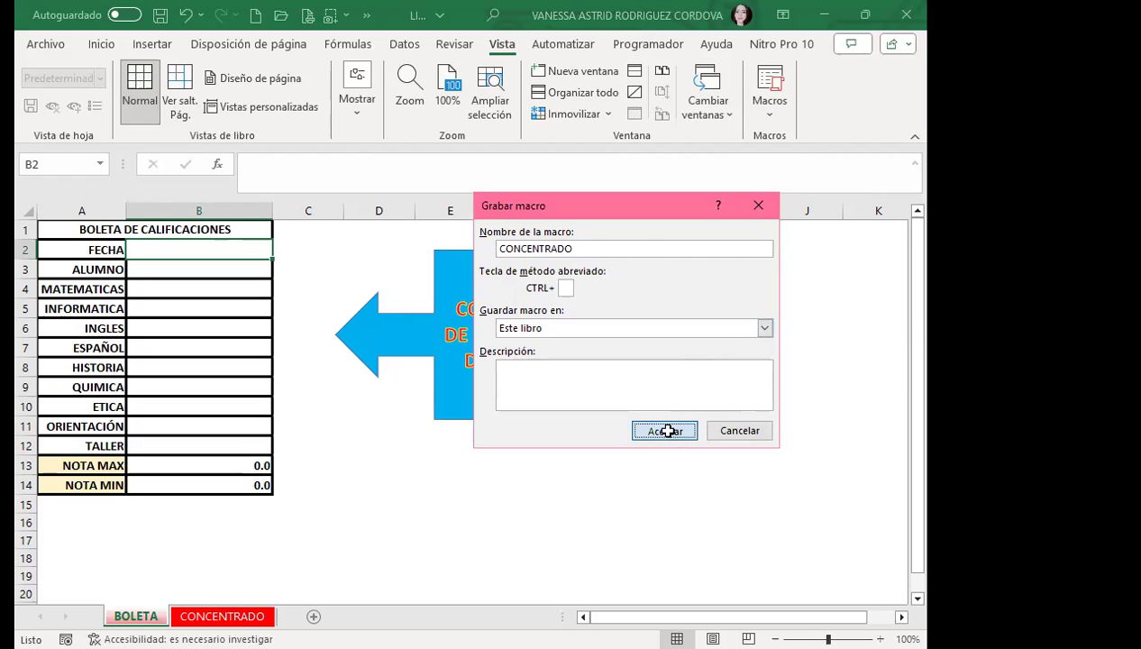
Copy the BOLETA values B2:B14 and select cell A20 on CONCENTRADO.
{"action": "left_click_drag", "start_coordinate": [237, 244], "coordinate": [223, 467]}
{"action": "left_click_drag", "start_coordinate": [218, 475], "coordinate": [216, 477]}
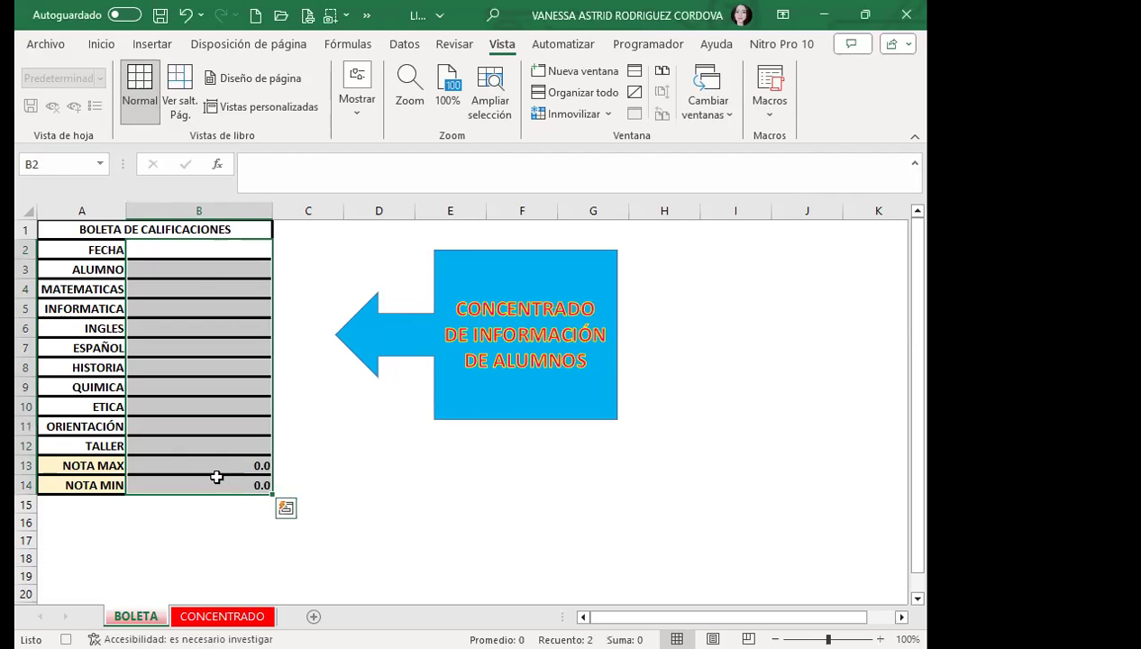
{"action": "key", "text": "ctrl+c"}
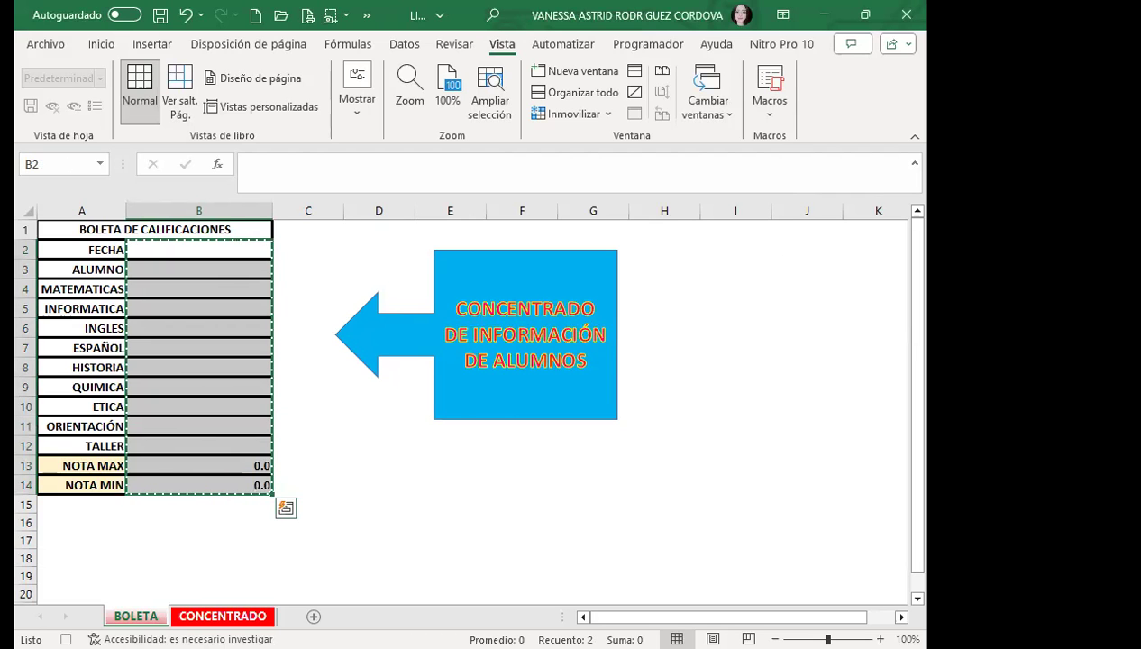
{"action": "left_click", "coordinate": [223, 615]}
{"action": "scroll", "coordinate": [108, 405], "scroll_direction": "down", "scroll_amount": 3}
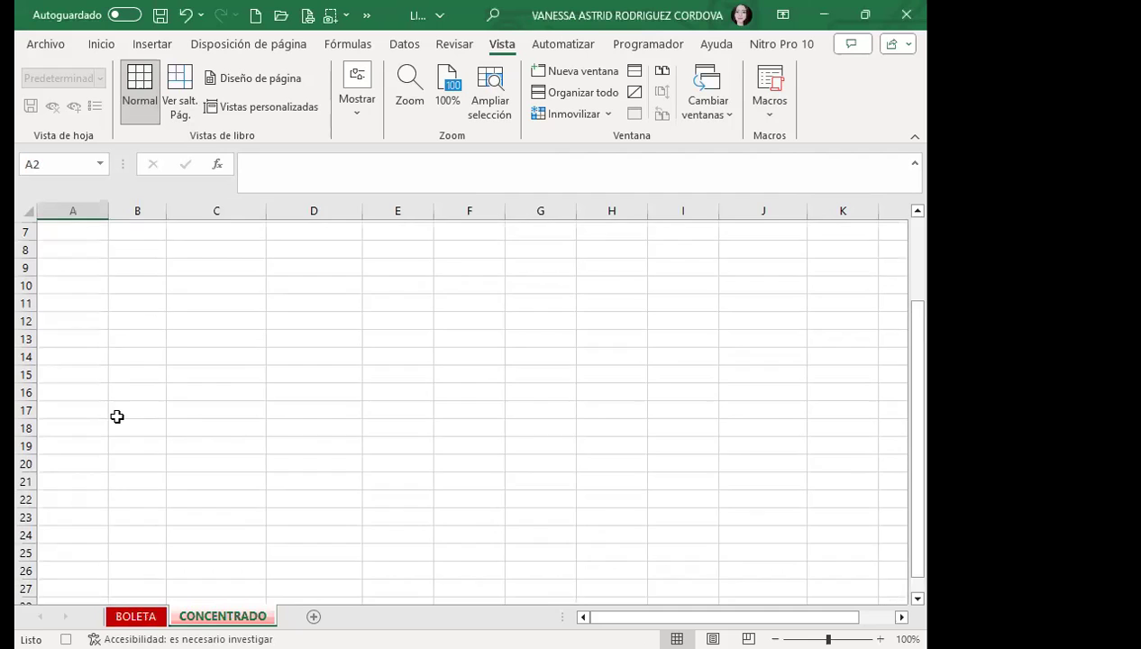
{"action": "left_click", "coordinate": [63, 412]}
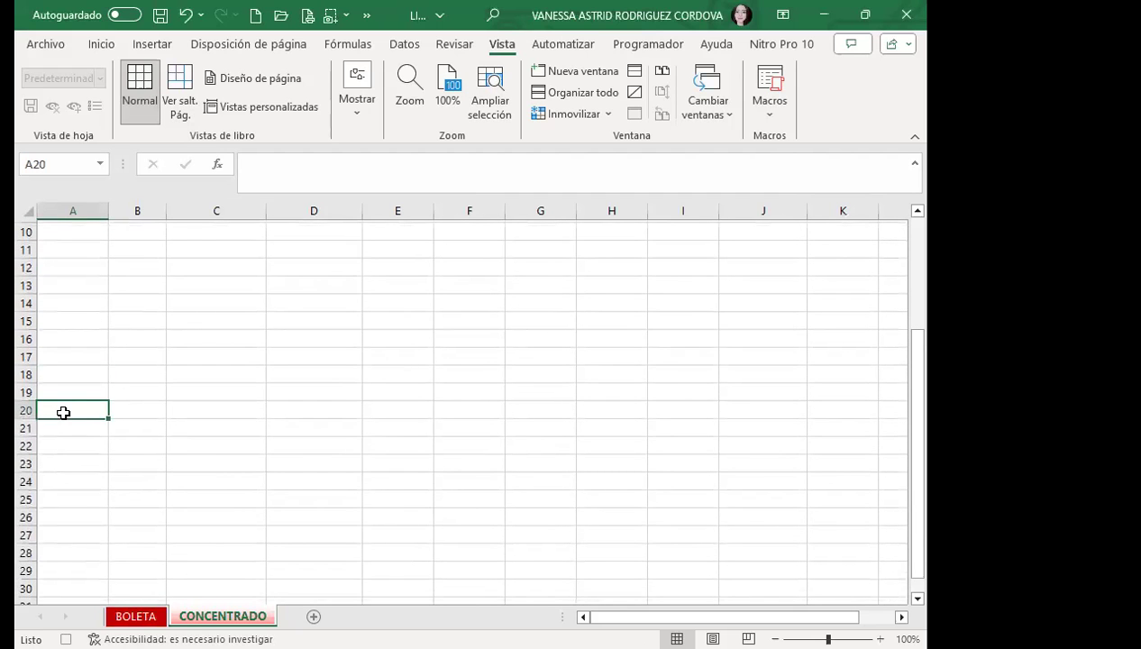
Paste the values transposed into row 20 via Pegado especial, then select A1:M20.
{"action": "left_click", "coordinate": [101, 44]}
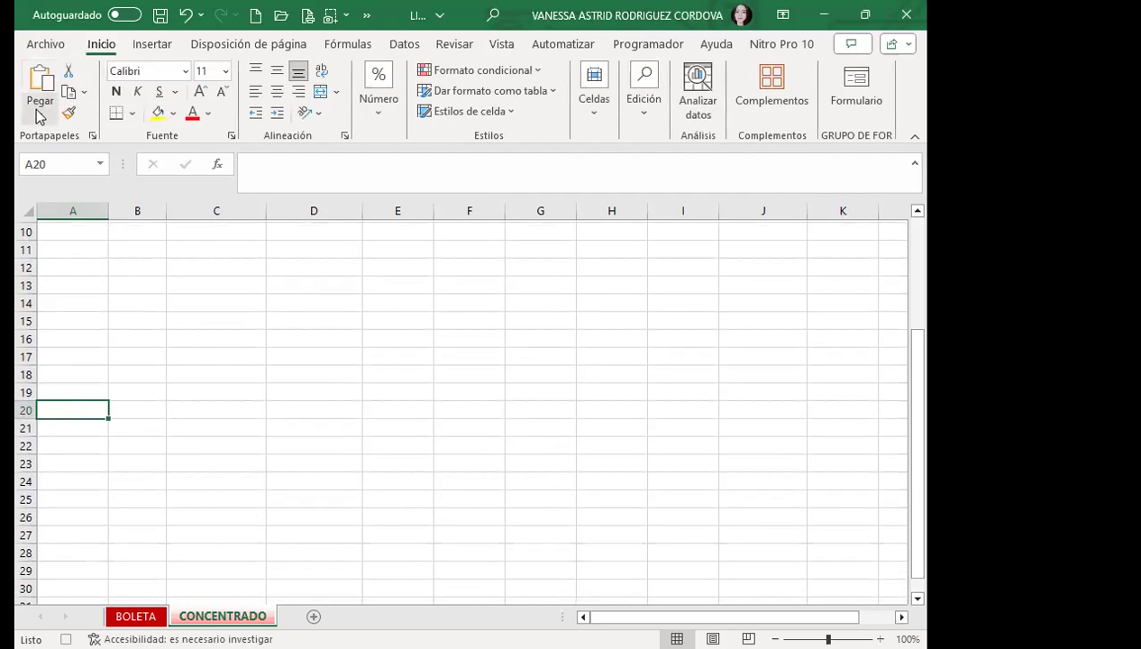
{"action": "left_click", "coordinate": [39, 113]}
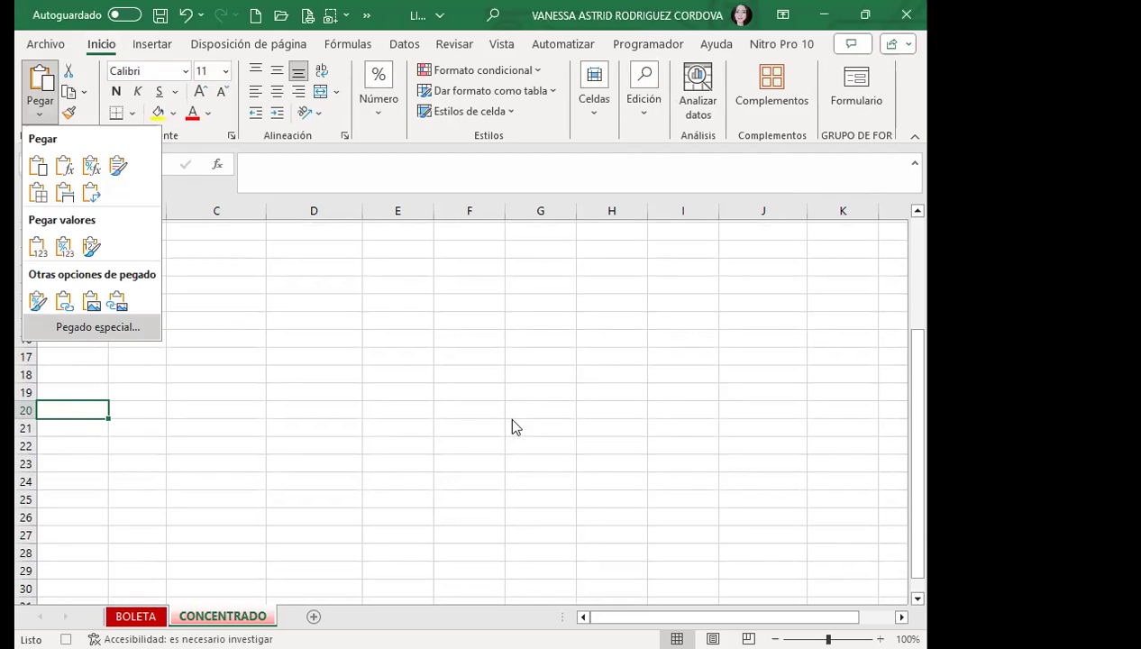
{"action": "key", "text": "Return"}
{"action": "left_click", "coordinate": [640, 451]}
{"action": "left_click", "coordinate": [710, 476]}
{"action": "left_click_drag", "start_coordinate": [65, 233], "coordinate": [802, 306]}
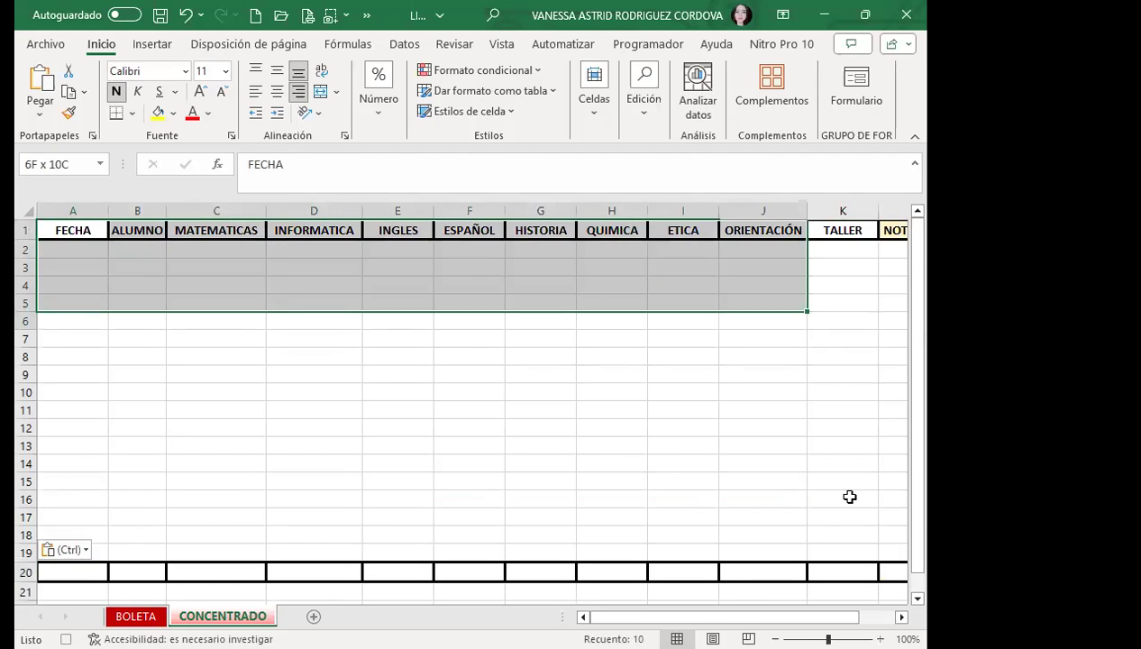
{"action": "key", "text": "ctrl+shift+End"}
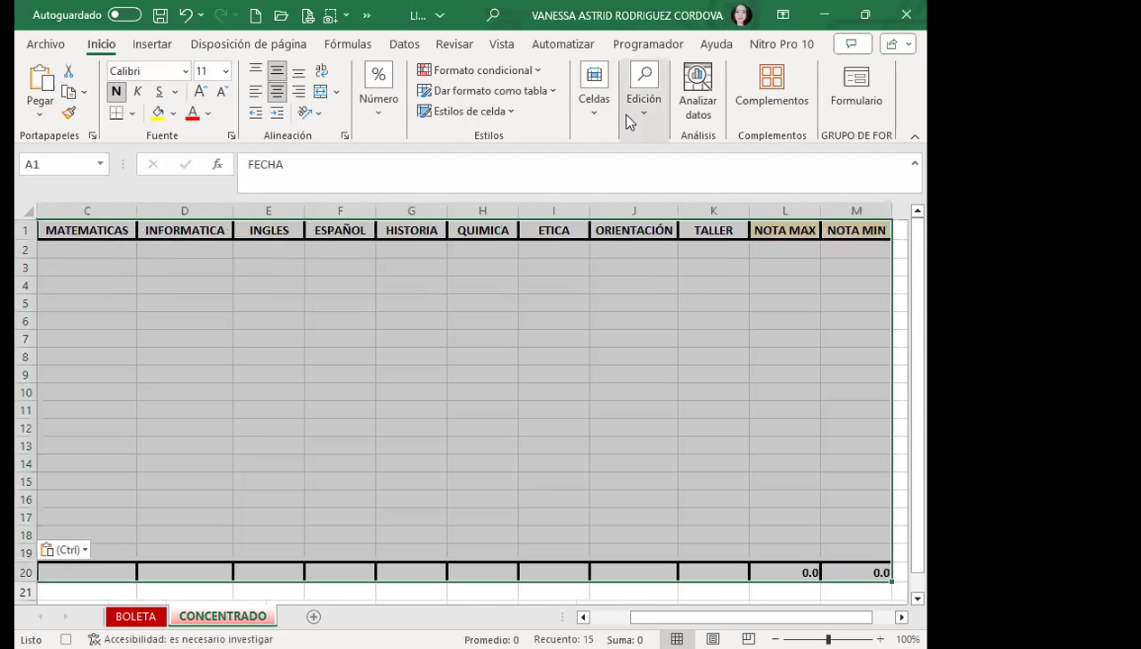
Custom-sort the CONCENTRADO table by ALUMNO A to Z with headers, then select A2.
{"action": "left_click", "coordinate": [644, 119]}
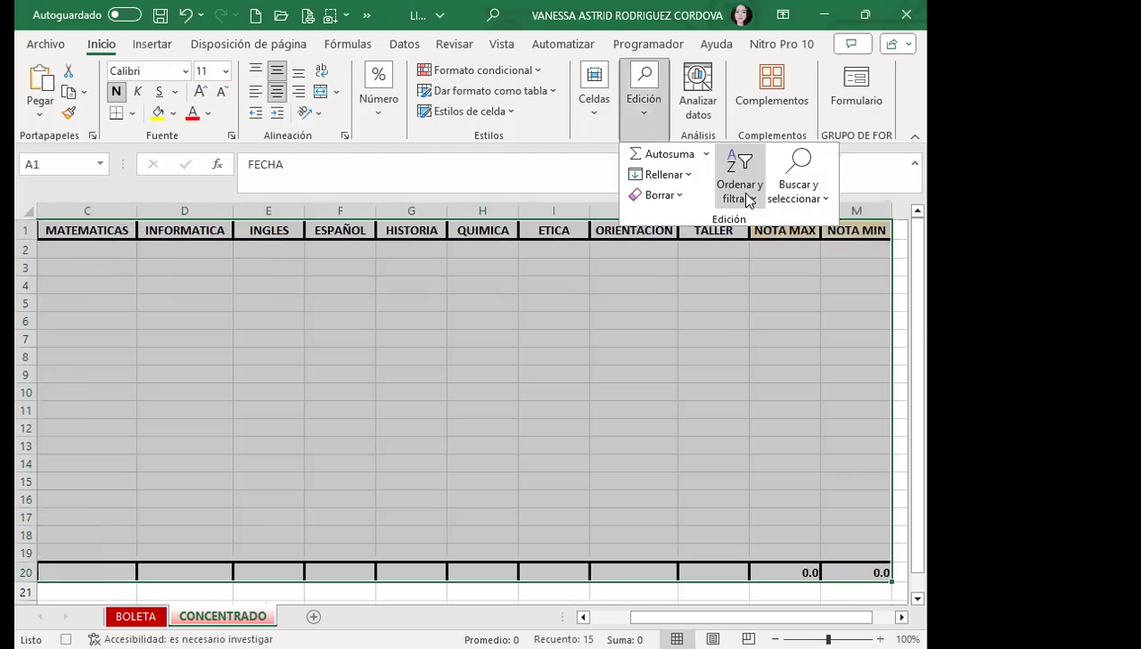
{"action": "left_click", "coordinate": [746, 194]}
{"action": "left_click", "coordinate": [774, 276]}
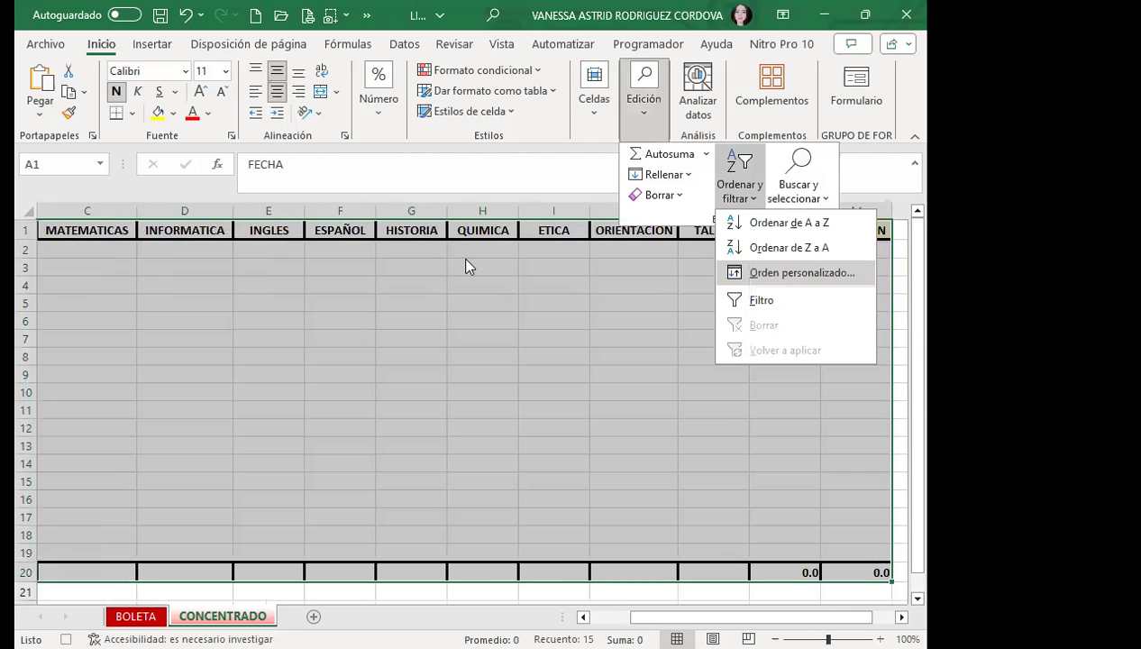
{"action": "left_click", "coordinate": [759, 257]}
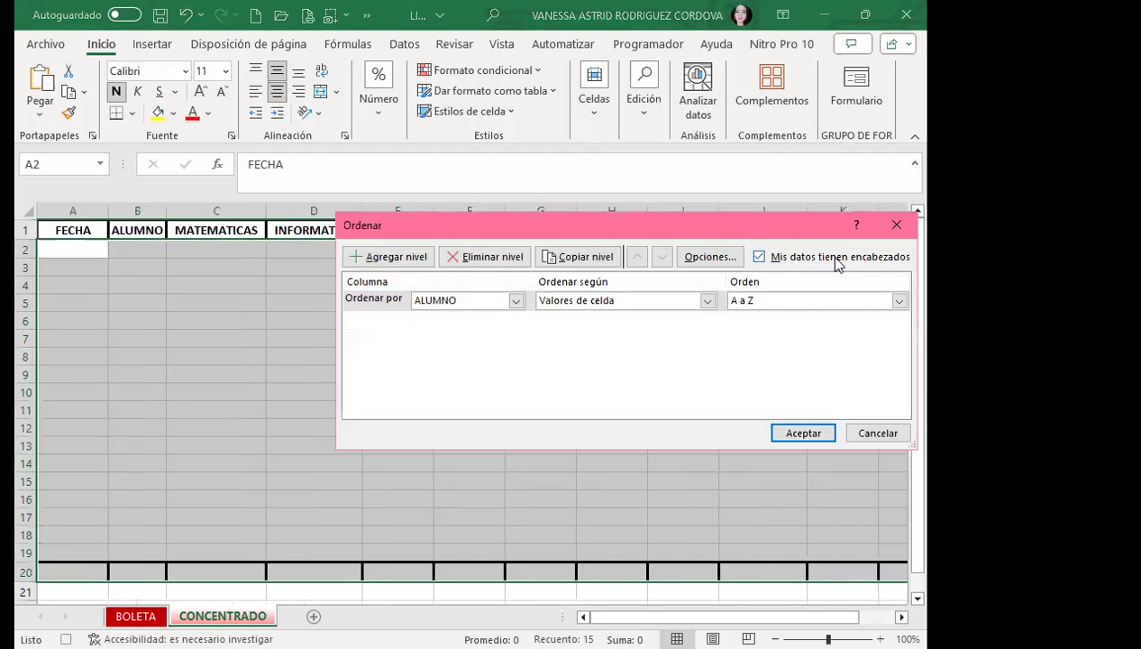
{"action": "left_click", "coordinate": [515, 300]}
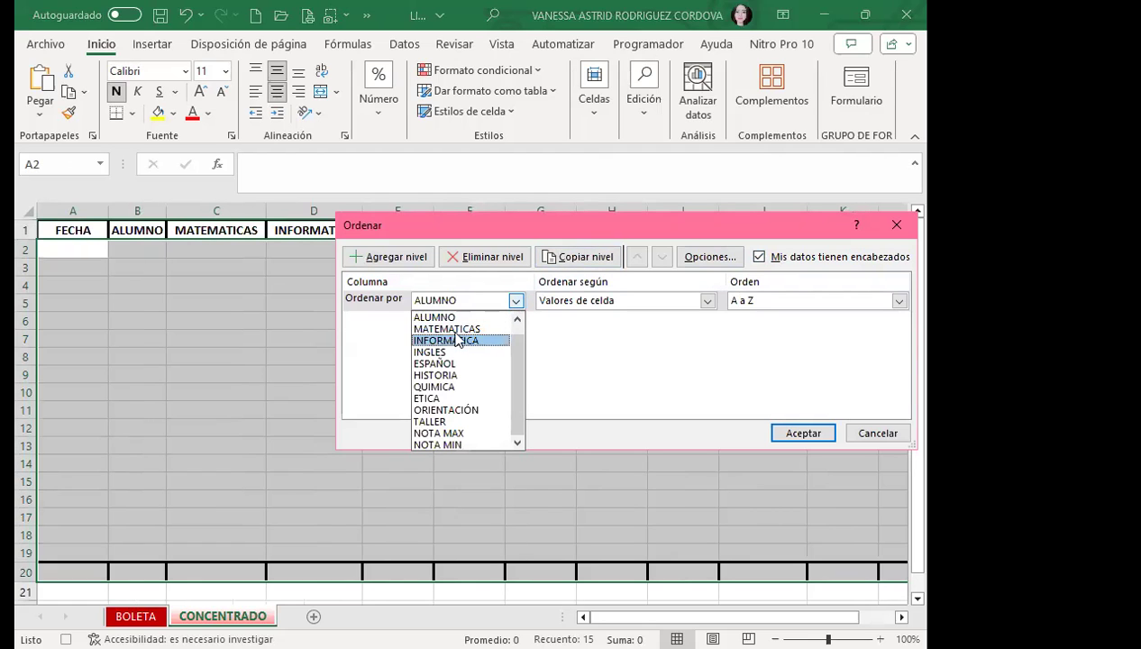
{"action": "left_click", "coordinate": [449, 320]}
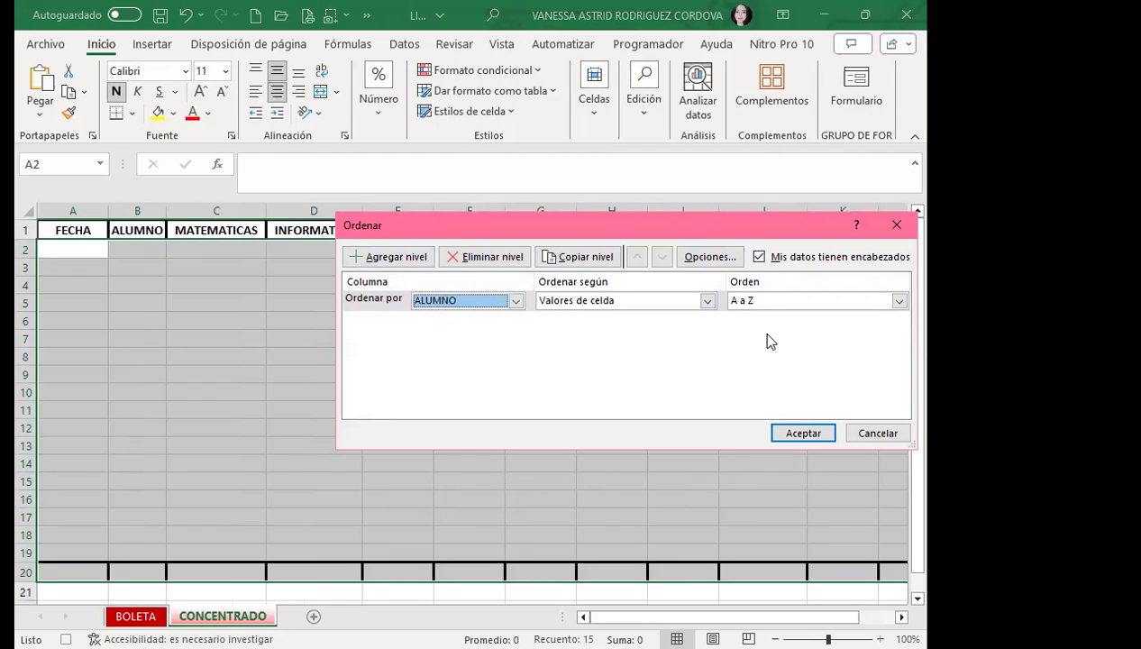
{"action": "left_click", "coordinate": [800, 434]}
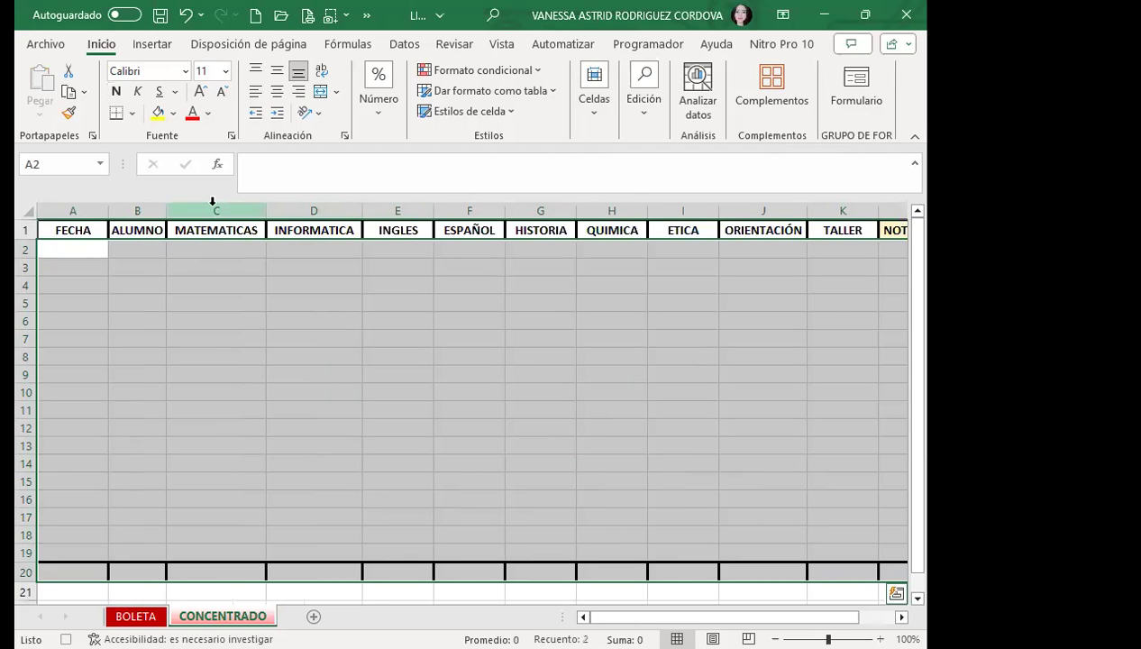
{"action": "left_click", "coordinate": [69, 251]}
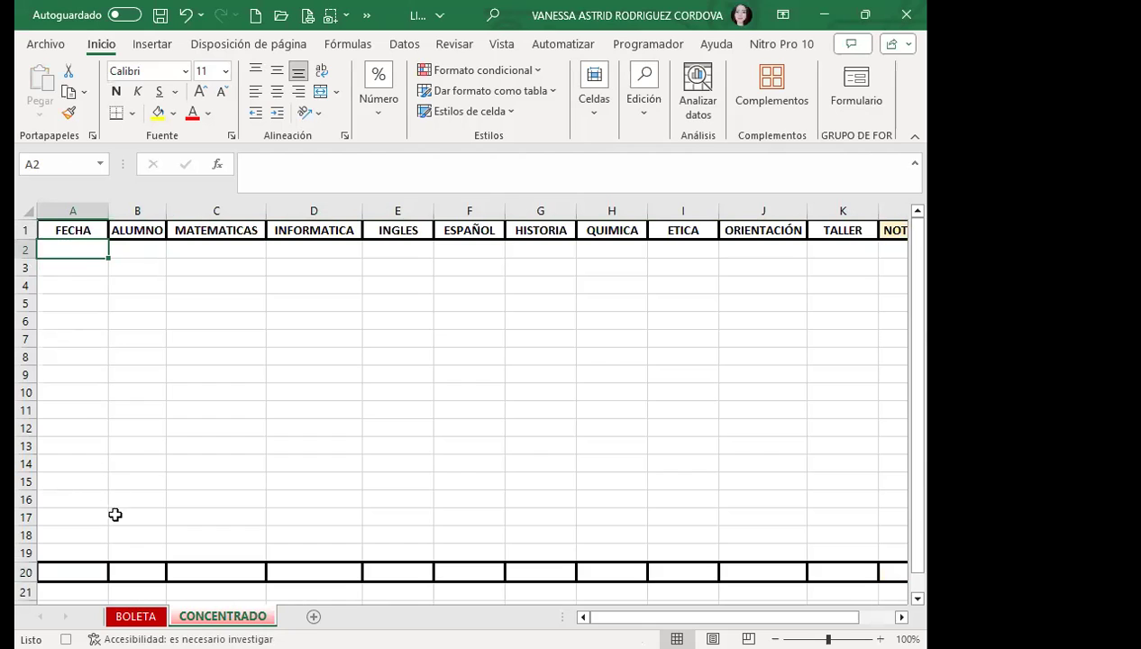
Return to BOLETA, highlight the input cells B2:B12, and leave B2 selected.
{"action": "left_click", "coordinate": [141, 615]}
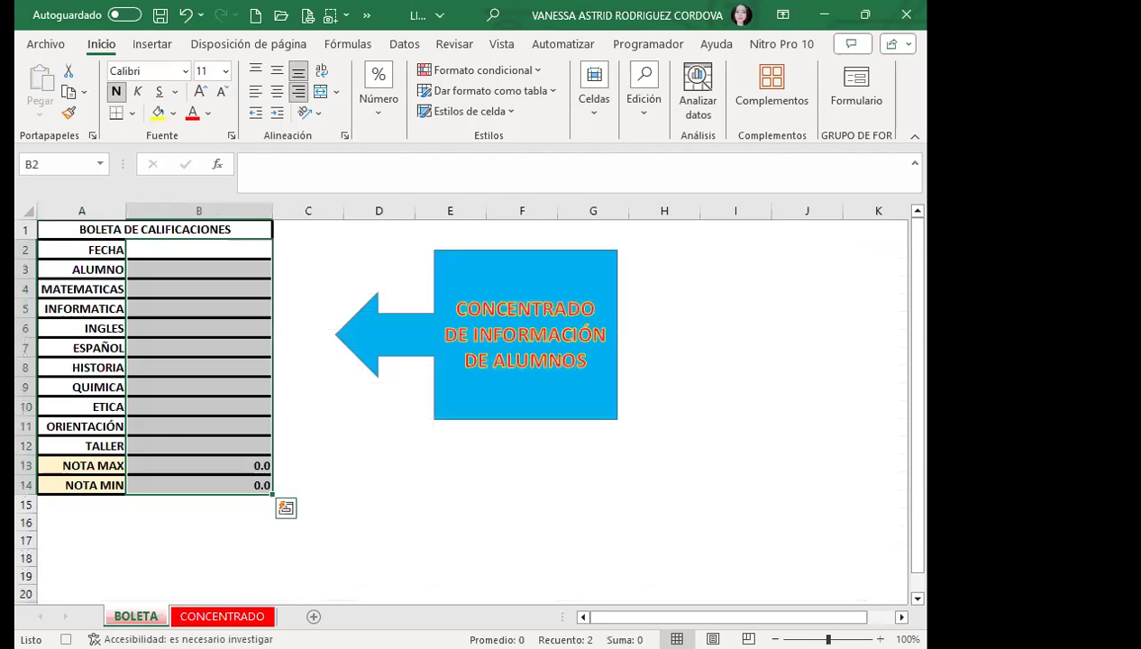
{"action": "left_click_drag", "start_coordinate": [180, 250], "coordinate": [186, 438]}
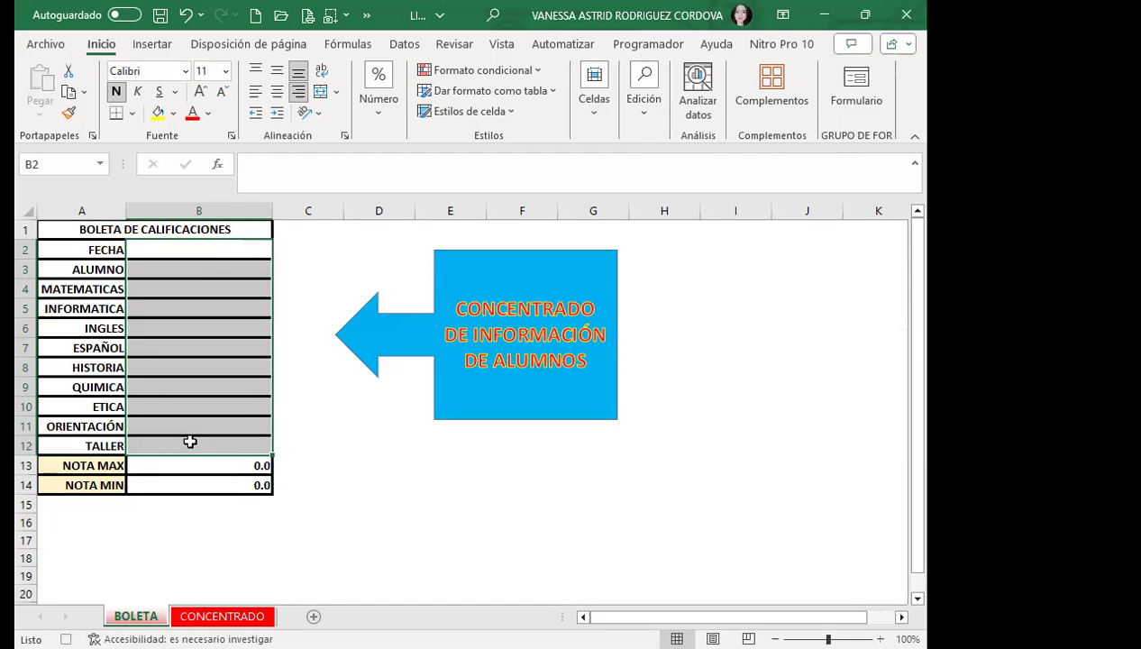
{"action": "left_click", "coordinate": [205, 245]}
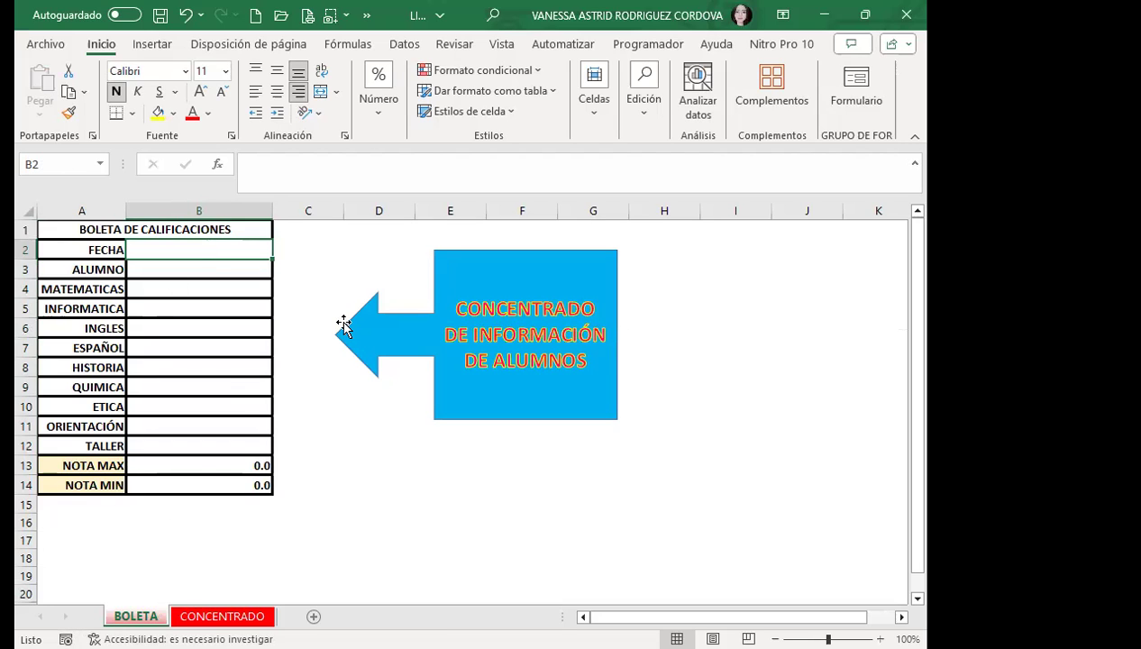
Assign the CONCENTRADO macro to the blue arrow shape via Asignar macro.
{"action": "left_click", "coordinate": [484, 410]}
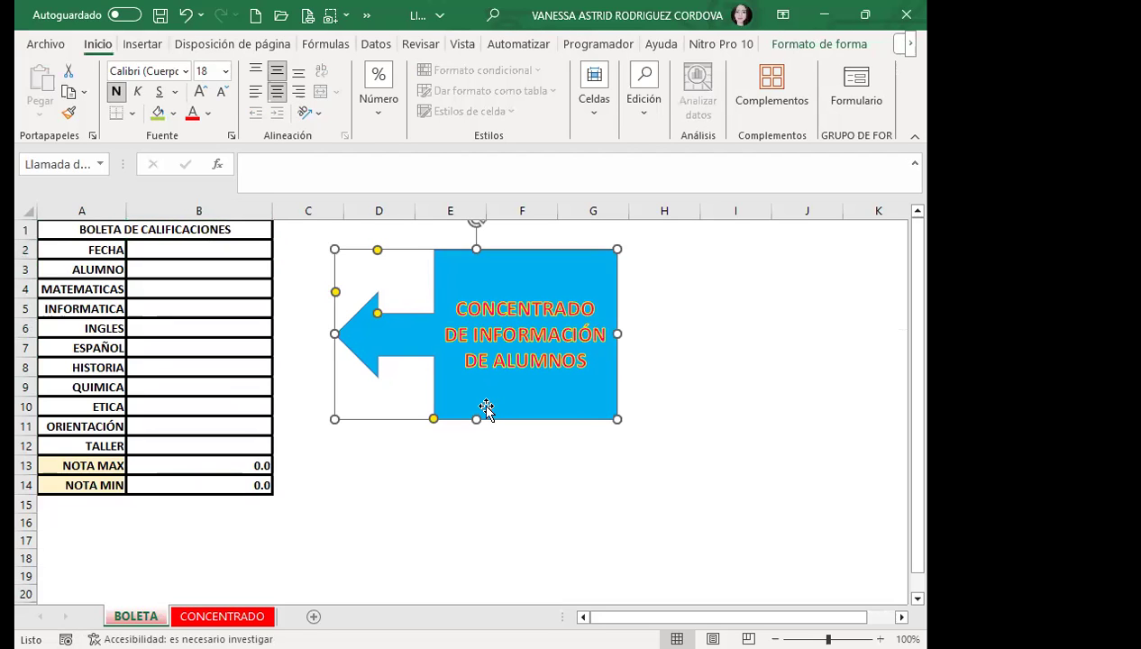
{"action": "right_click", "coordinate": [486, 410]}
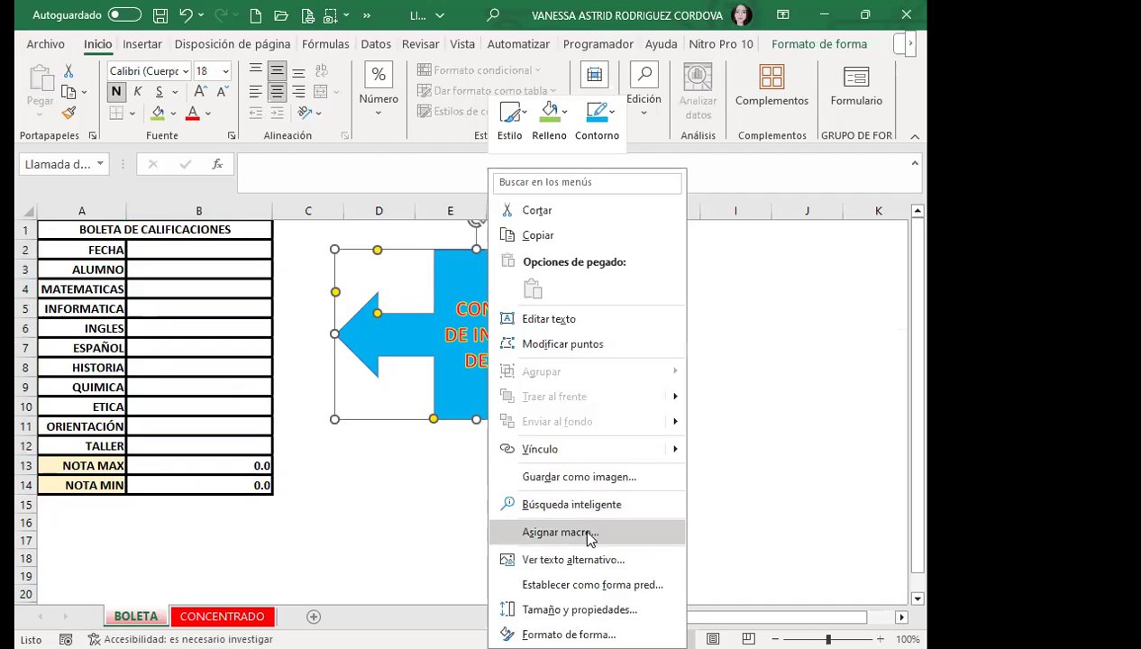
{"action": "left_click", "coordinate": [581, 533]}
{"action": "left_click", "coordinate": [383, 405]}
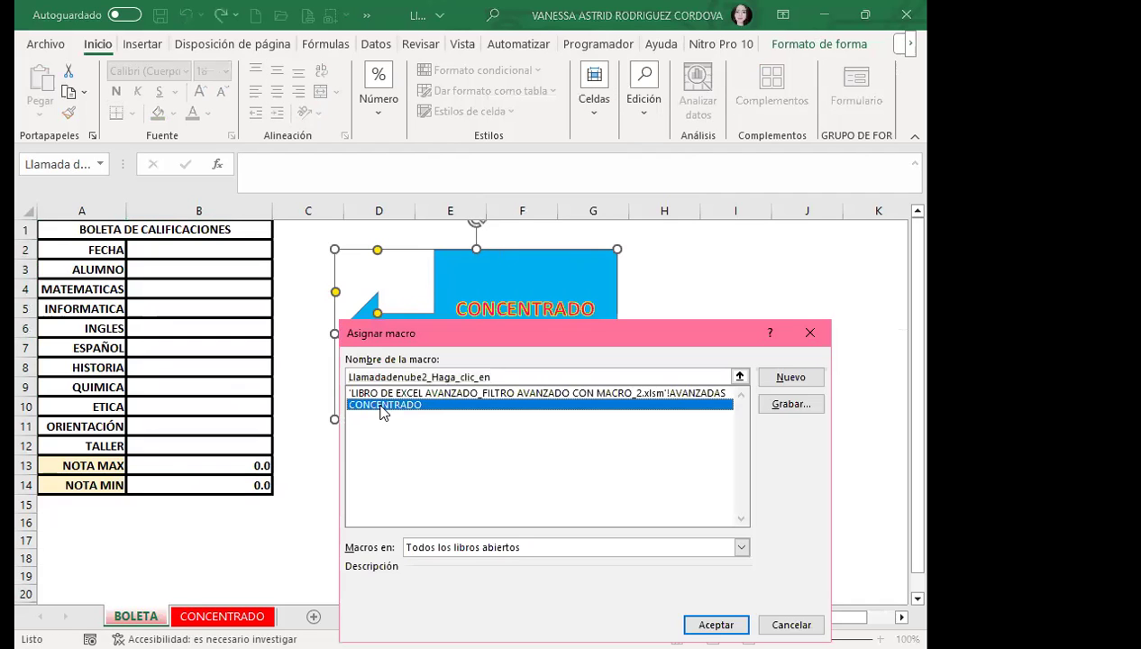
{"action": "left_click", "coordinate": [716, 625]}
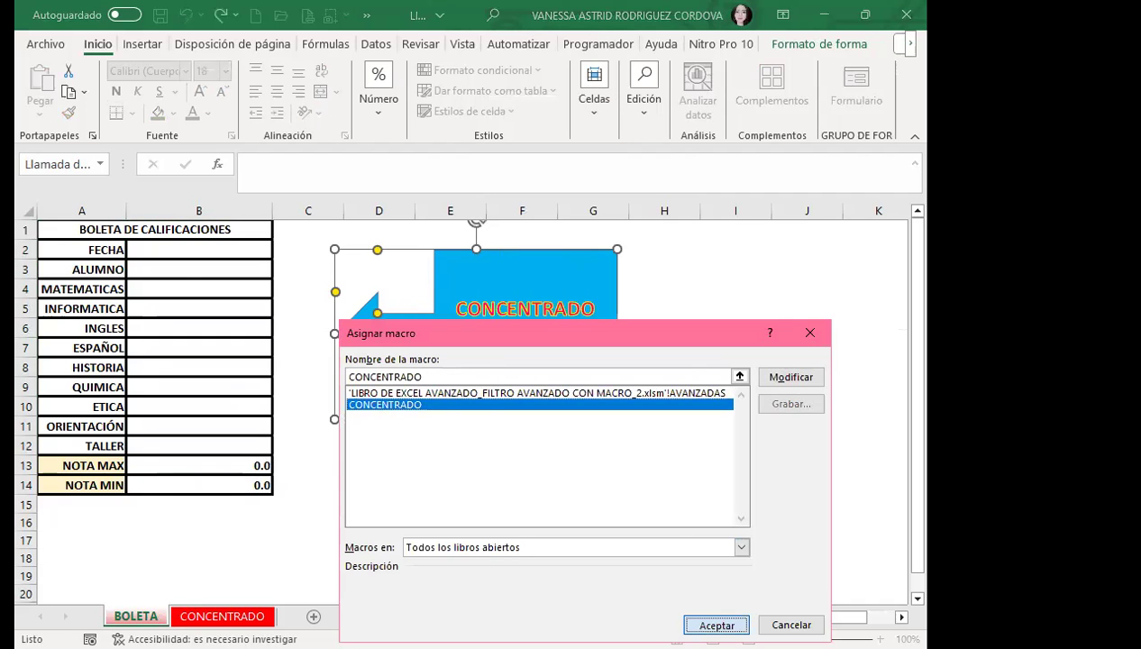
{"action": "left_click", "coordinate": [692, 380]}
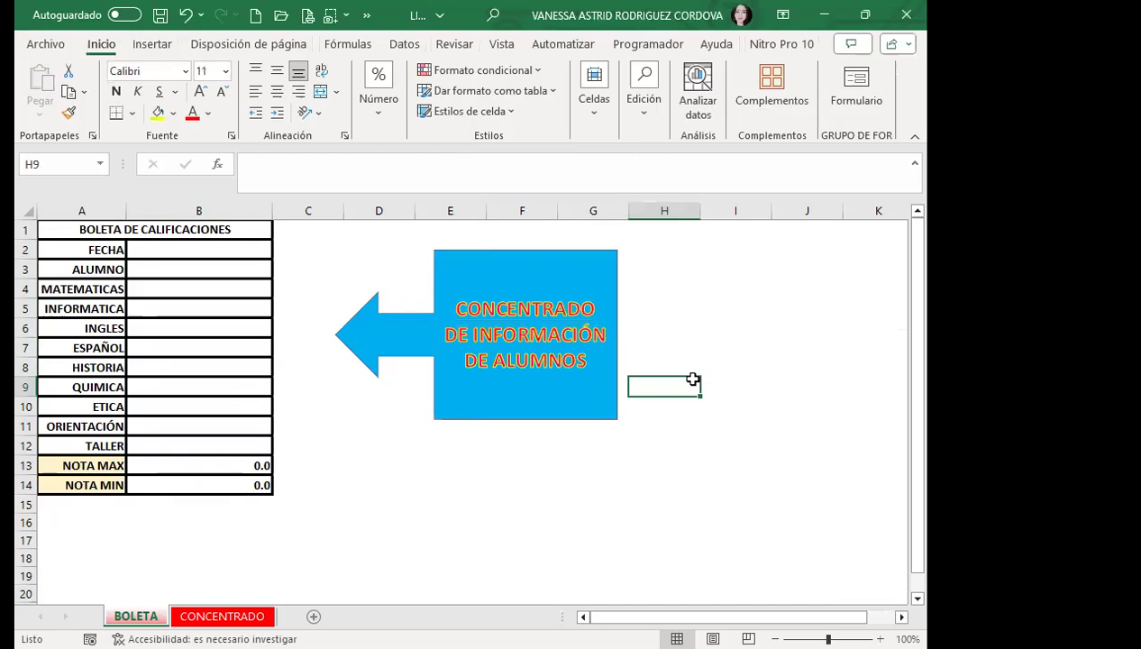
Enter the date 25/9/2023 in B2 and the student's full name in B3.
{"action": "left_click", "coordinate": [190, 245]}
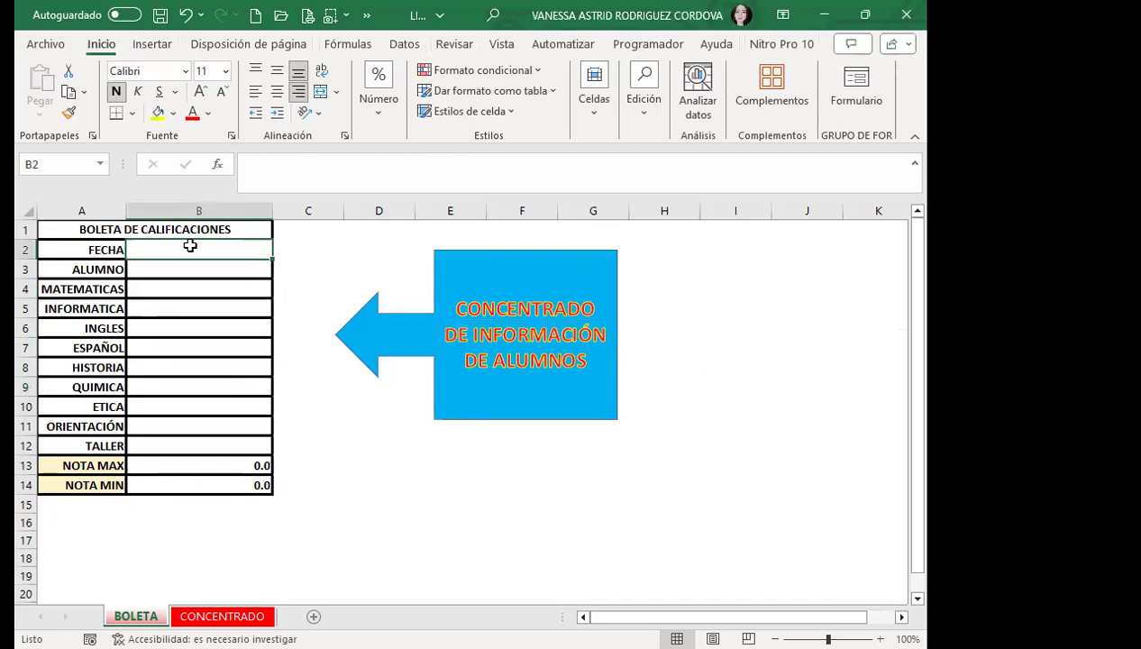
{"action": "type", "text": "25/"}
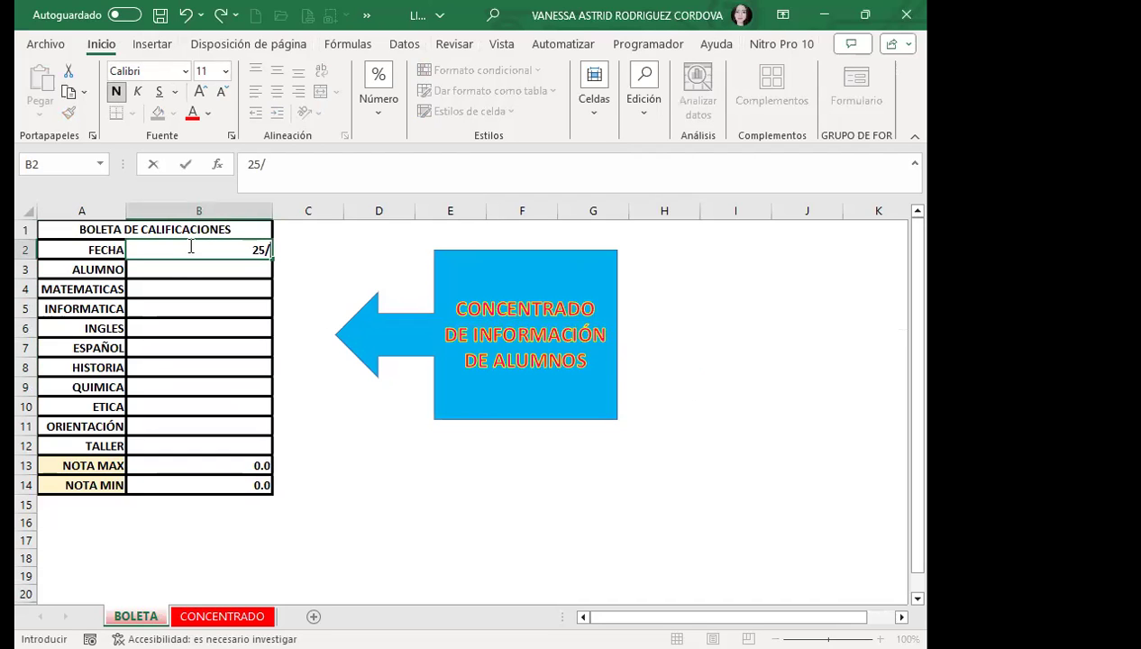
{"action": "type", "text": "9/2023"}
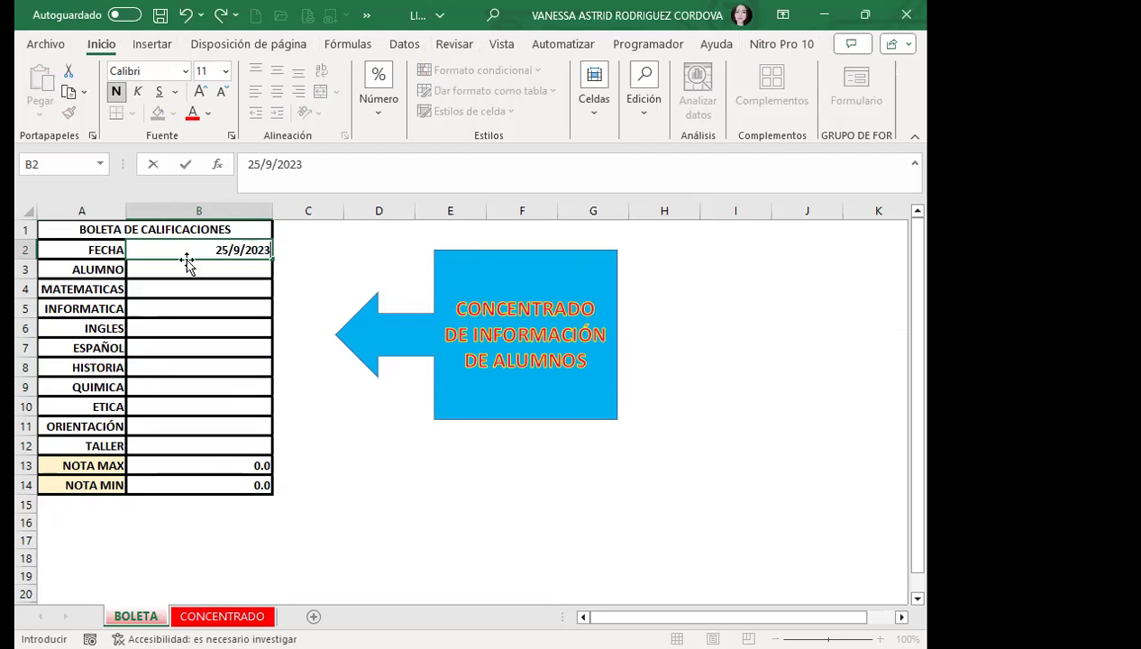
{"action": "left_click", "coordinate": [171, 269]}
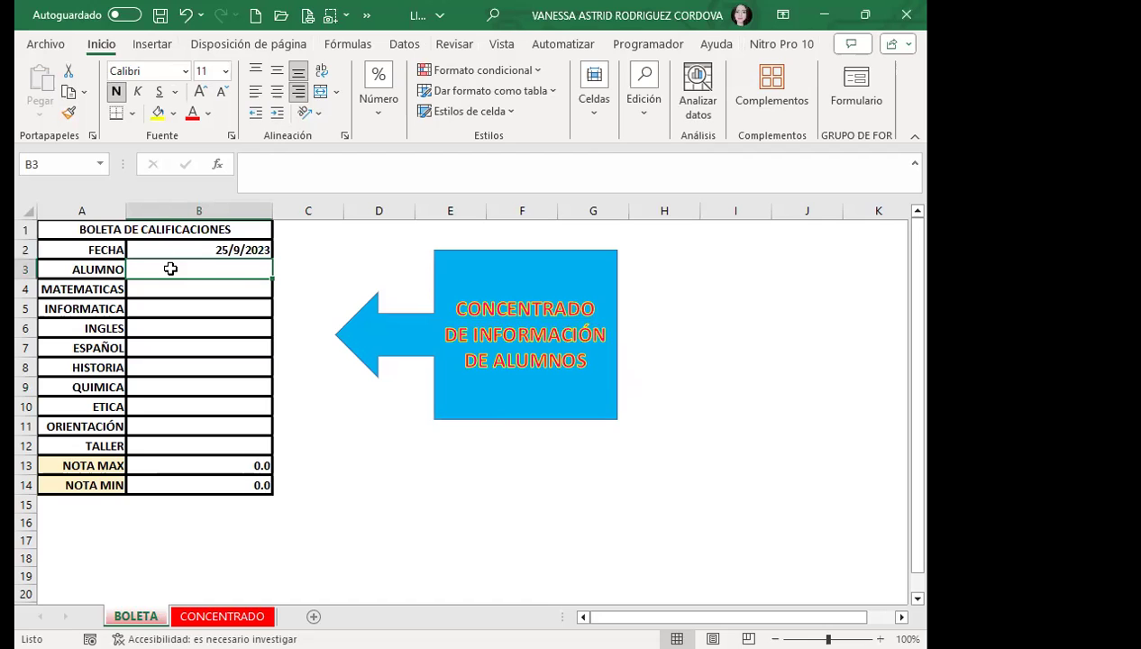
{"action": "key", "text": "Tab"}
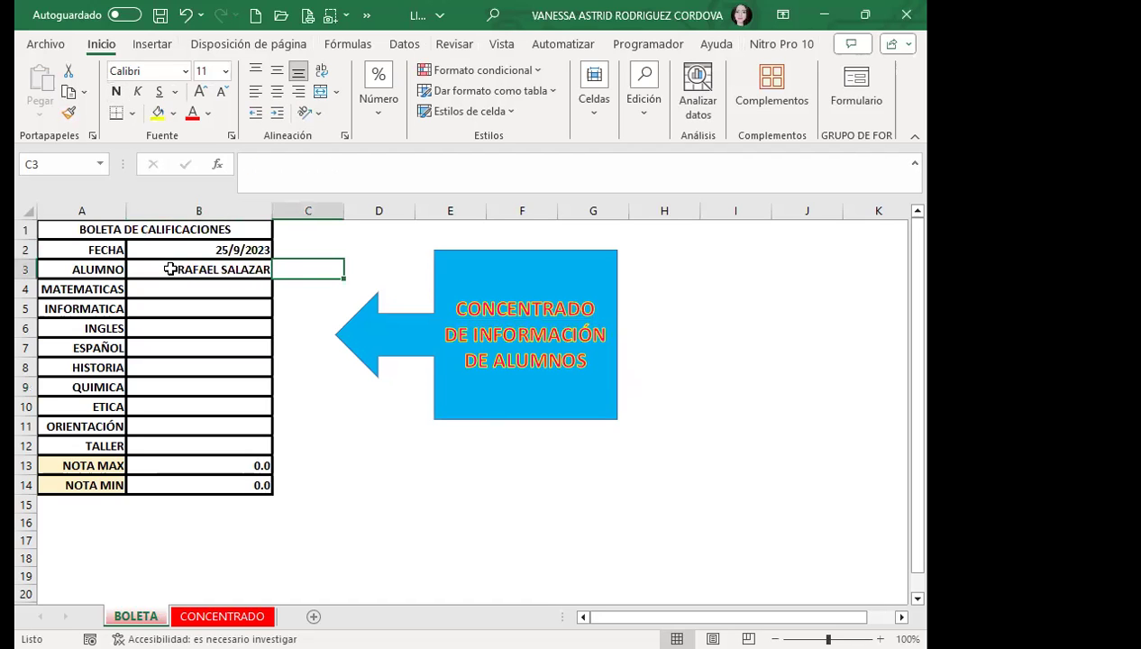
Enter the grades 1, 8, 5, 10, 6, 9, 8, 7 and 6 from MATEMATICAS to TALLER.
{"action": "left_click", "coordinate": [204, 286]}
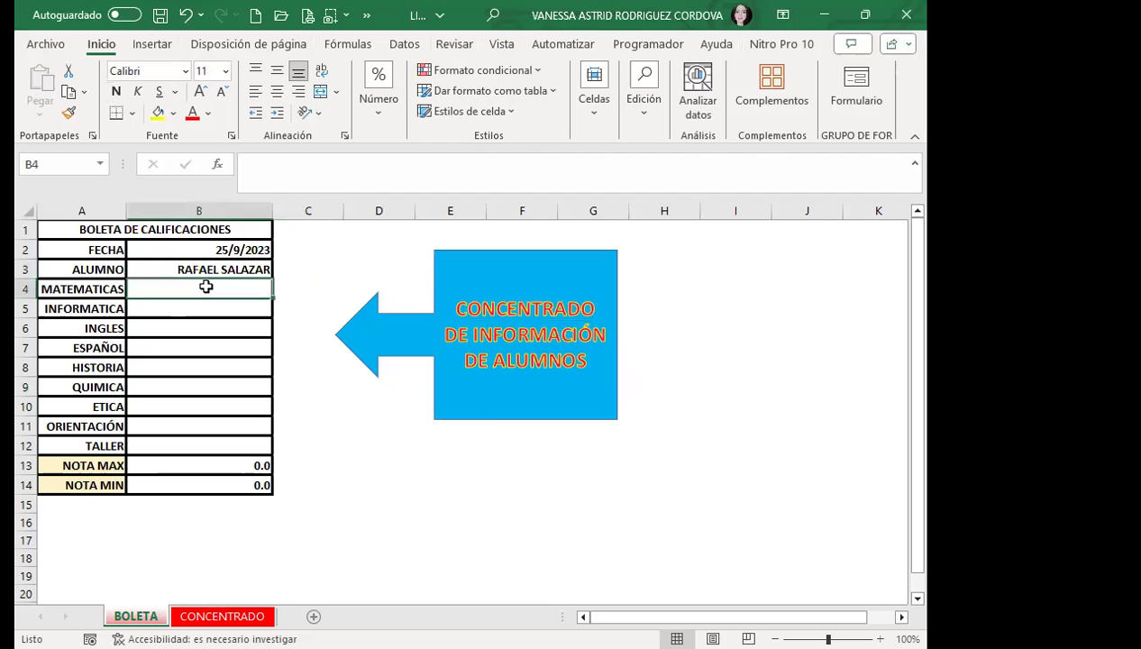
{"action": "type", "text": "1"}
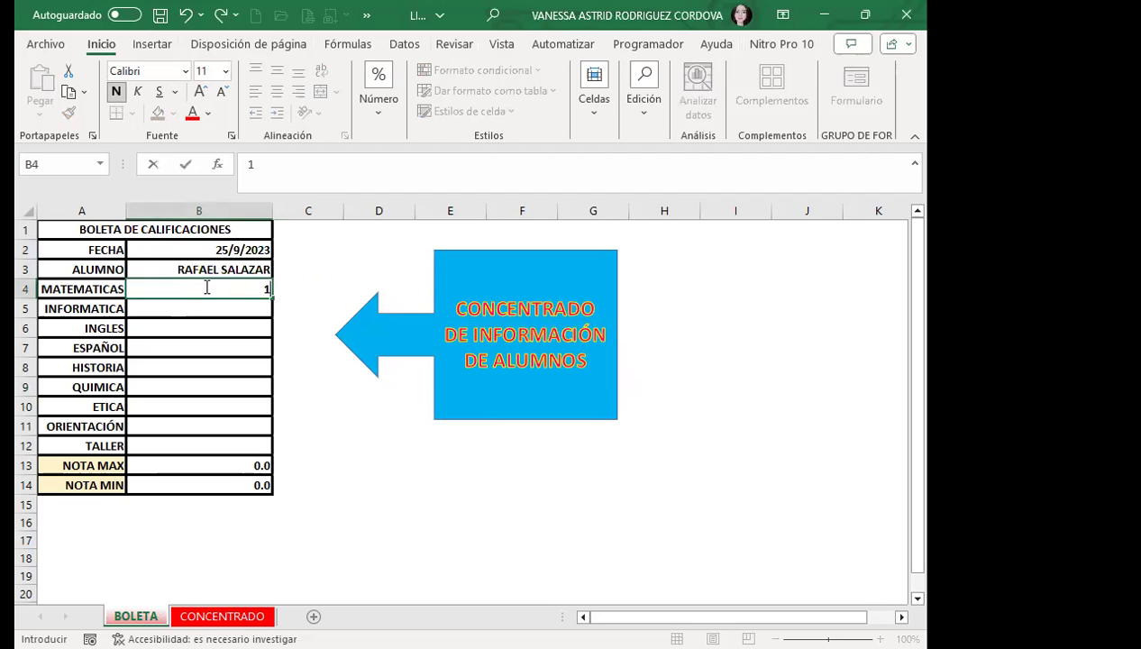
{"action": "key", "text": "Return"}
{"action": "type", "text": "8"}
{"action": "key", "text": "Return"}
{"action": "type", "text": "5"}
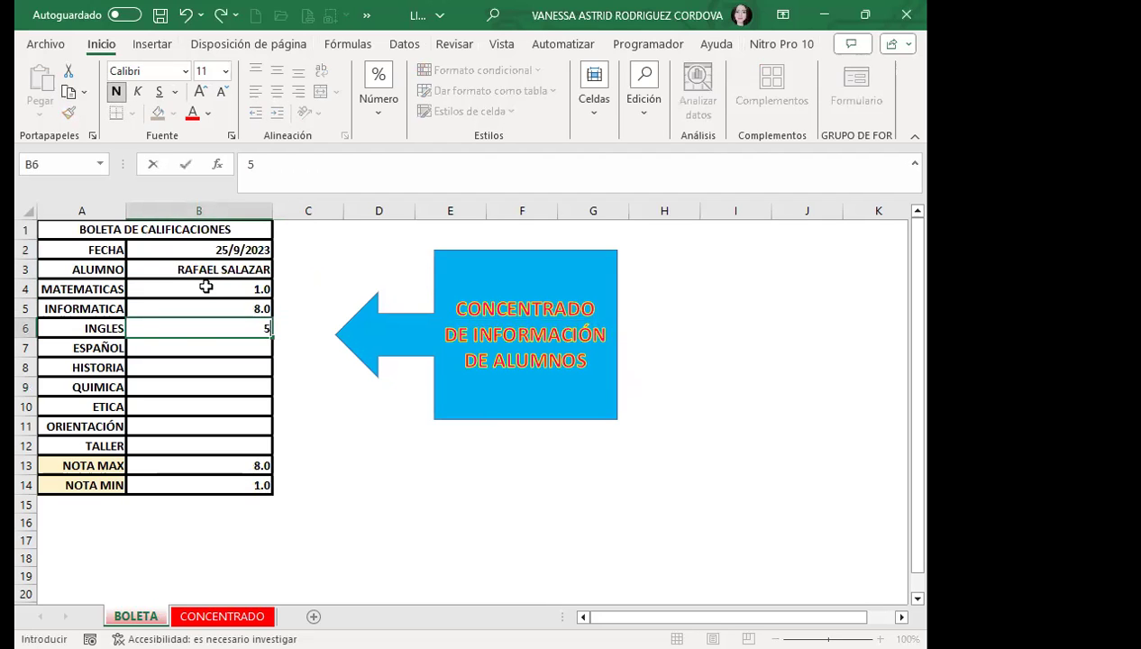
{"action": "key", "text": "Return"}
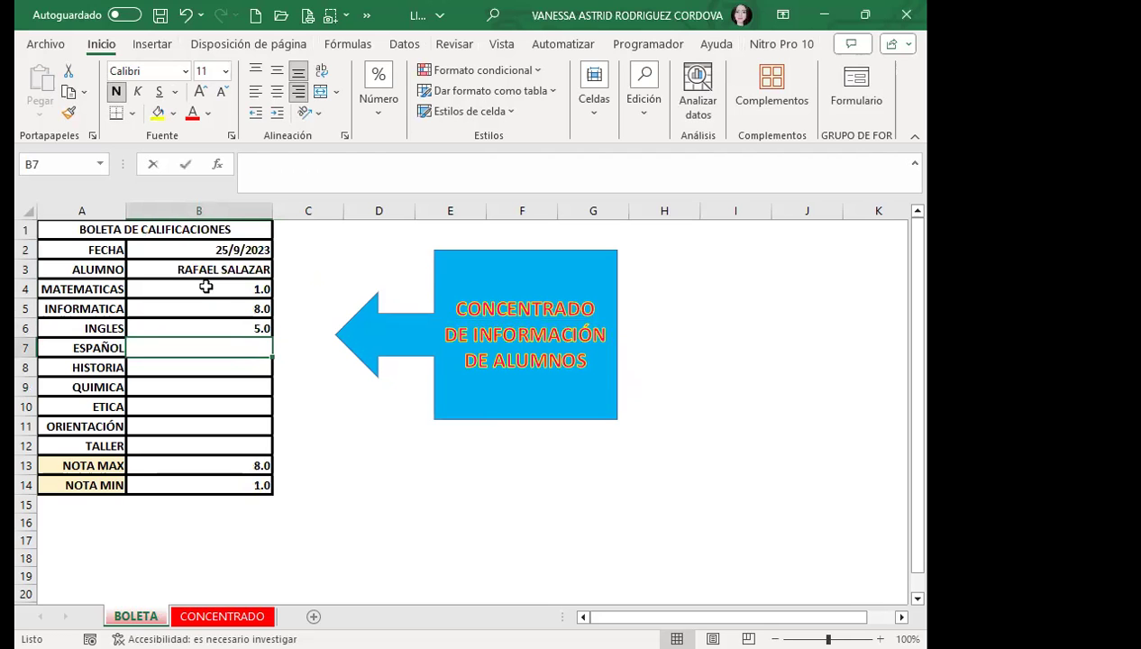
{"action": "type", "text": "10"}
{"action": "key", "text": "Return"}
{"action": "type", "text": "6"}
{"action": "key", "text": "Return"}
{"action": "type", "text": "9"}
{"action": "key", "text": "Return"}
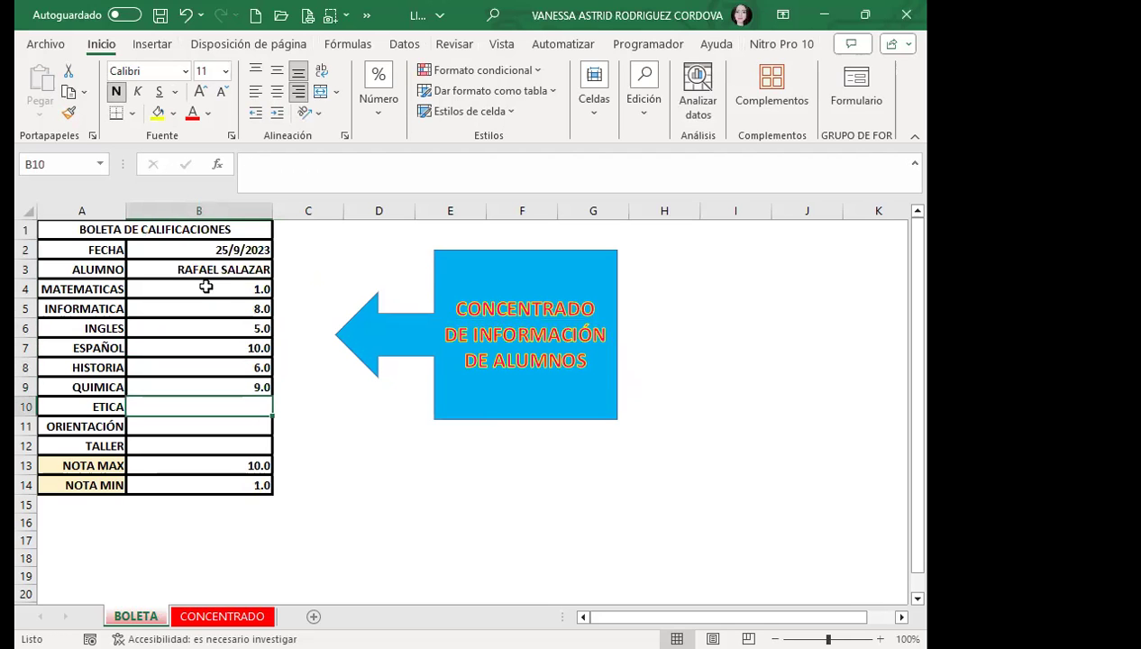
{"action": "type", "text": "8"}
{"action": "key", "text": "Return"}
{"action": "type", "text": "7"}
{"action": "key", "text": "Return"}
{"action": "type", "text": "6"}
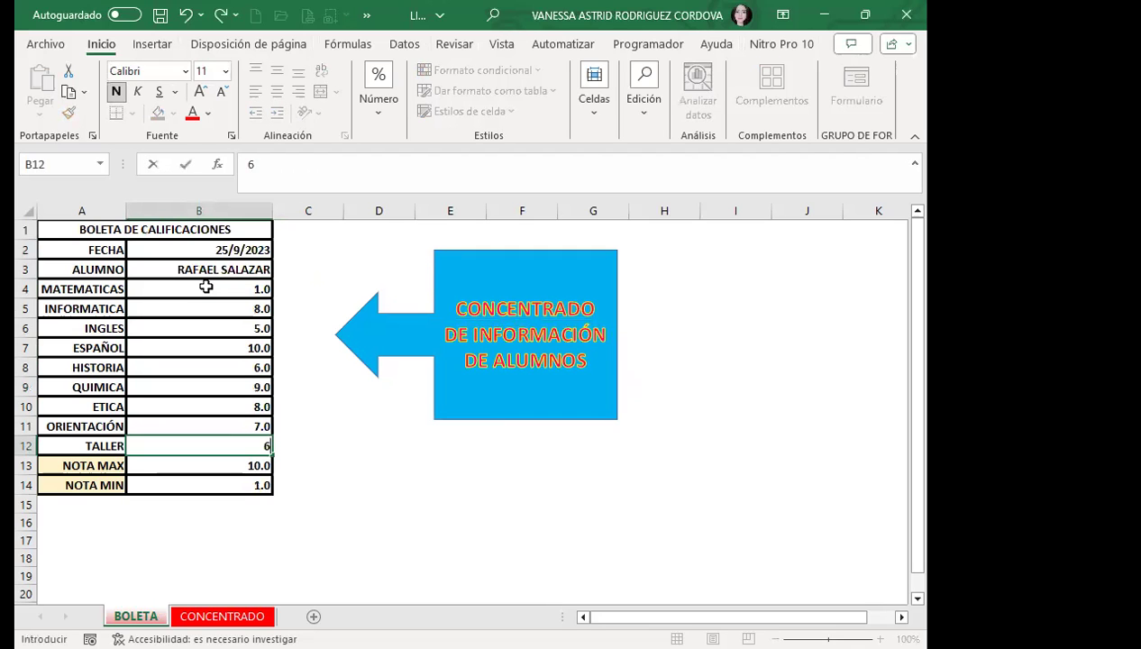
{"action": "key", "text": "Return"}
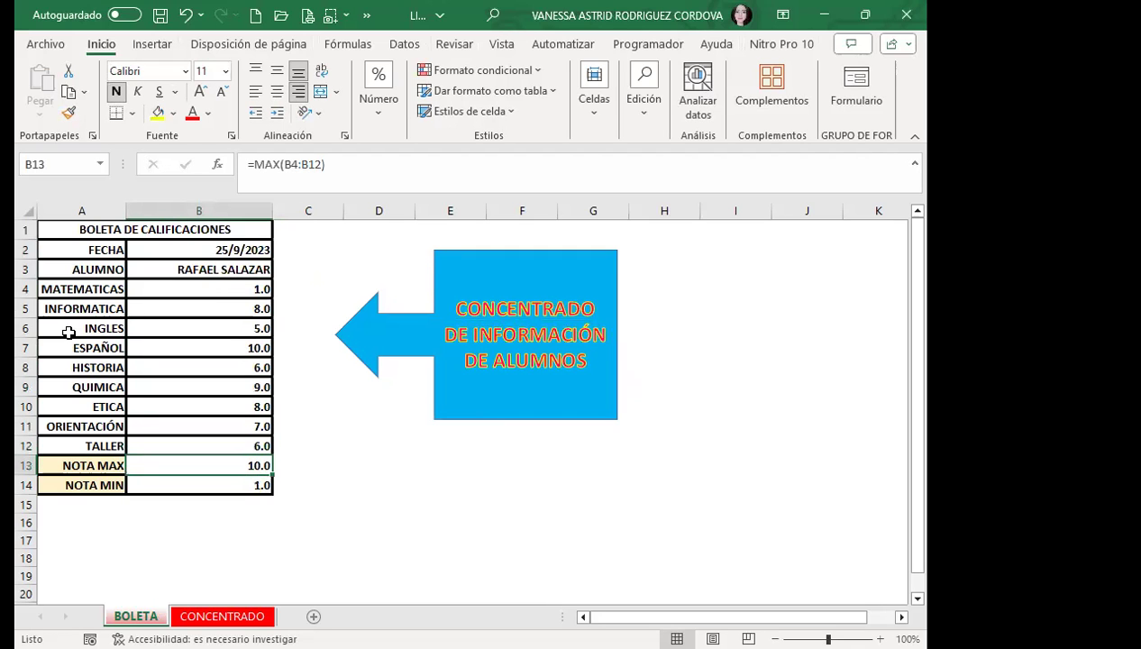
Correct the MATEMATICAS grade in B4 to 10.
{"action": "left_click", "coordinate": [241, 293]}
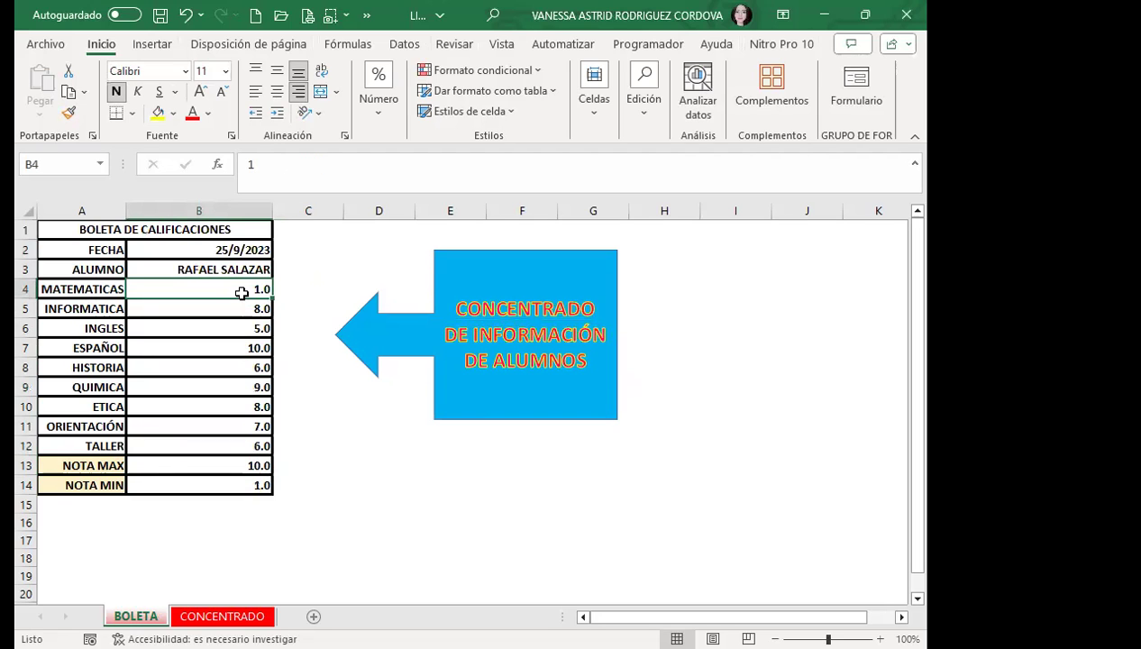
{"action": "type", "text": "10"}
{"action": "key", "text": "Return"}
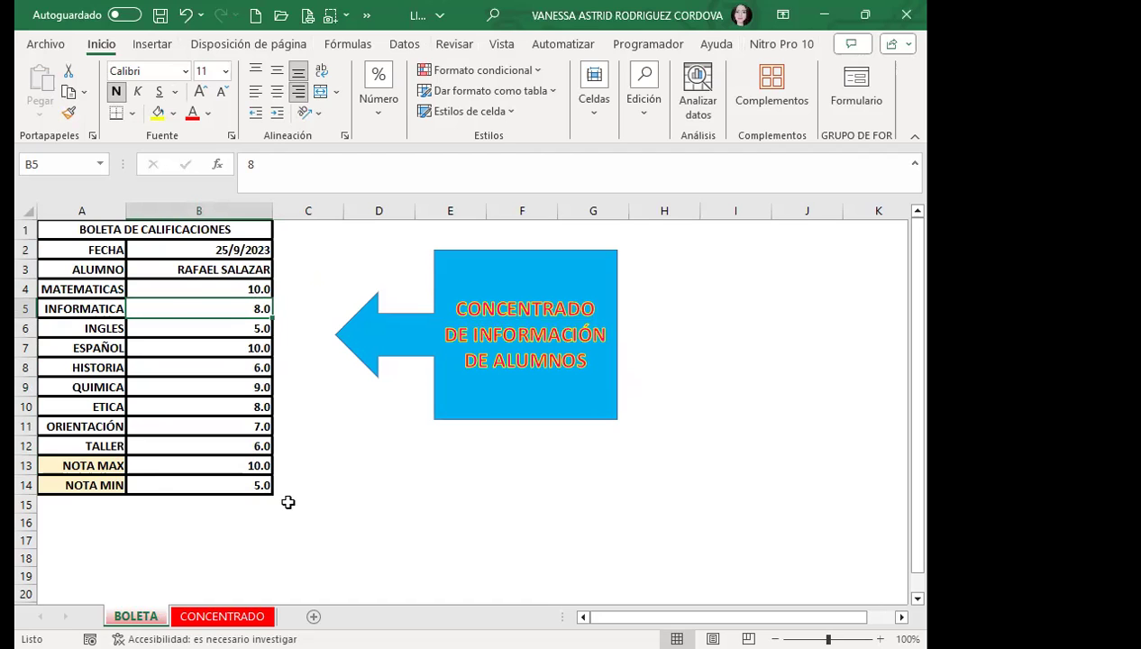
Run the arrow macro, autofit CONCENTRADO column B for the name, and return to BOLETA.
{"action": "left_click", "coordinate": [530, 401]}
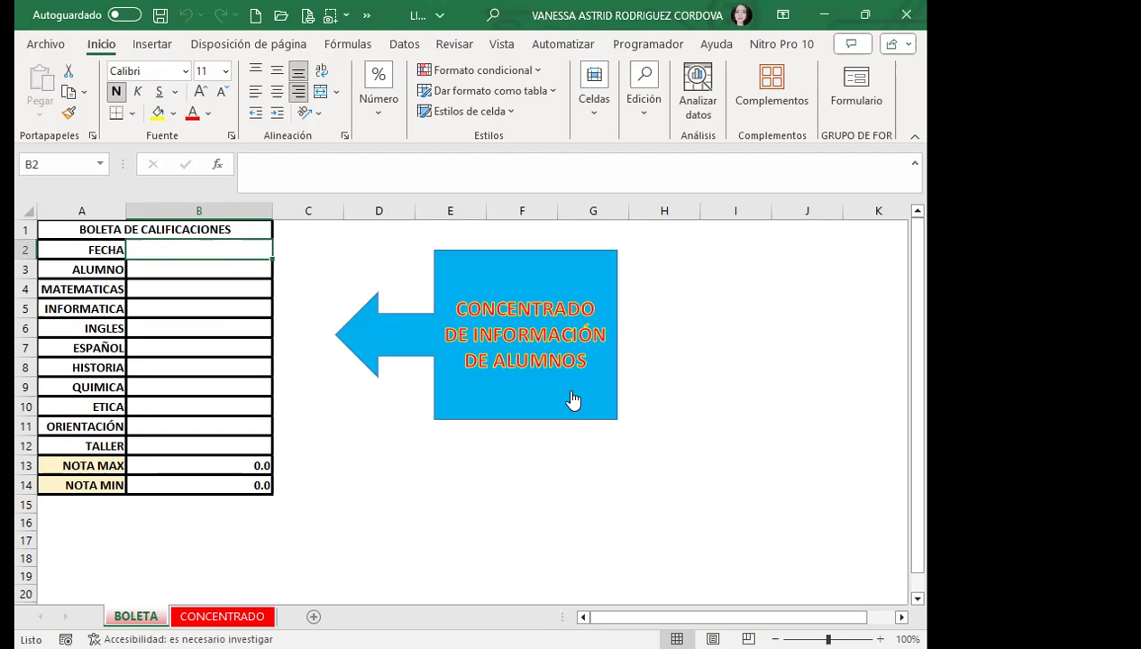
{"action": "left_click", "coordinate": [221, 616]}
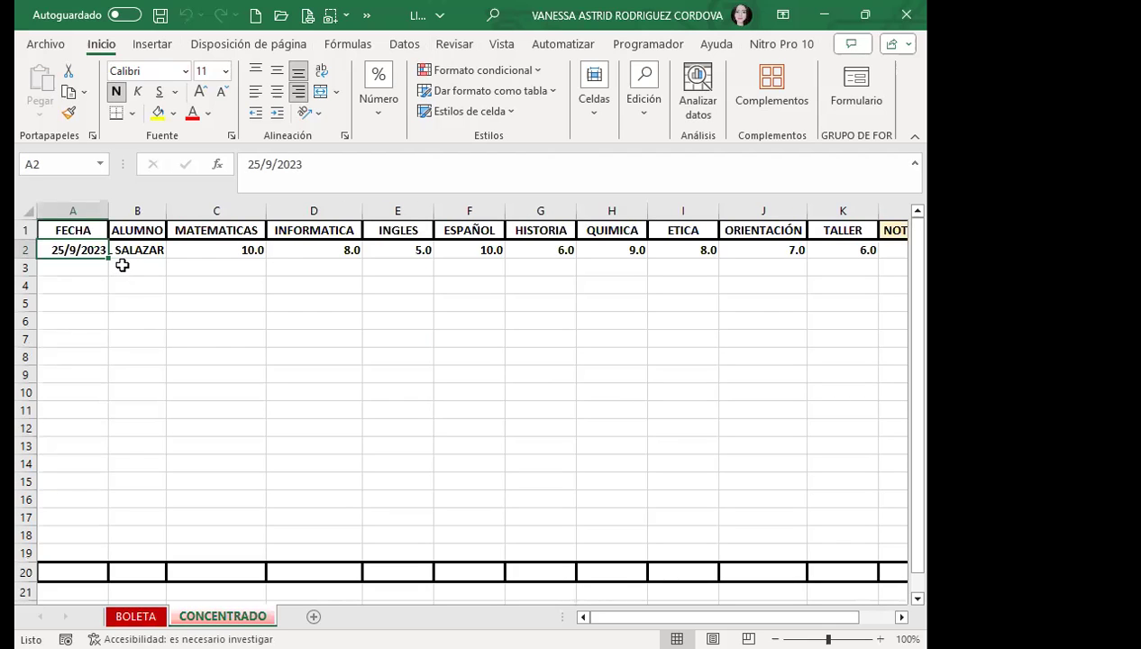
{"action": "left_click_drag", "start_coordinate": [800, 618], "coordinate": [752, 617]}
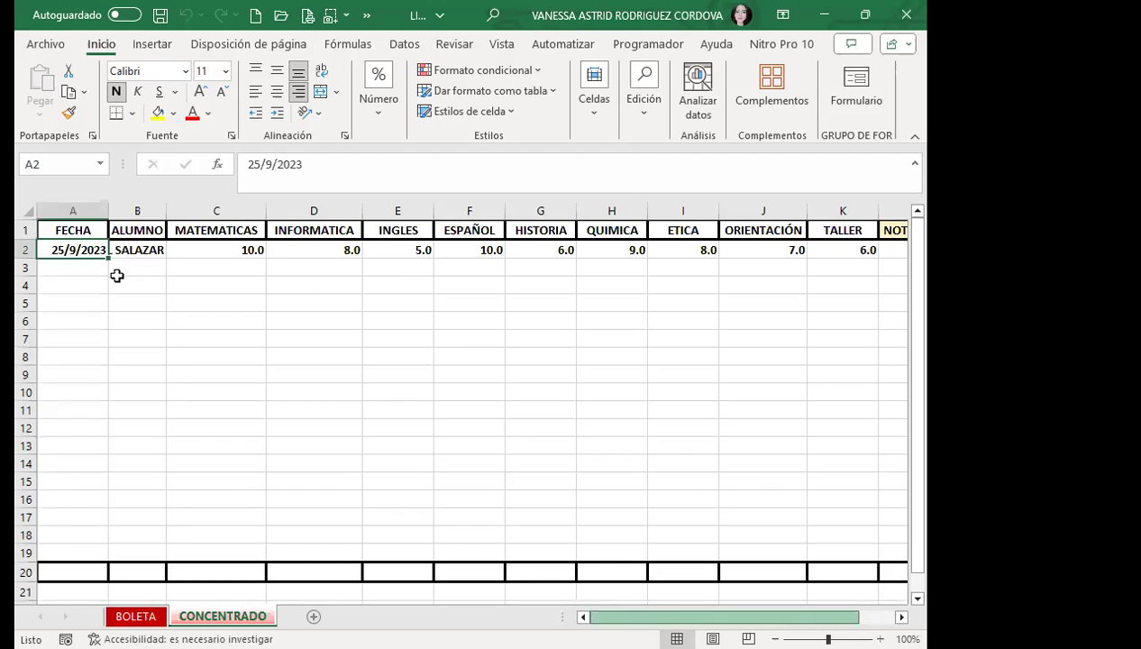
{"action": "double_click", "coordinate": [165, 205]}
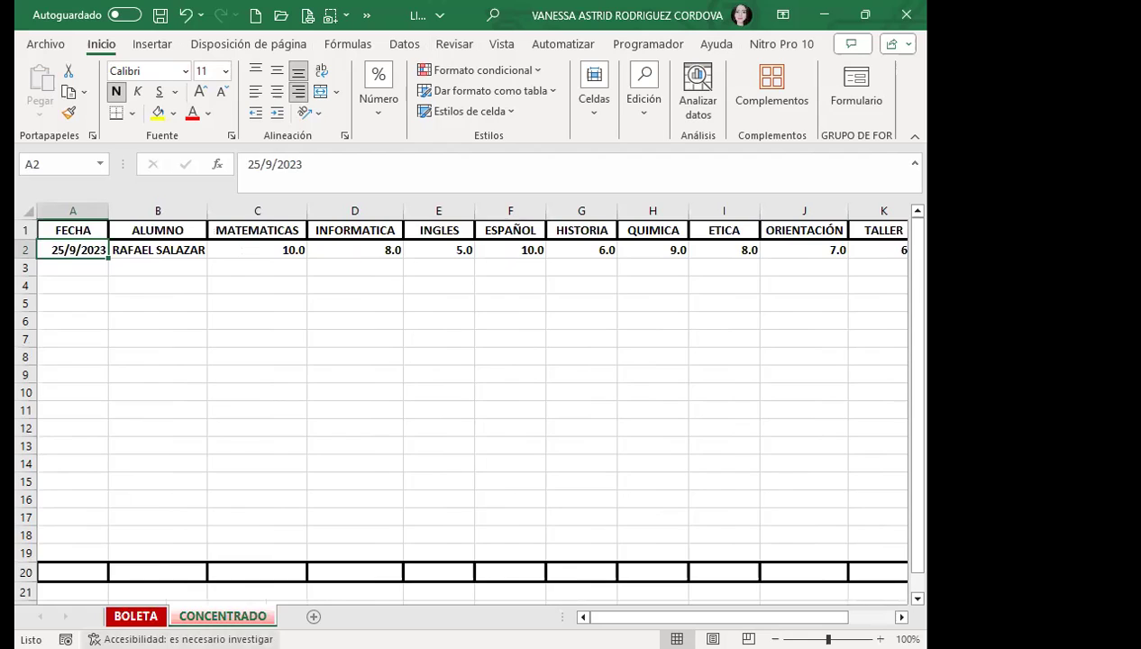
{"action": "left_click", "coordinate": [136, 617]}
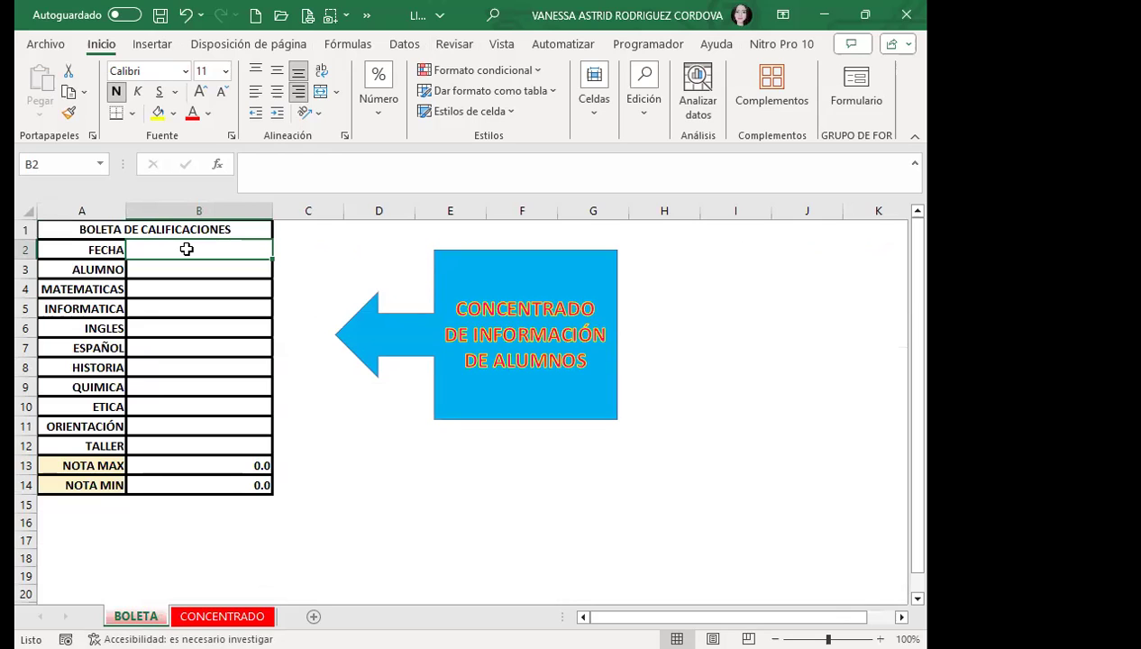
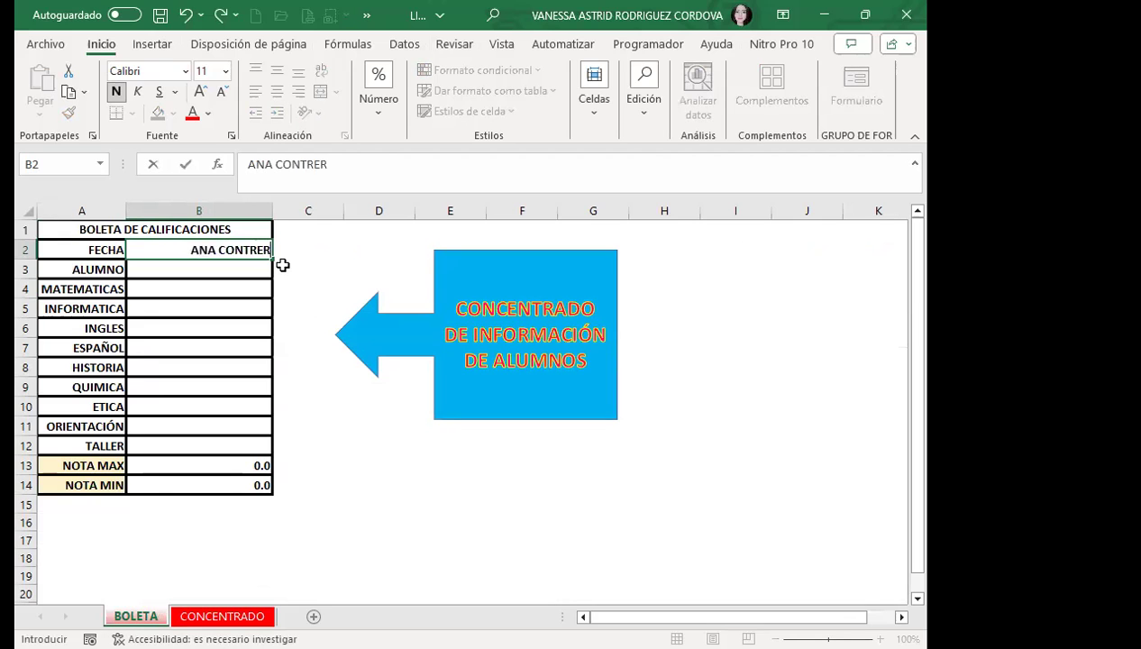
Enter the date 22/9/2023 in B2 and the student's full name in B3.
{"action": "key", "text": "Tab"}
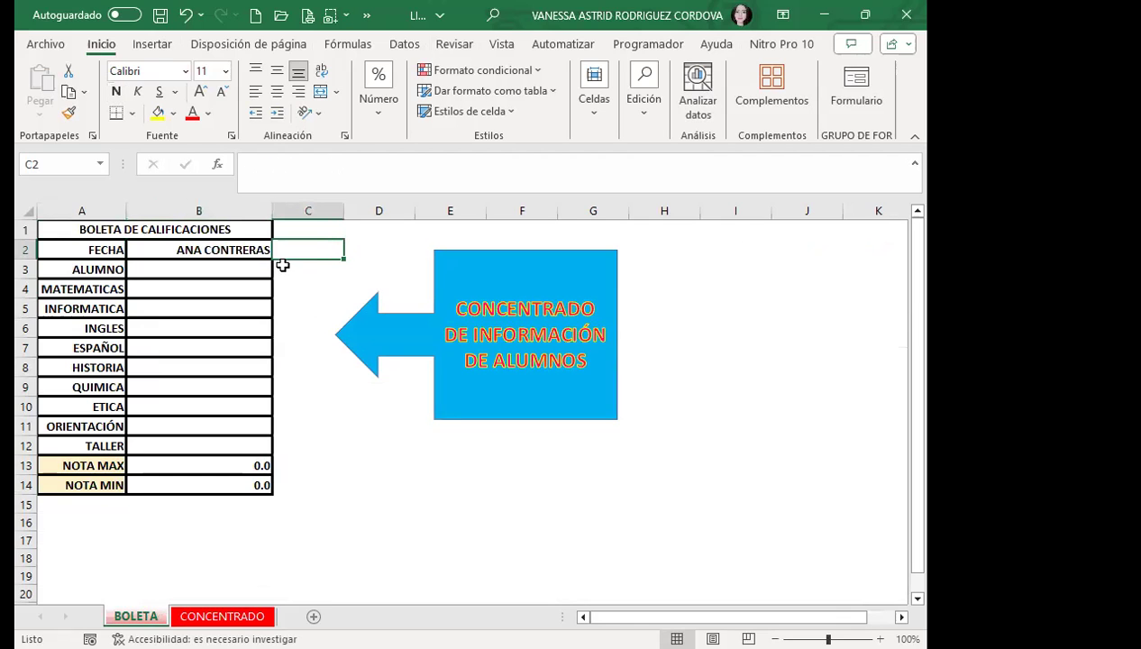
{"action": "left_click", "coordinate": [234, 250]}
{"action": "type", "text": "22"}
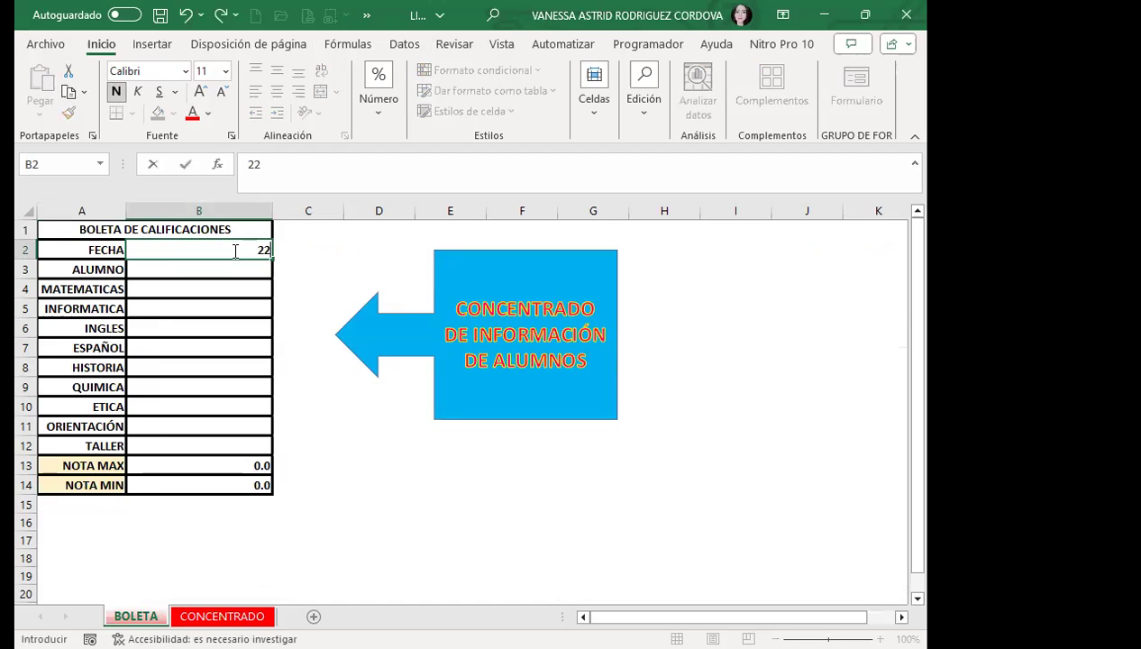
{"action": "type", "text": "/9/2023"}
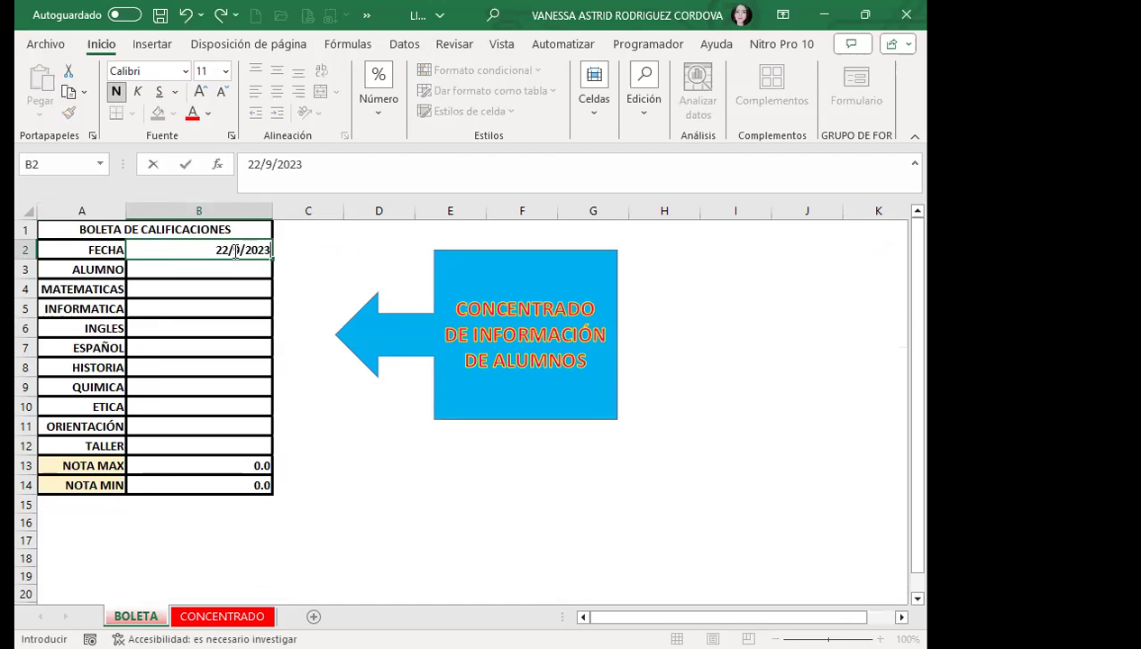
{"action": "key", "text": "Tab"}
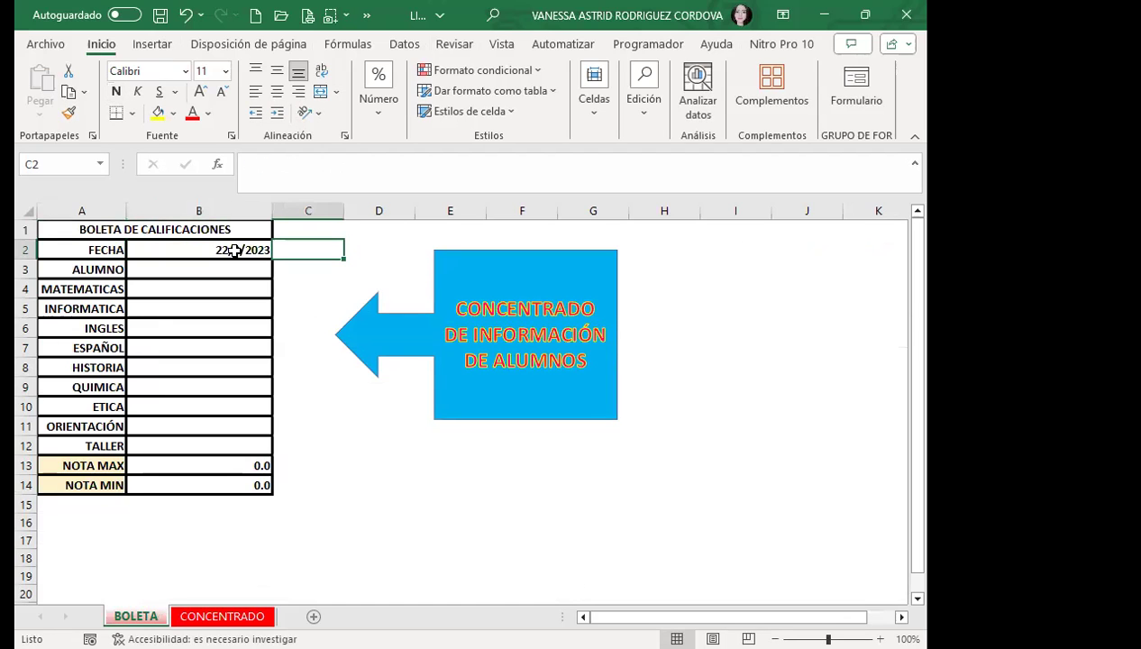
{"action": "left_click", "coordinate": [223, 269]}
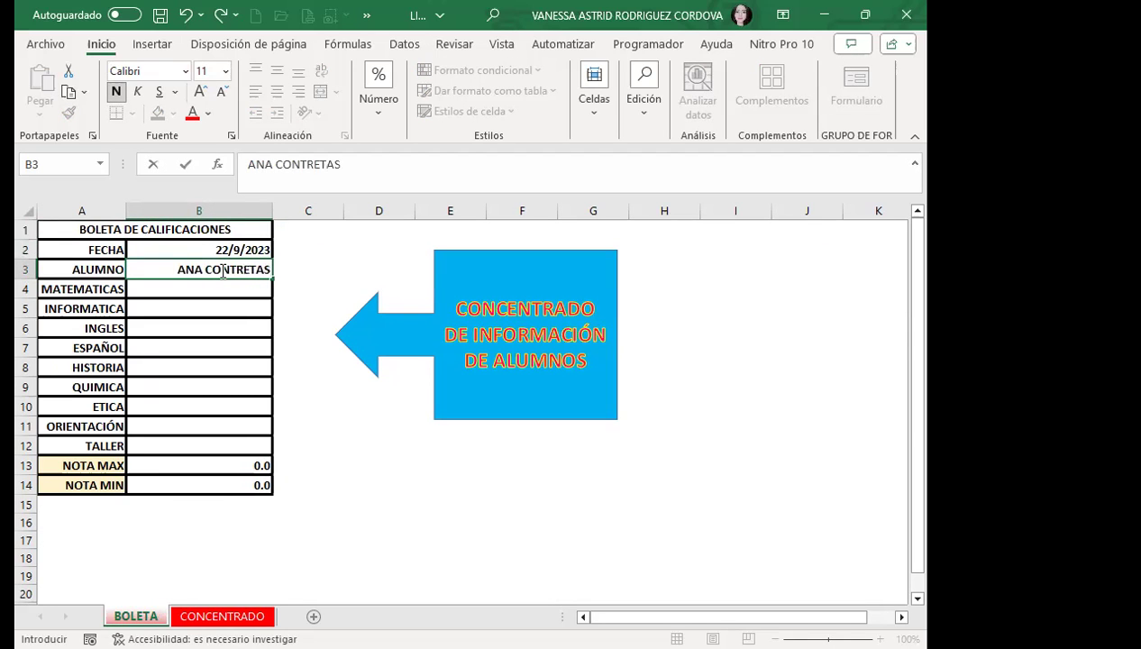
{"action": "key", "text": "Tab"}
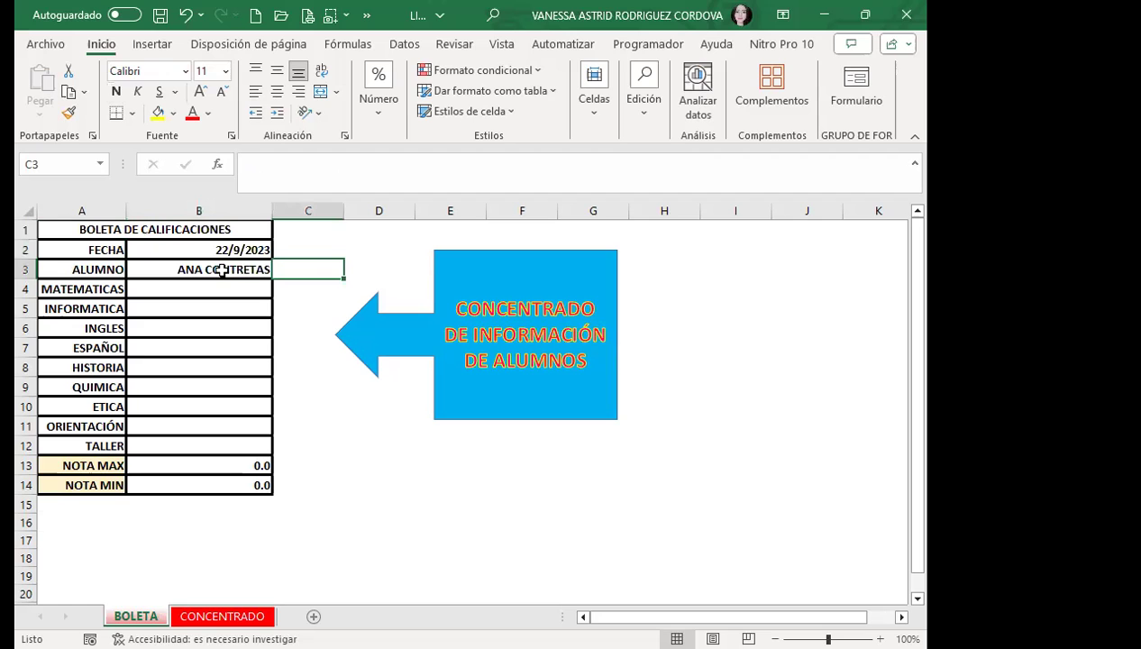
Enter the nine grades 10, 8, 9, 7, 6, 5, 10, 8, 9 down B4:B12.
{"action": "left_click", "coordinate": [195, 284]}
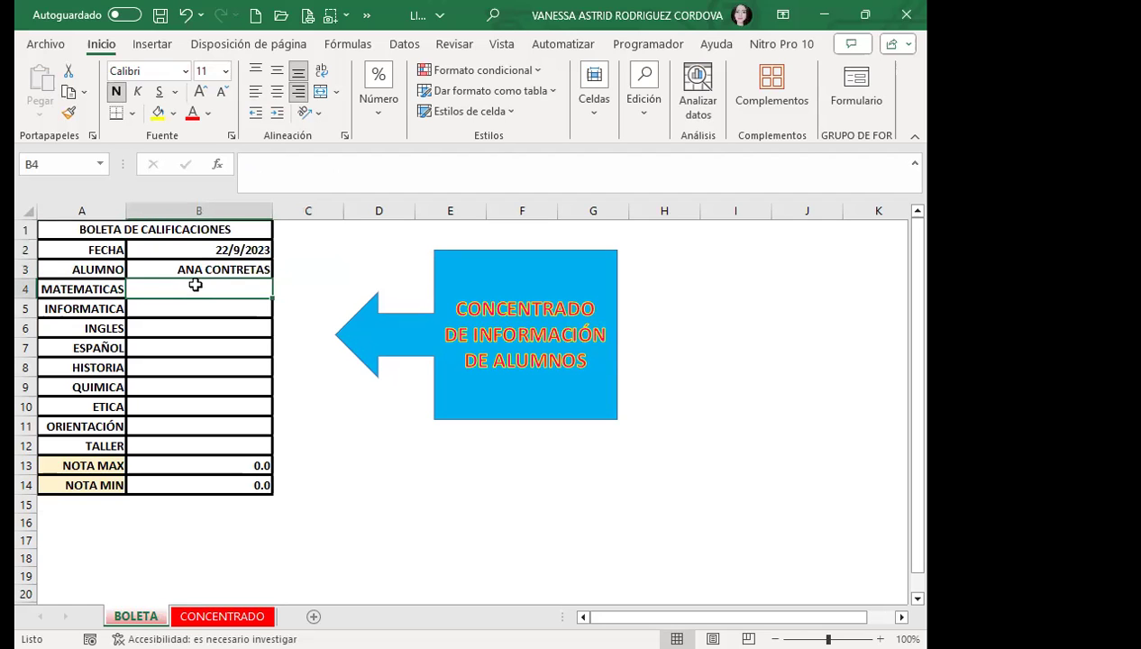
{"action": "type", "text": "10"}
{"action": "key", "text": "Return"}
{"action": "type", "text": "8"}
{"action": "key", "text": "Return"}
{"action": "type", "text": "9"}
{"action": "key", "text": "Return"}
{"action": "type", "text": "7"}
{"action": "key", "text": "Return"}
{"action": "type", "text": "6"}
{"action": "key", "text": "Return"}
{"action": "type", "text": "5"}
{"action": "key", "text": "Return"}
{"action": "type", "text": "10"}
{"action": "key", "text": "Return"}
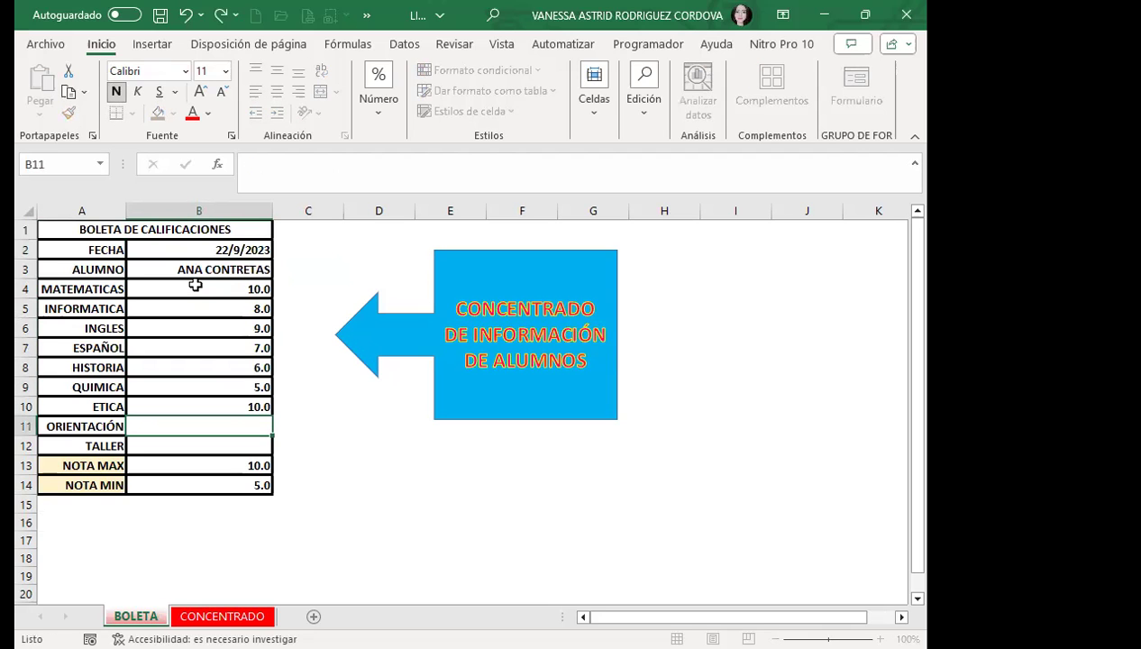
{"action": "type", "text": "8"}
{"action": "key", "text": "Return"}
{"action": "type", "text": "9"}
{"action": "key", "text": "Return"}
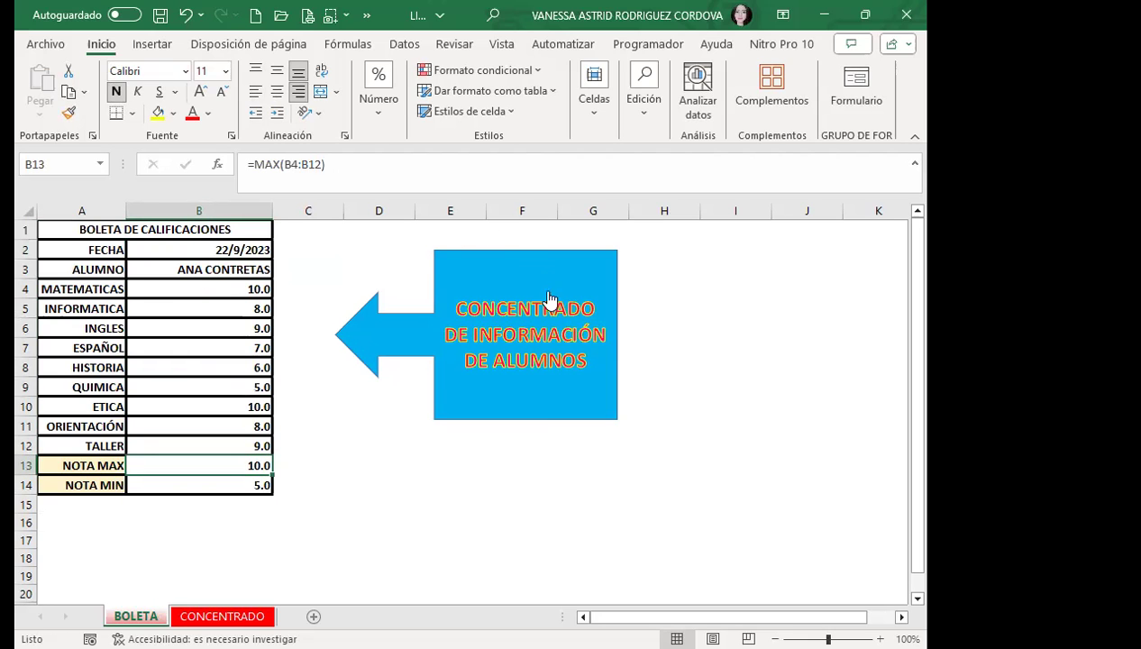
Run the arrow macro to save the 22/9/2023 record, check it in CONCENTRADO, then return to BOLETA.
{"action": "left_click", "coordinate": [548, 393]}
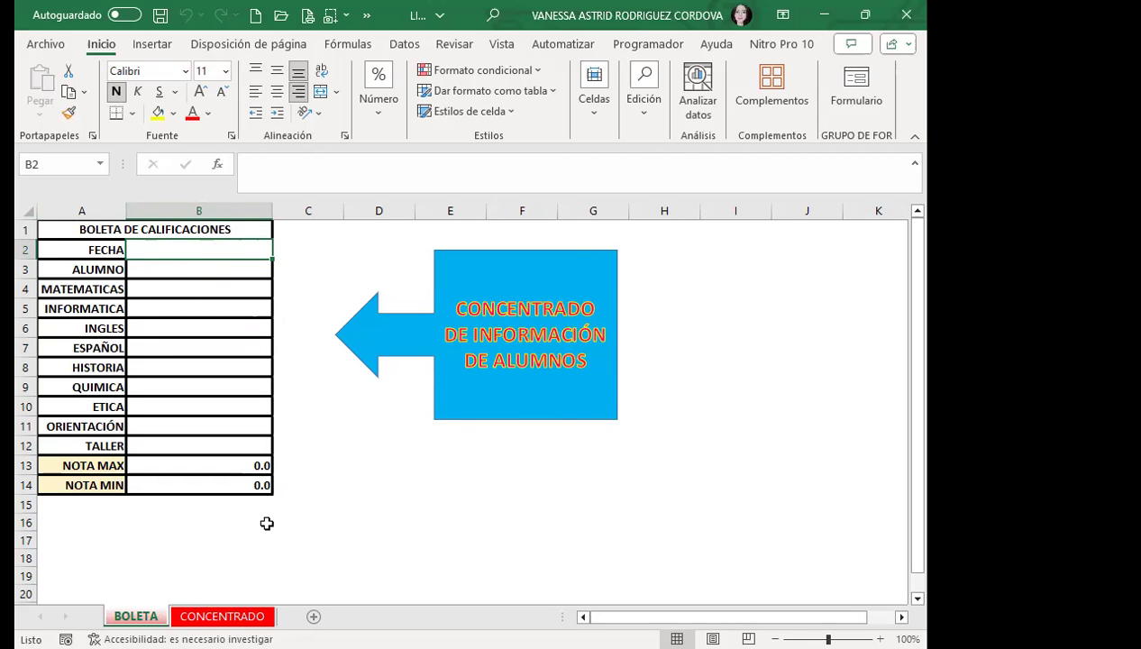
{"action": "left_click", "coordinate": [231, 616]}
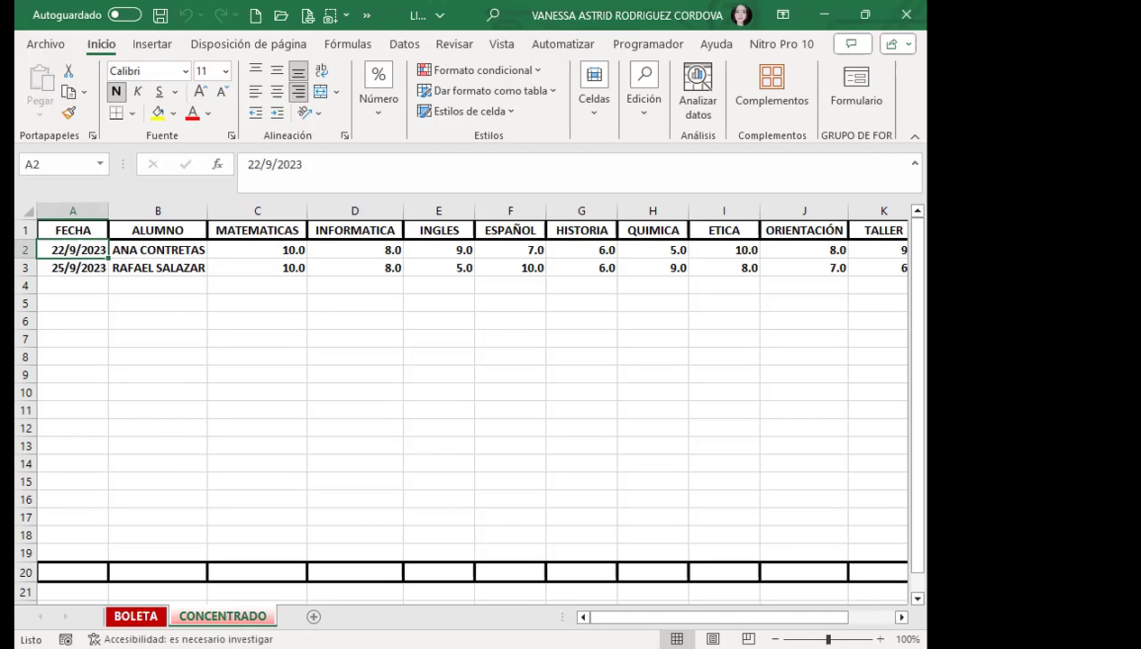
{"action": "left_click", "coordinate": [136, 615]}
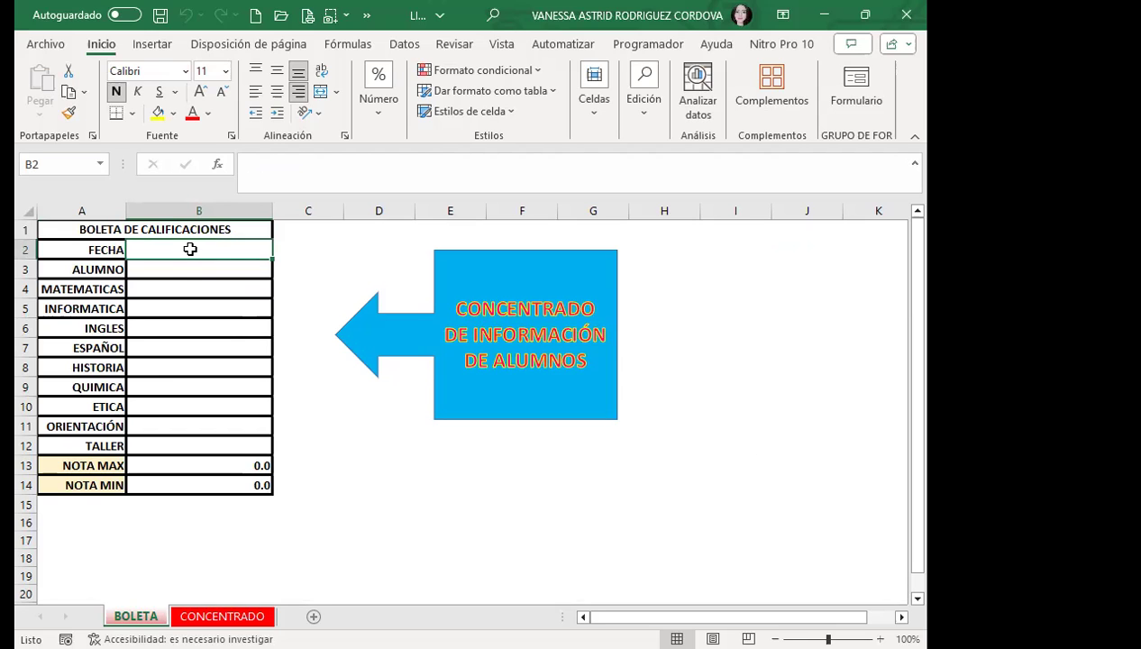
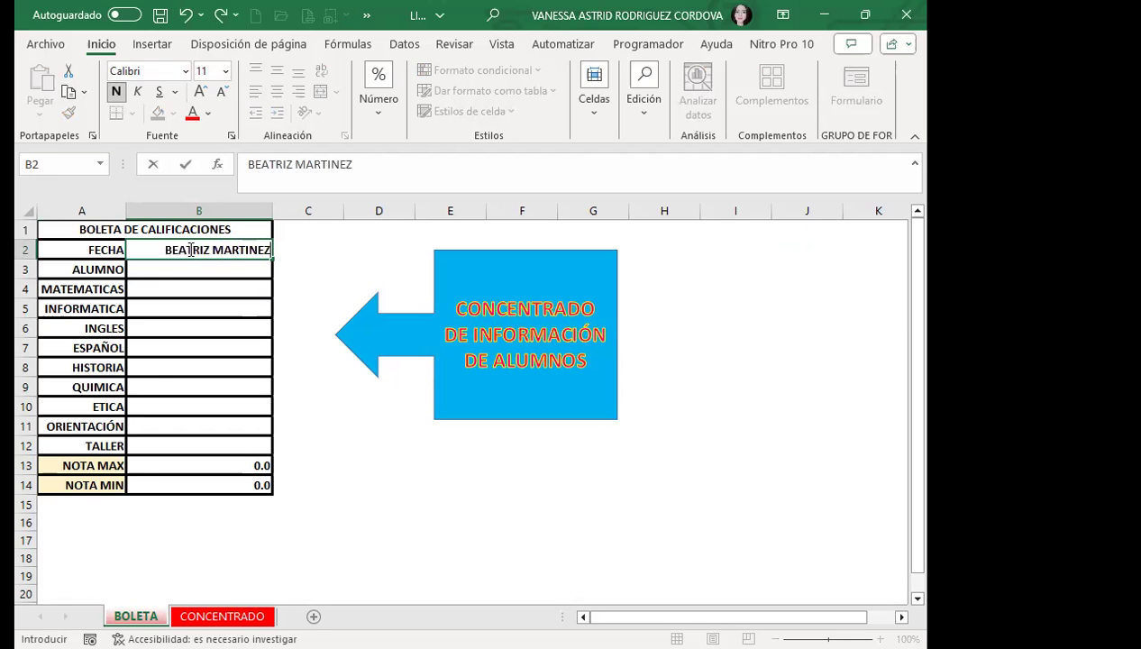
Move the student's name into B3 and enter the date 28/9/2023 in B2.
{"action": "key", "text": "Return"}
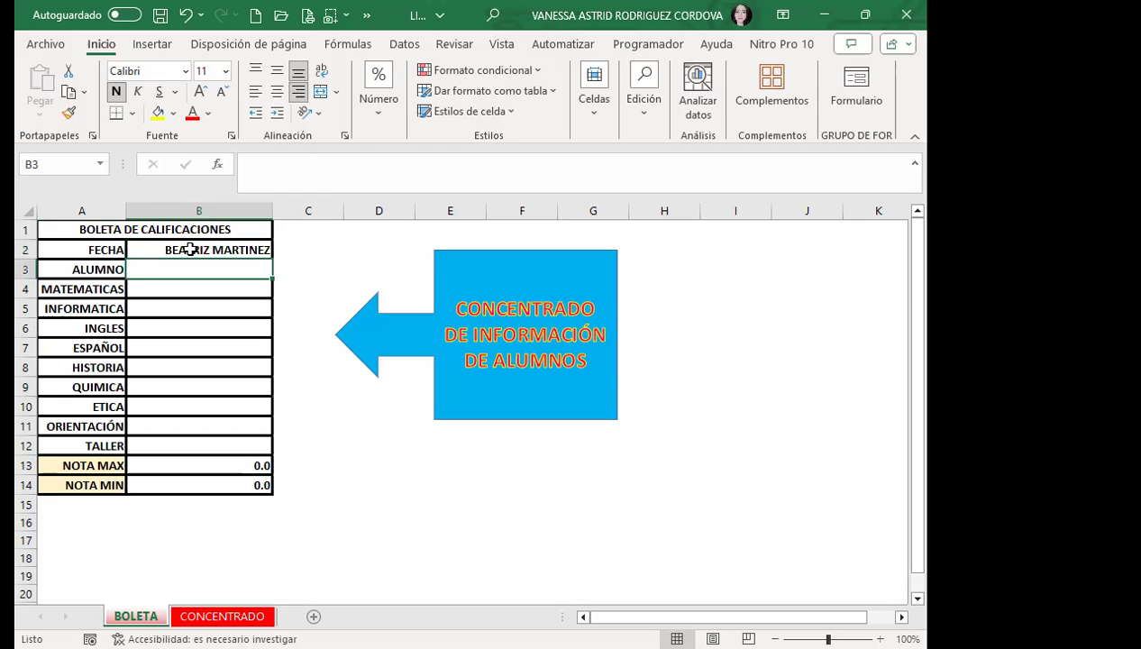
{"action": "left_click", "coordinate": [189, 250]}
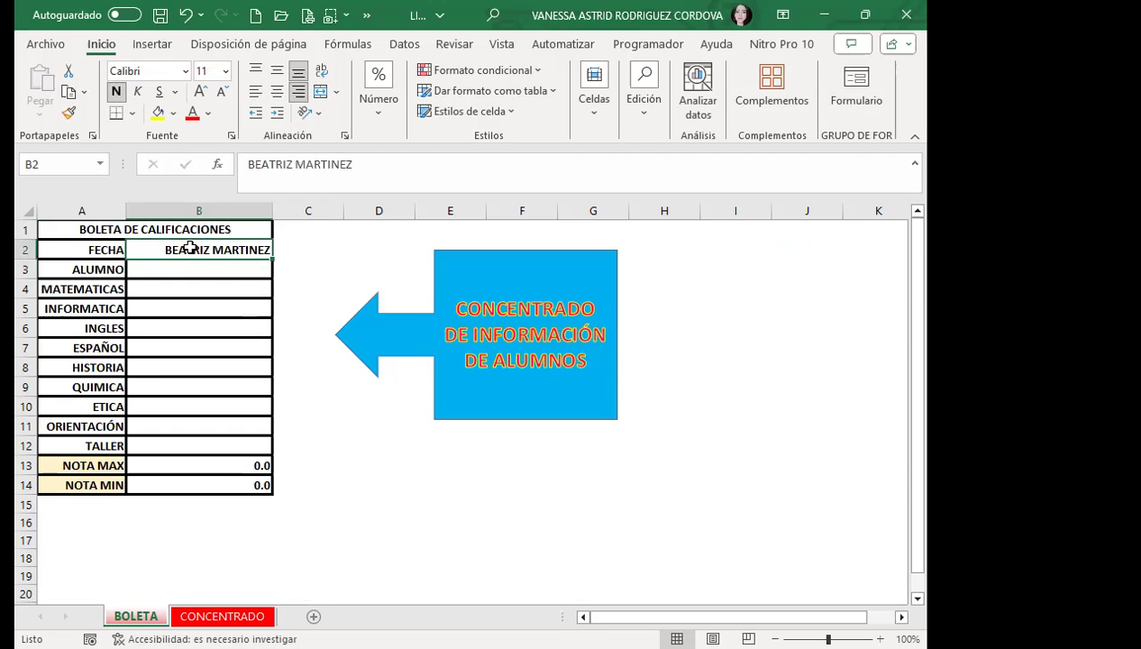
{"action": "key", "text": "ctrl+c"}
{"action": "left_click", "coordinate": [197, 268]}
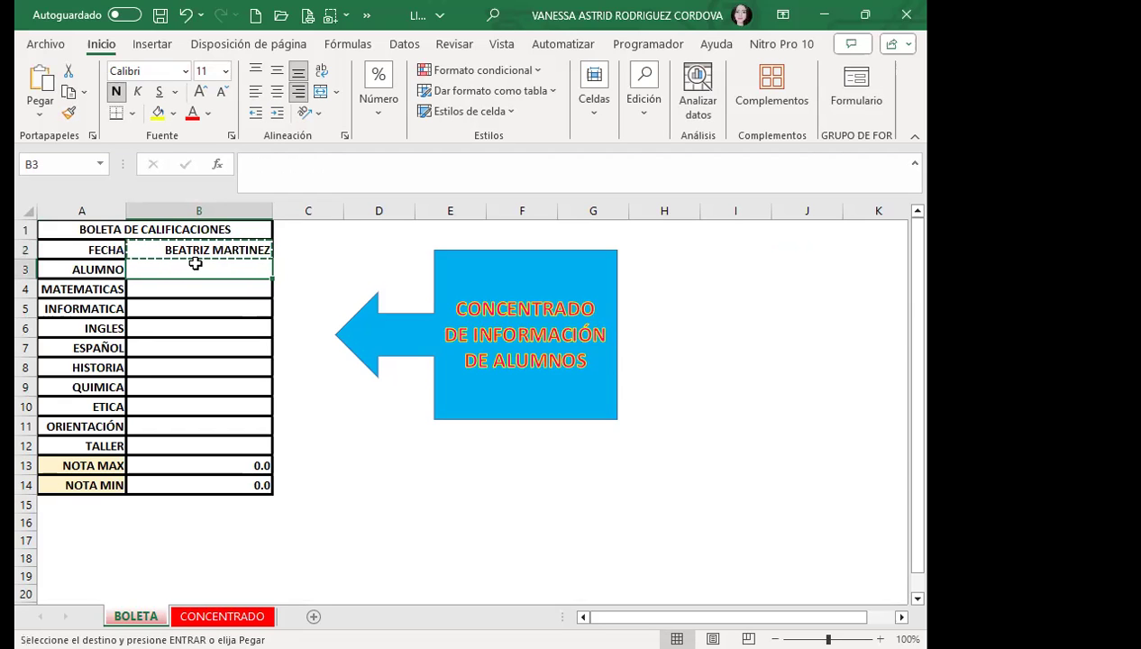
{"action": "key", "text": "ctrl+v"}
{"action": "left_click", "coordinate": [210, 250]}
{"action": "key", "text": "Delete"}
{"action": "left_click", "coordinate": [195, 268]}
{"action": "left_click", "coordinate": [210, 247]}
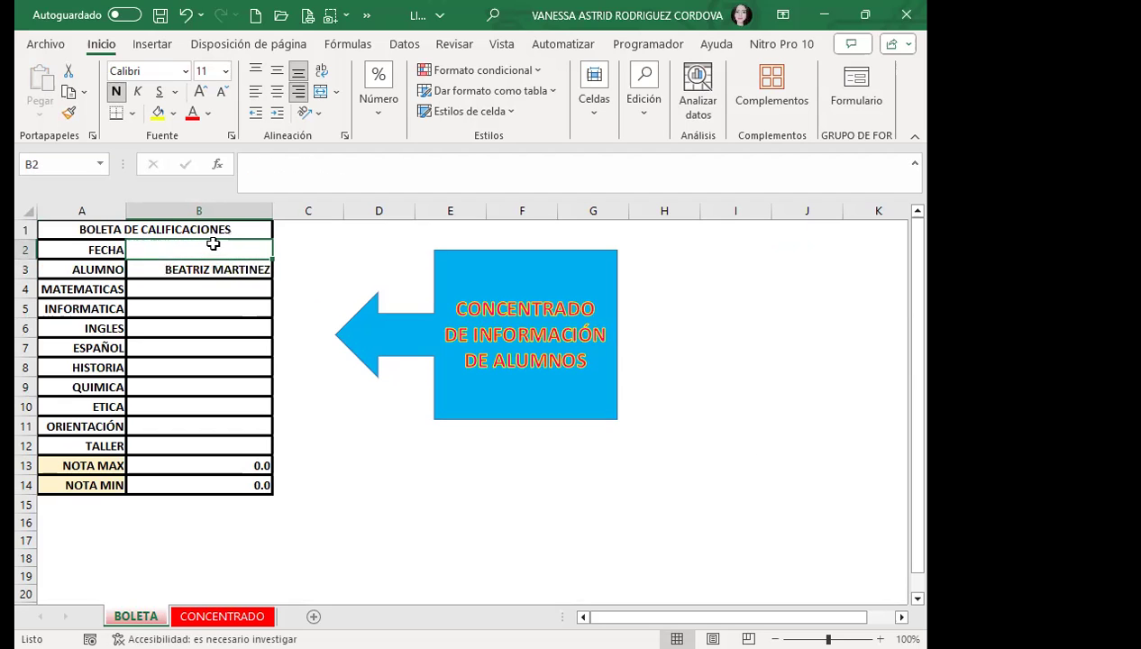
{"action": "type", "text": "28"}
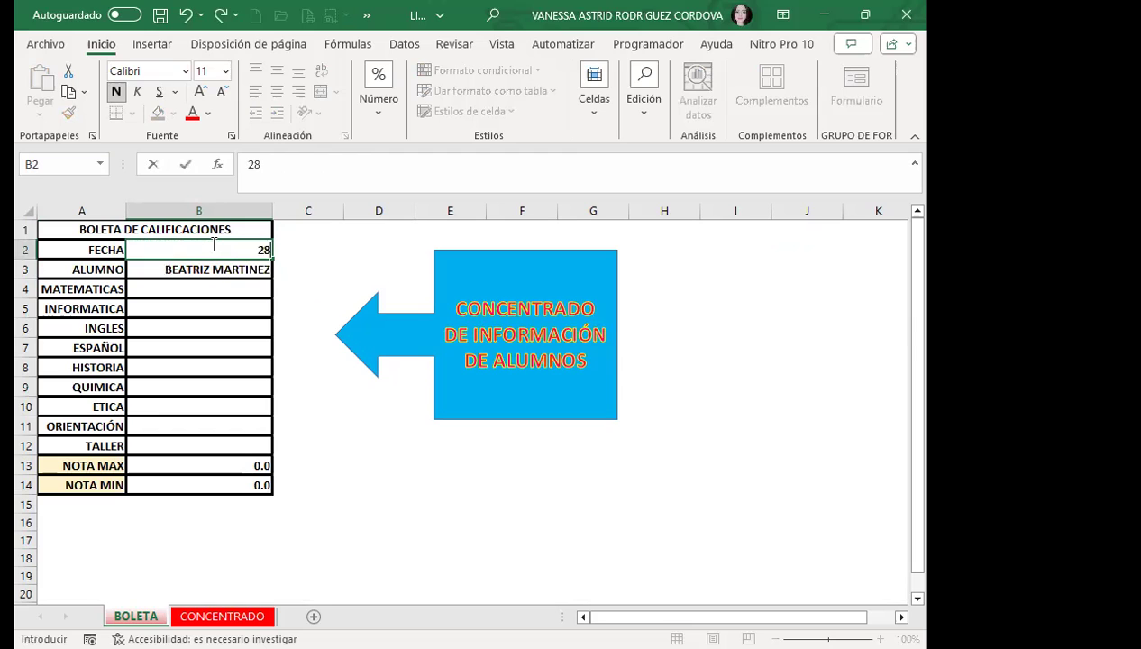
{"action": "type", "text": "/9*2023"}
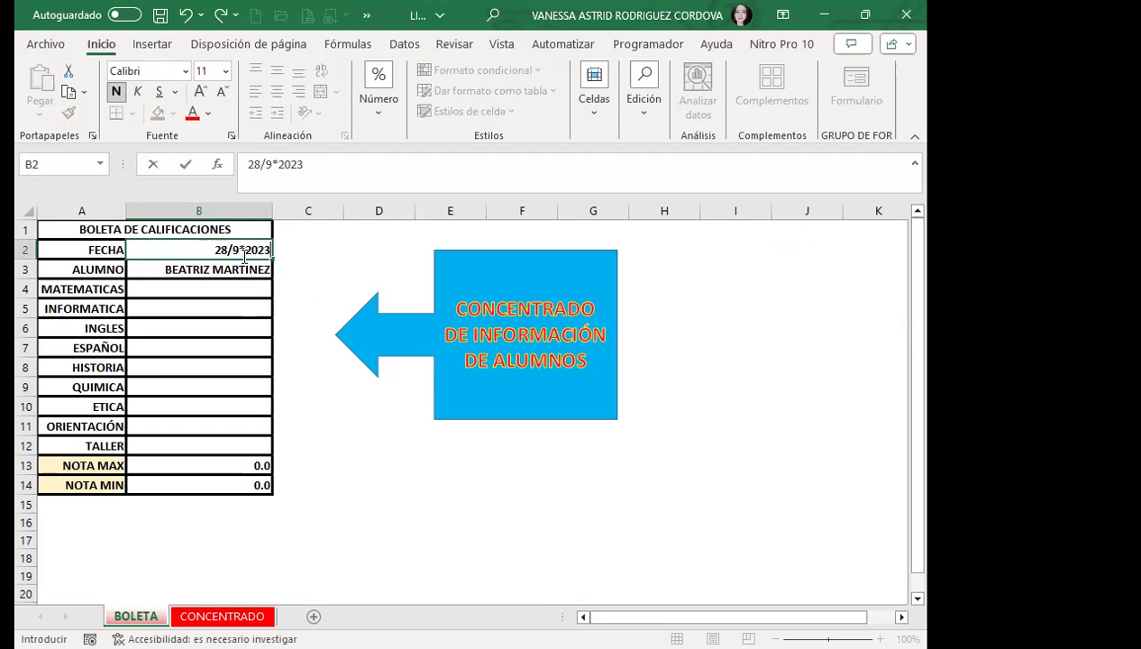
{"action": "left_click", "coordinate": [245, 249]}
{"action": "key", "text": "BackSpace"}
{"action": "type", "text": "/"}
{"action": "left_click", "coordinate": [249, 289]}
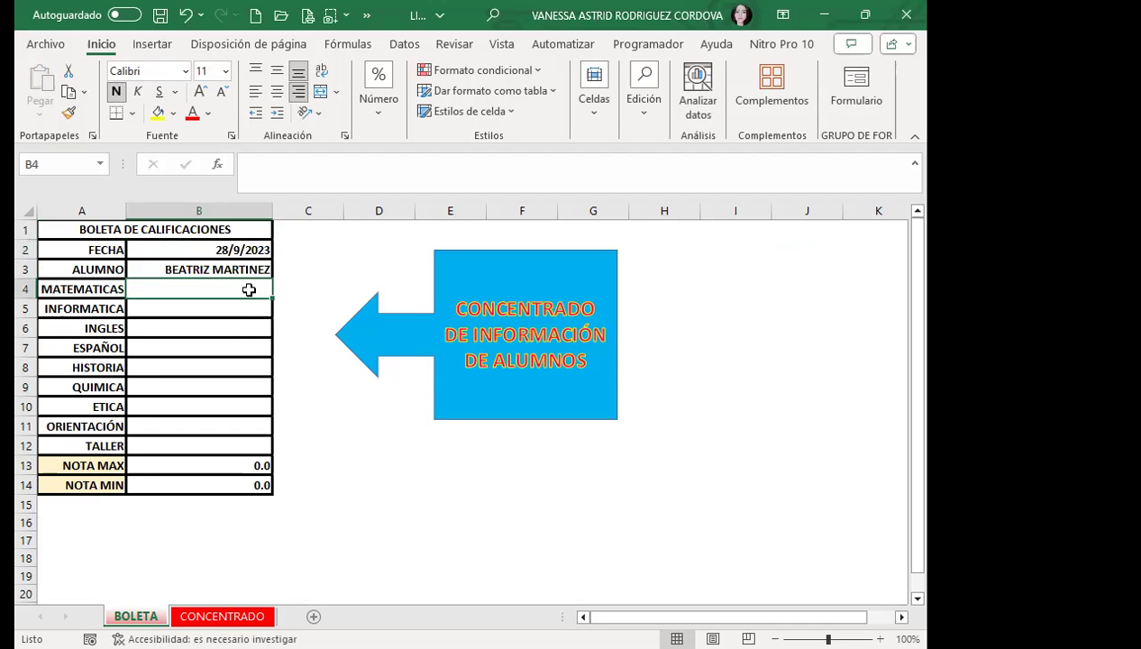
Enter the nine grades 10, 8, 5, 6, 9, 7, 10, 8, 7 down B4:B12.
{"action": "type", "text": "10"}
{"action": "key", "text": "Return"}
{"action": "type", "text": "8"}
{"action": "key", "text": "Return"}
{"action": "type", "text": "5"}
{"action": "key", "text": "Return"}
{"action": "type", "text": "6"}
{"action": "key", "text": "Return"}
{"action": "type", "text": "9"}
{"action": "key", "text": "Return"}
{"action": "type", "text": "7"}
{"action": "key", "text": "Return"}
{"action": "type", "text": "10"}
{"action": "key", "text": "Return"}
{"action": "type", "text": "8"}
{"action": "key", "text": "Return"}
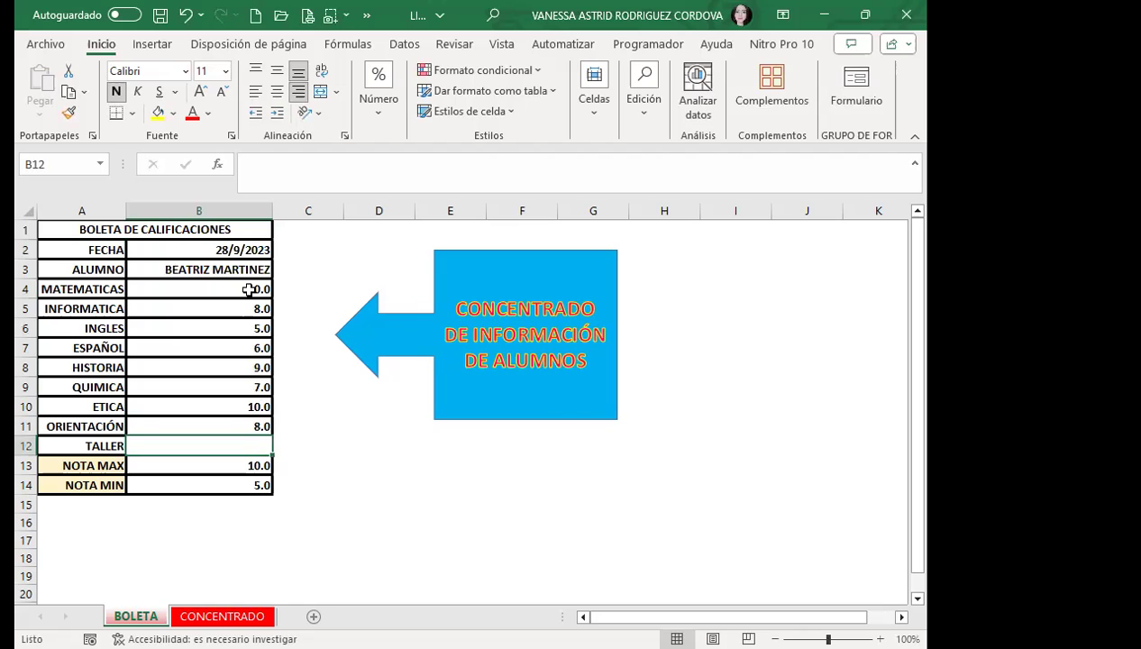
{"action": "type", "text": "7"}
{"action": "key", "text": "Return"}
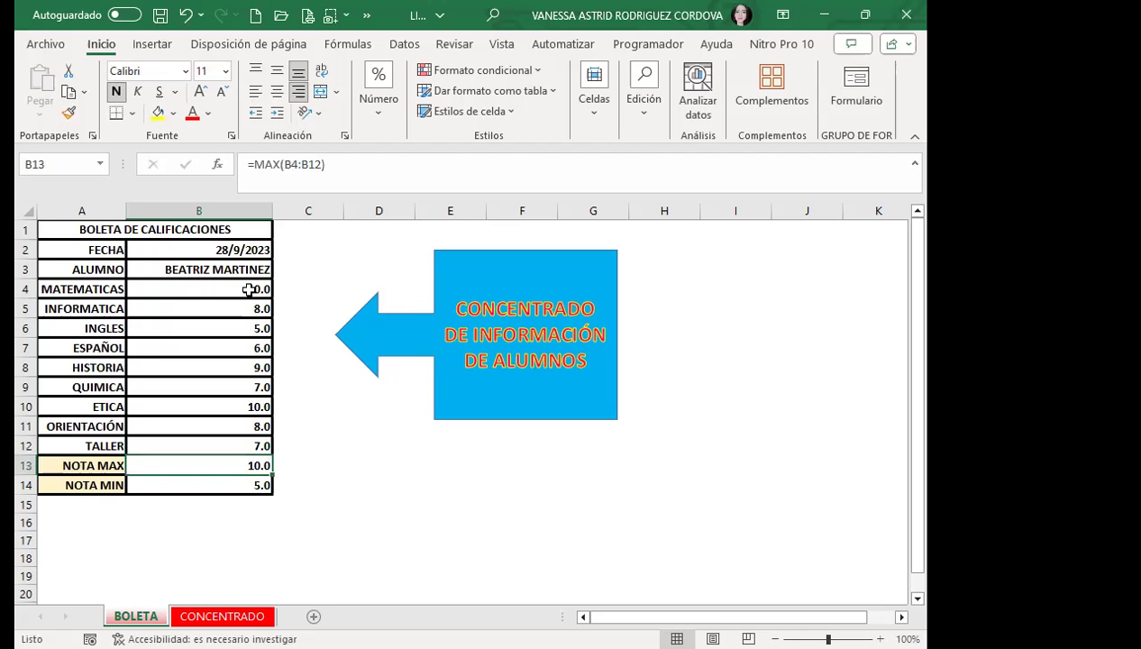
Run the arrow macro, autofit CONCENTRADO column B to the names, and return to BOLETA.
{"action": "left_click", "coordinate": [517, 391]}
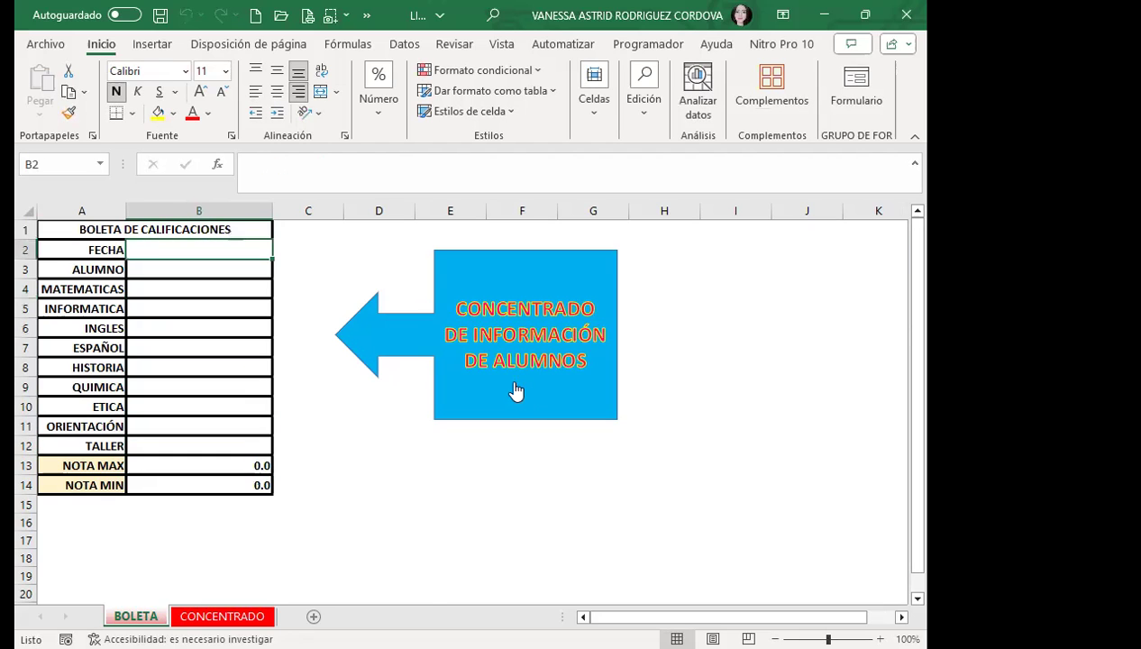
{"action": "left_click", "coordinate": [232, 617]}
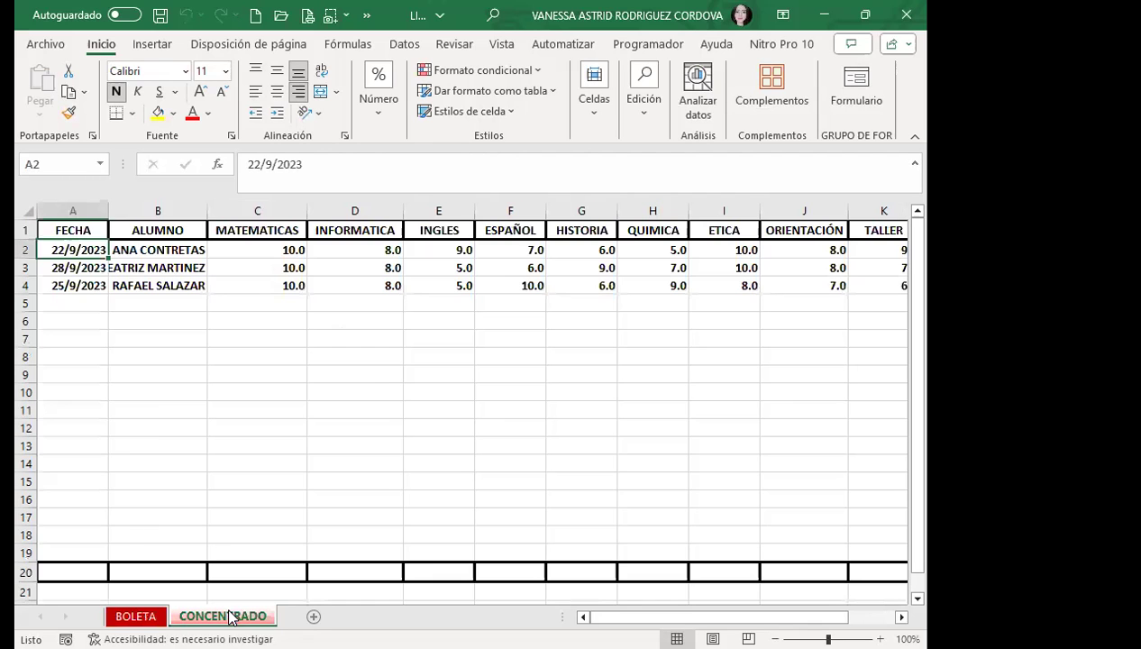
{"action": "double_click", "coordinate": [251, 213]}
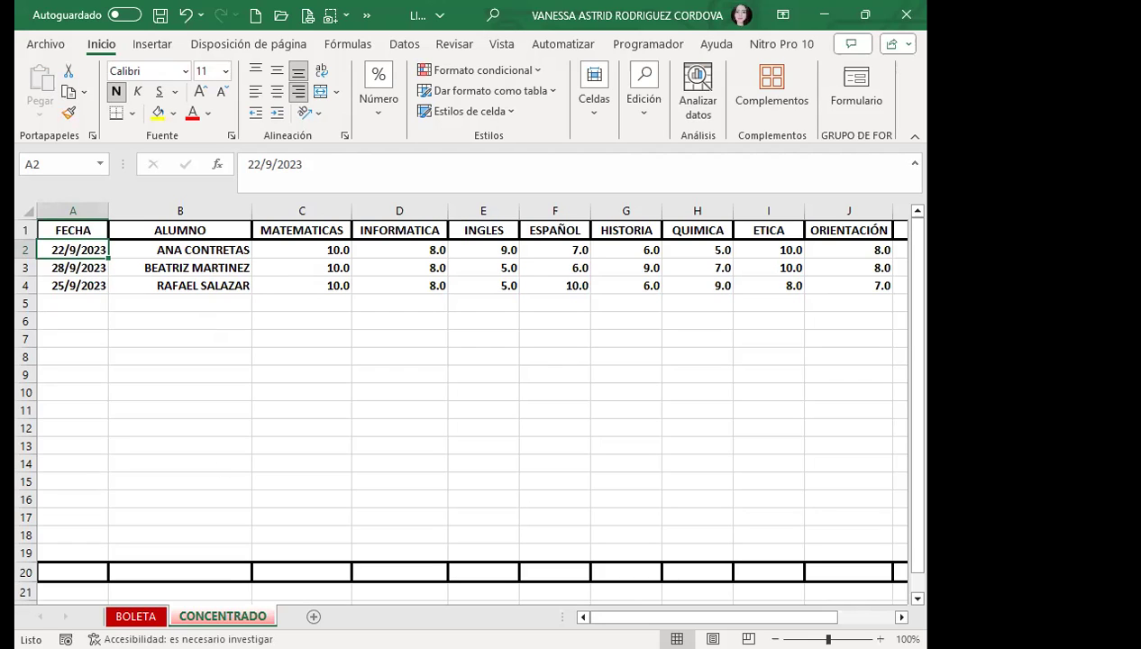
{"action": "left_click", "coordinate": [135, 616]}
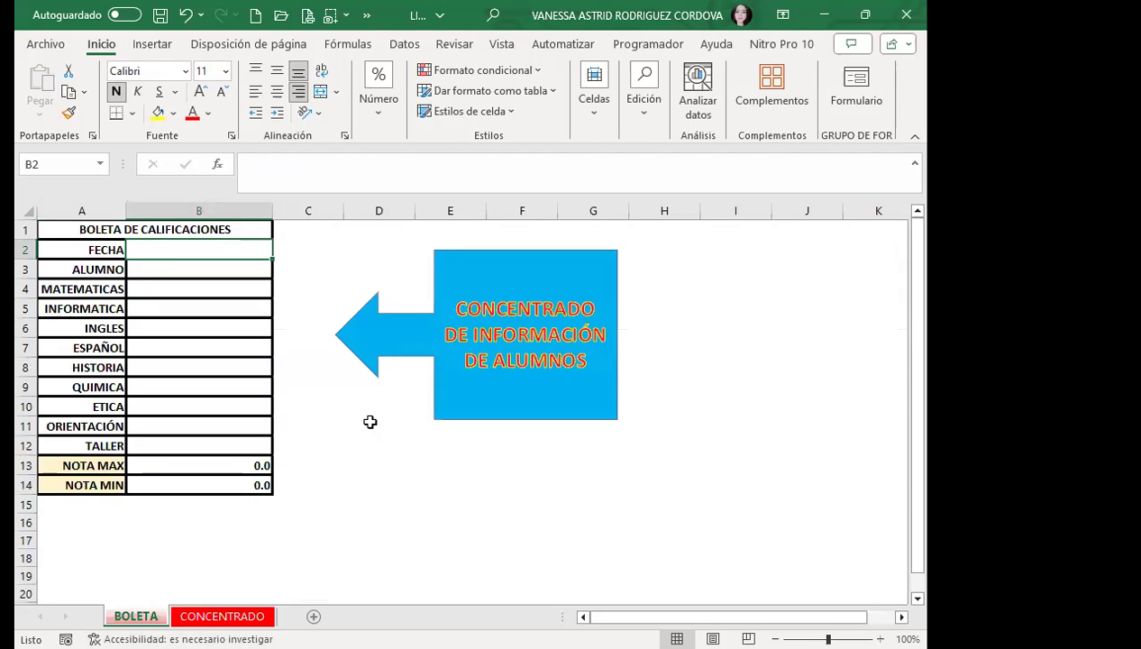
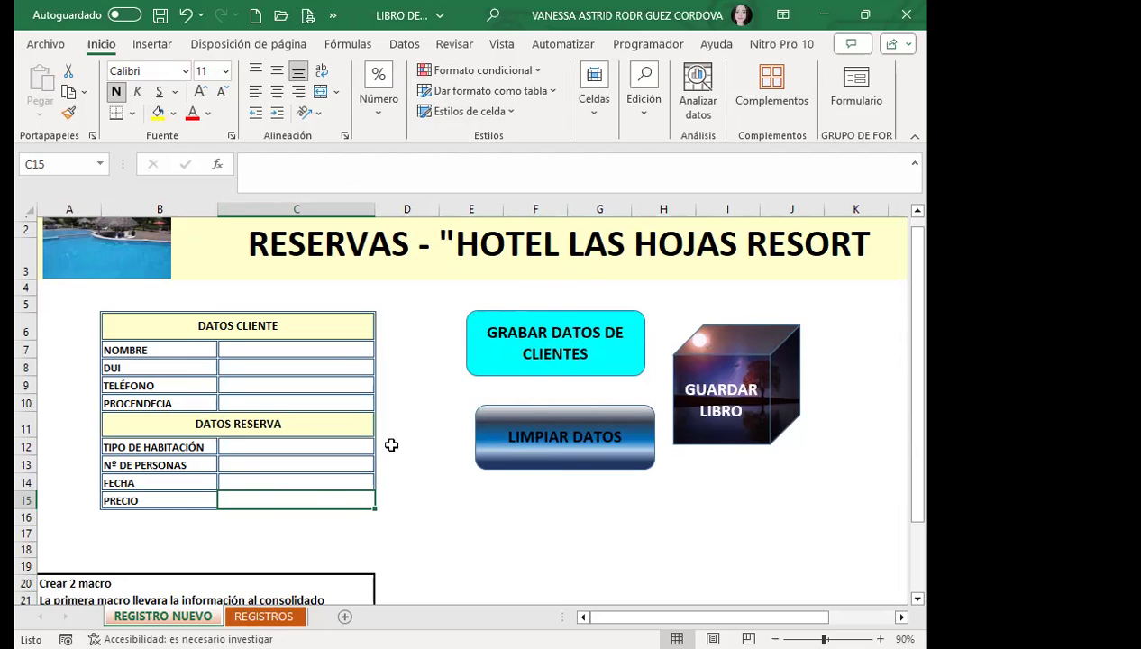
{"action": "left_click", "coordinate": [289, 613]}
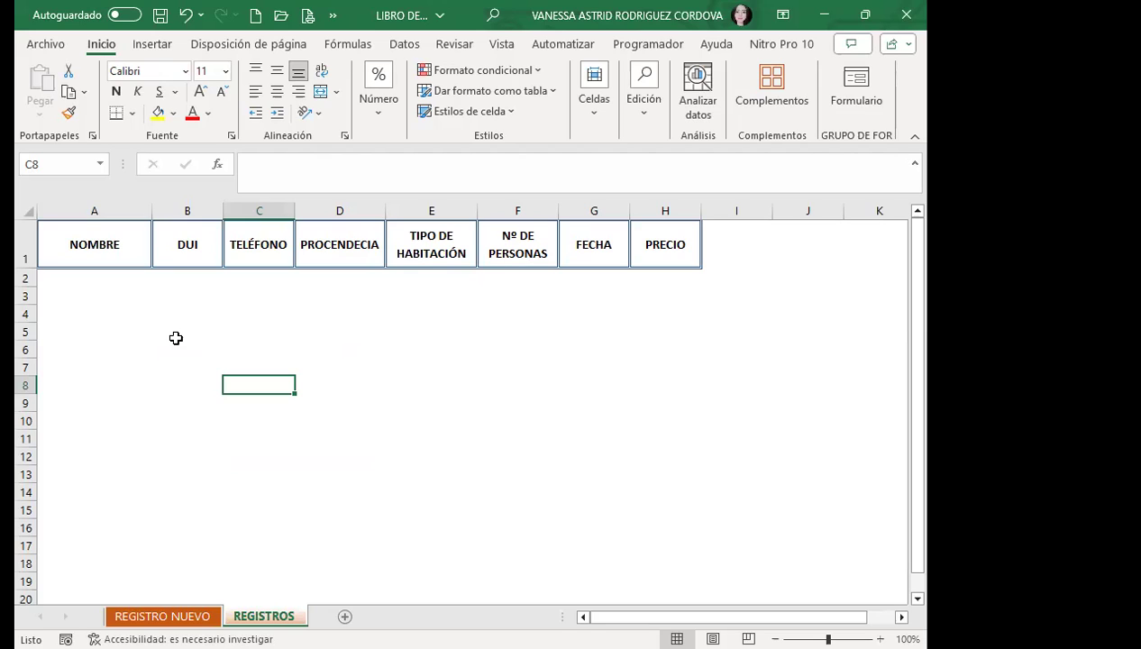
{"action": "left_click", "coordinate": [288, 310]}
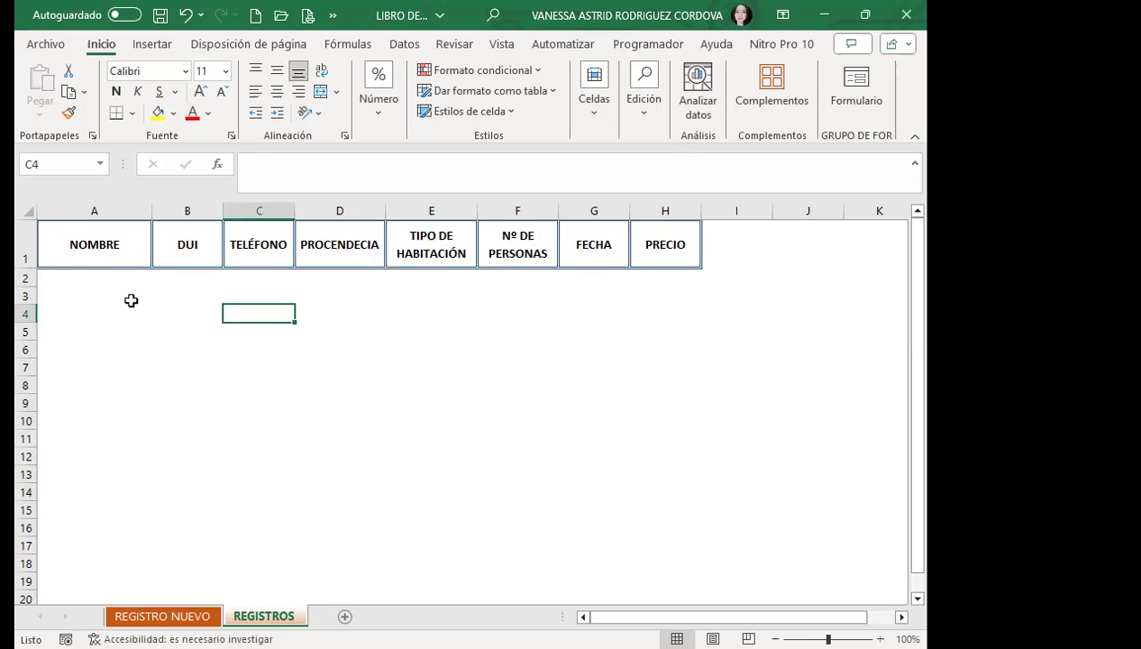
{"action": "scroll", "coordinate": [92, 369], "scroll_direction": "down", "scroll_amount": 2}
{"action": "scroll", "coordinate": [84, 478], "scroll_direction": "up", "scroll_amount": 2}
{"action": "left_click", "coordinate": [187, 615]}
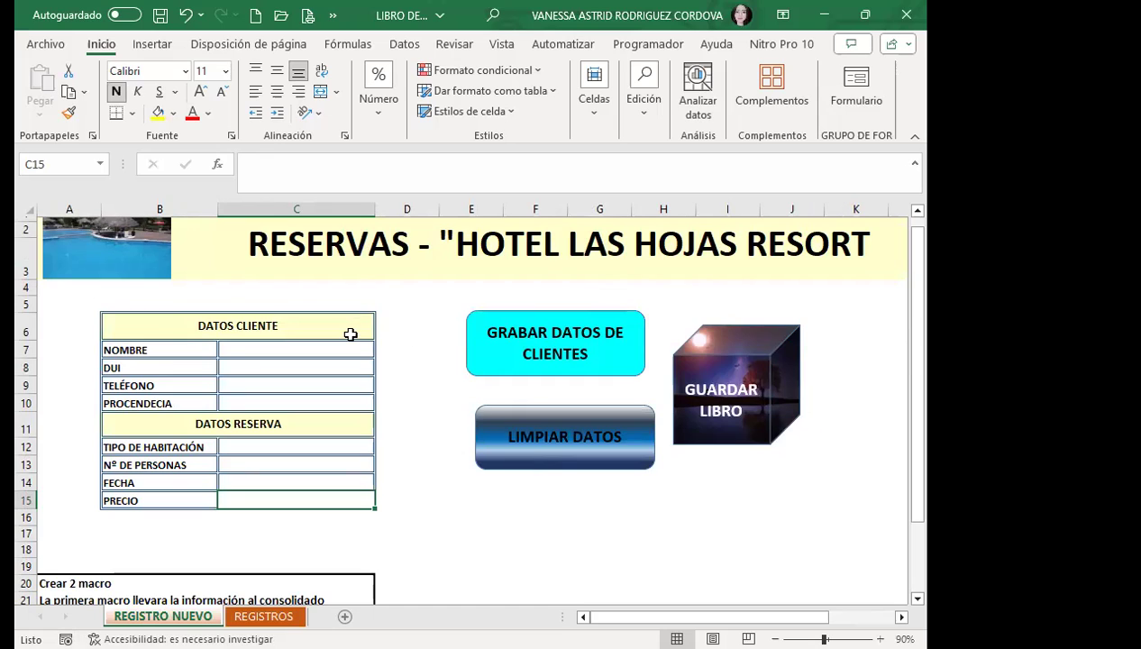
{"action": "left_click_drag", "start_coordinate": [349, 350], "coordinate": [346, 407]}
{"action": "left_click_drag", "start_coordinate": [354, 447], "coordinate": [339, 496]}
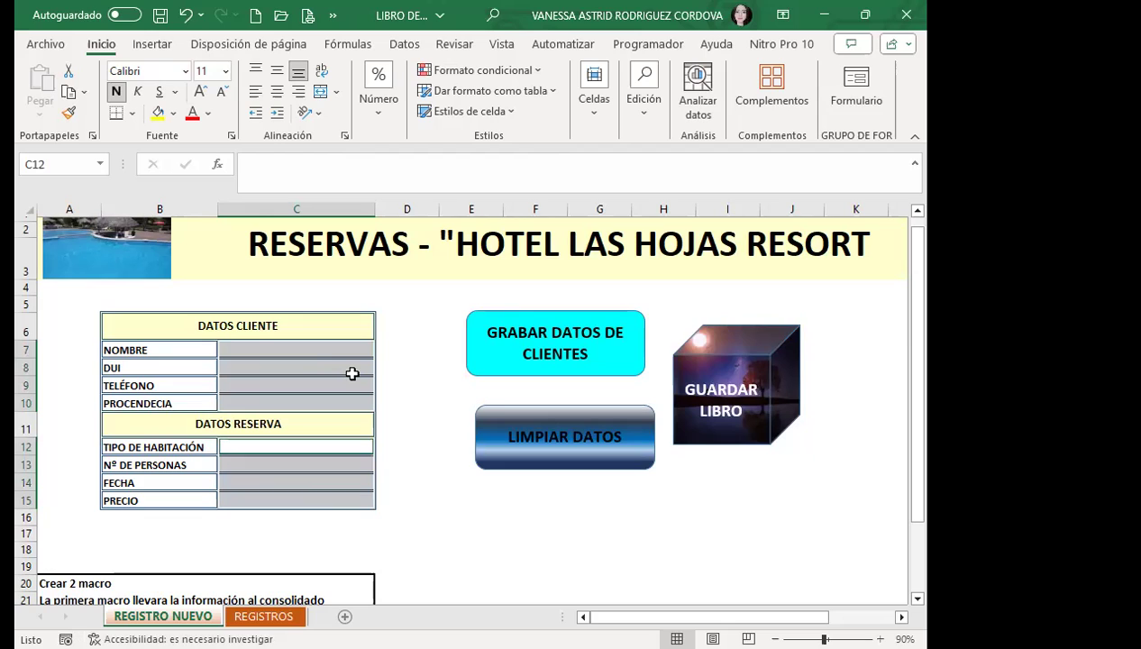
{"action": "left_click", "coordinate": [316, 349]}
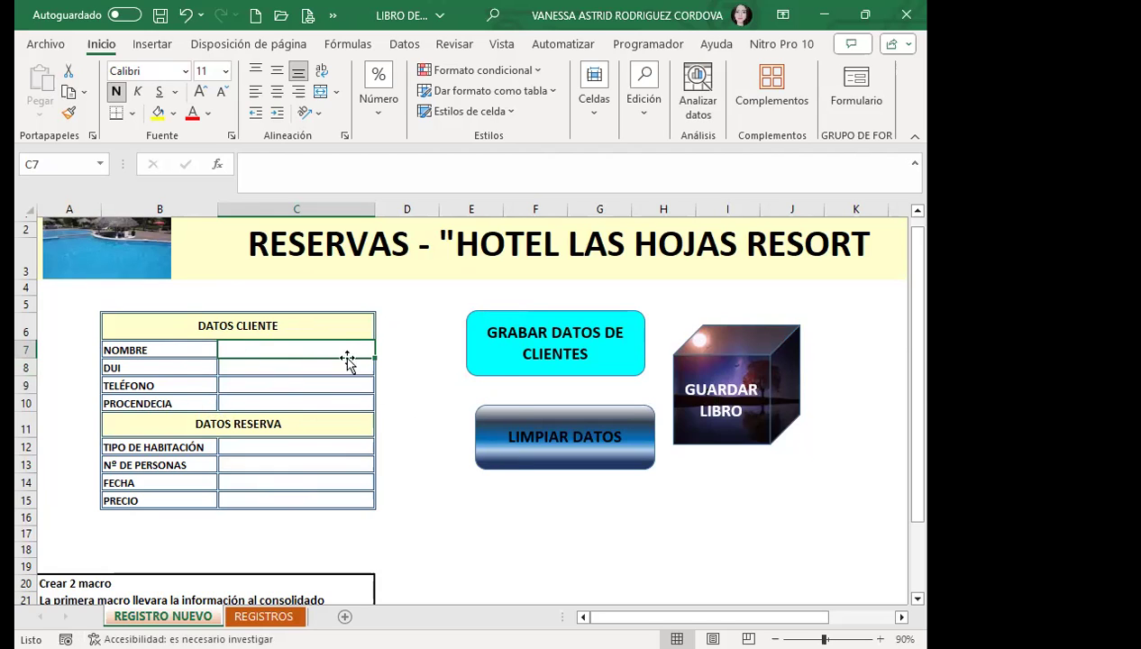
Save the workbook as macro-enabled LIBRO DE EXCEL AVANZADO_REGISTROS DE HOTEL_5, two folders up.
{"action": "left_click", "coordinate": [47, 45]}
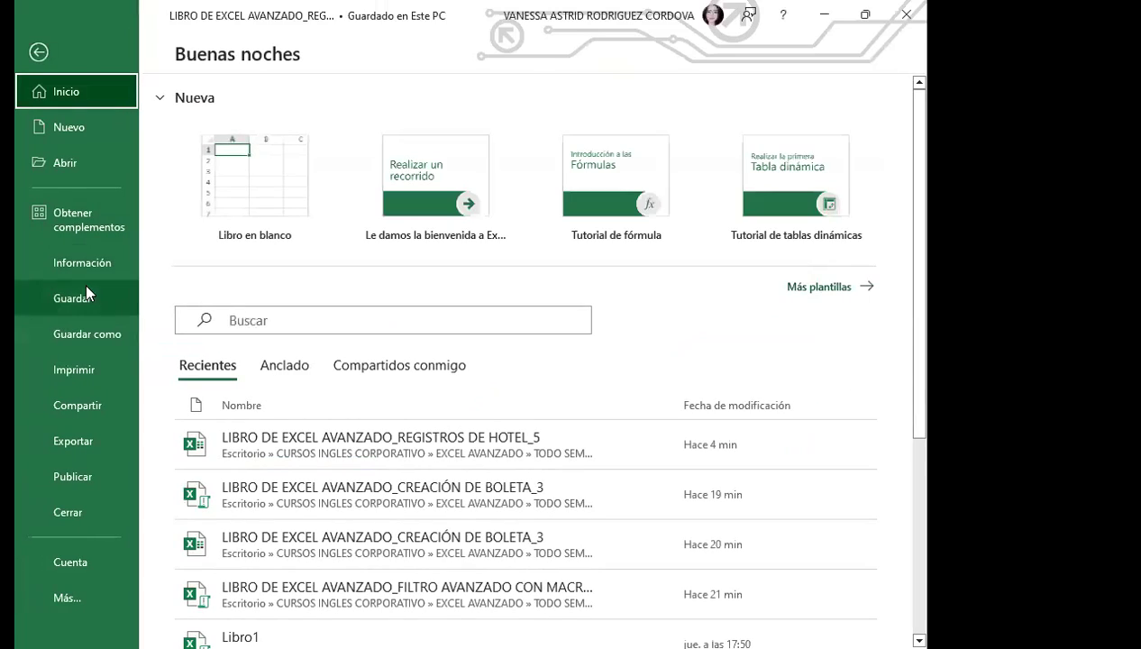
{"action": "left_click", "coordinate": [101, 335]}
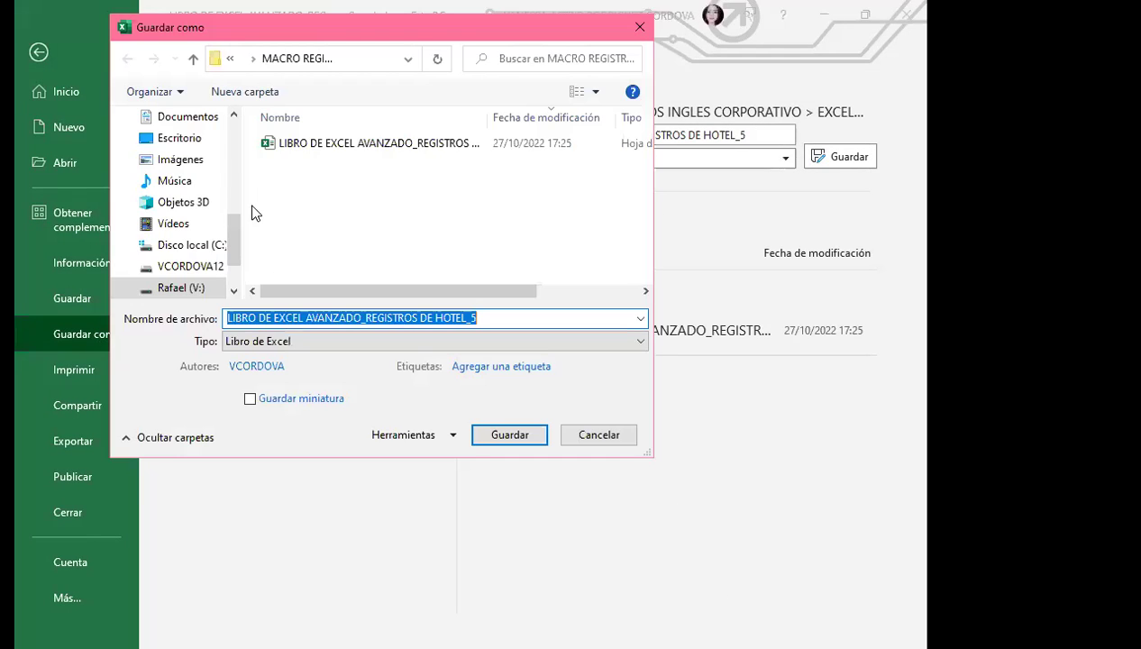
{"action": "left_click", "coordinate": [293, 343]}
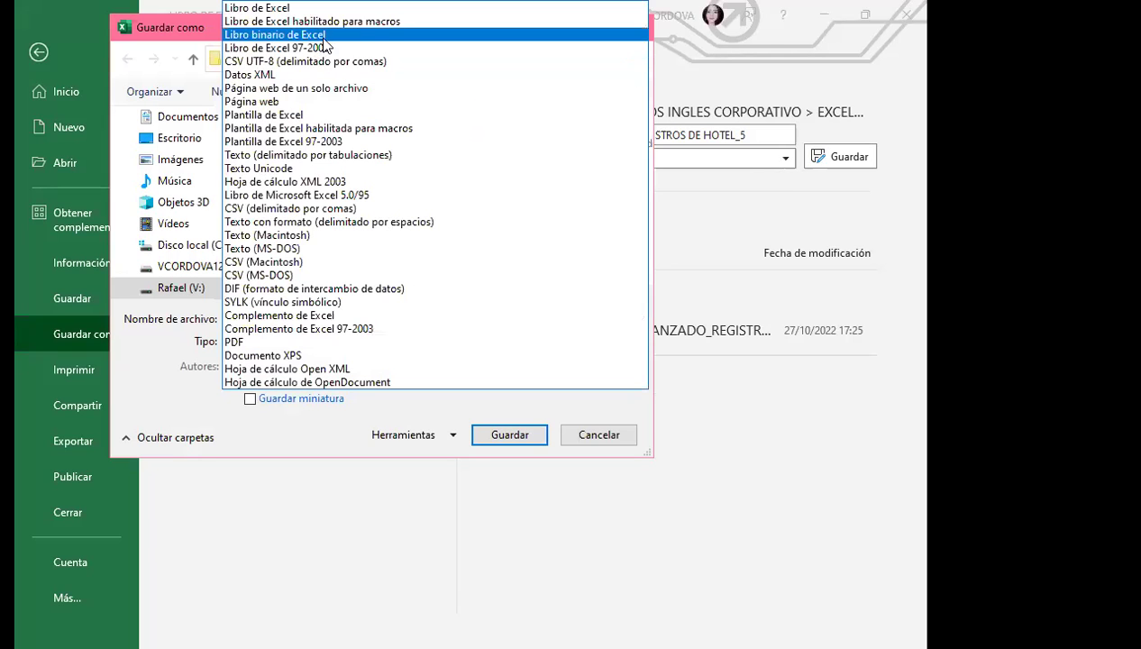
{"action": "left_click", "coordinate": [386, 30]}
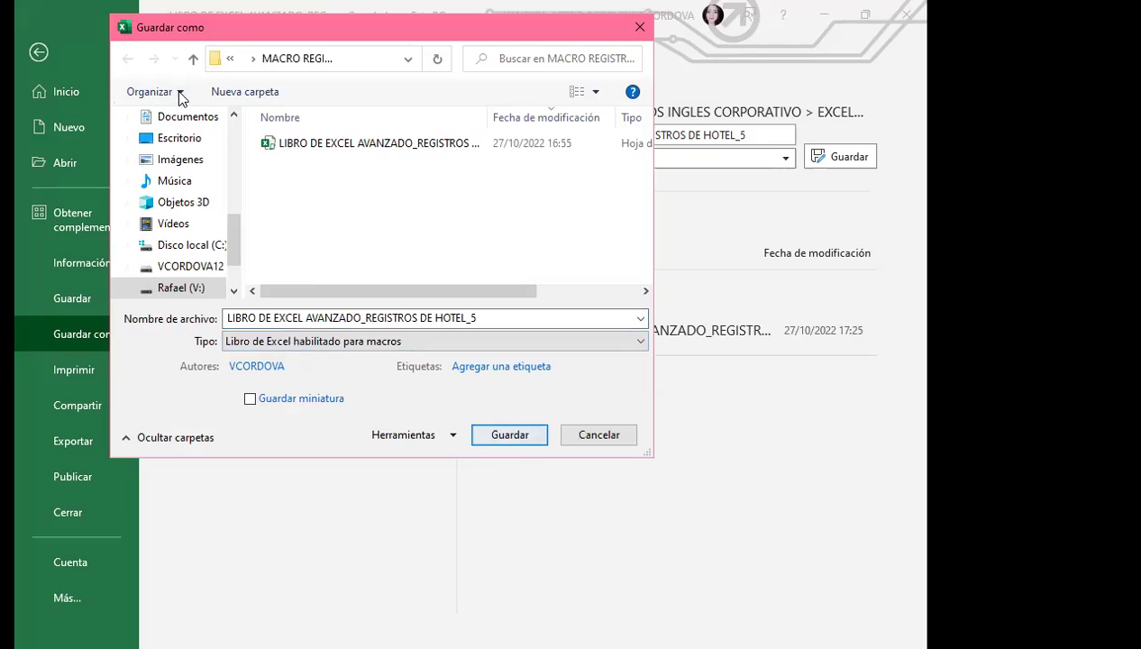
{"action": "left_click", "coordinate": [191, 59]}
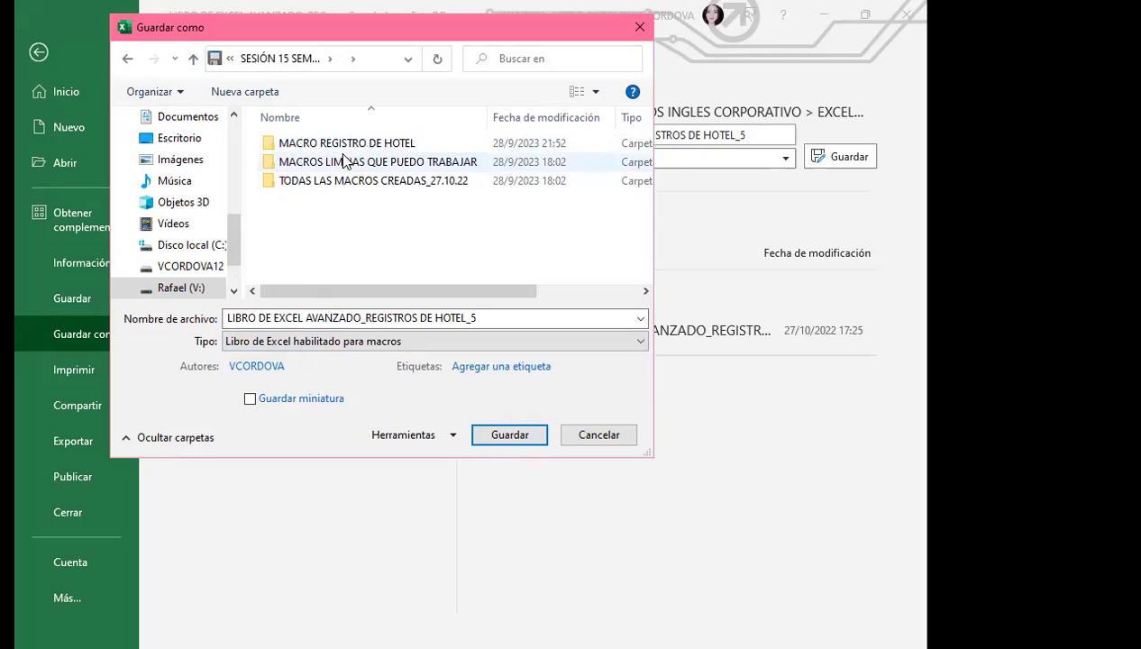
{"action": "left_click", "coordinate": [194, 60]}
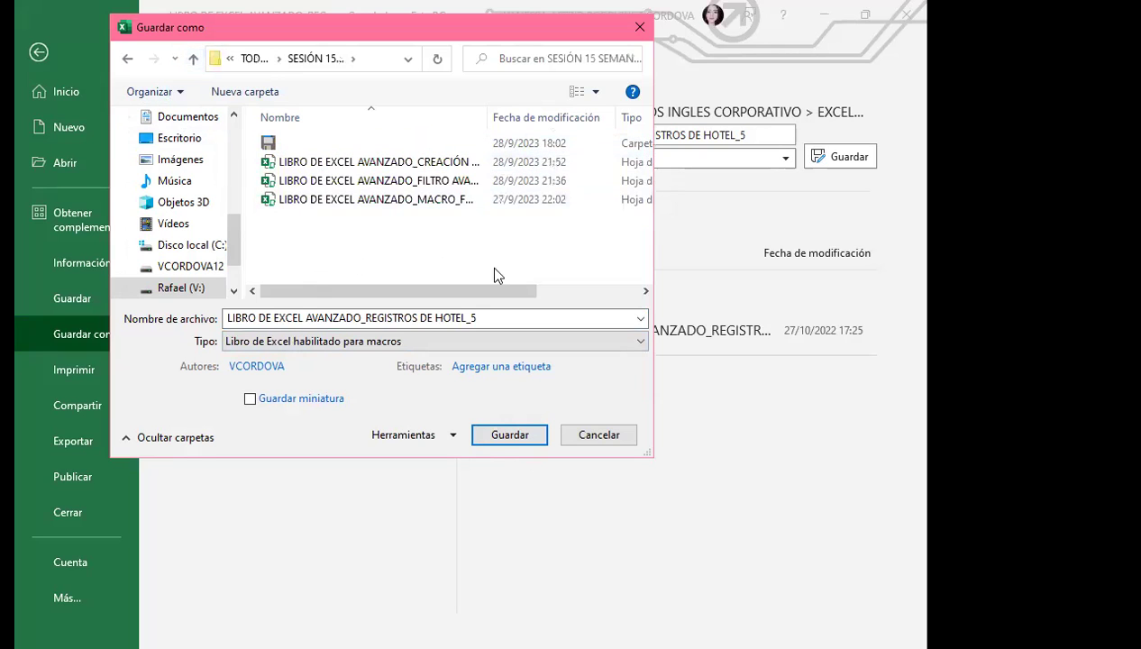
{"action": "left_click", "coordinate": [503, 436]}
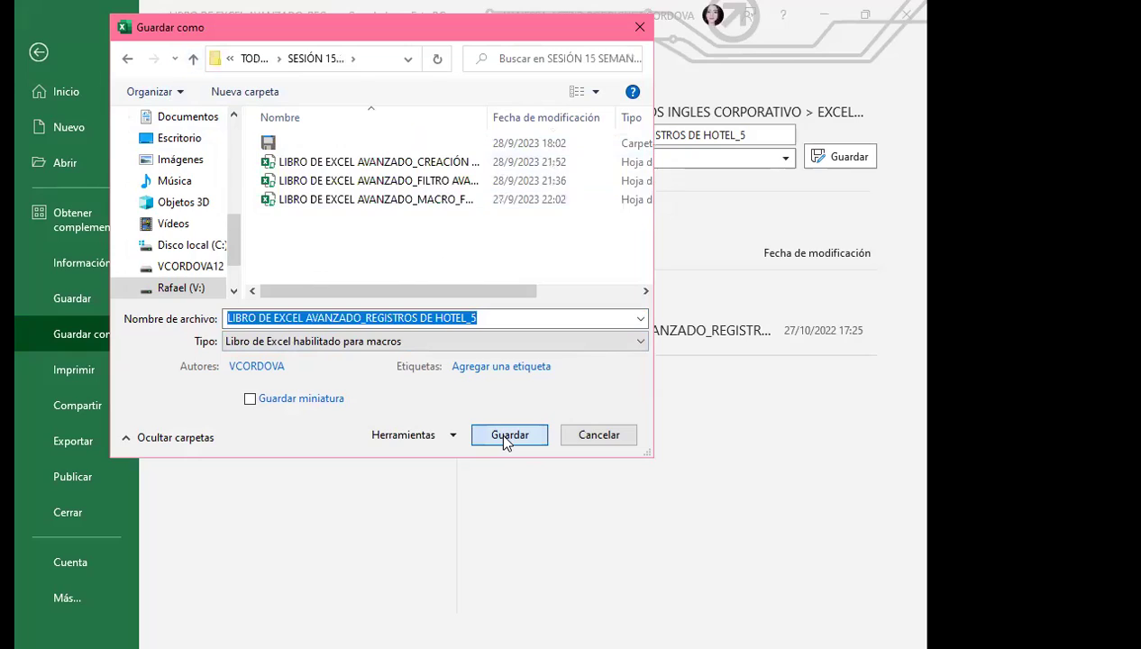
{"action": "left_click", "coordinate": [419, 383]}
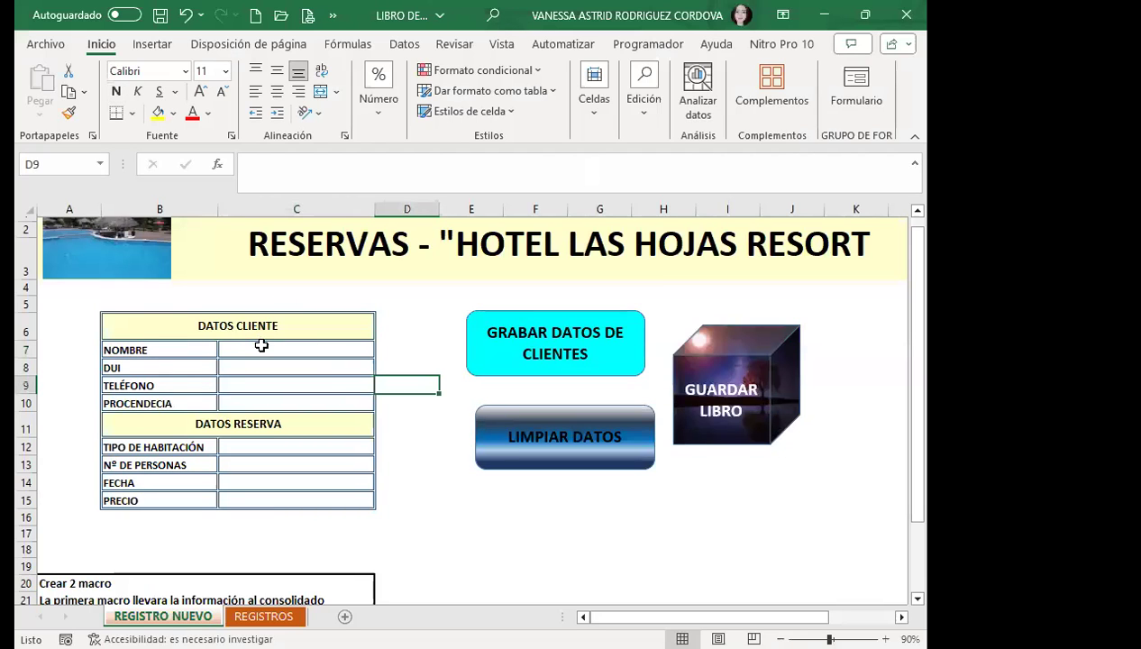
From cell C7, start recording a macro named CLIENTES1 stored in this workbook.
{"action": "left_click", "coordinate": [261, 346]}
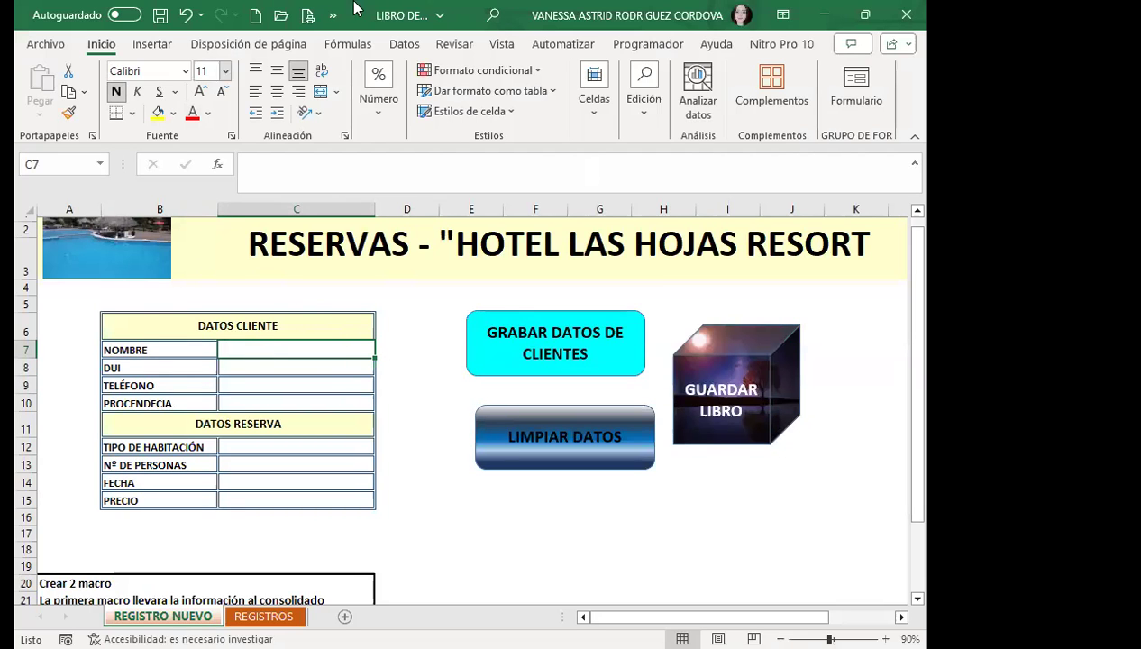
{"action": "left_click", "coordinate": [502, 44]}
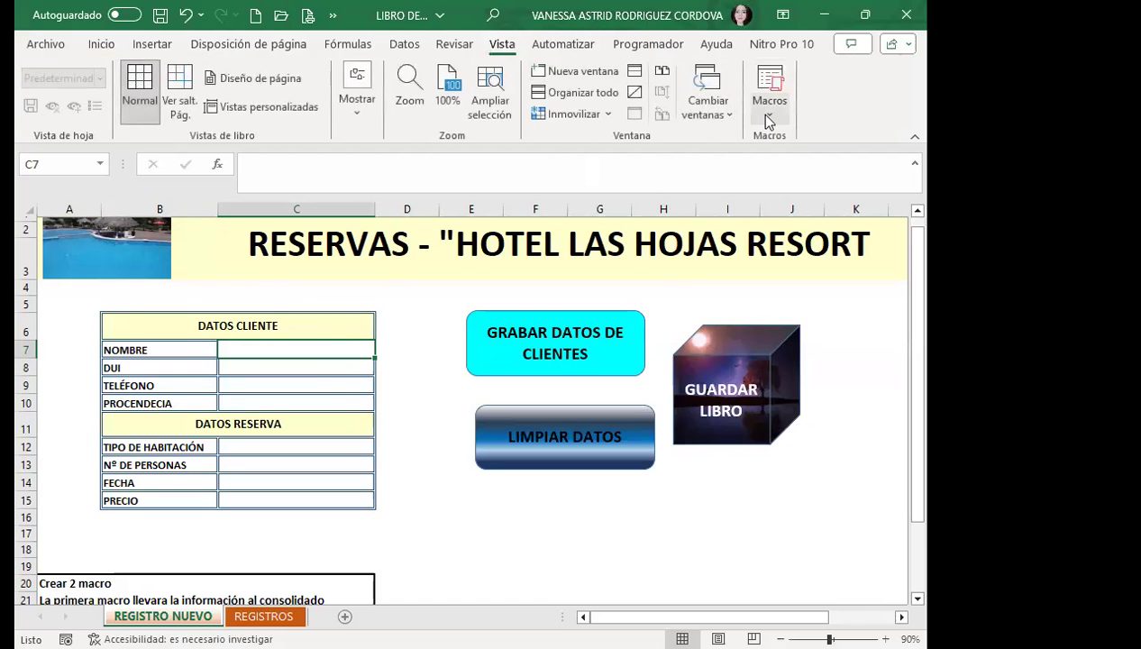
{"action": "left_click", "coordinate": [768, 132]}
{"action": "left_click", "coordinate": [813, 163]}
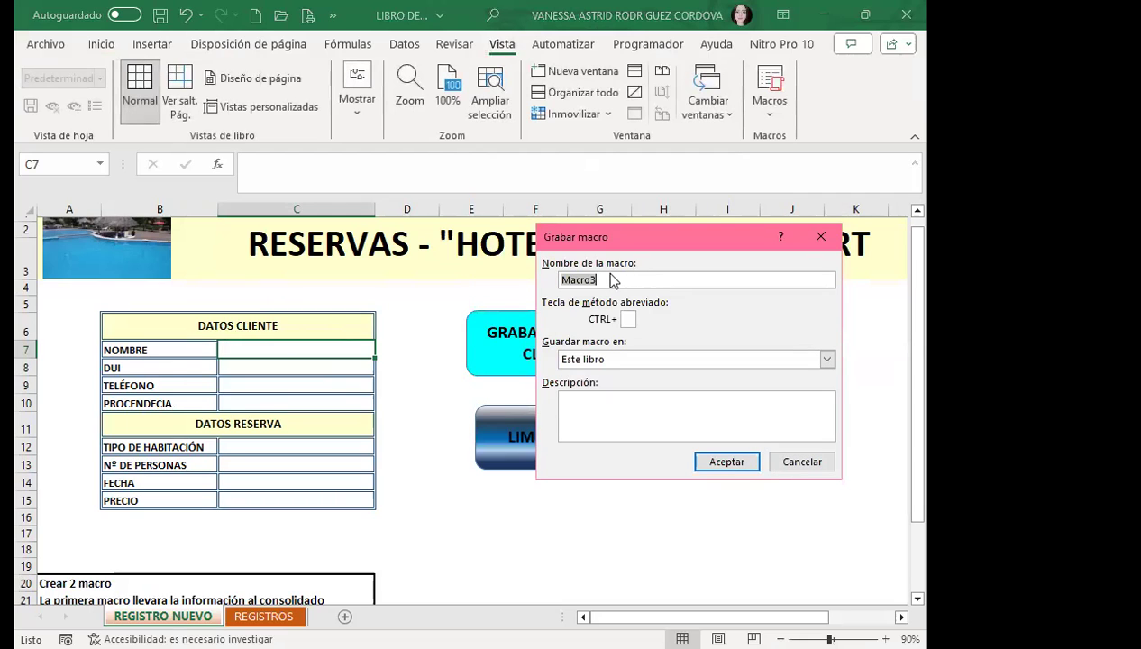
{"action": "type", "text": "CLIENTES1"}
{"action": "left_click", "coordinate": [737, 463]}
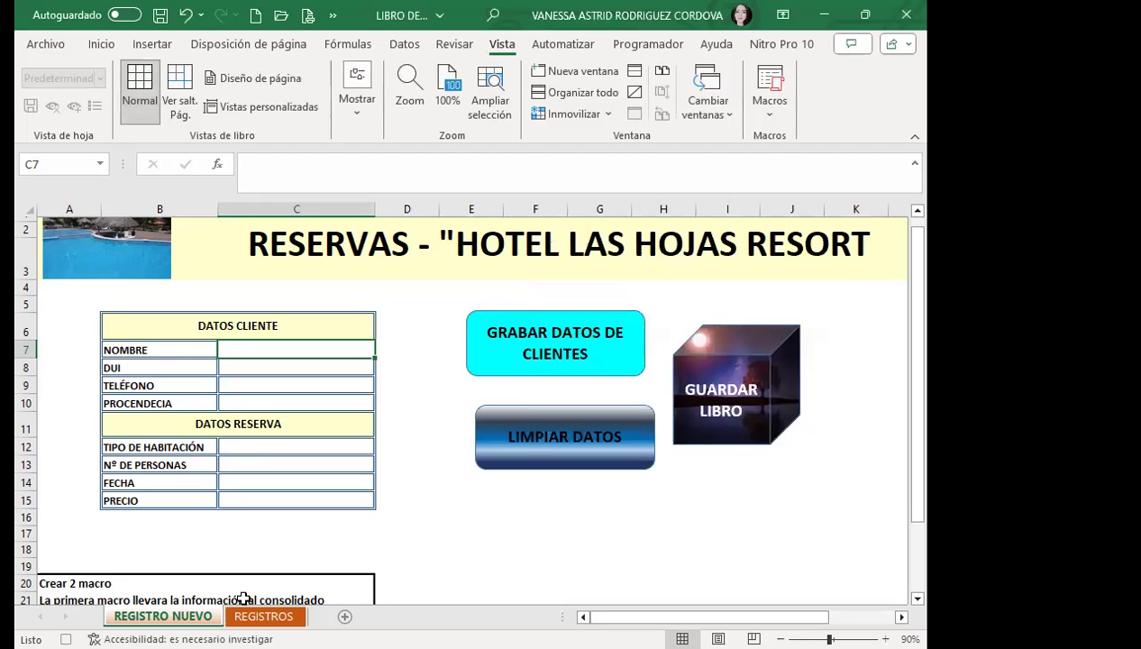
Insert a new blank row 2 on the REGISTROS sheet and select A2.
{"action": "key", "text": "ctrl+Page_Down"}
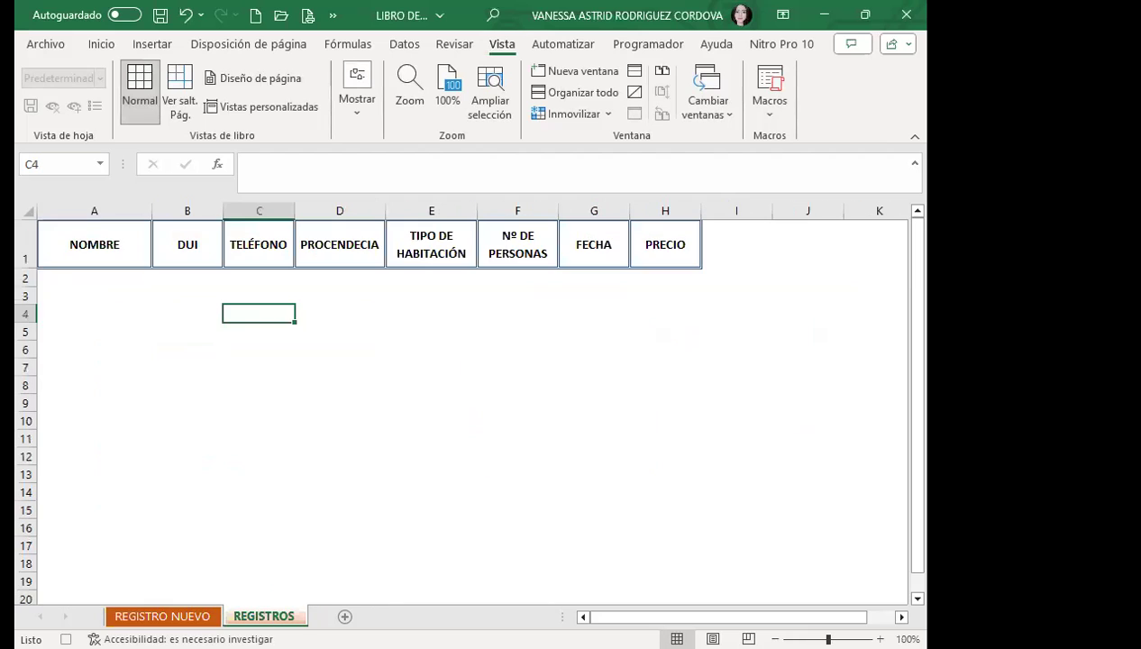
{"action": "left_click", "coordinate": [31, 280]}
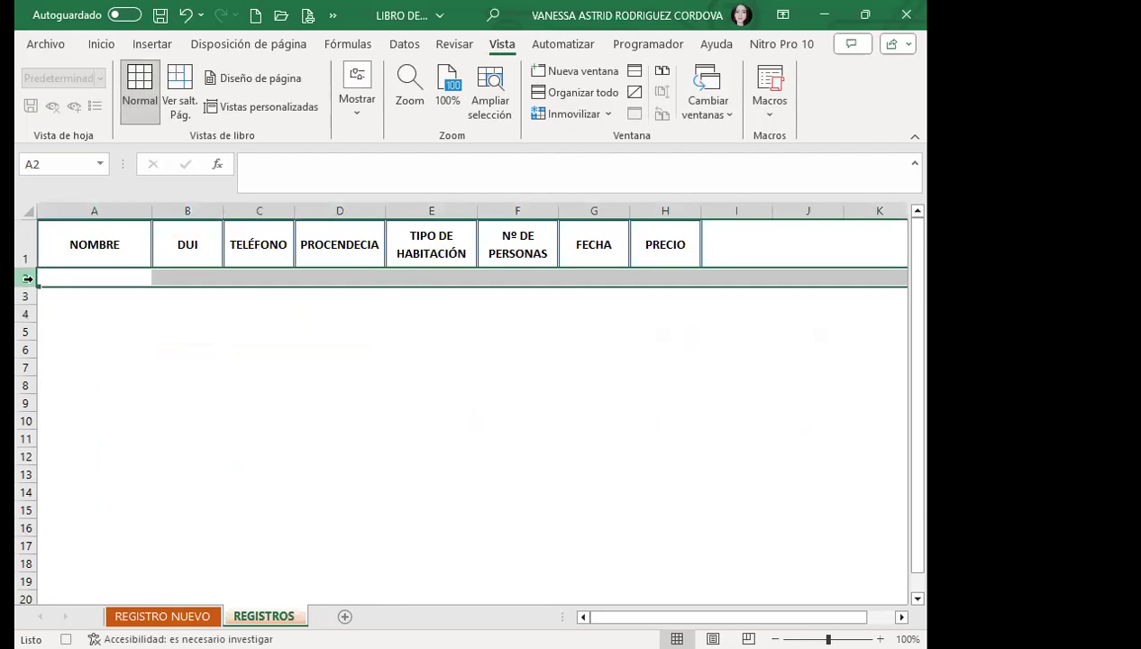
{"action": "left_click", "coordinate": [101, 44]}
{"action": "left_click", "coordinate": [577, 116]}
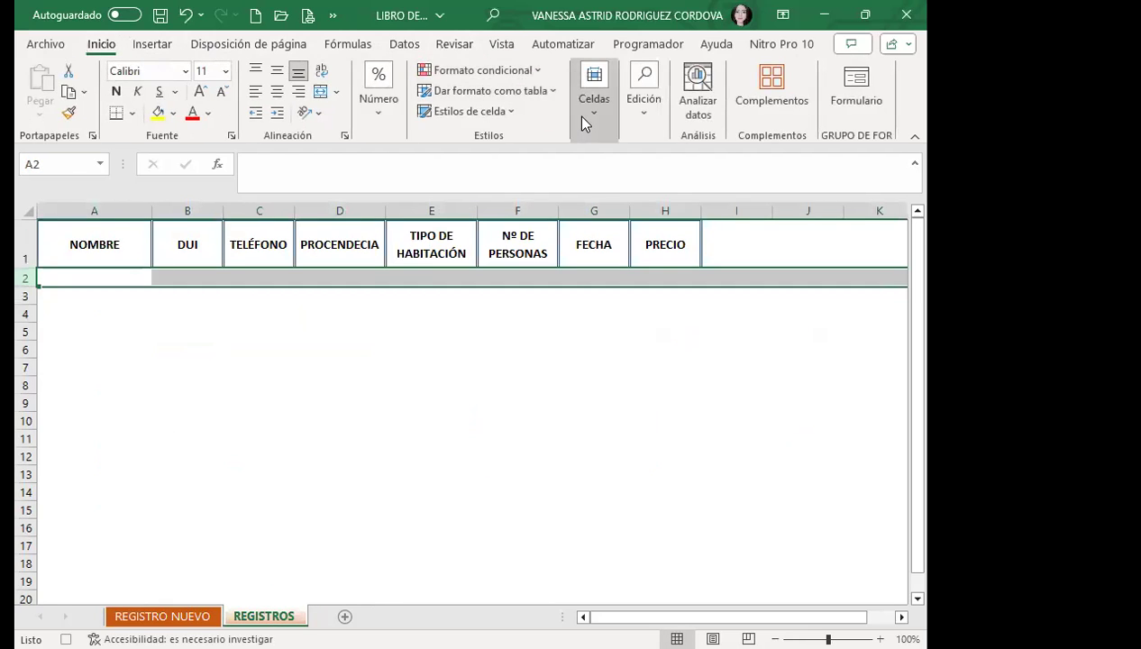
{"action": "left_click", "coordinate": [588, 162]}
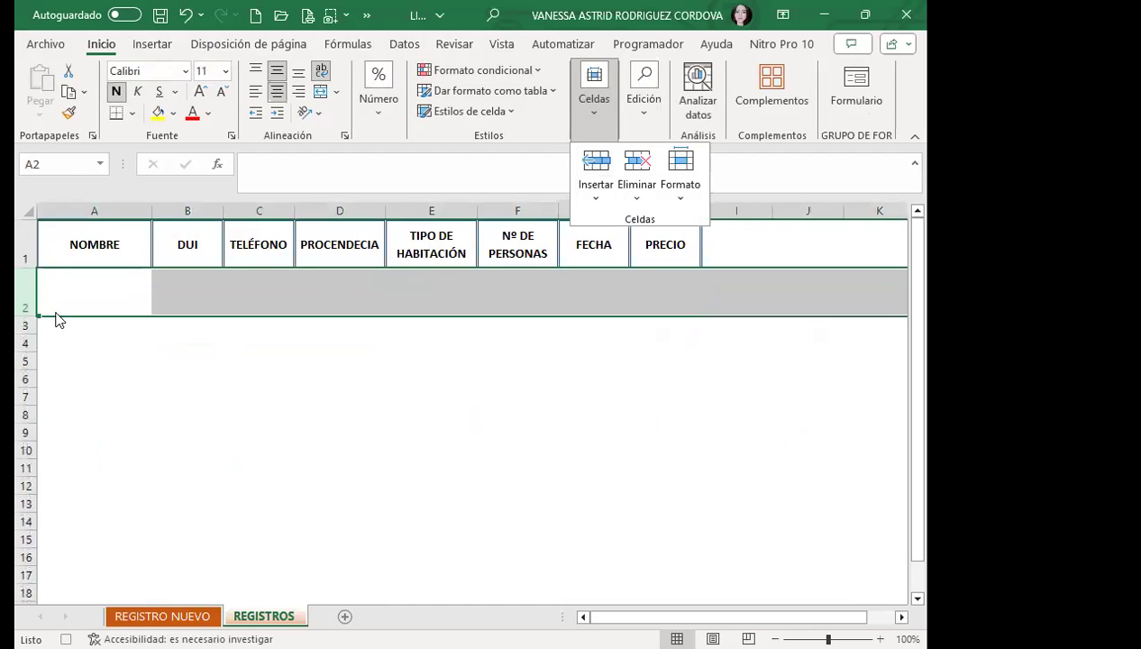
{"action": "left_click", "coordinate": [96, 300]}
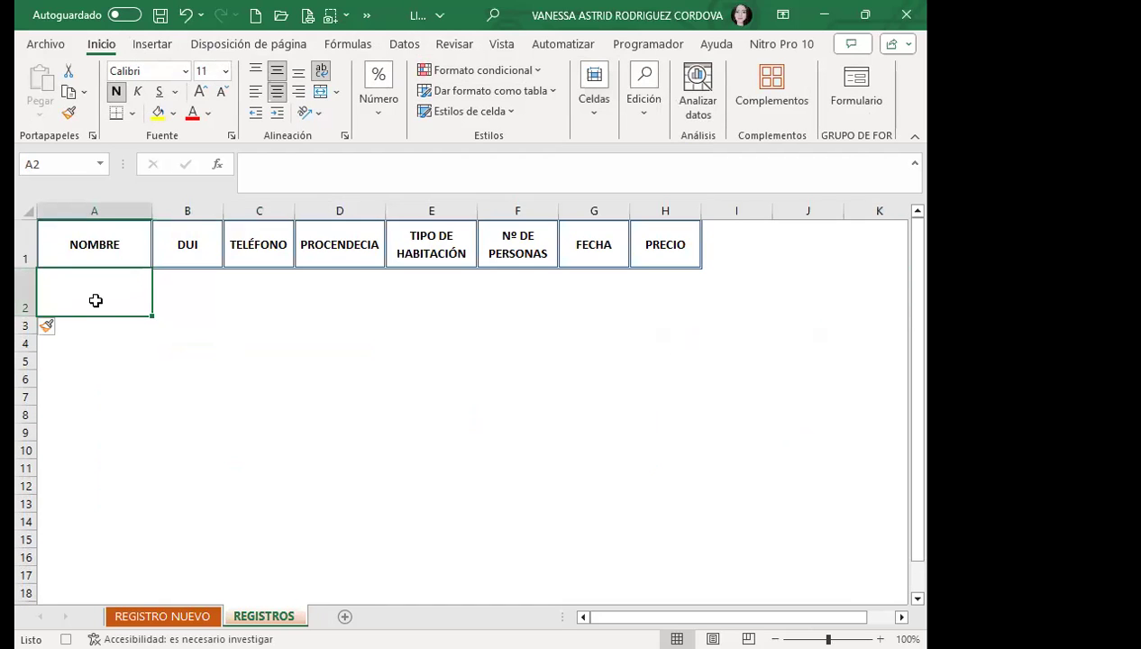
Copy the form's entry cells C7:C10 and C12:C15.
{"action": "left_click", "coordinate": [156, 611]}
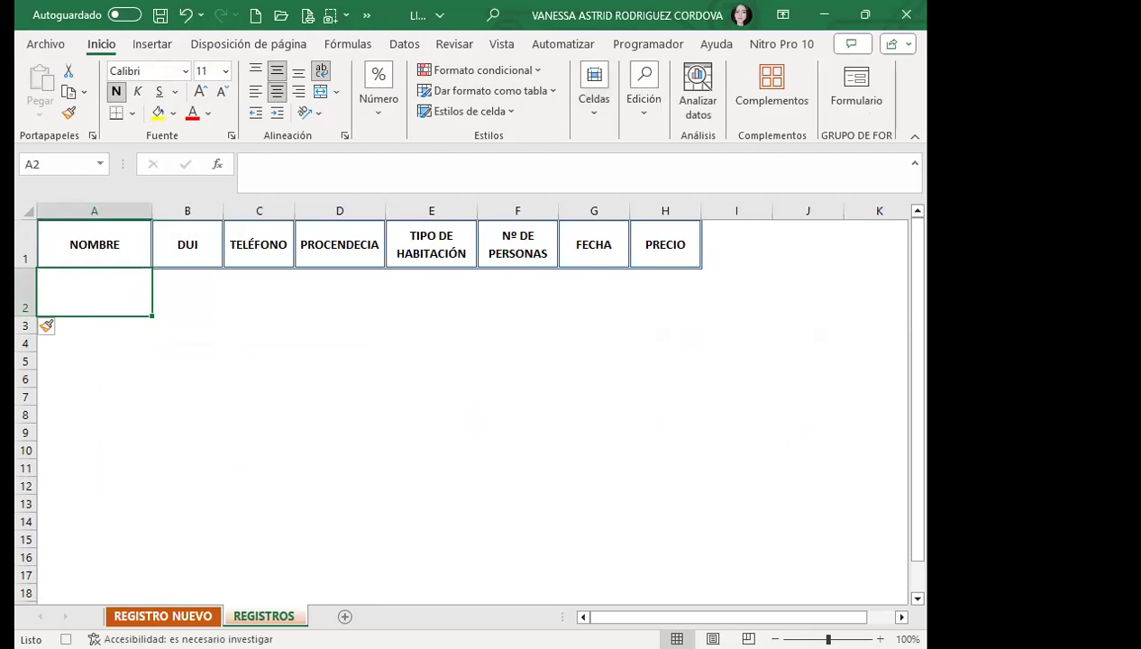
{"action": "left_click_drag", "start_coordinate": [275, 351], "coordinate": [272, 401]}
{"action": "left_click_drag", "start_coordinate": [308, 445], "coordinate": [315, 498]}
{"action": "key", "text": "ctrl+c"}
Paste the copied cells transposed into REGISTROS A2:H2, then return to the form at C7.
{"action": "left_click", "coordinate": [255, 616]}
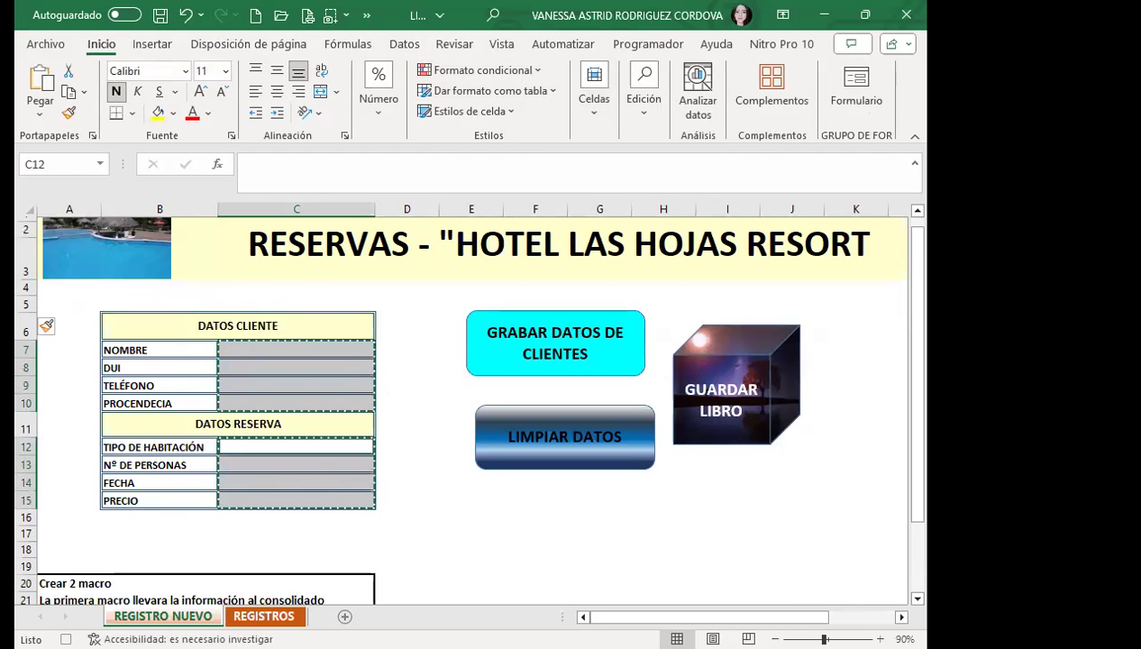
{"action": "left_click", "coordinate": [39, 113]}
{"action": "left_click", "coordinate": [94, 329]}
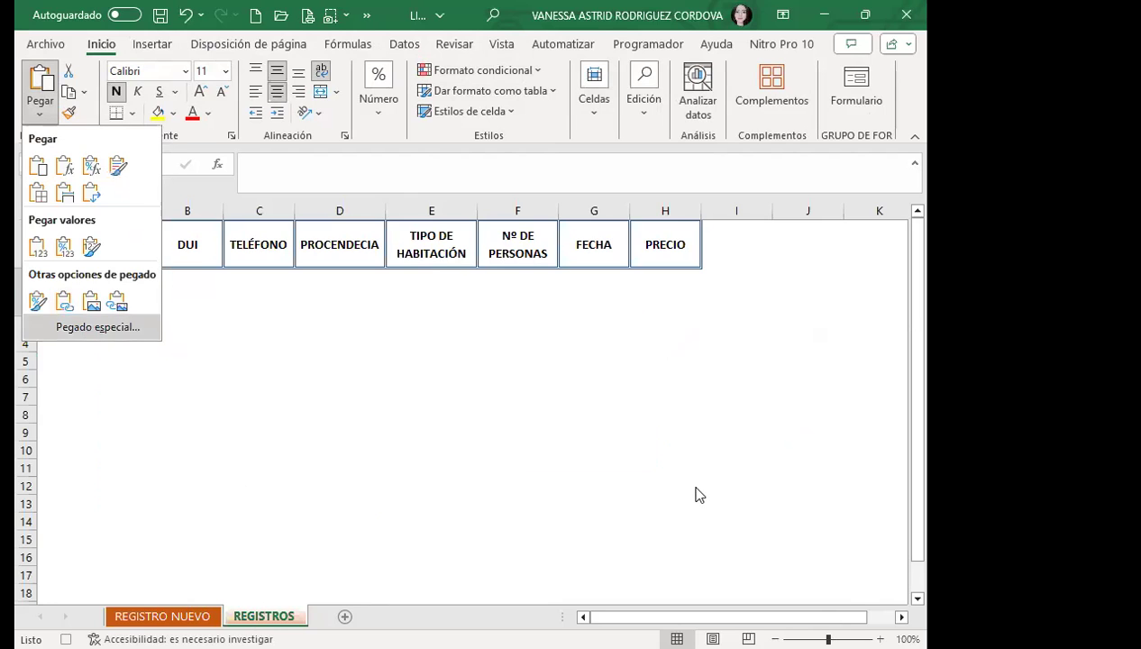
{"action": "left_click", "coordinate": [703, 482]}
{"action": "left_click", "coordinate": [780, 516]}
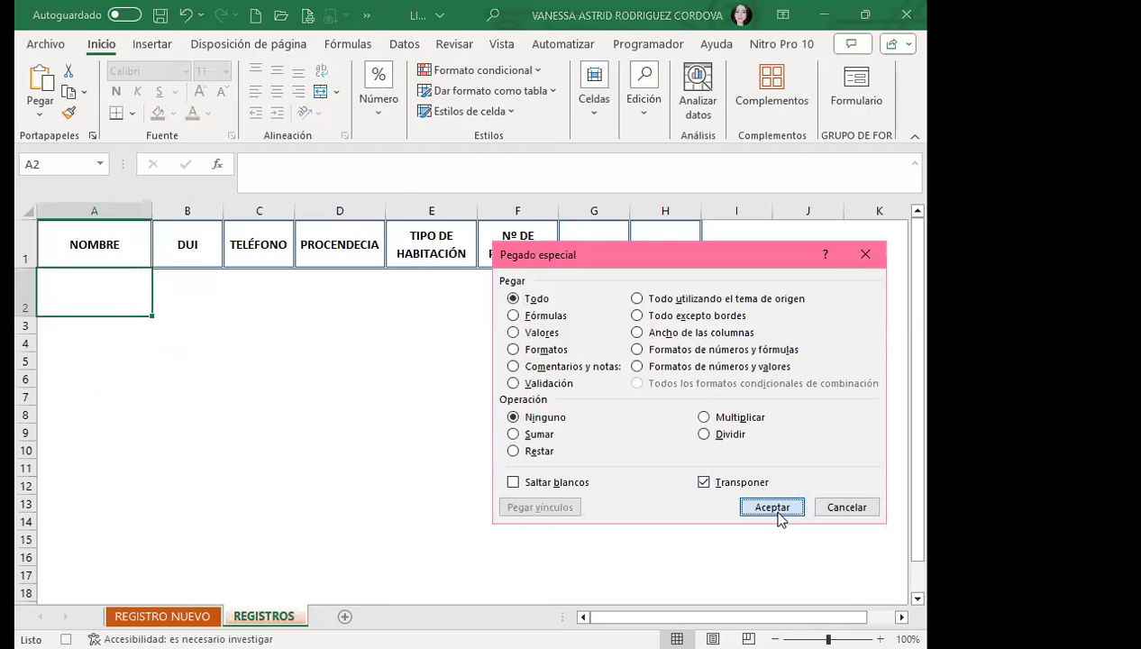
{"action": "left_click", "coordinate": [101, 293]}
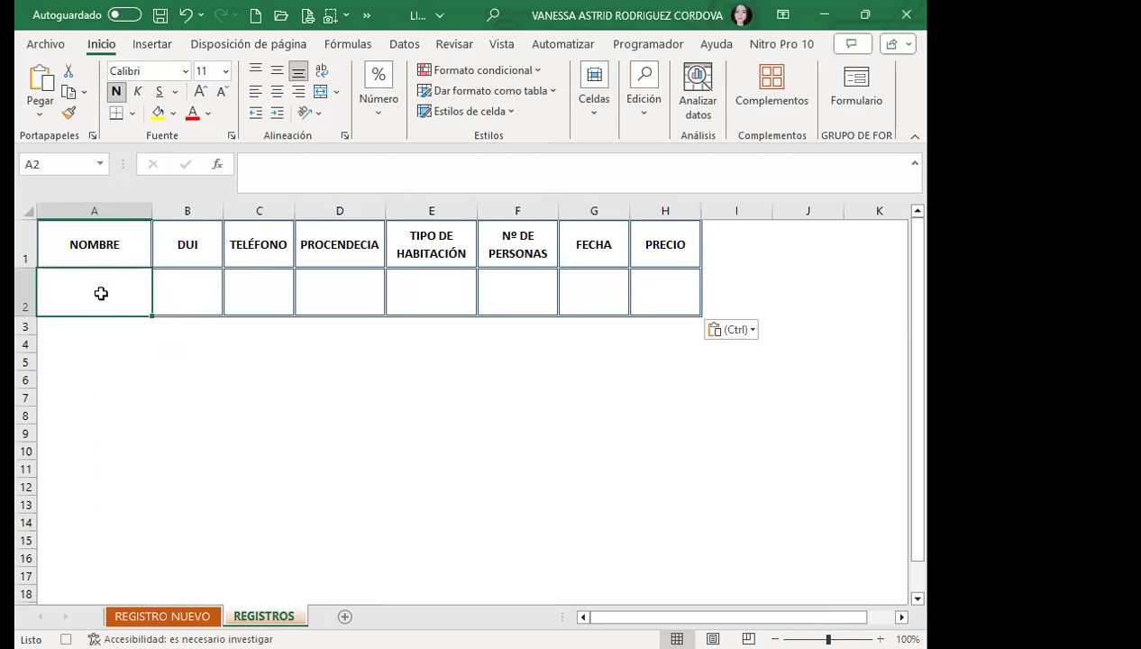
{"action": "left_click", "coordinate": [167, 615]}
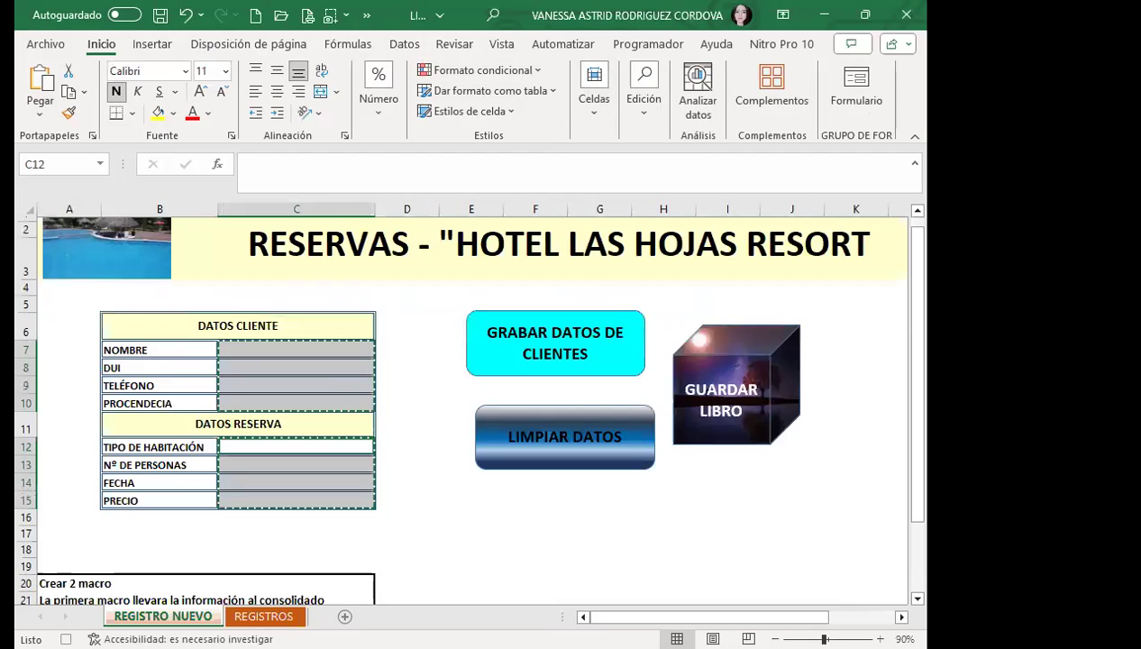
{"action": "key", "text": "Escape"}
{"action": "left_click", "coordinate": [275, 349]}
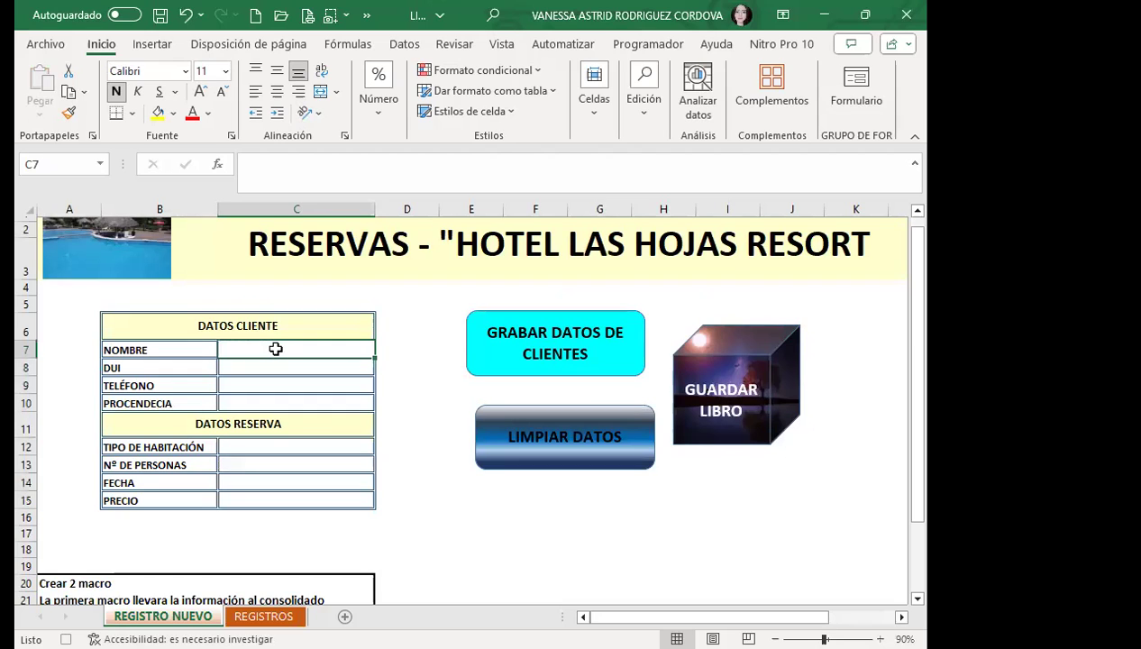
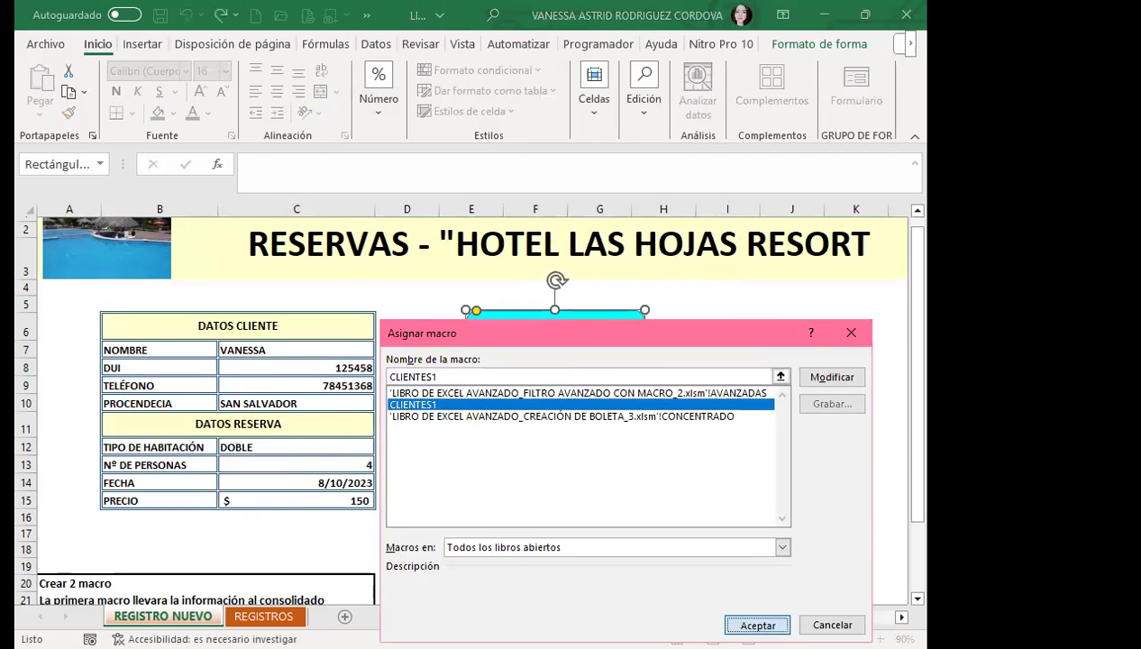
Assign CLIENTES1 and run GRABAR DATOS DE CLIENTES, confirming the new row on REGISTROS.
{"action": "key", "text": "Return"}
{"action": "left_click", "coordinate": [424, 418]}
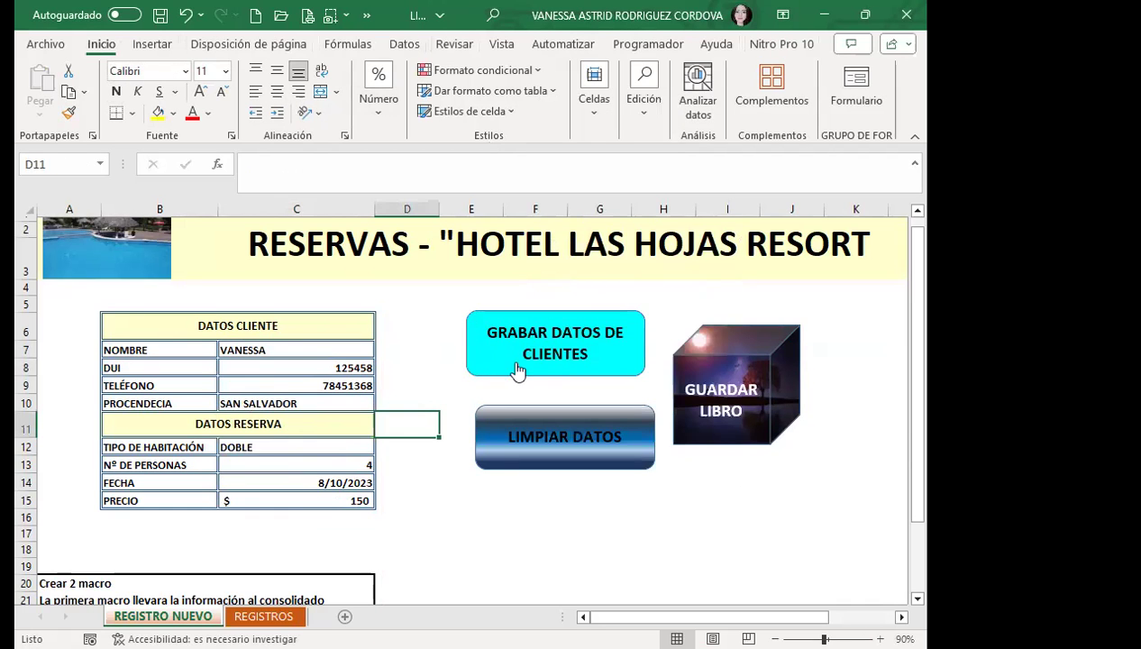
{"action": "left_click", "coordinate": [510, 362]}
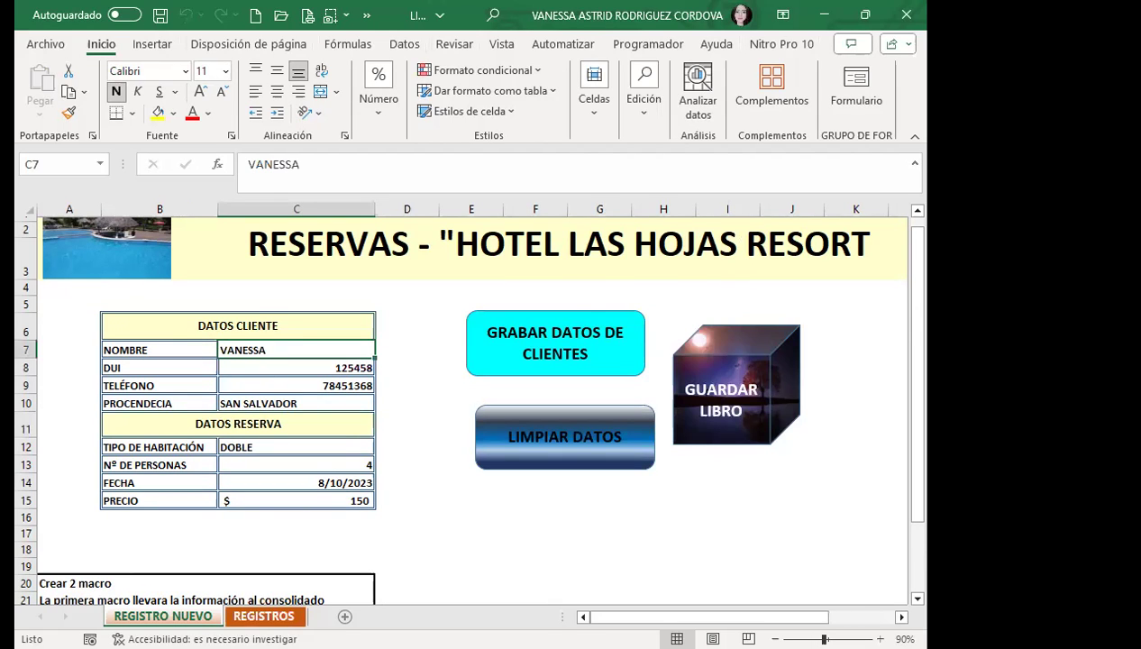
{"action": "left_click", "coordinate": [263, 616]}
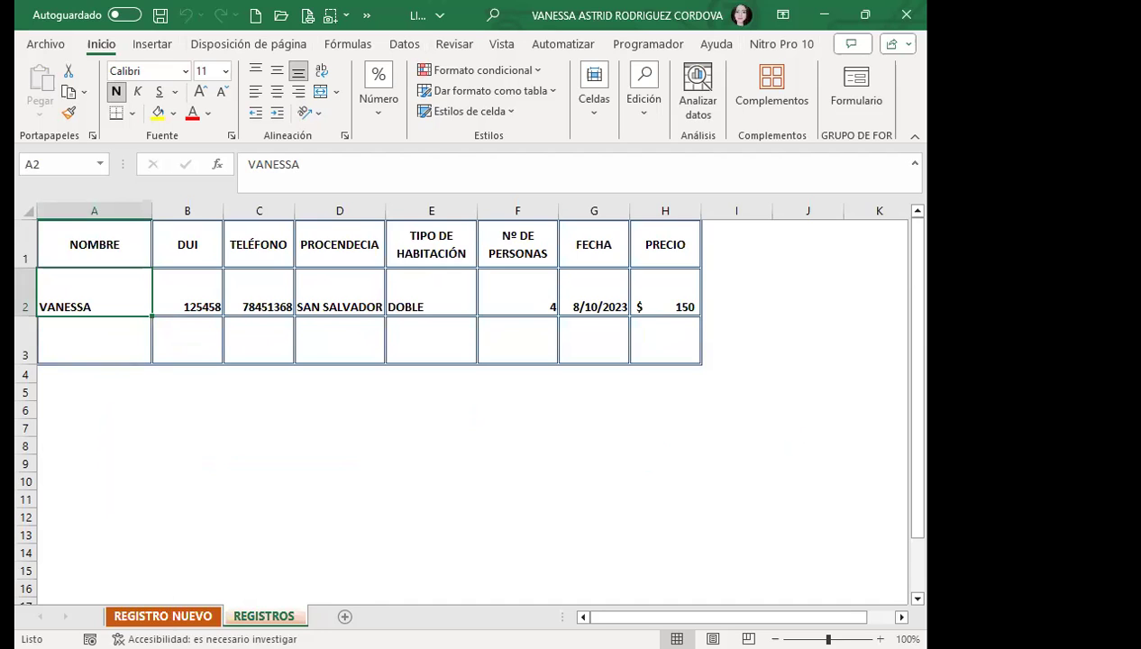
{"action": "left_click", "coordinate": [162, 616]}
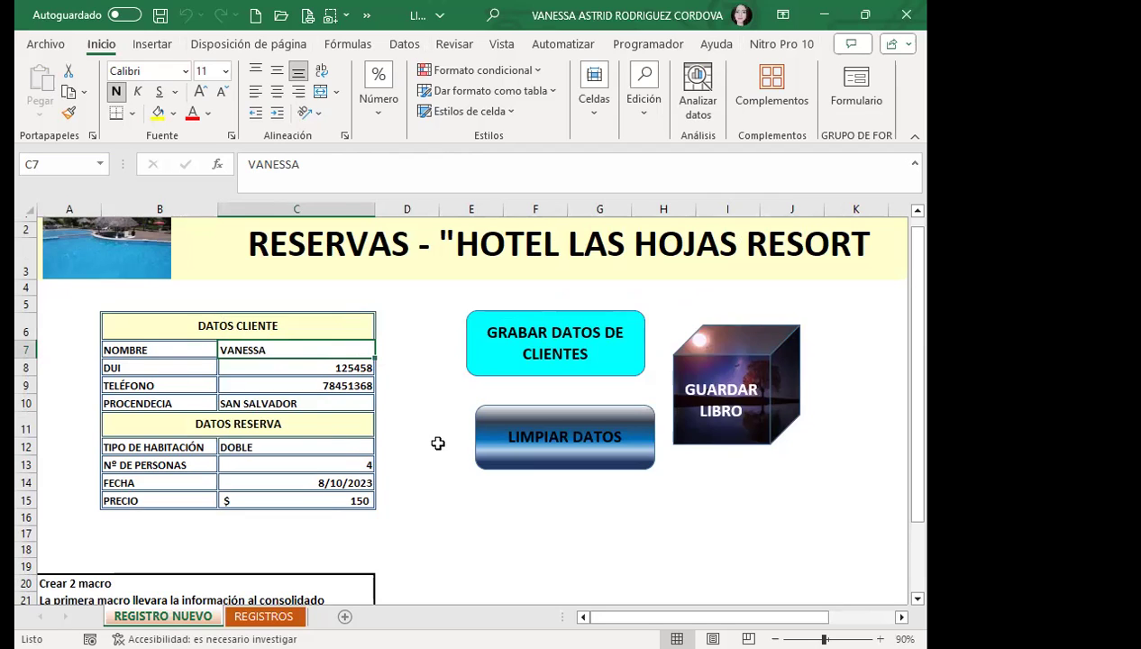
{"action": "left_click", "coordinate": [419, 416]}
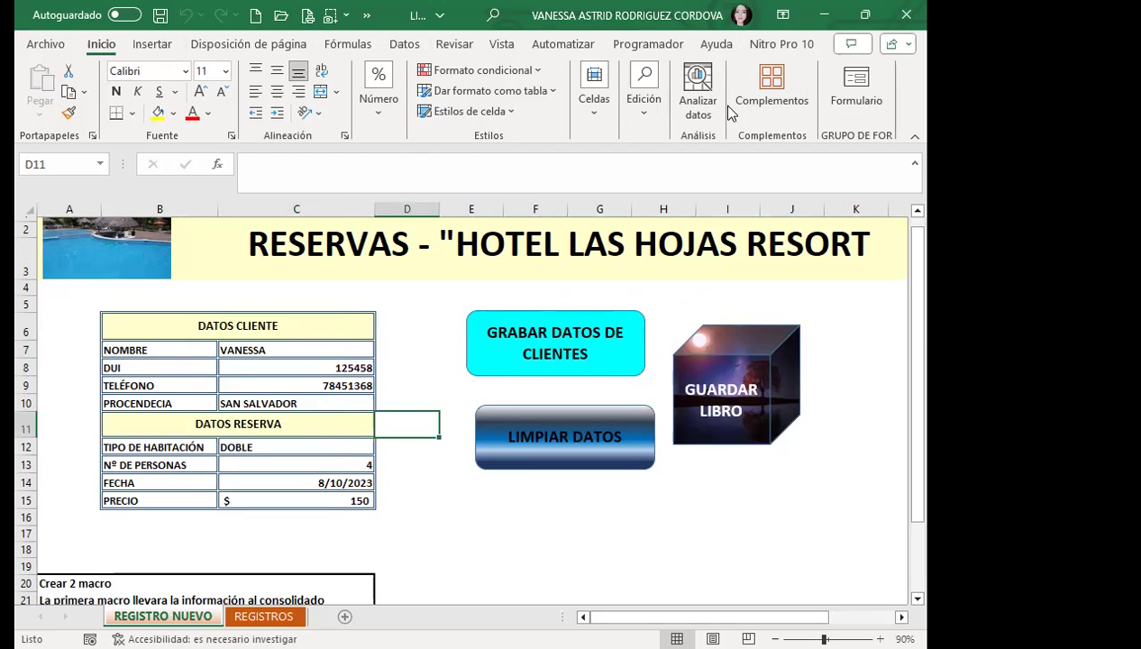
Record a LIMPIAR1 macro that deletes the contents of C7:C10 and C12:C15.
{"action": "left_click", "coordinate": [502, 44]}
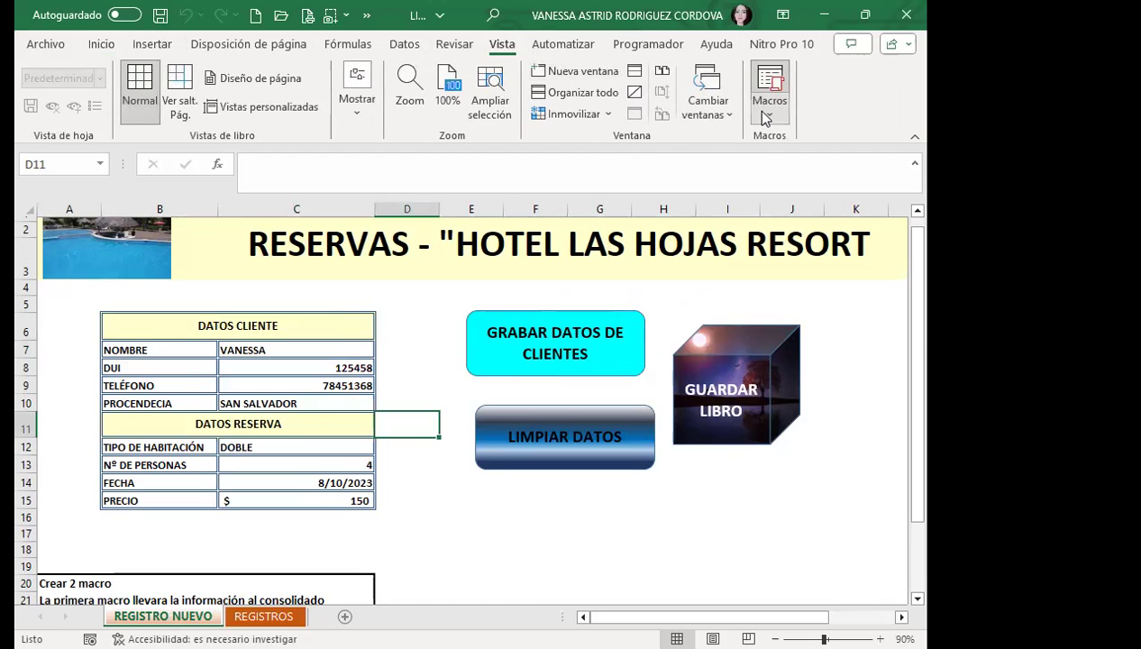
{"action": "left_click", "coordinate": [763, 118]}
{"action": "key", "text": "Return"}
{"action": "type", "text": "LIMPIAR1"}
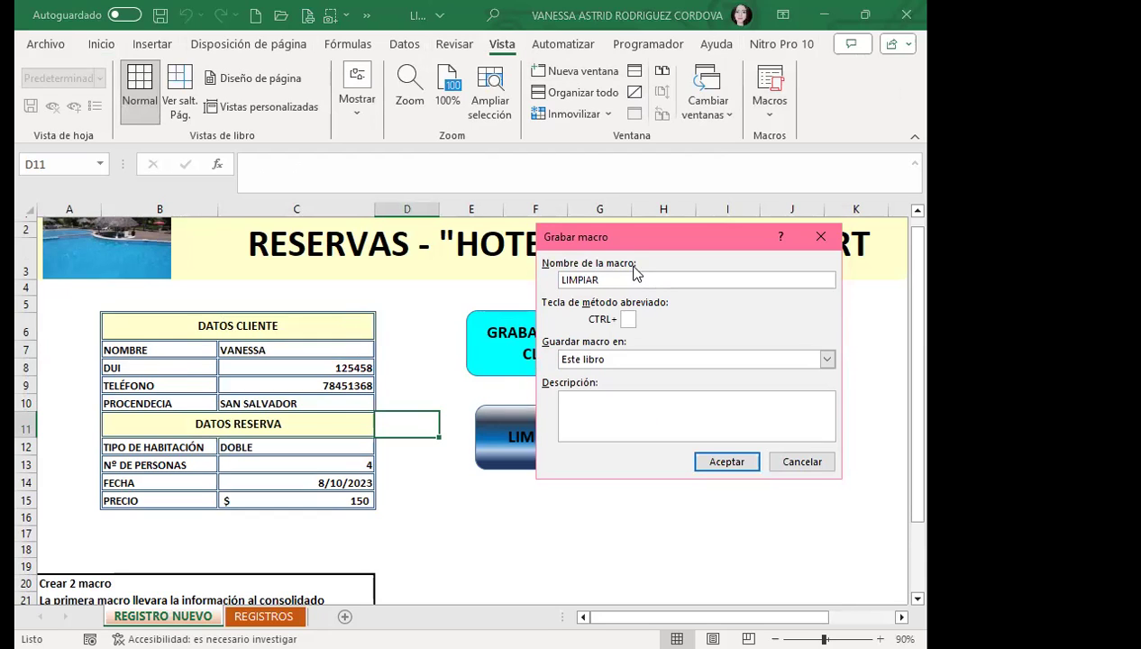
{"action": "left_click", "coordinate": [726, 462]}
{"action": "left_click_drag", "start_coordinate": [354, 350], "coordinate": [354, 397]}
{"action": "left_click_drag", "start_coordinate": [350, 451], "coordinate": [352, 494]}
{"action": "key", "text": "Delete"}
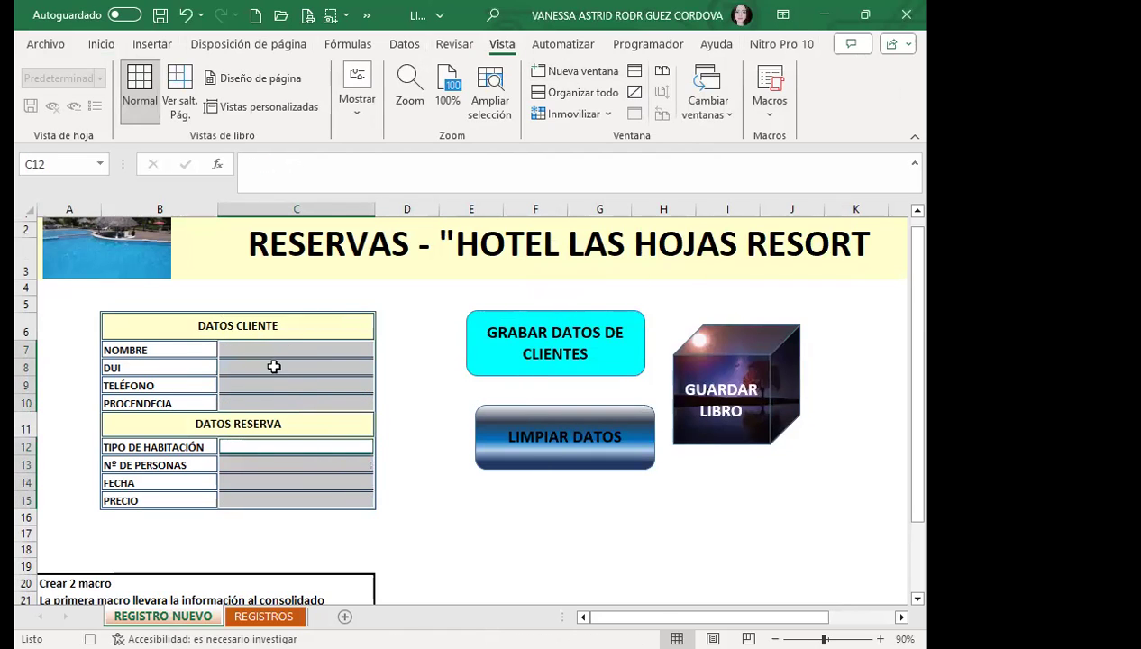
{"action": "left_click", "coordinate": [289, 345]}
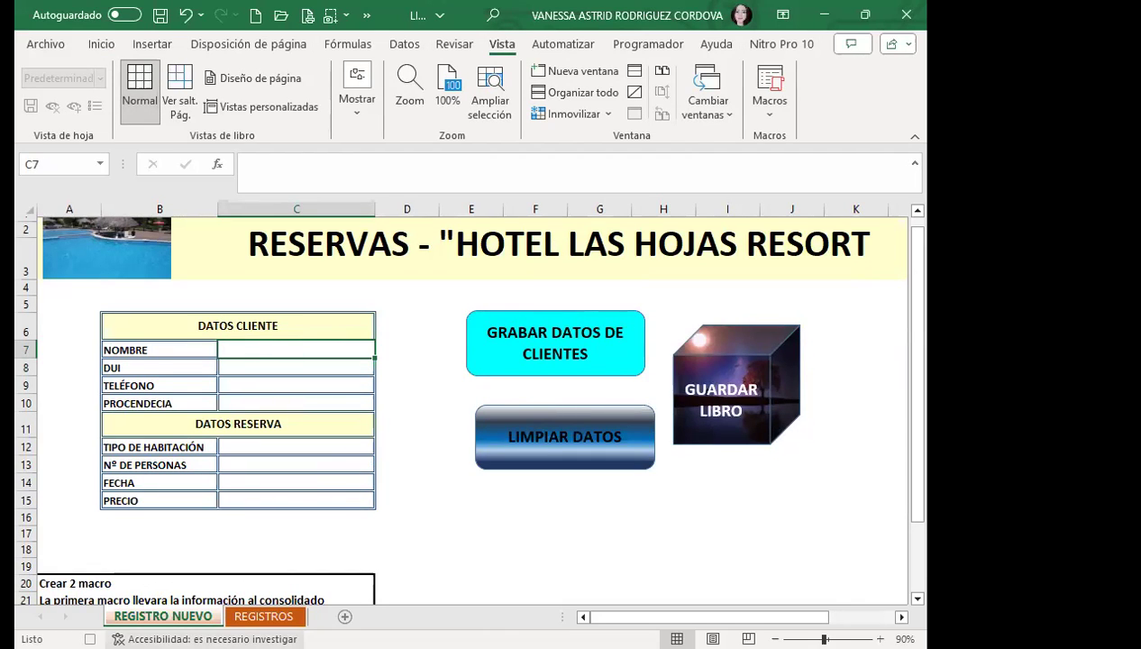
Assign the LIMPIAR1 macro to the LIMPIAR DATOS shape.
{"action": "left_click", "coordinate": [559, 469], "text": "ctrl"}
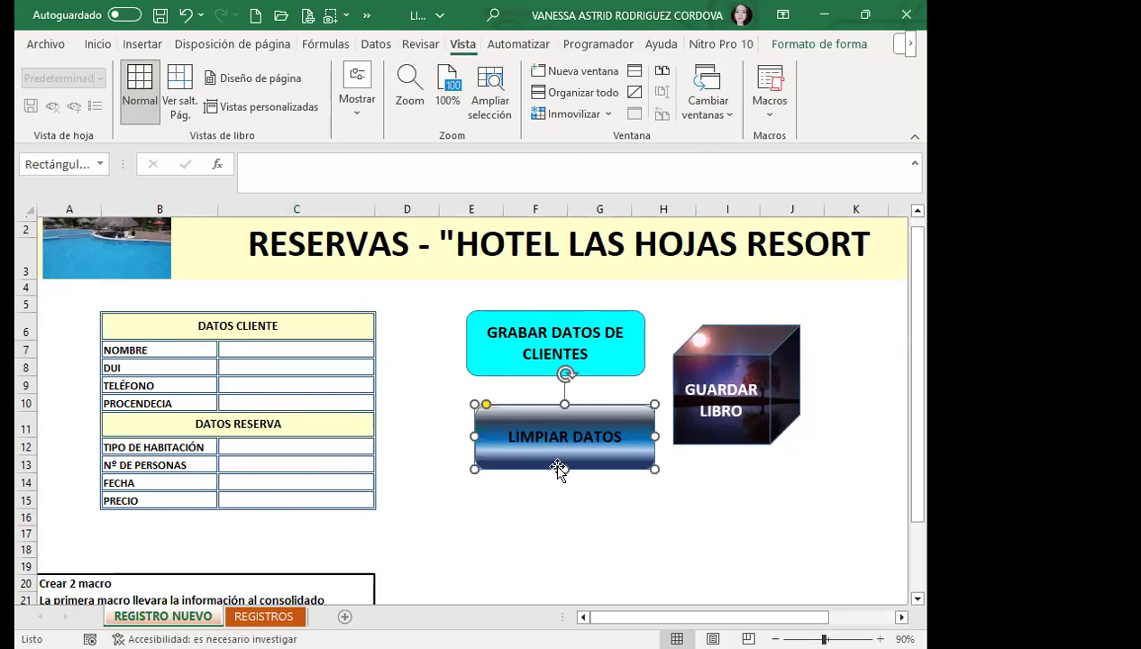
{"action": "right_click", "coordinate": [559, 467]}
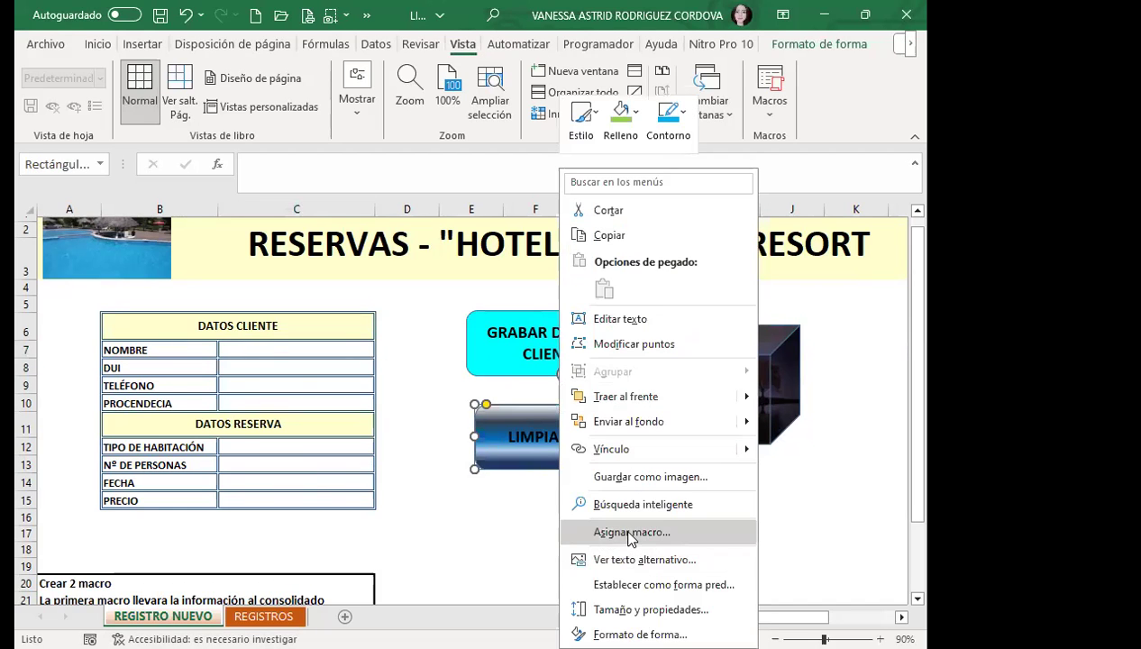
{"action": "left_click", "coordinate": [629, 532]}
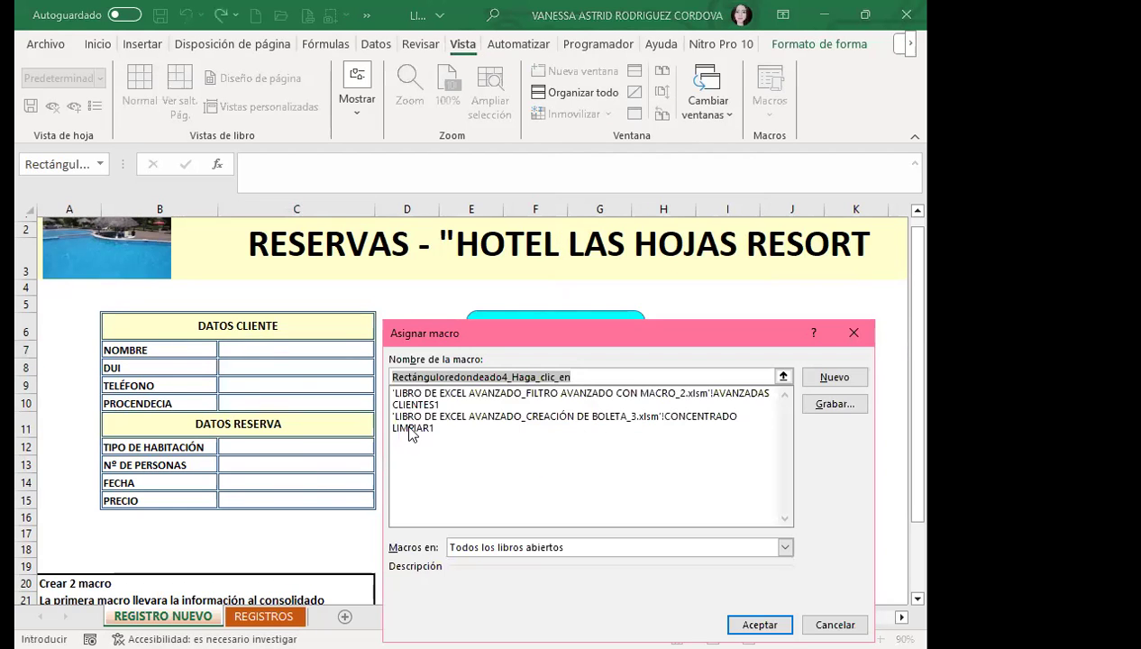
{"action": "left_click", "coordinate": [406, 427]}
{"action": "left_click", "coordinate": [760, 624]}
{"action": "left_click", "coordinate": [482, 481]}
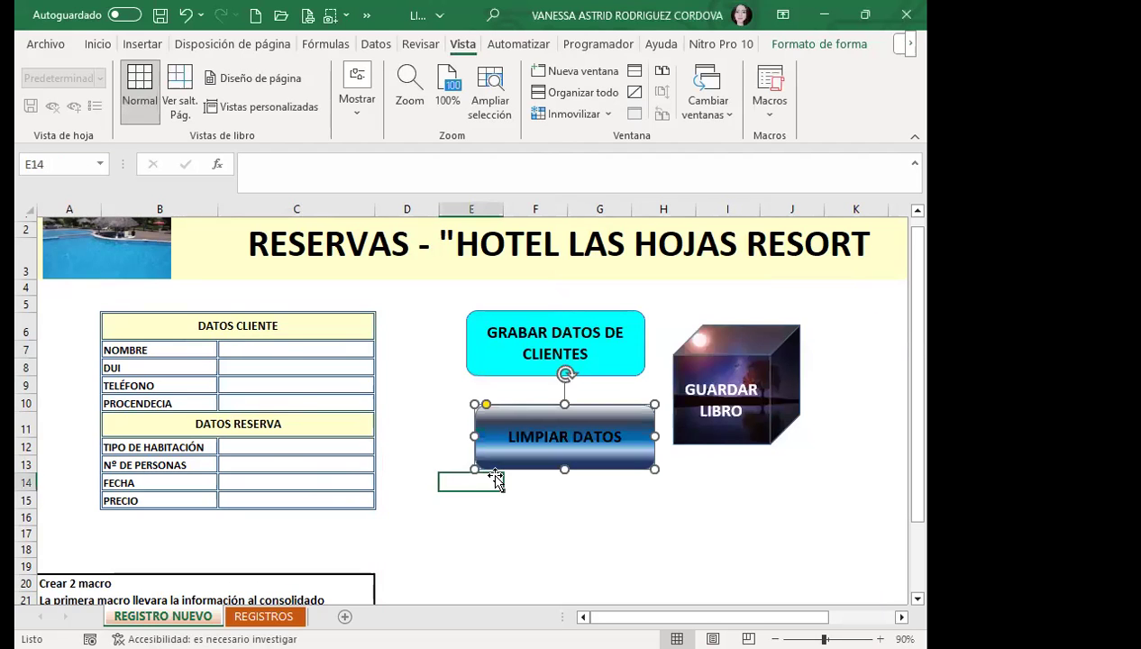
{"action": "left_click", "coordinate": [279, 352]}
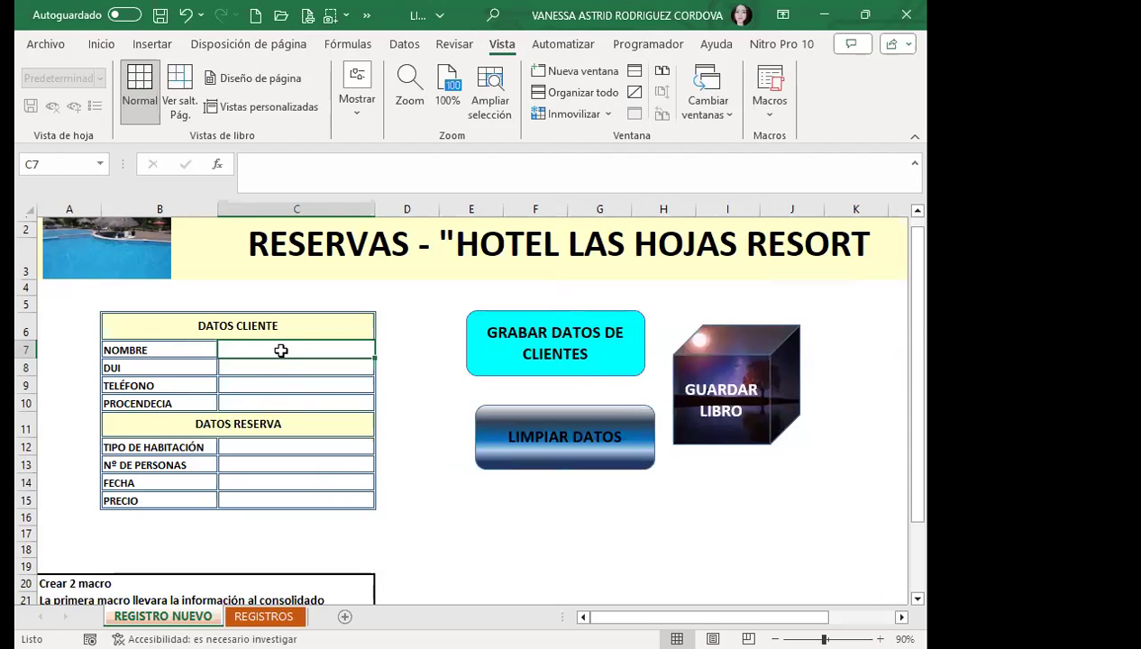
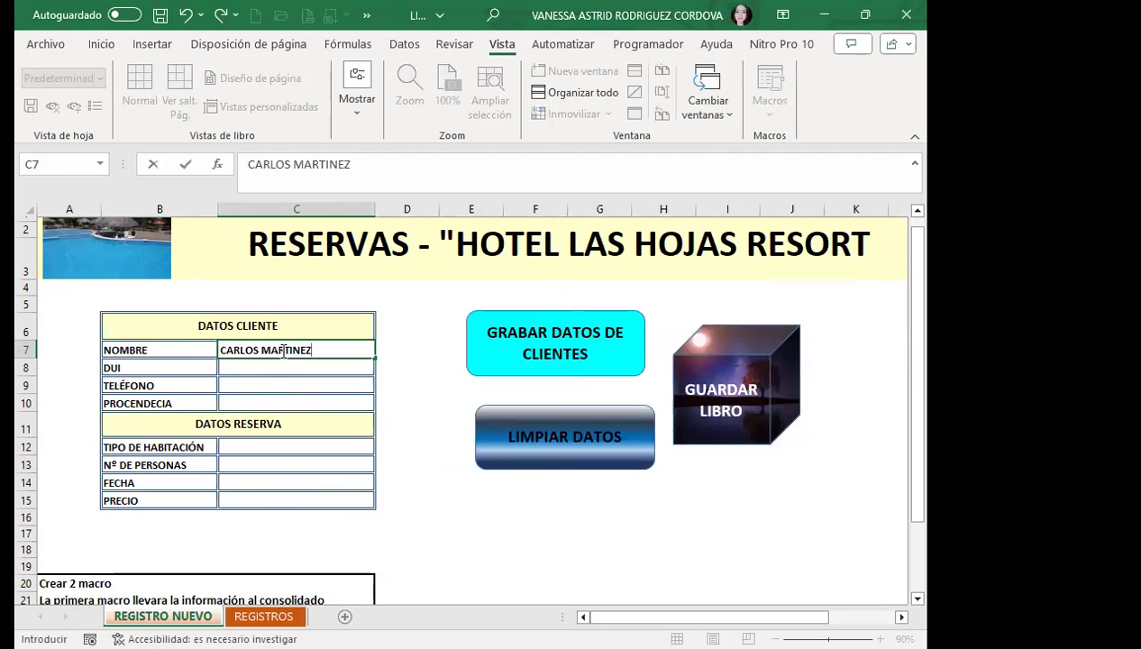
Enter the client's full name, DUI number and phone number in C7:C9.
{"action": "key", "text": "Tab"}
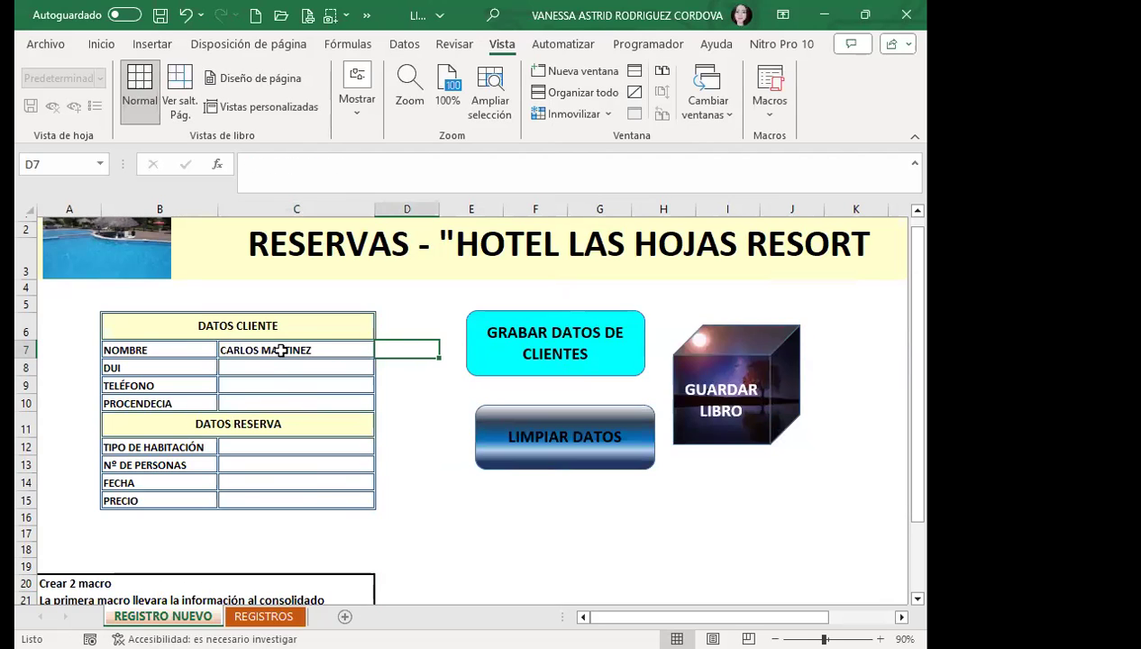
{"action": "left_click", "coordinate": [268, 366]}
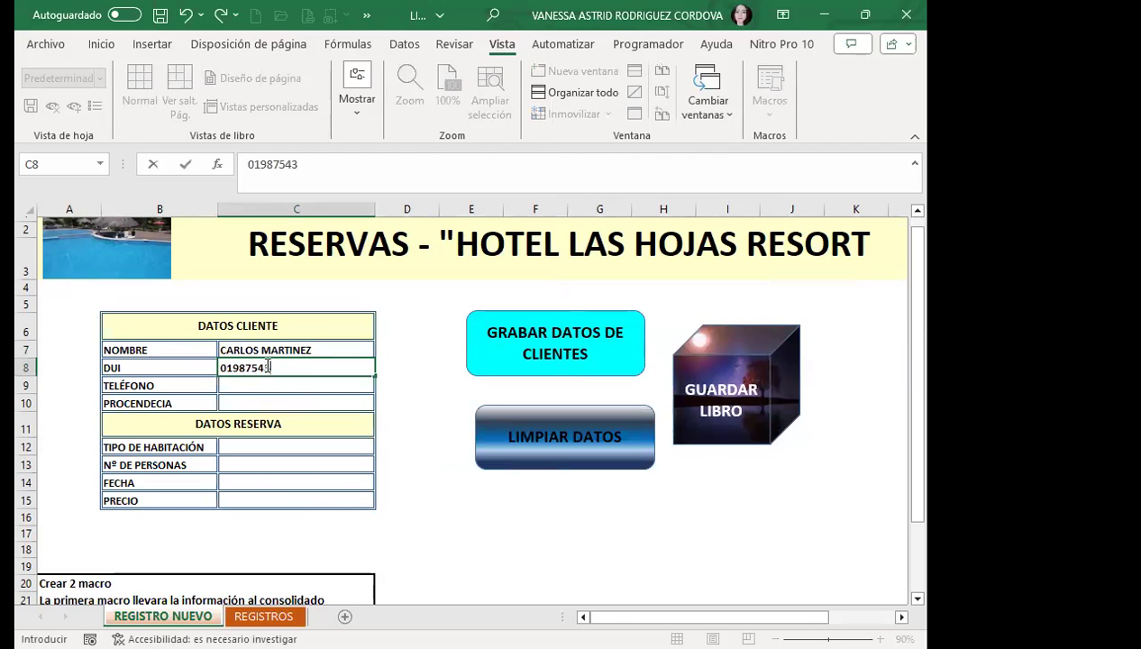
{"action": "key", "text": "Return"}
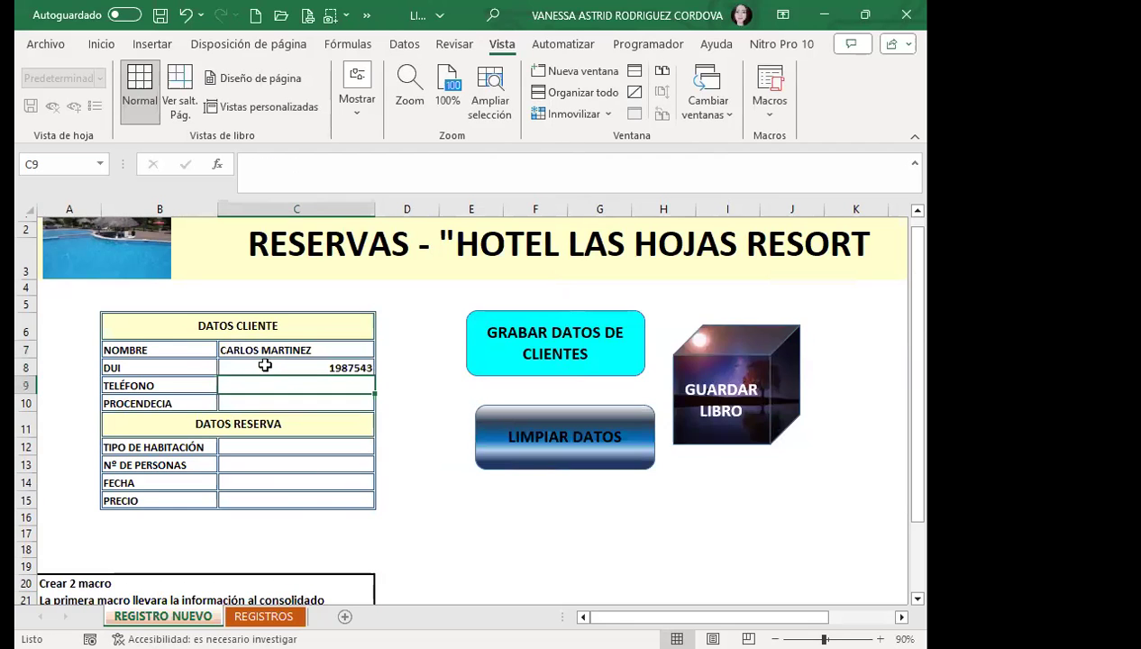
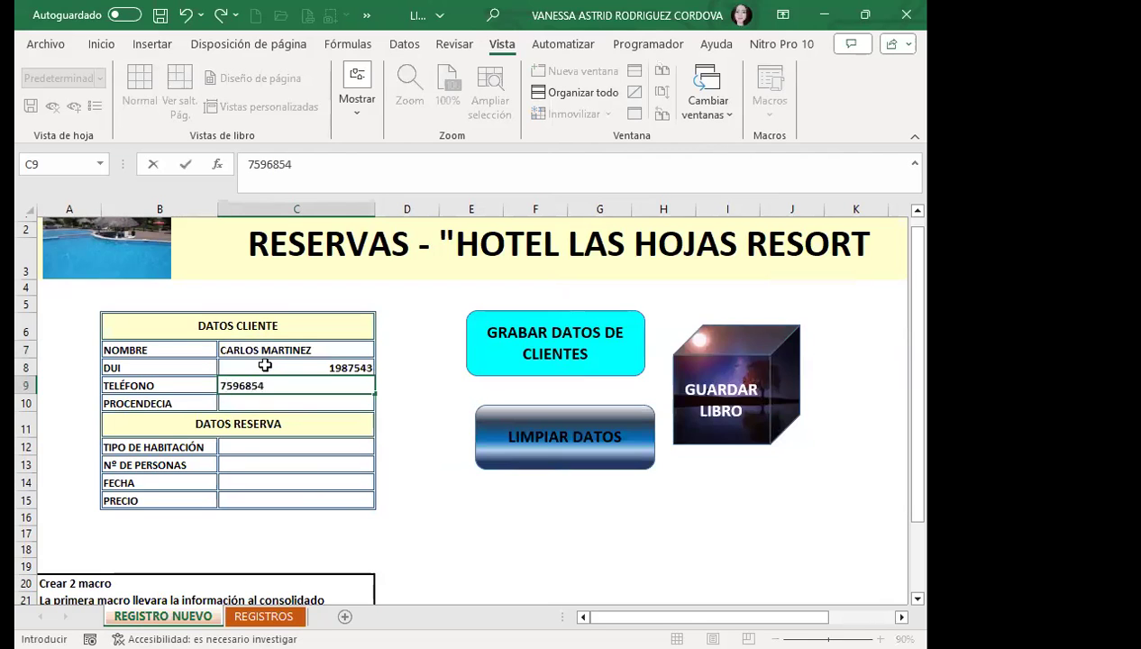
{"action": "key", "text": "Return"}
Fill in origin SANTA ANA, room DOBLE, 3 people, date 12/11/2023 and price 180.
{"action": "type", "text": "SANTA ANA"}
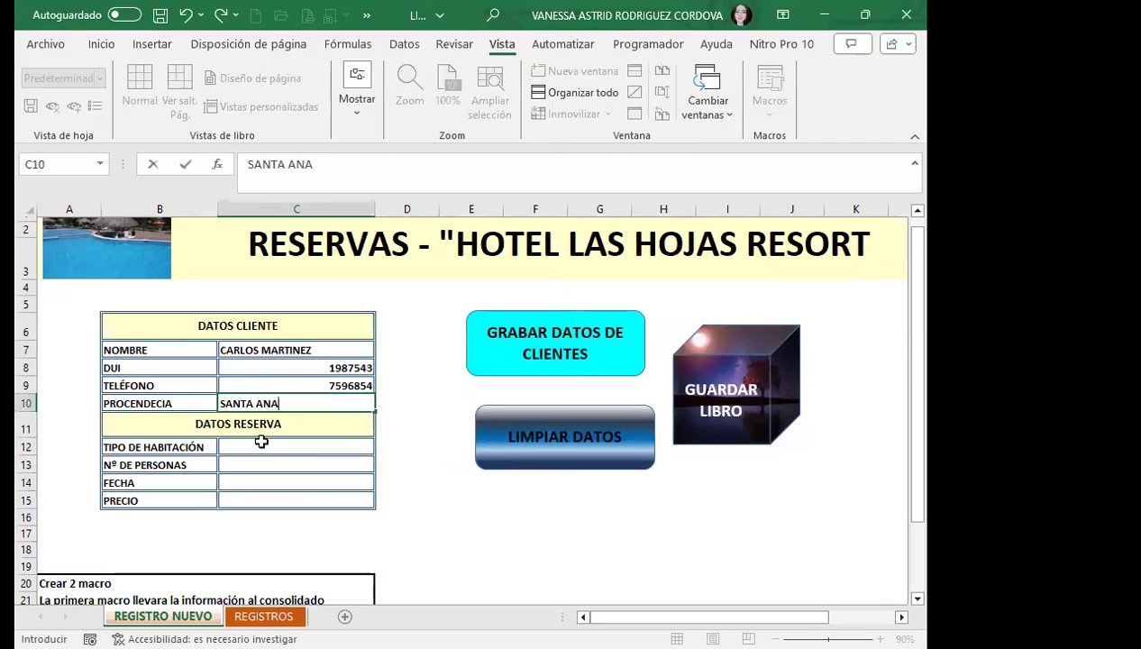
{"action": "left_click", "coordinate": [262, 440]}
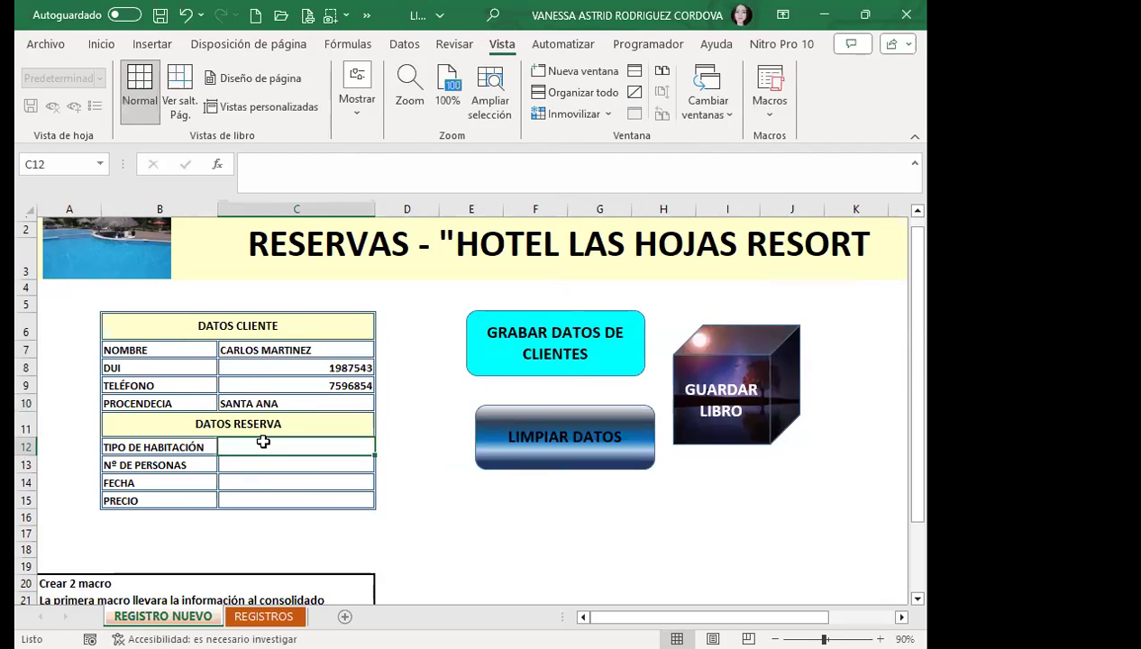
{"action": "type", "text": "DOBLE"}
{"action": "key", "text": "Return"}
{"action": "type", "text": "3"}
{"action": "key", "text": "Return"}
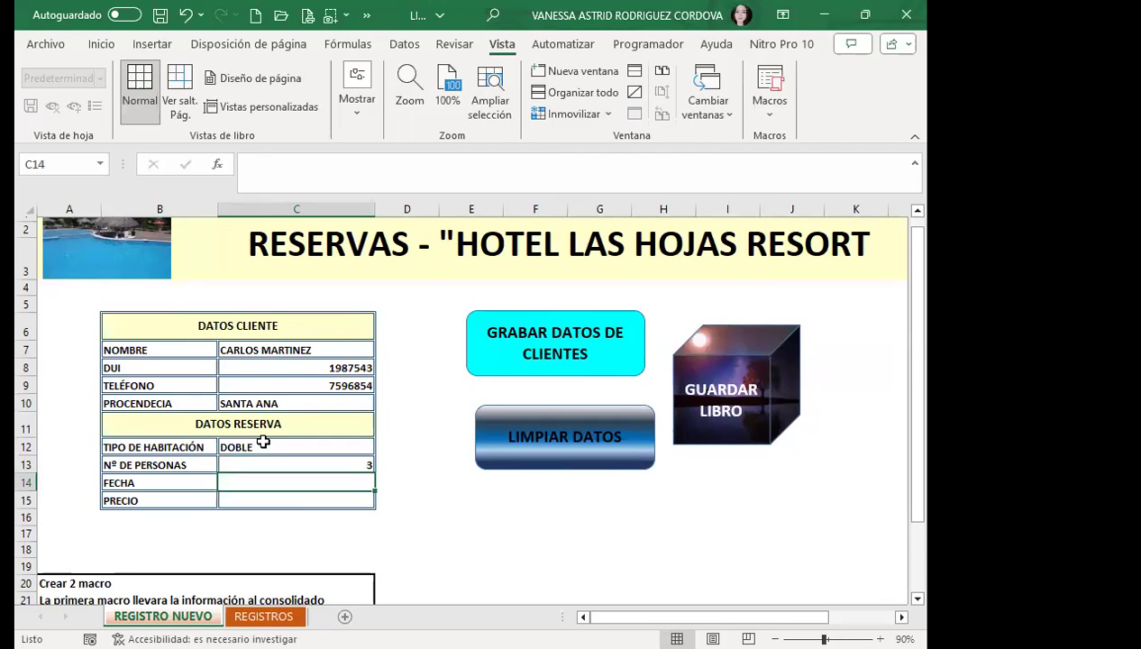
{"action": "type", "text": "12/11/2023"}
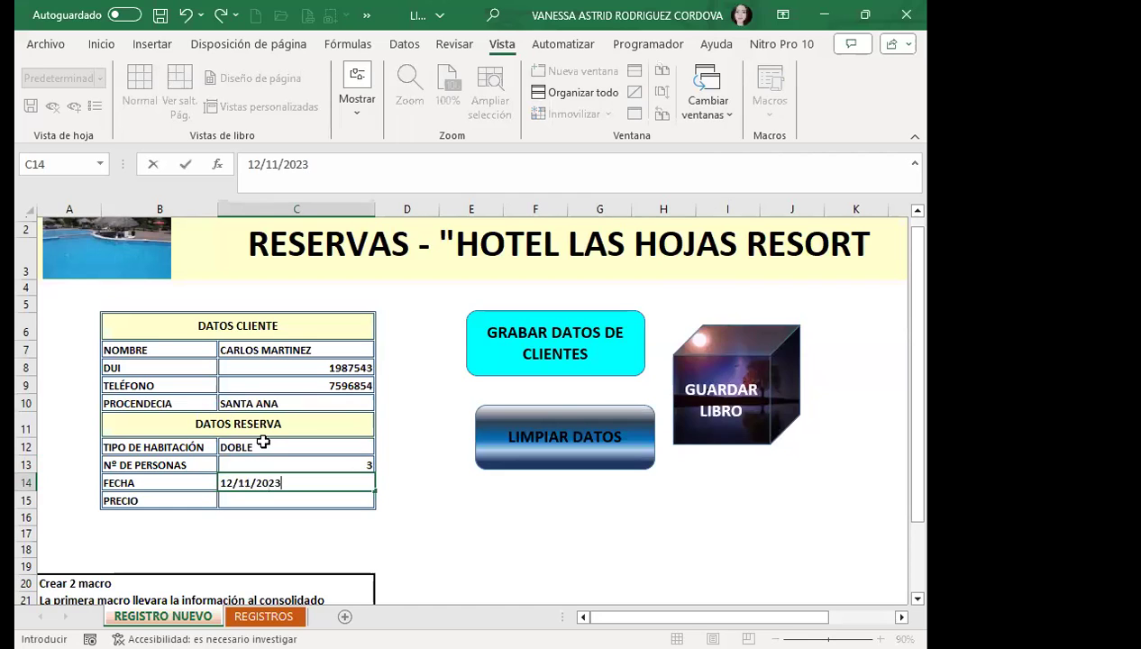
{"action": "left_click", "coordinate": [258, 504]}
{"action": "type", "text": "180"}
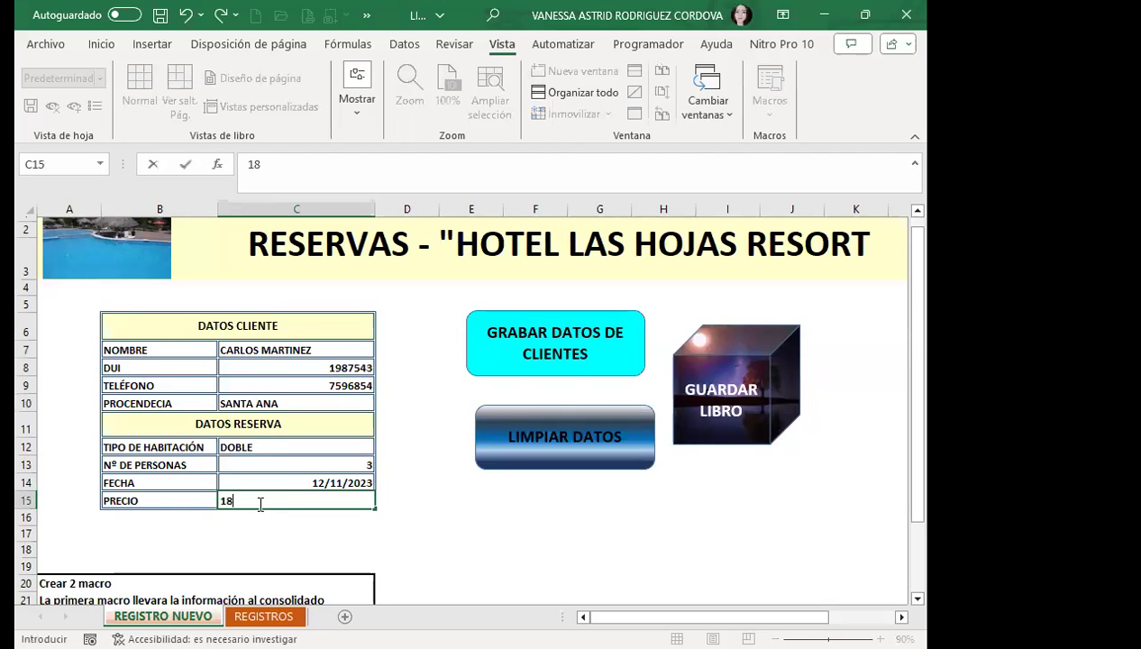
{"action": "left_click", "coordinate": [265, 478]}
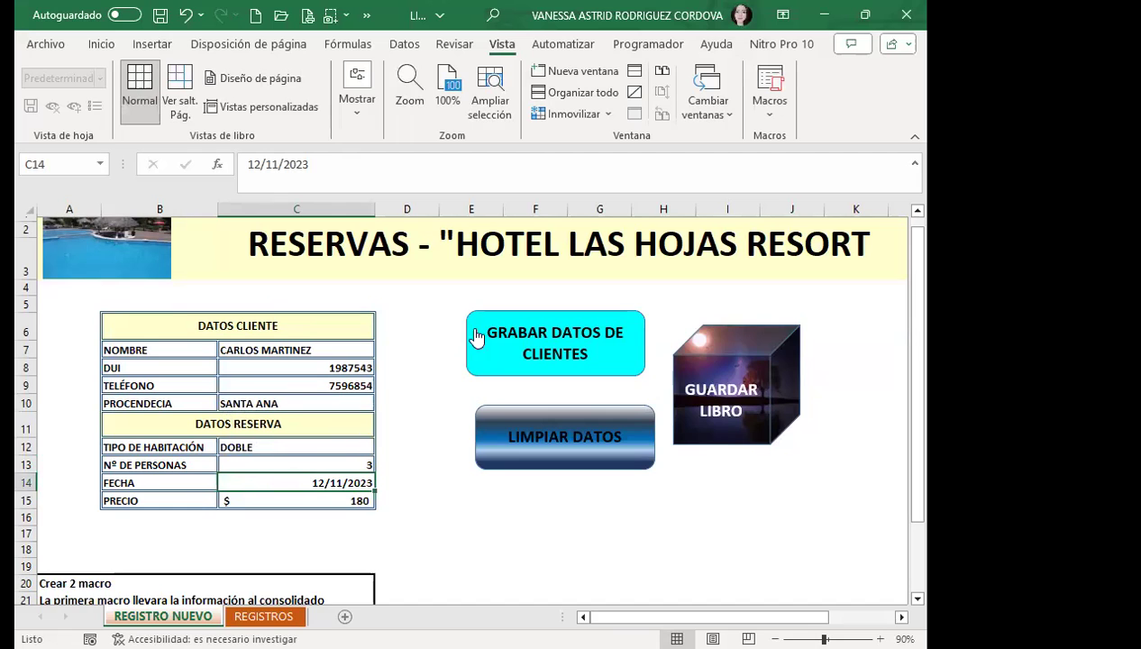
Save the reservation to REGISTROS, then clear the form with LIMPIAR DATOS.
{"action": "left_click", "coordinate": [504, 363]}
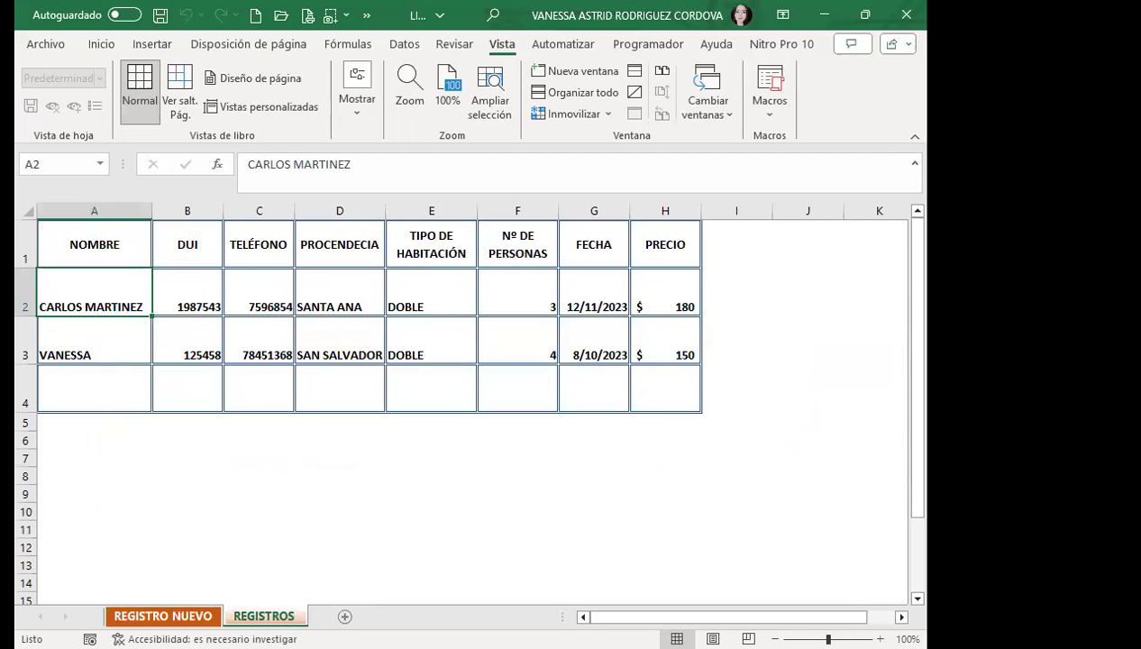
{"action": "left_click", "coordinate": [160, 615]}
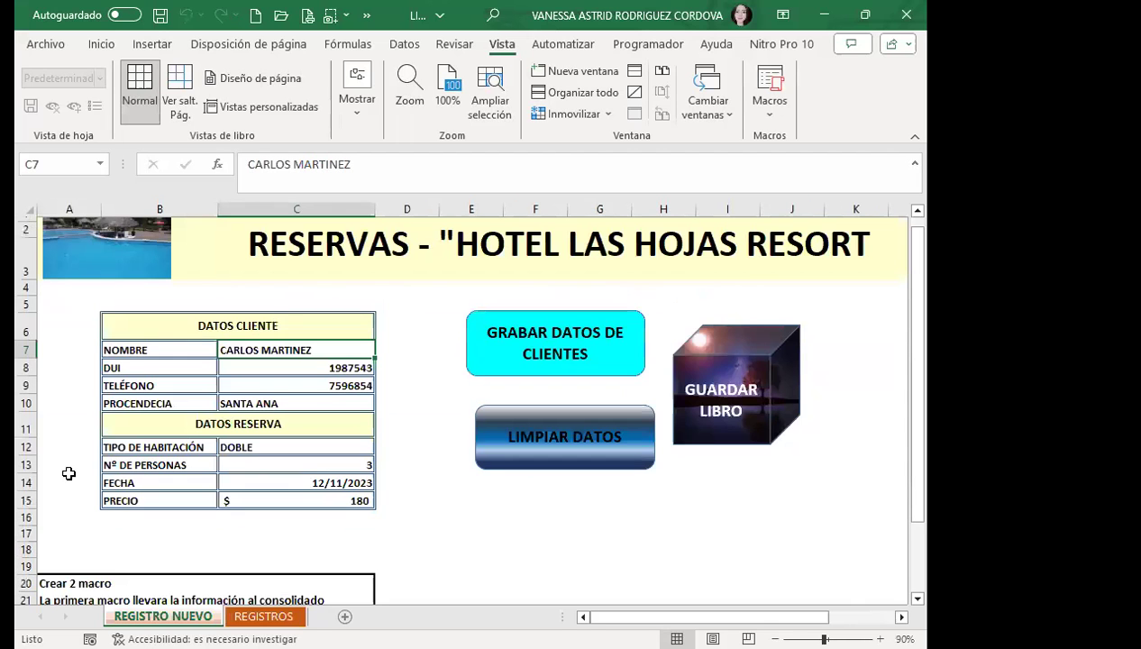
{"action": "left_click", "coordinate": [570, 456]}
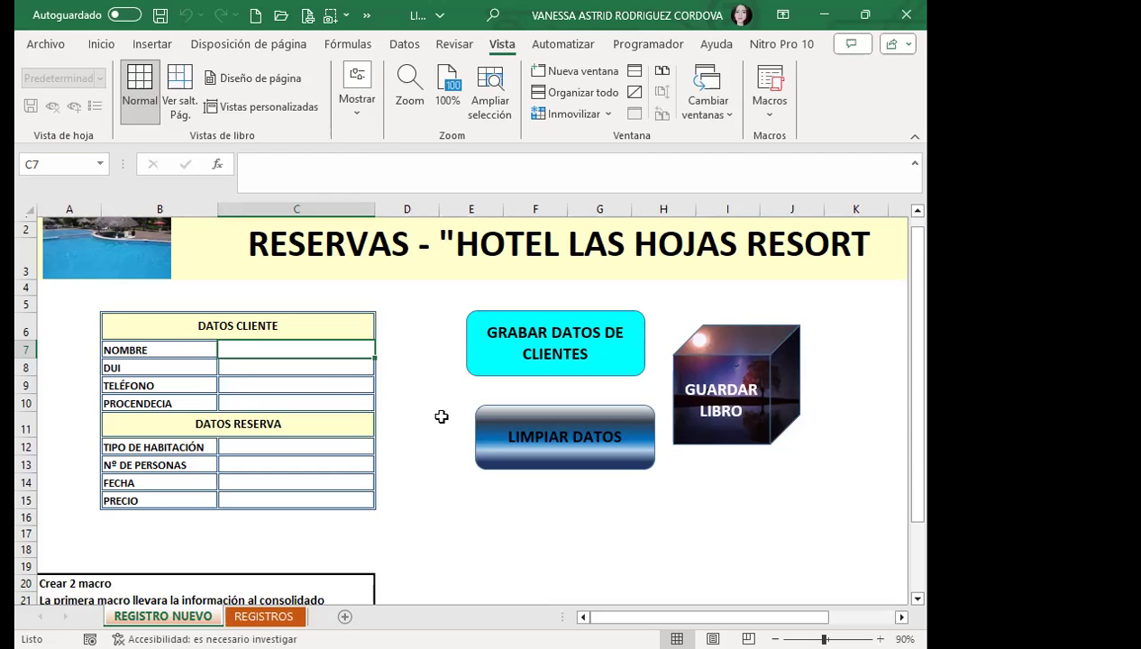
Add a GUARDAR LIBRO shape to the form and save the workbook.
{"action": "left_click_drag", "start_coordinate": [435, 405], "coordinate": [308, 338]}
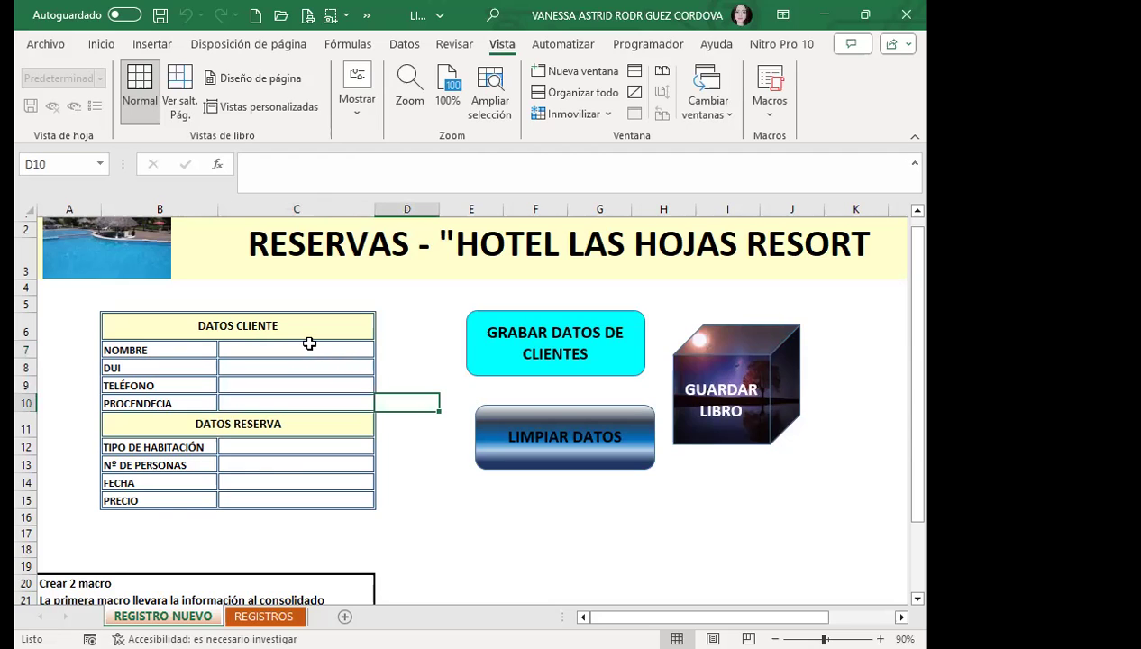
{"action": "left_click", "coordinate": [309, 343]}
{"action": "left_click", "coordinate": [635, 386]}
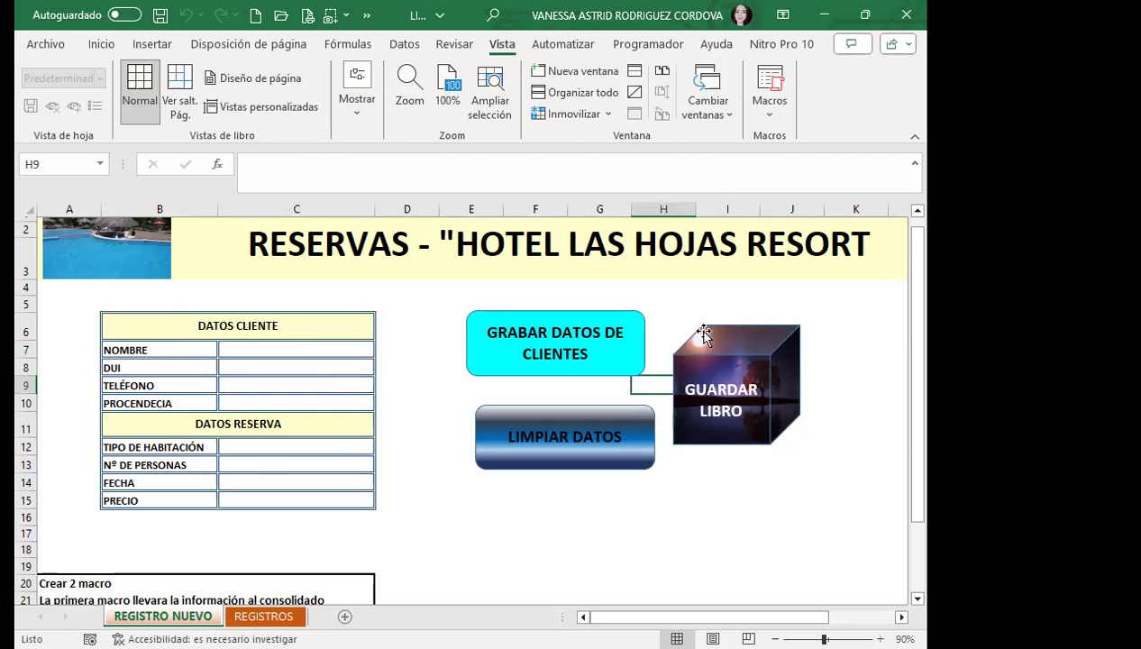
{"action": "left_click", "coordinate": [842, 436]}
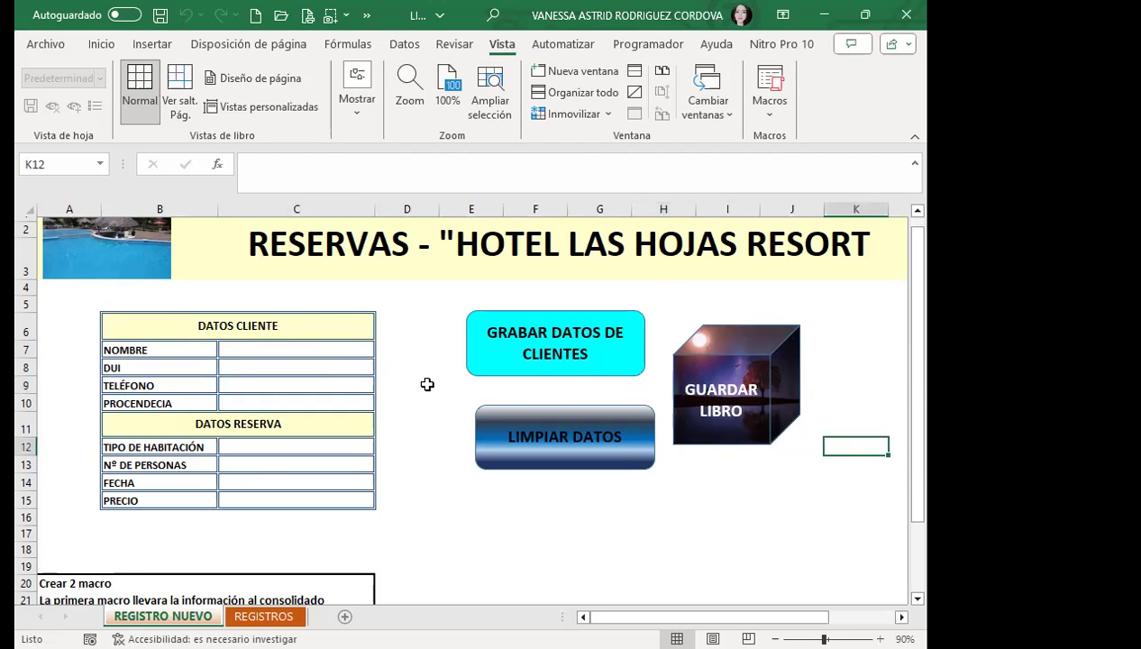
{"action": "left_click", "coordinate": [428, 382]}
{"action": "left_click", "coordinate": [358, 346]}
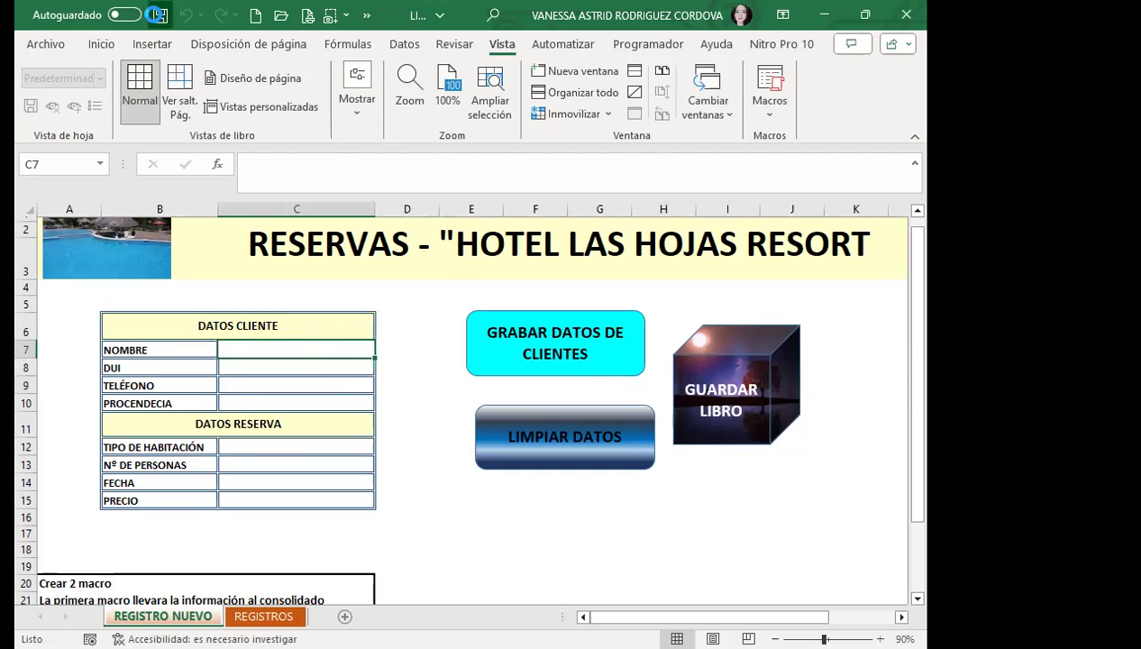
{"action": "left_click", "coordinate": [358, 370]}
{"action": "left_click", "coordinate": [300, 345]}
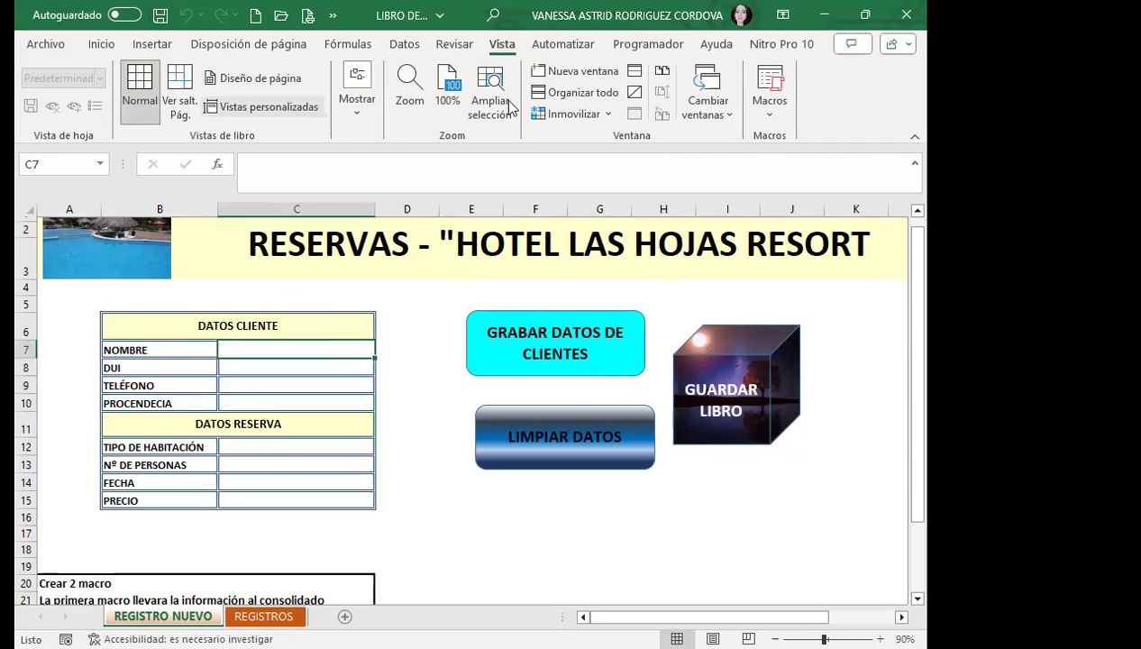
{"action": "left_click", "coordinate": [645, 45]}
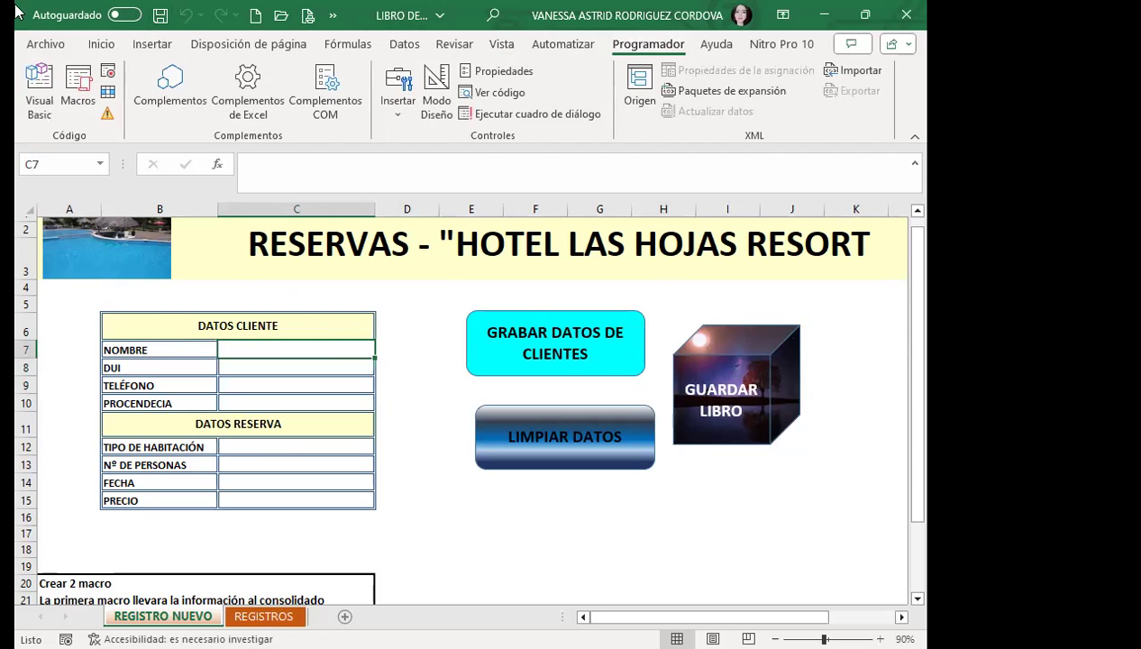
{"action": "left_click", "coordinate": [40, 90]}
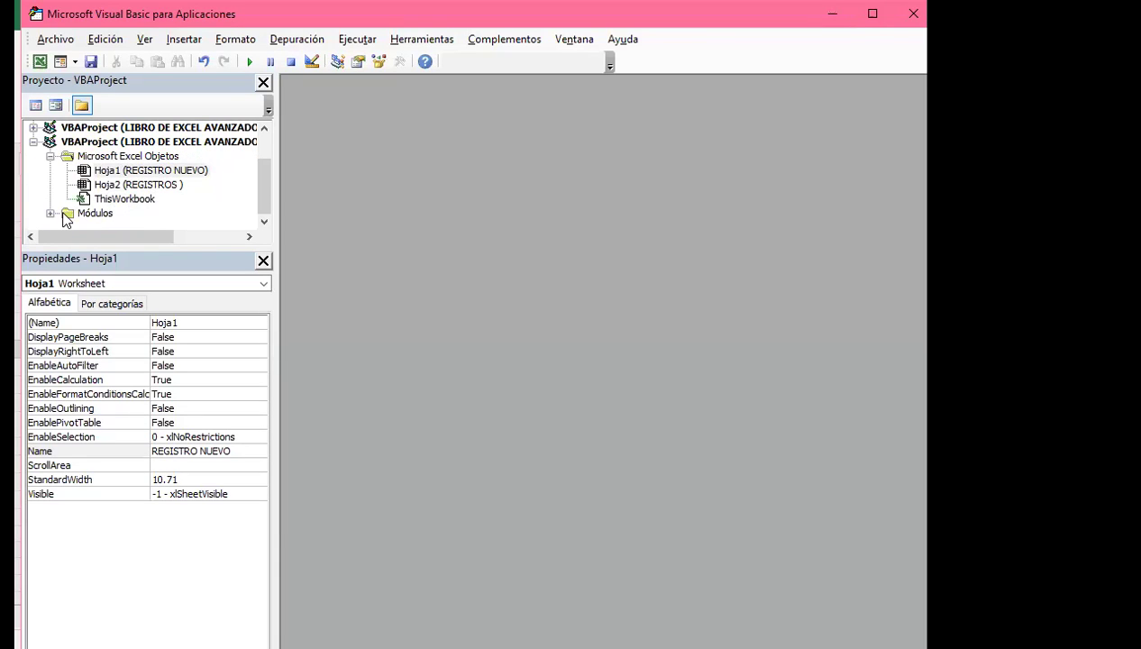
{"action": "double_click", "coordinate": [108, 216]}
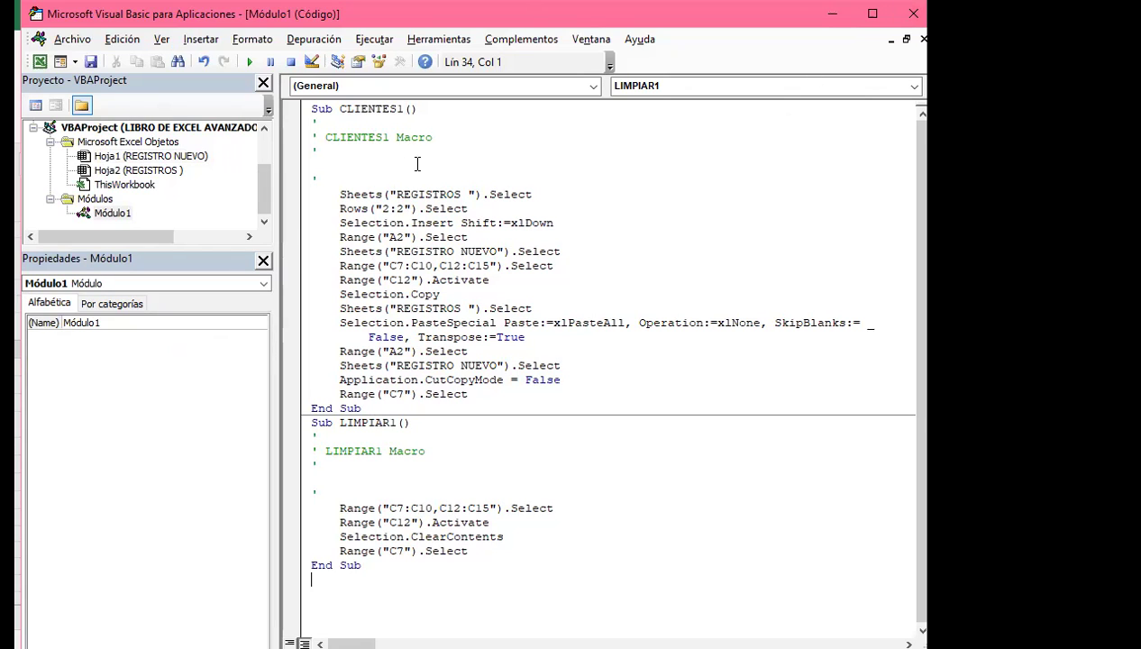
{"action": "left_click", "coordinate": [914, 13]}
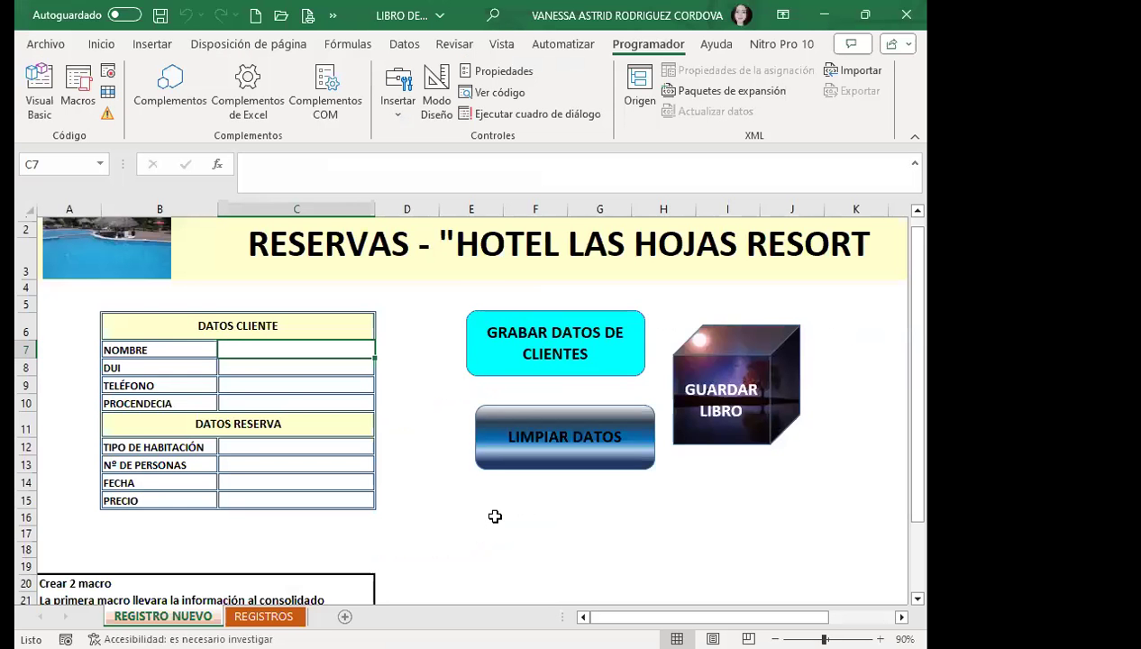